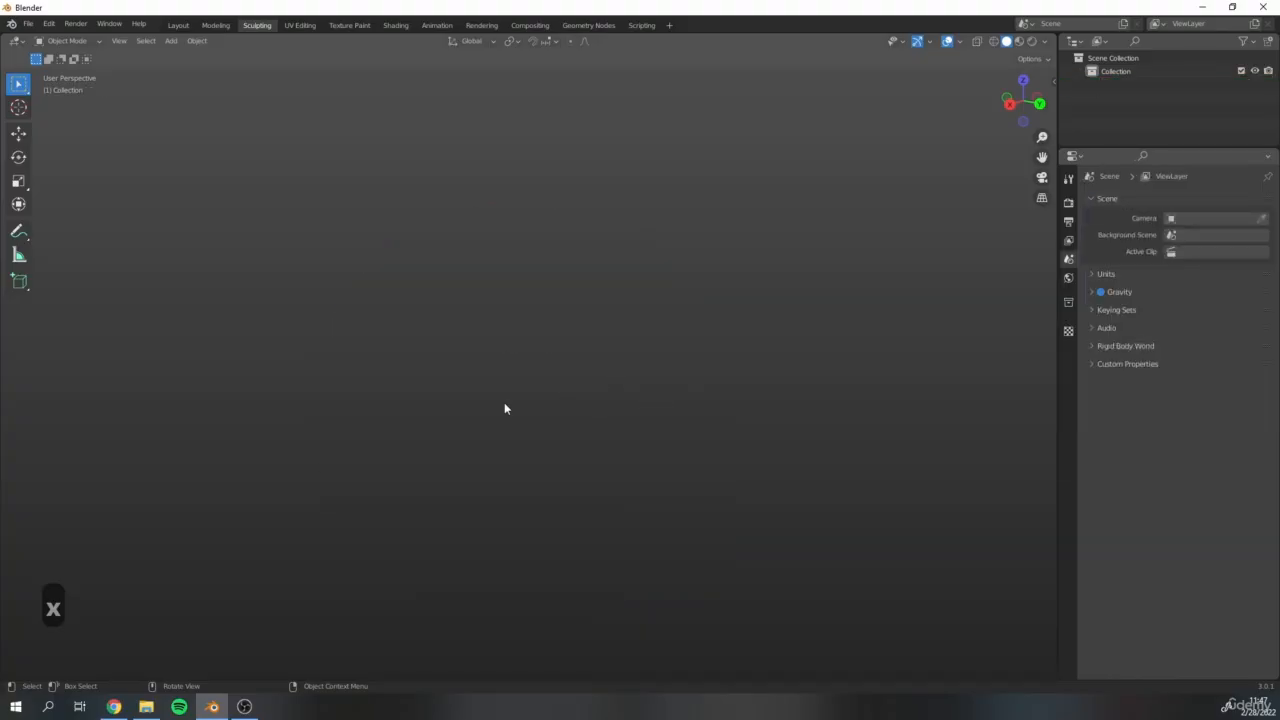
Add a UV sphere mesh to the empty scene
{"action": "key", "text": "shift+a"}
{"action": "mouse_move", "coordinate": [545, 404]}
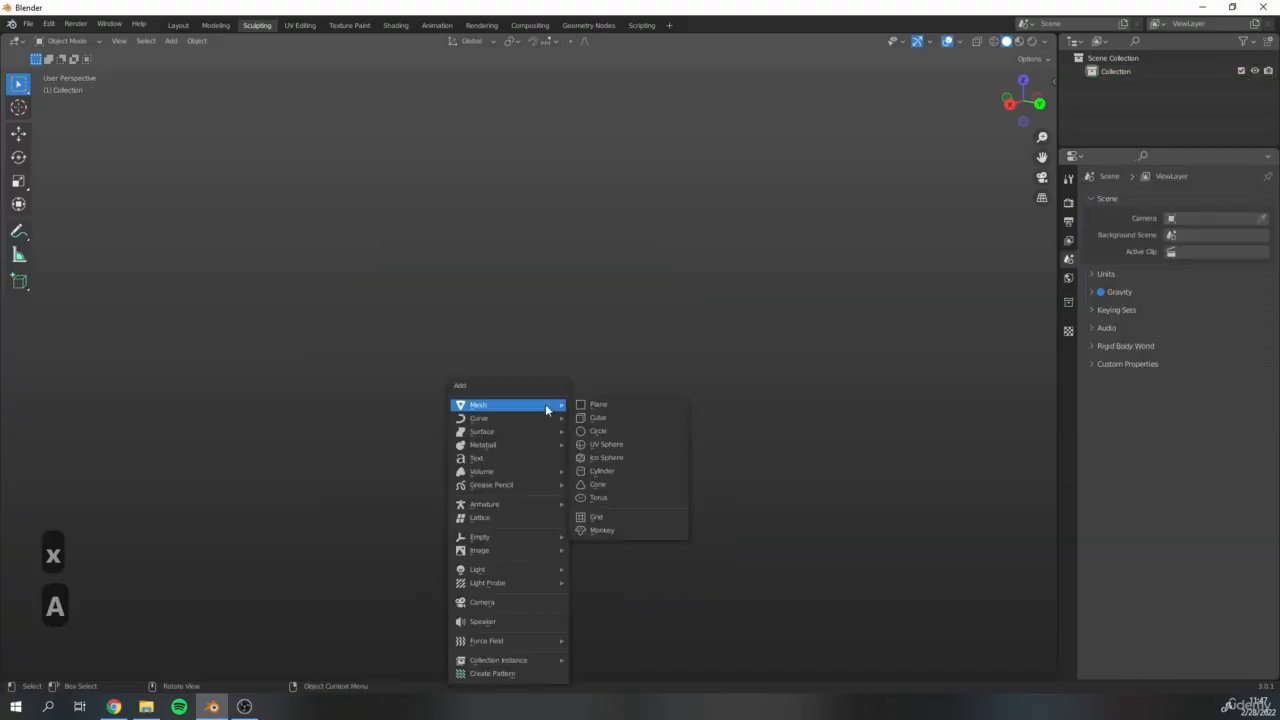
{"action": "left_click", "coordinate": [605, 444]}
{"action": "middle_click_drag", "start_coordinate": [627, 360], "coordinate": [589, 383], "text": "shift"}
{"action": "middle_click_drag", "start_coordinate": [527, 319], "coordinate": [504, 342], "text": "shift"}
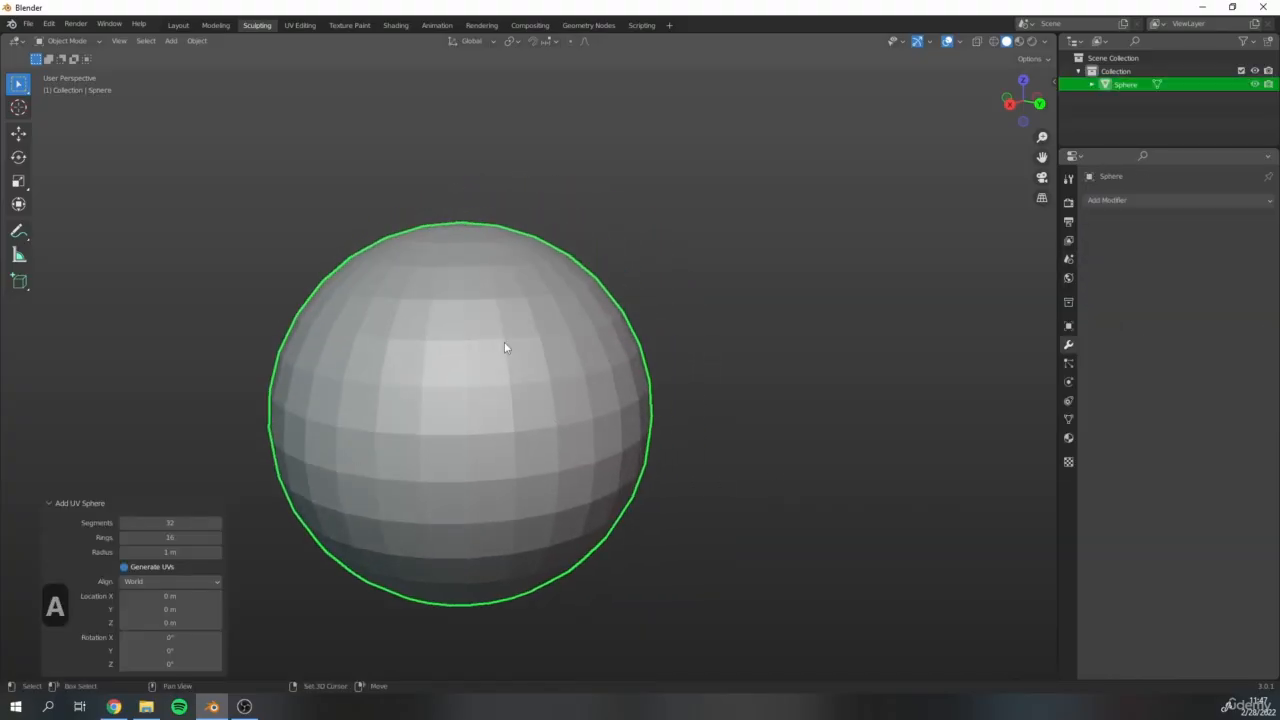
Switch the sphere from Object Mode to Sculpt Mode
{"action": "left_click", "coordinate": [66, 41]}
{"action": "left_click", "coordinate": [66, 87]}
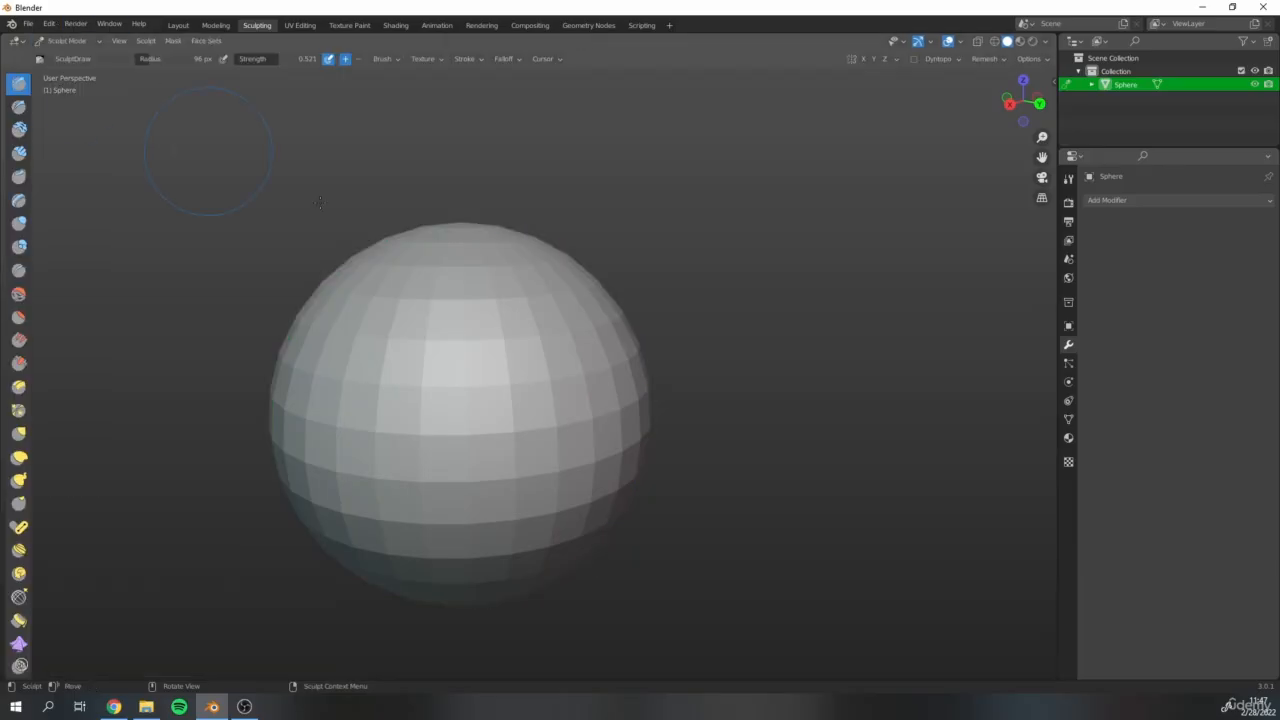
{"action": "scroll", "coordinate": [270, 385], "scroll_direction": "up", "scroll_amount": 2}
{"action": "mouse_move", "coordinate": [559, 281]}
{"action": "middle_mouse_down"}
{"action": "mouse_move", "coordinate": [597, 295]}
{"action": "mouse_move", "coordinate": [568, 340]}
{"action": "mouse_move", "coordinate": [520, 347]}
{"action": "mouse_move", "coordinate": [531, 351]}
{"action": "mouse_move", "coordinate": [480, 380]}
{"action": "middle_mouse_up"}
{"action": "scroll", "coordinate": [567, 342], "scroll_direction": "down", "scroll_amount": 3}
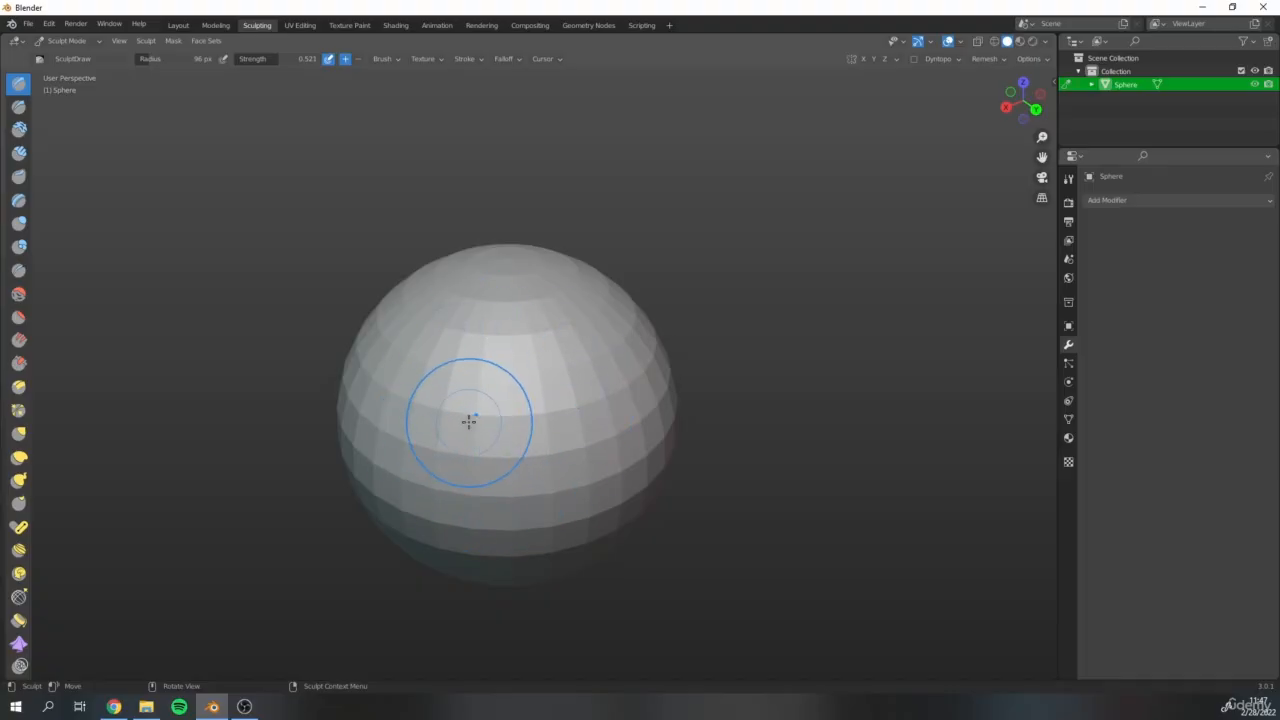
Reduce the Draw brush radius to 44 px and enable Dyntopo for the sphere, accepting the vertex data warning
{"action": "key", "text": "bracketleft"}
{"action": "key", "text": "bracketleft"}
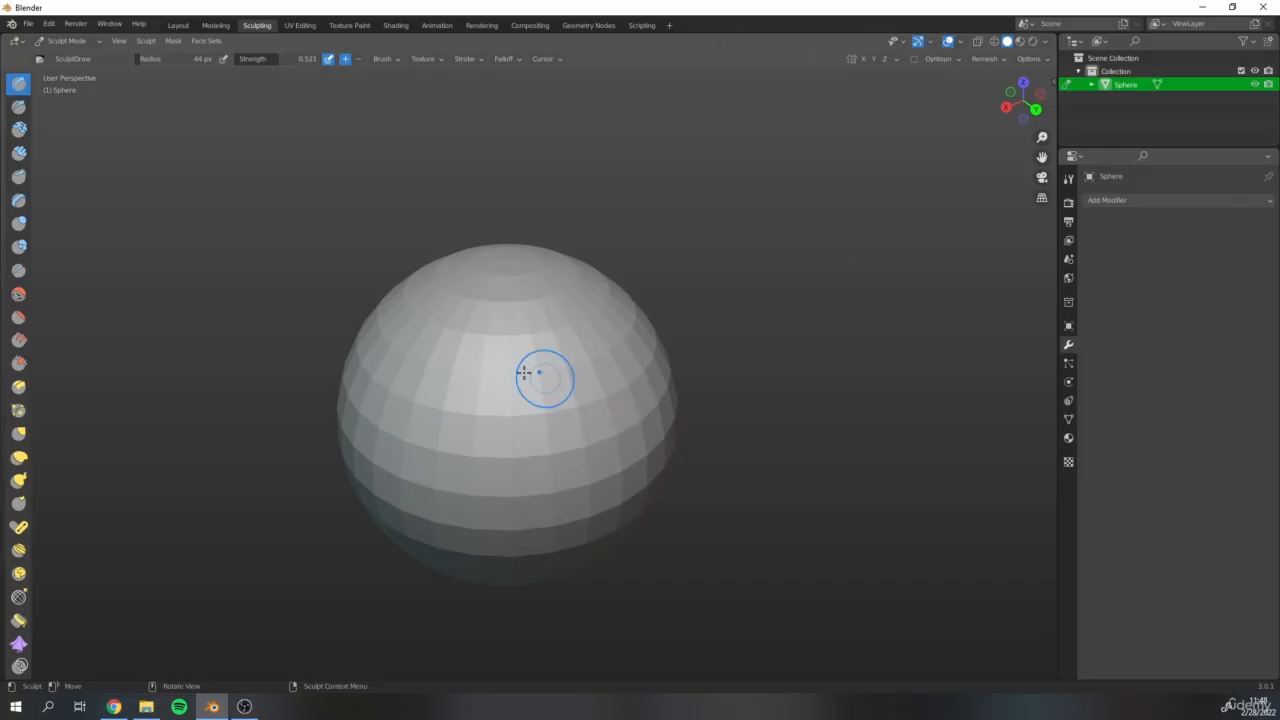
{"action": "left_click", "coordinate": [914, 62]}
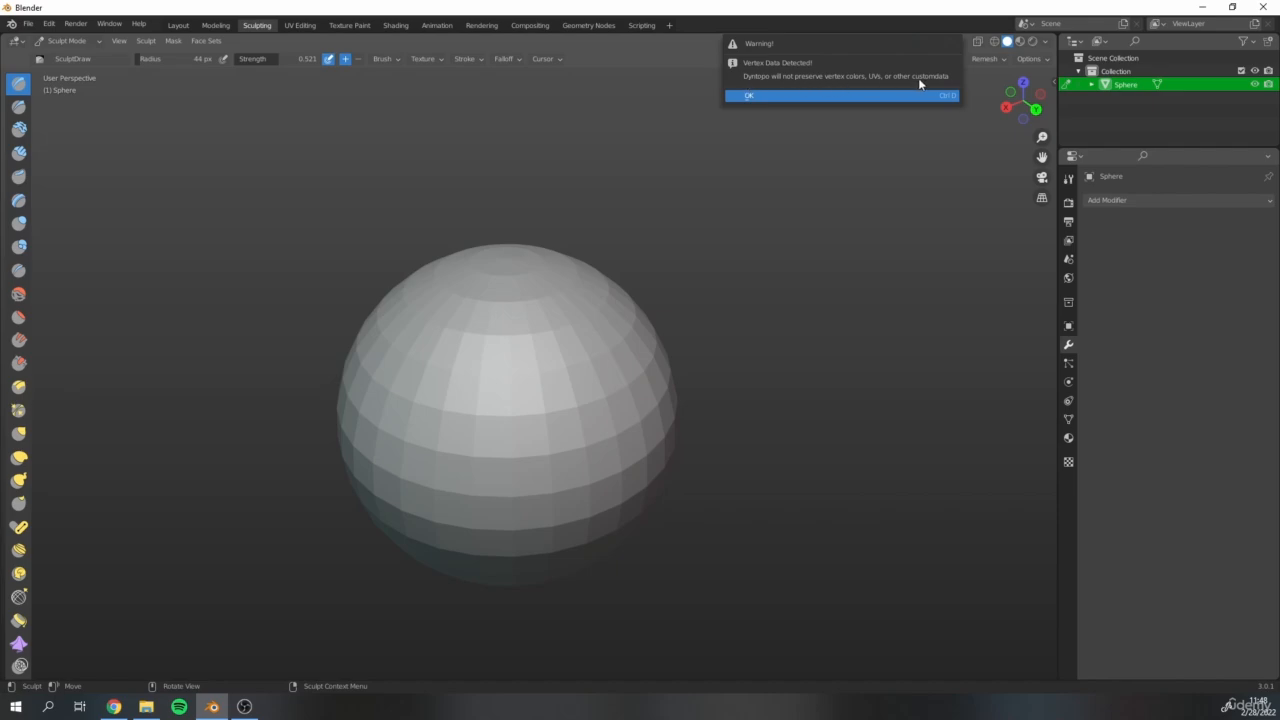
{"action": "left_click", "coordinate": [756, 96]}
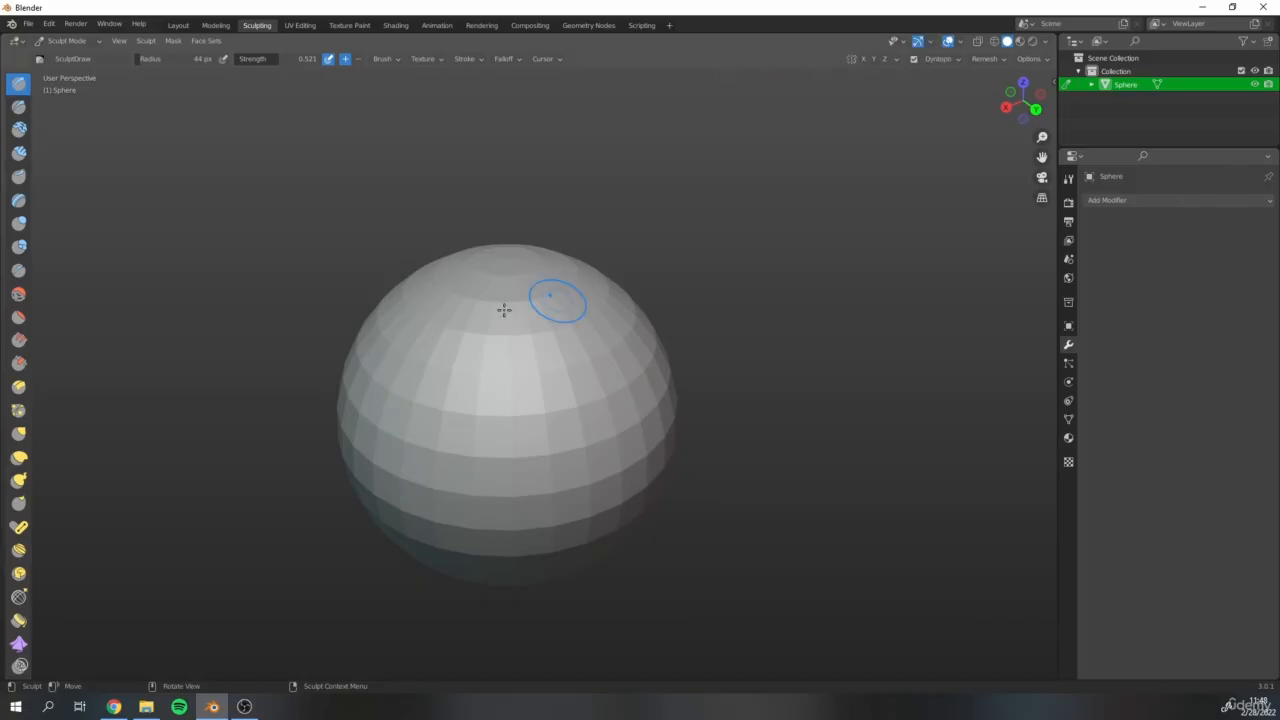
Sculpt a long curved ridge running diagonally down the front of the sphere with the Draw brush
{"action": "middle_click_drag", "start_coordinate": [494, 309], "coordinate": [524, 312], "text": "shift"}
{"action": "scroll", "coordinate": [510, 363], "scroll_direction": "up", "scroll_amount": 3}
{"action": "middle_click_drag", "start_coordinate": [566, 363], "coordinate": [558, 316], "text": "shift"}
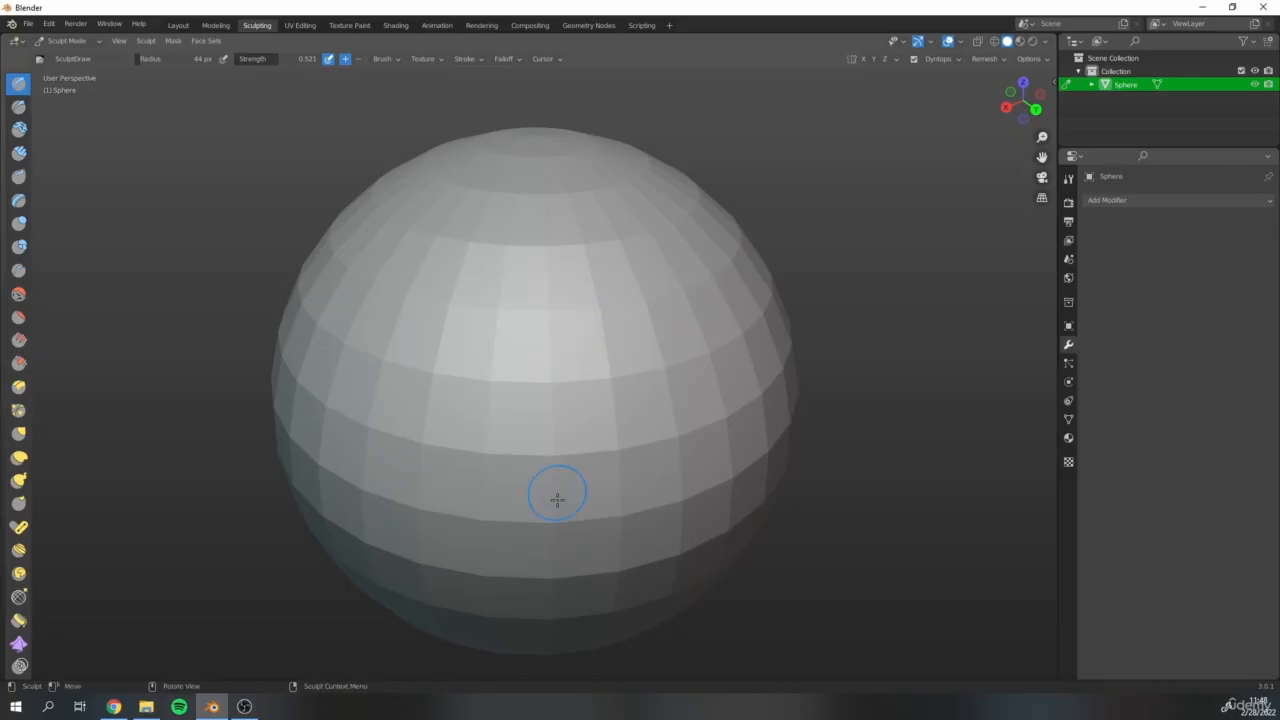
{"action": "scroll", "coordinate": [483, 332], "scroll_direction": "up", "scroll_amount": 1}
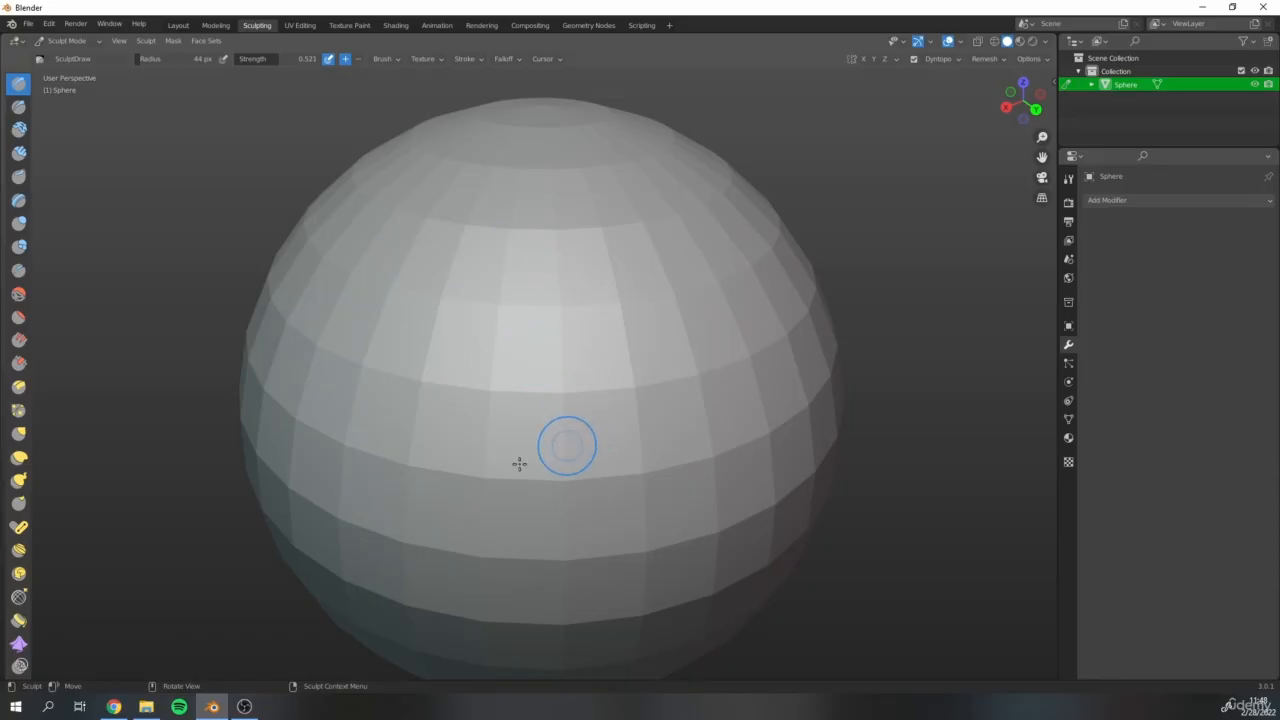
{"action": "mouse_move", "coordinate": [423, 251]}
{"action": "left_mouse_down"}
{"action": "mouse_move", "coordinate": [460, 374]}
{"action": "mouse_move", "coordinate": [514, 449]}
{"action": "mouse_move", "coordinate": [583, 512]}
{"action": "mouse_move", "coordinate": [666, 528]}
{"action": "left_mouse_up"}
{"action": "scroll", "coordinate": [483, 384], "scroll_direction": "up", "scroll_amount": 1}
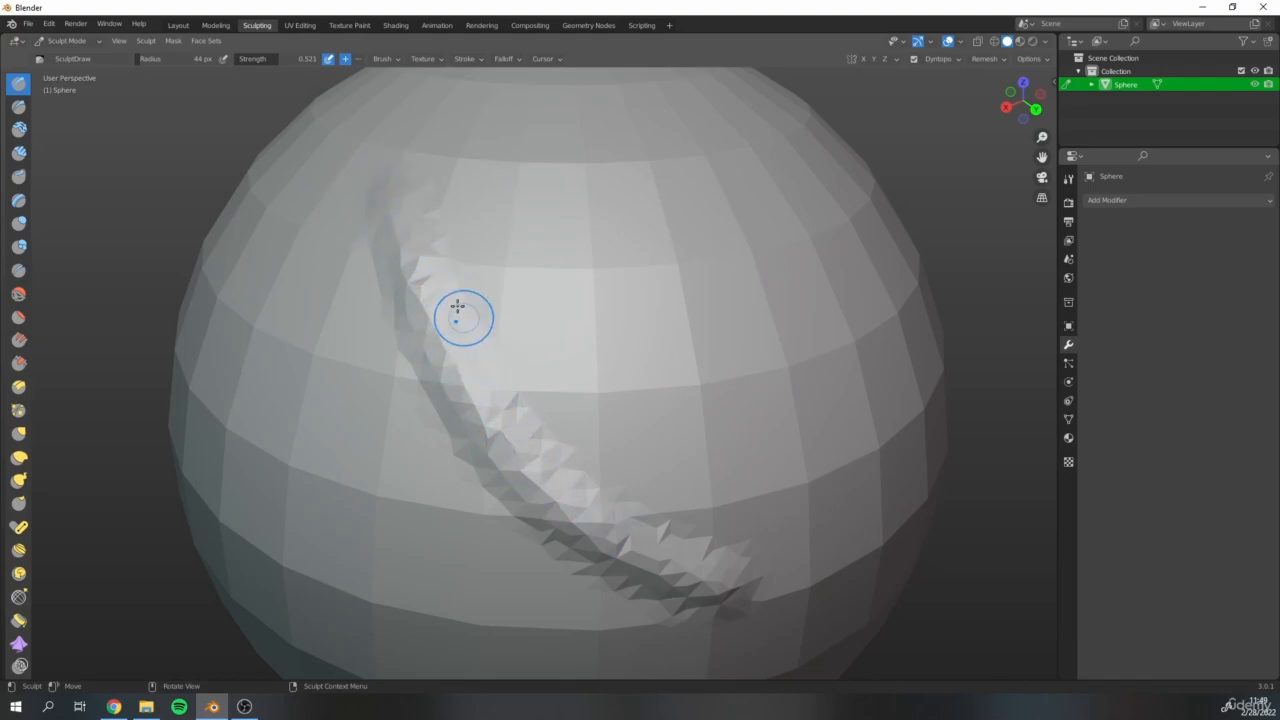
Switch the sphere to Edit Mode and deselect all of its geometry
{"action": "middle_click_drag", "start_coordinate": [600, 311], "coordinate": [584, 293], "text": "shift"}
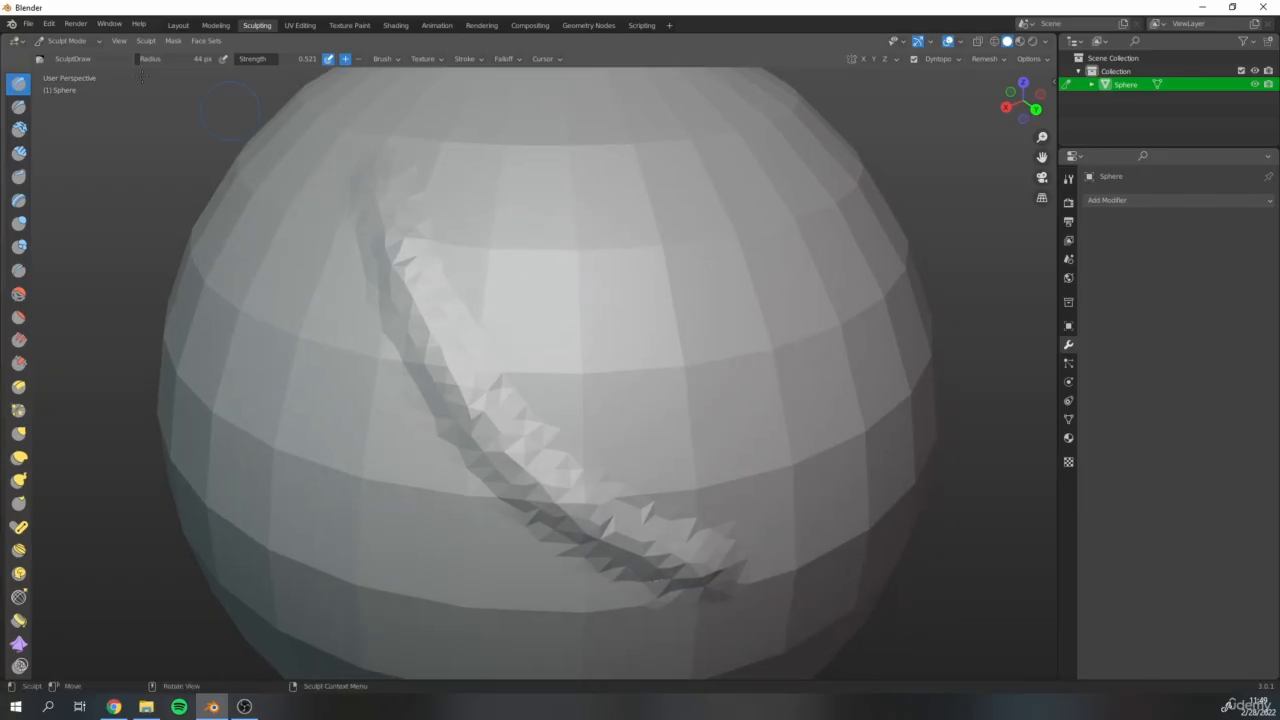
{"action": "left_click", "coordinate": [75, 41]}
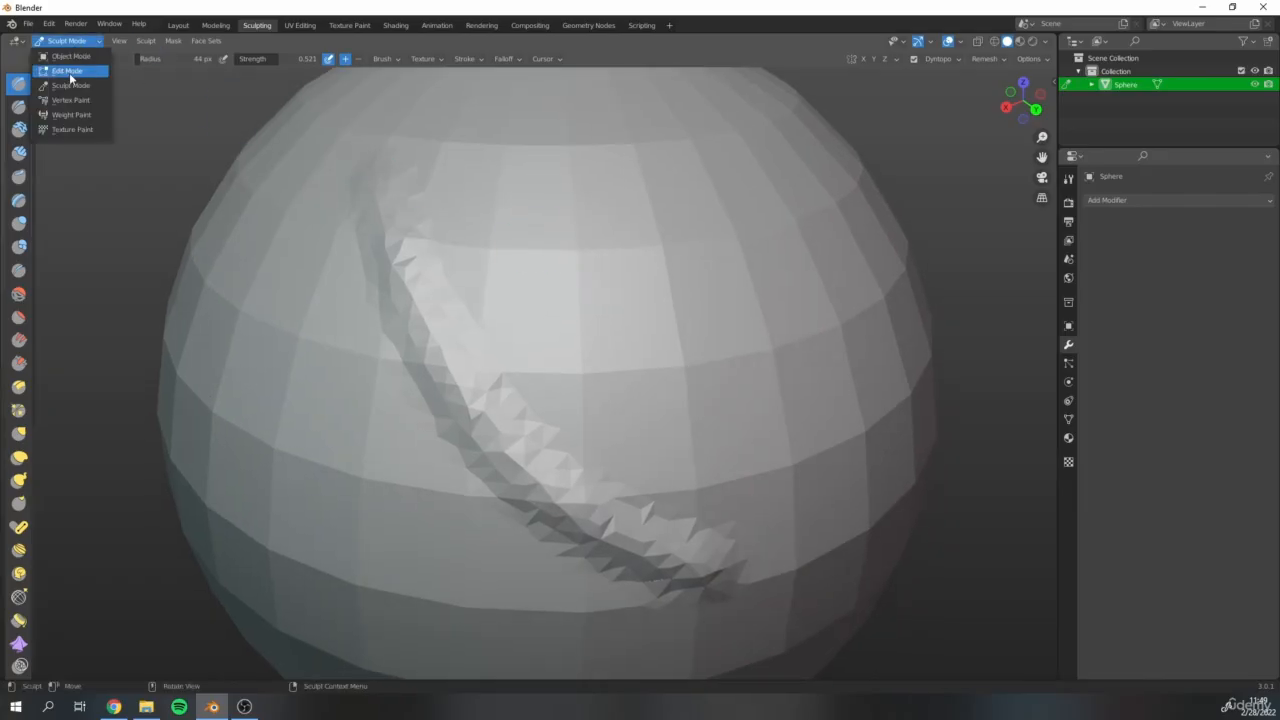
{"action": "left_click", "coordinate": [69, 72]}
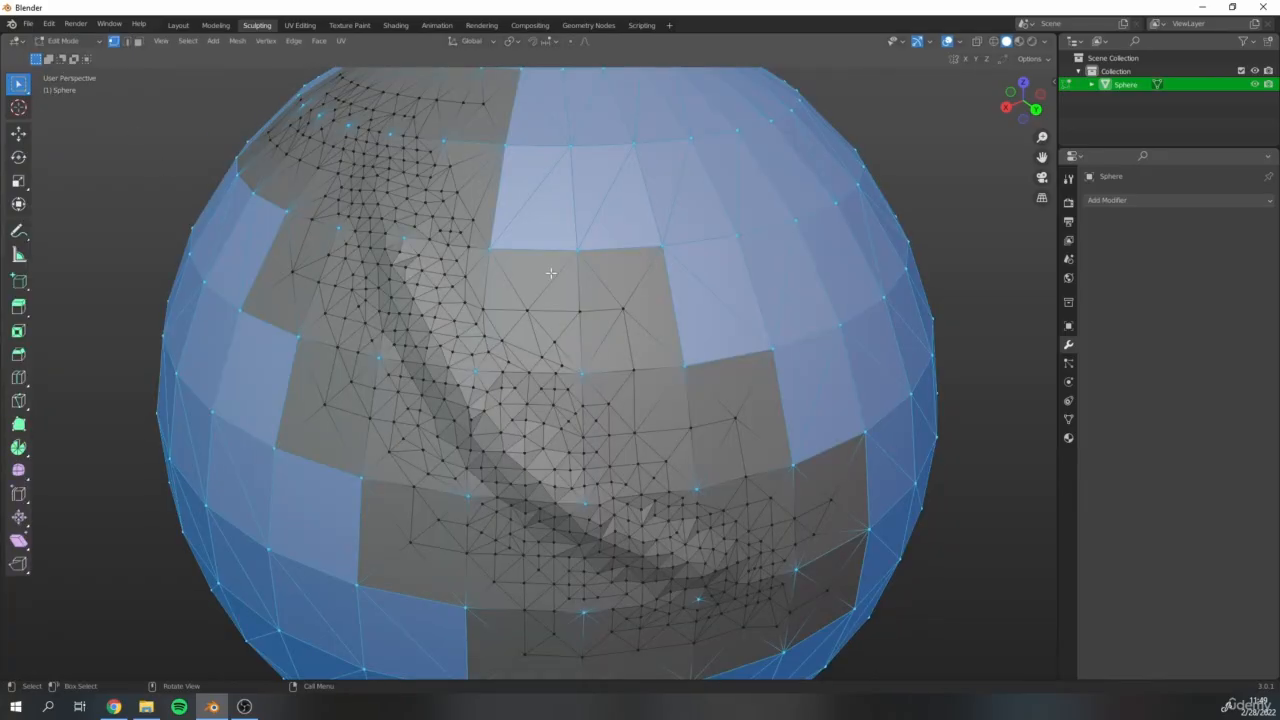
{"action": "scroll", "coordinate": [551, 273], "scroll_direction": "down", "scroll_amount": 2}
{"action": "left_click", "coordinate": [210, 151]}
Examine the sphere's wireframe from several sides, comparing mesh density along the sculpted ridge with the untouched areas
{"action": "middle_click_drag", "start_coordinate": [189, 246], "coordinate": [206, 234]}
{"action": "middle_click_drag", "start_coordinate": [394, 192], "coordinate": [400, 231], "text": "shift"}
{"action": "scroll", "coordinate": [394, 491], "scroll_direction": "up", "scroll_amount": 1}
{"action": "scroll", "coordinate": [394, 470], "scroll_direction": "down", "scroll_amount": 1}
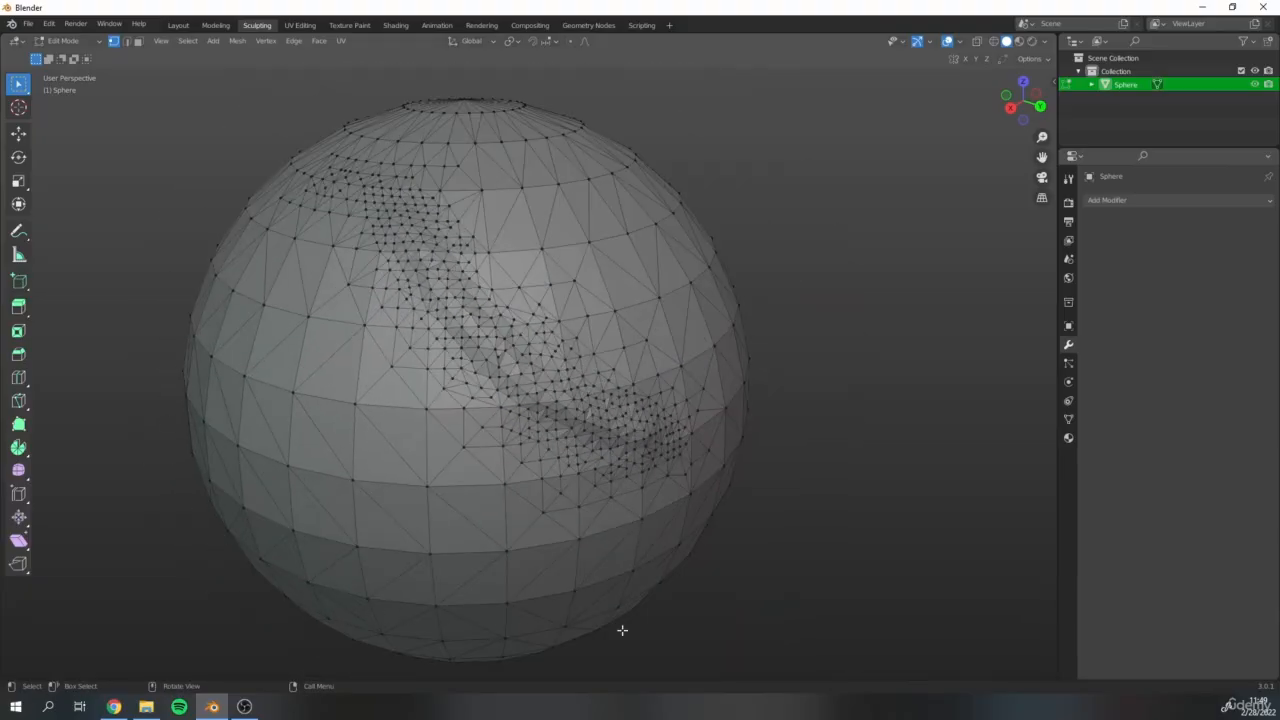
{"action": "middle_click_drag", "start_coordinate": [324, 531], "coordinate": [159, 309]}
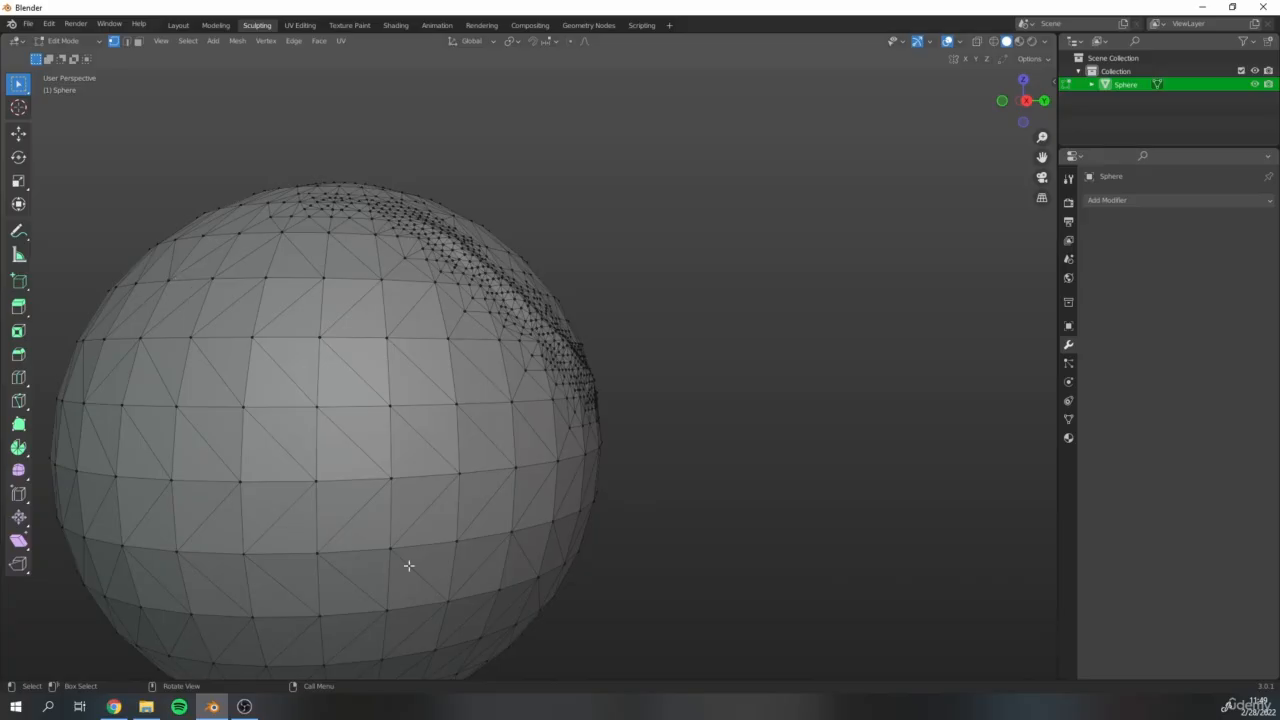
{"action": "middle_click_drag", "start_coordinate": [284, 430], "coordinate": [820, 275], "text": "shift"}
{"action": "middle_click_drag", "start_coordinate": [802, 205], "coordinate": [540, 164]}
{"action": "middle_click_drag", "start_coordinate": [590, 303], "coordinate": [396, 330]}
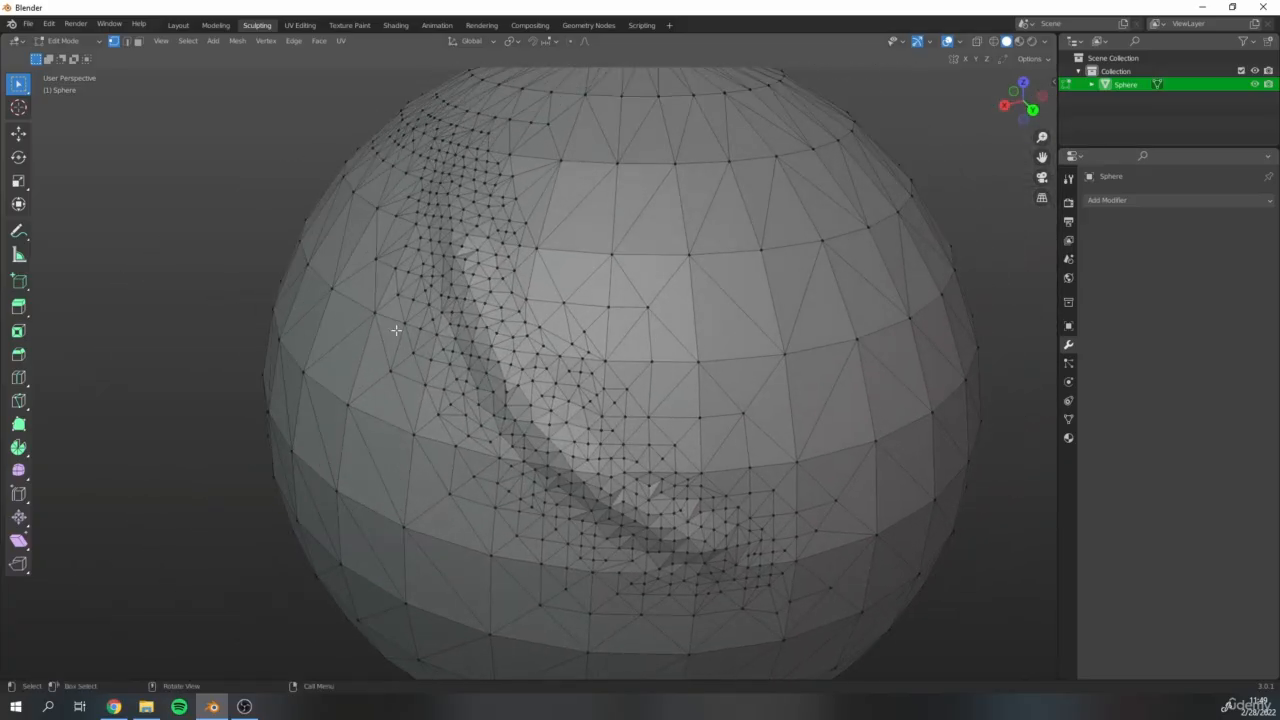
{"action": "middle_click_drag", "start_coordinate": [412, 174], "coordinate": [405, 292], "text": "shift"}
{"action": "scroll", "coordinate": [277, 291], "scroll_direction": "up", "scroll_amount": 1}
{"action": "scroll", "coordinate": [320, 280], "scroll_direction": "down", "scroll_amount": 1}
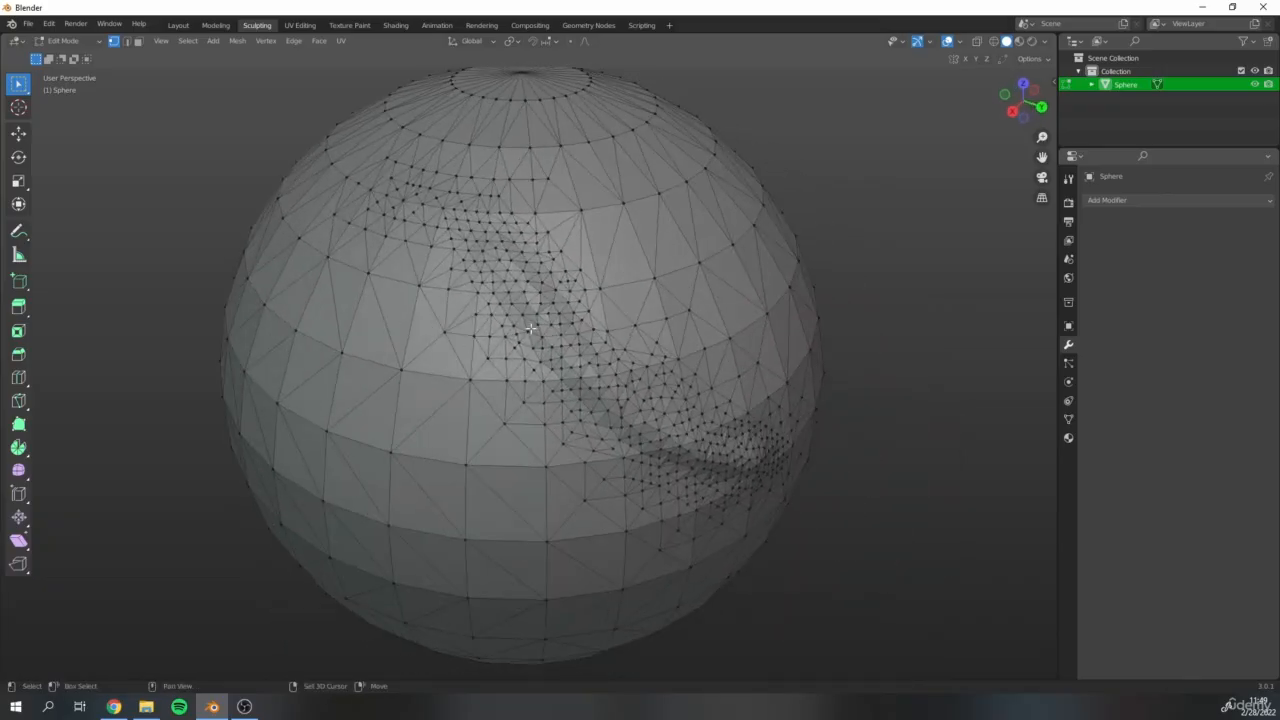
{"action": "scroll", "coordinate": [354, 248], "scroll_direction": "up", "scroll_amount": 2}
{"action": "middle_click_drag", "start_coordinate": [498, 274], "coordinate": [378, 209], "text": "shift"}
{"action": "middle_click_drag", "start_coordinate": [413, 330], "coordinate": [298, 202]}
{"action": "middle_click_drag", "start_coordinate": [566, 434], "coordinate": [320, 263]}
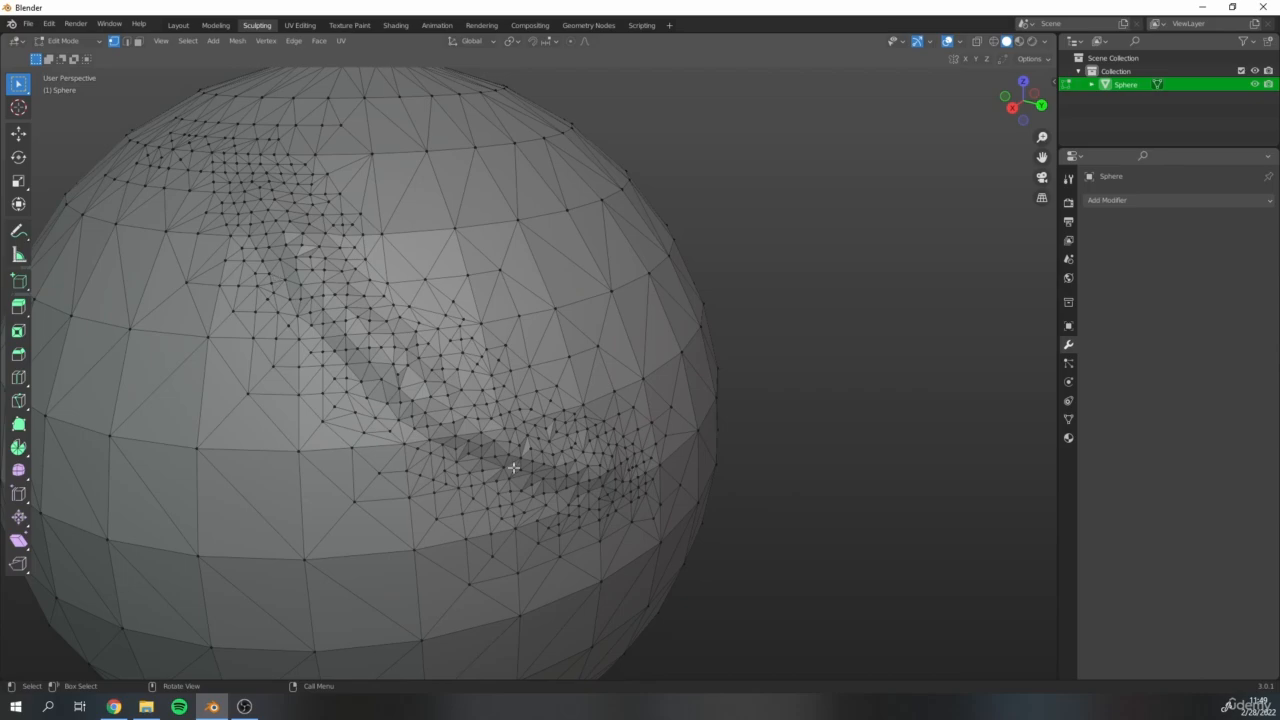
{"action": "scroll", "coordinate": [308, 325], "scroll_direction": "down", "scroll_amount": 4}
{"action": "middle_click_drag", "start_coordinate": [308, 325], "coordinate": [734, 318]}
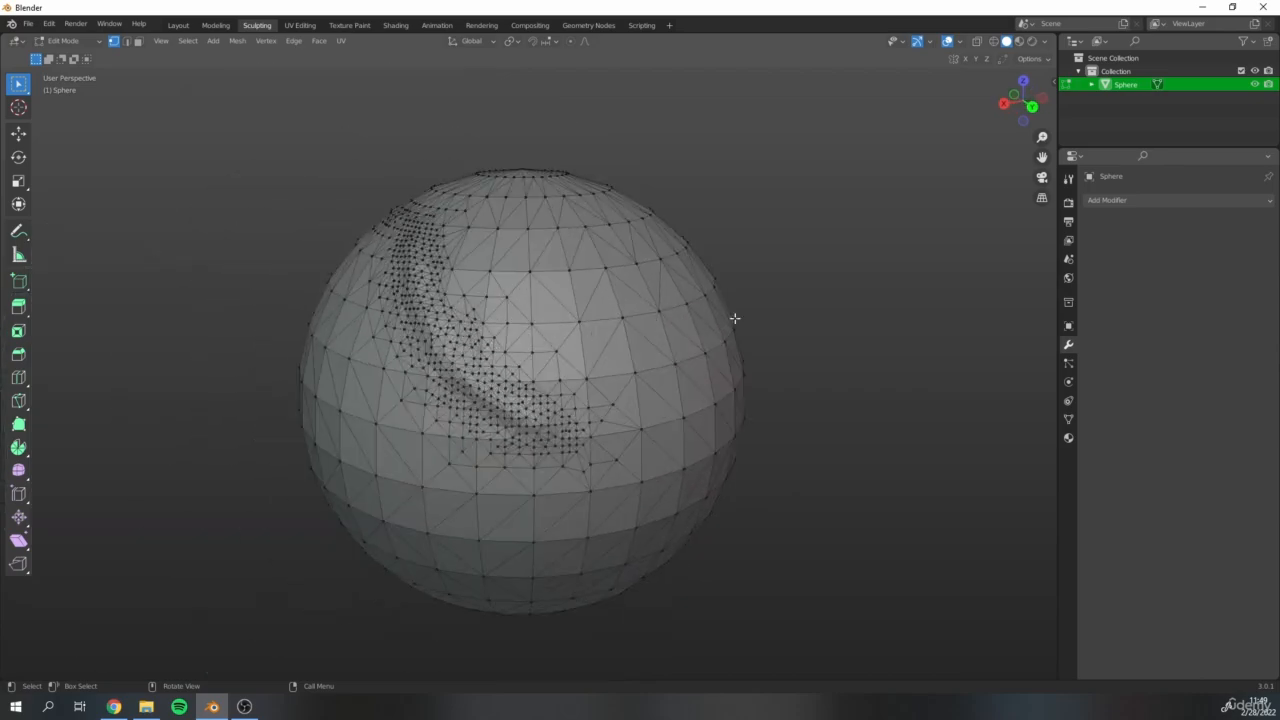
{"action": "scroll", "coordinate": [648, 308], "scroll_direction": "down", "scroll_amount": 3}
{"action": "middle_click_drag", "start_coordinate": [648, 308], "coordinate": [643, 329]}
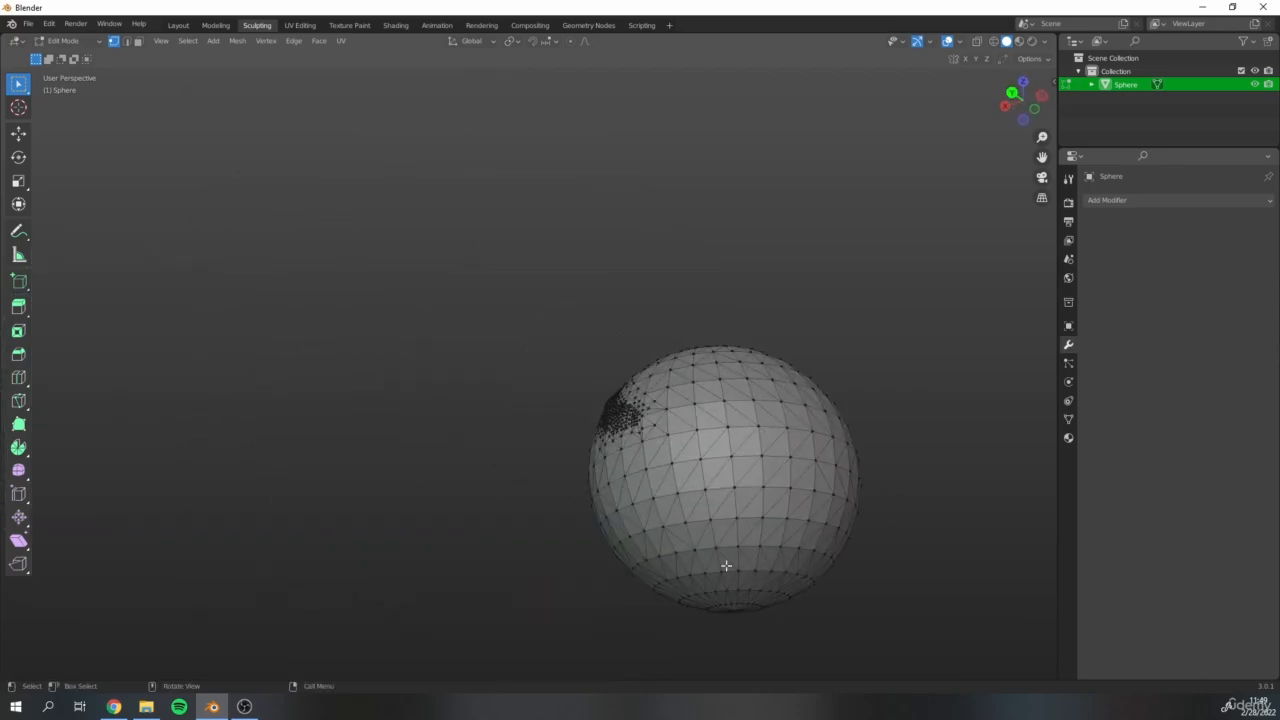
{"action": "scroll", "coordinate": [560, 450], "scroll_direction": "up", "scroll_amount": 1}
{"action": "middle_click_drag", "start_coordinate": [640, 415], "coordinate": [690, 426]}
{"action": "scroll", "coordinate": [650, 392], "scroll_direction": "up", "scroll_amount": 3}
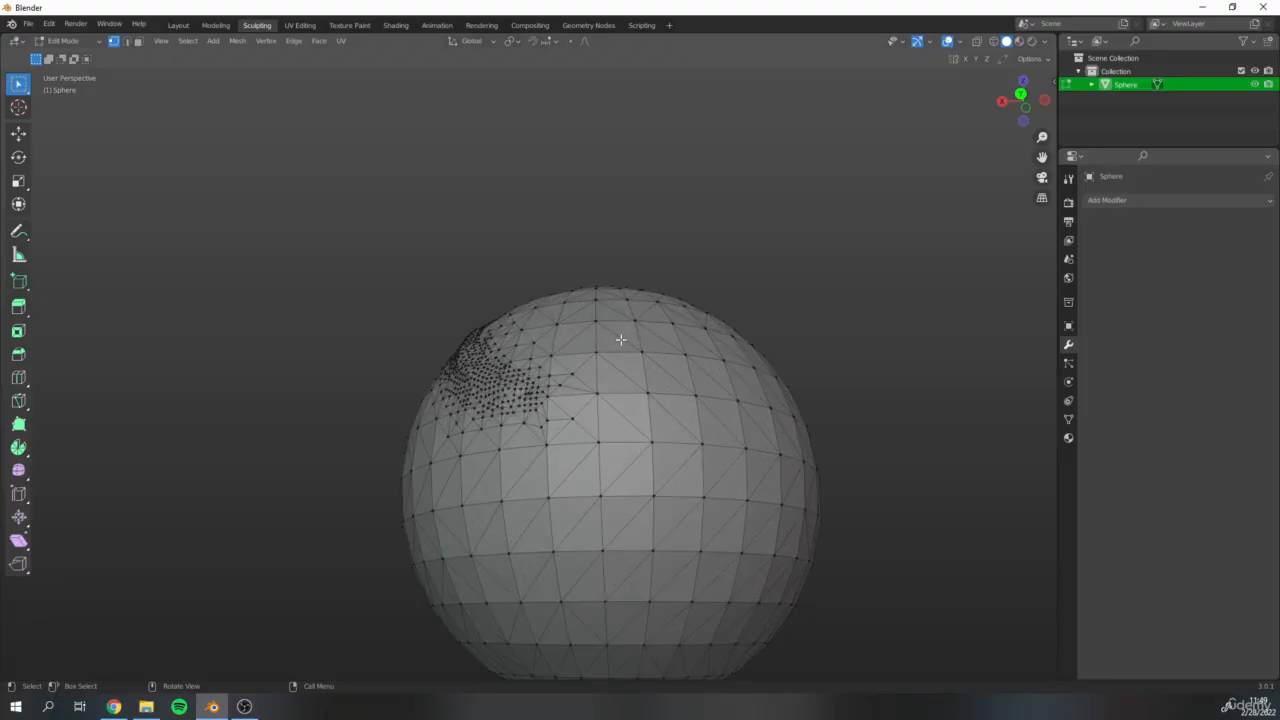
{"action": "middle_click_drag", "start_coordinate": [521, 314], "coordinate": [702, 392]}
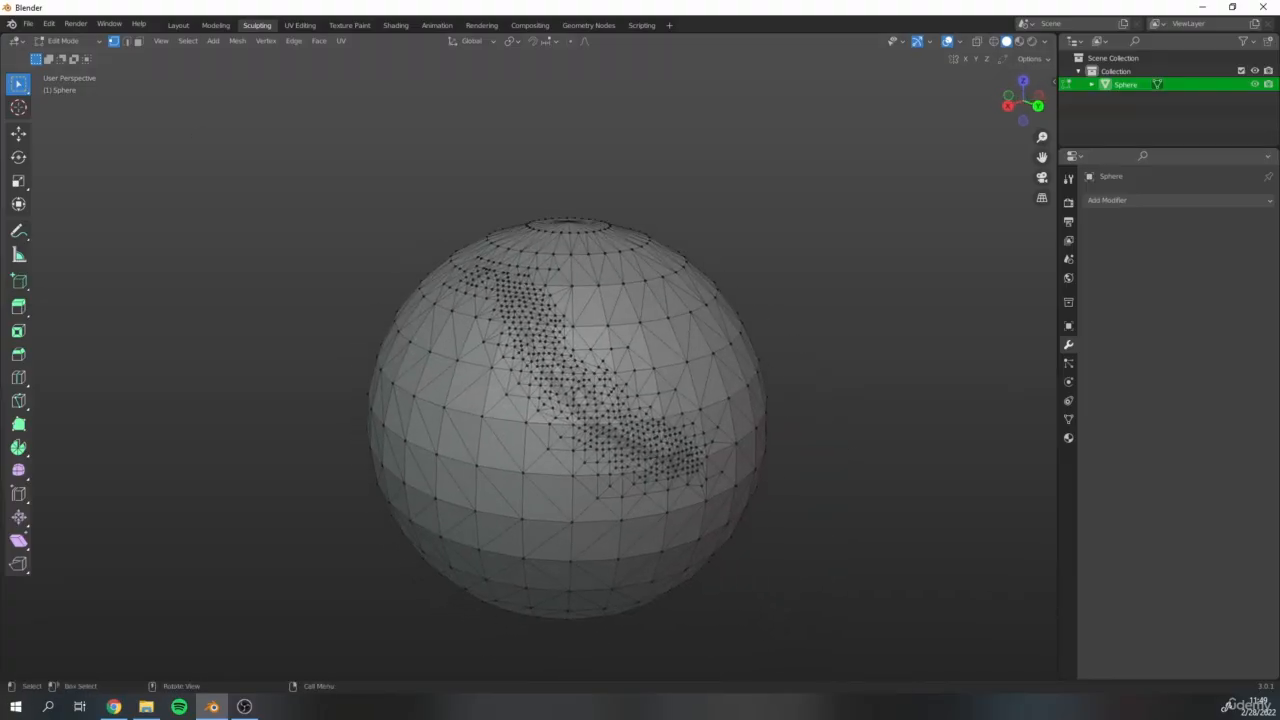
Return the sphere to Sculpt Mode and sculpt a short stroke beside the diagonal ridge with Dyntopo off
{"action": "left_click", "coordinate": [63, 40]}
{"action": "left_click", "coordinate": [62, 89]}
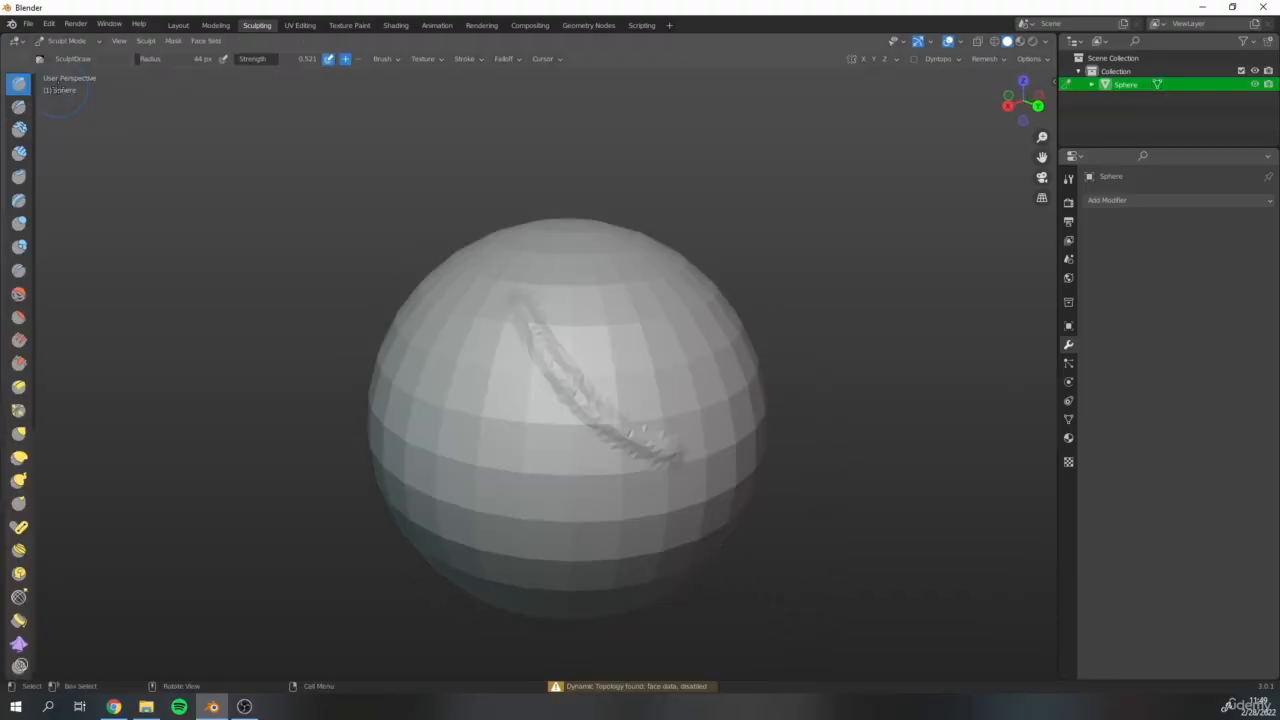
{"action": "mouse_move", "coordinate": [508, 367]}
{"action": "middle_mouse_down", "text": "shift"}
{"action": "mouse_move", "coordinate": [450, 379]}
{"action": "mouse_move", "coordinate": [494, 306]}
{"action": "mouse_move", "coordinate": [691, 400]}
{"action": "middle_mouse_up", "text": "shift"}
{"action": "scroll", "coordinate": [430, 362], "scroll_direction": "up", "scroll_amount": 4}
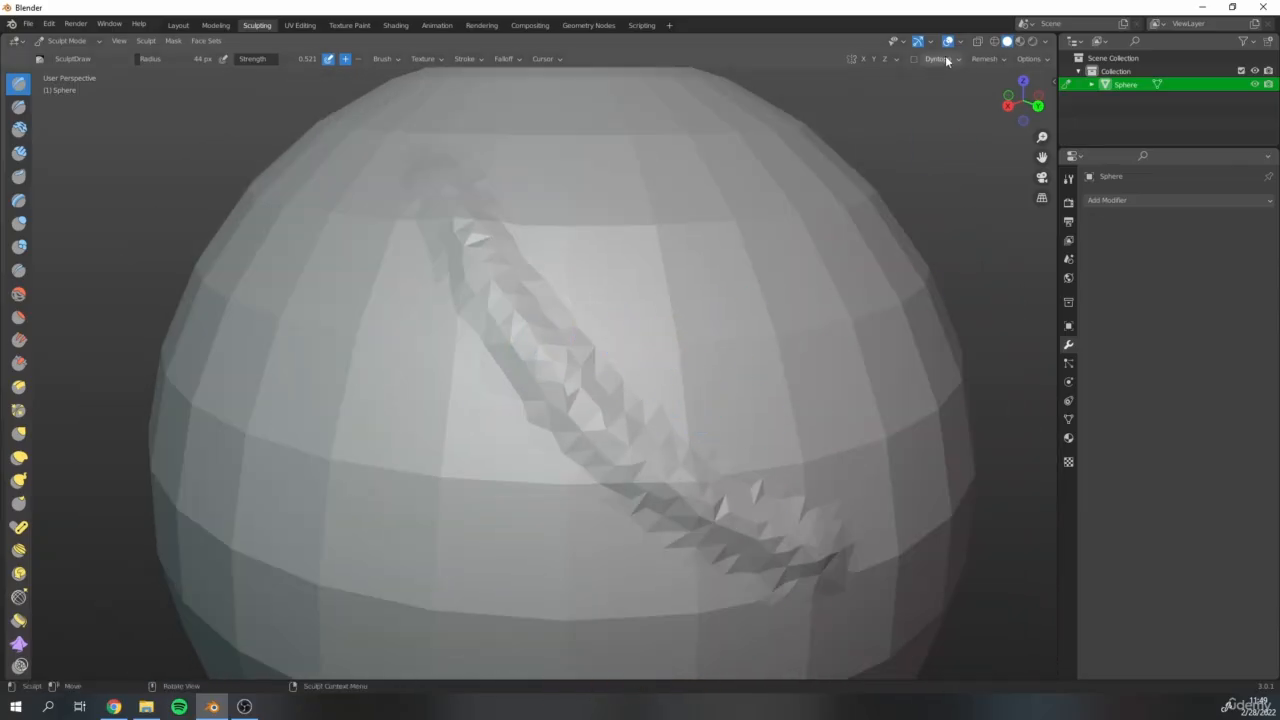
{"action": "mouse_move", "coordinate": [210, 282]}
{"action": "middle_mouse_down"}
{"action": "mouse_move", "coordinate": [263, 309]}
{"action": "mouse_move", "coordinate": [330, 300]}
{"action": "middle_mouse_up"}
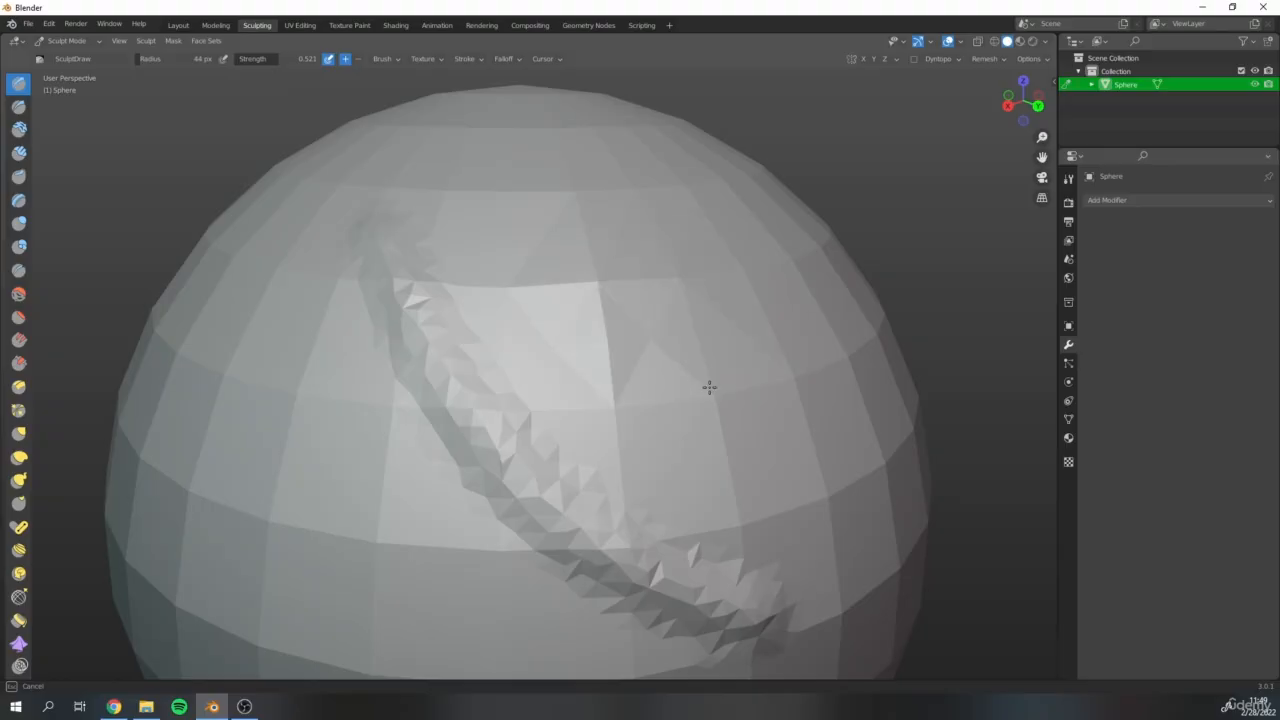
{"action": "mouse_move", "coordinate": [709, 383]}
{"action": "left_mouse_down"}
{"action": "mouse_move", "coordinate": [662, 424]}
{"action": "mouse_move", "coordinate": [657, 334]}
{"action": "left_mouse_up"}
{"action": "scroll", "coordinate": [651, 294], "scroll_direction": "down", "scroll_amount": 3}
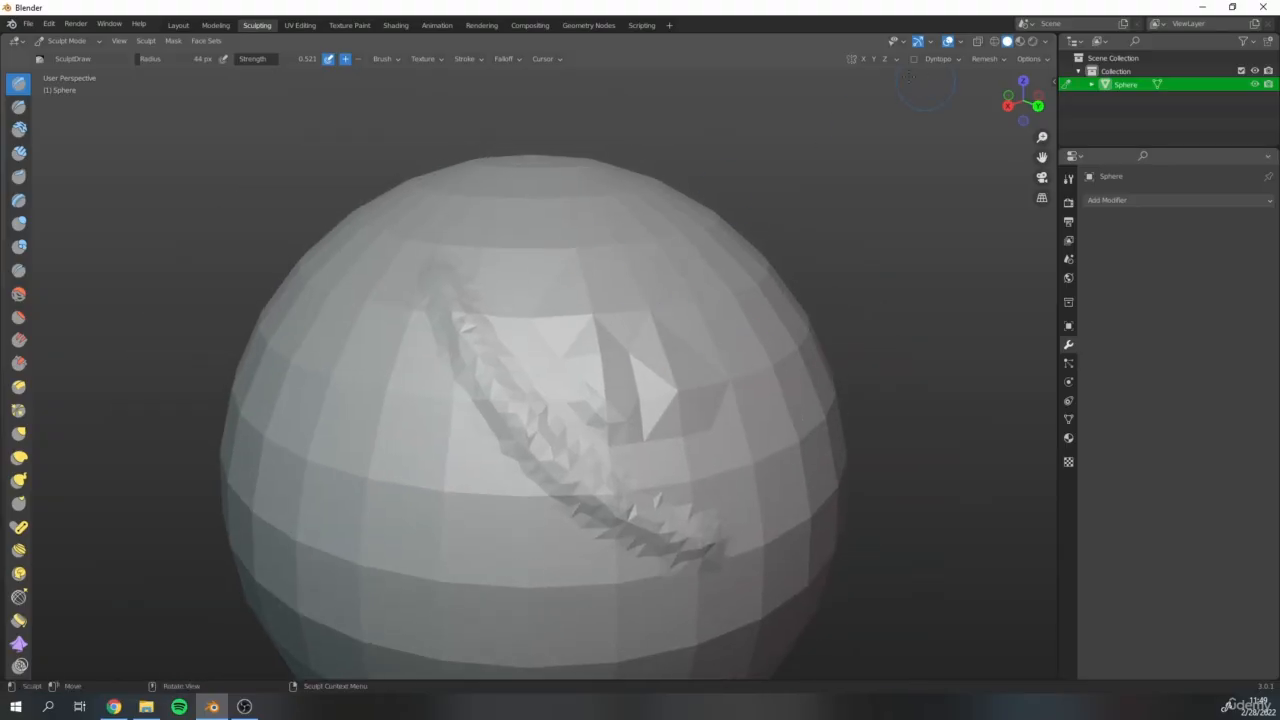
Enable Dyntopo again for the sphere, accepting the vertex data warning
{"action": "left_click", "coordinate": [913, 59]}
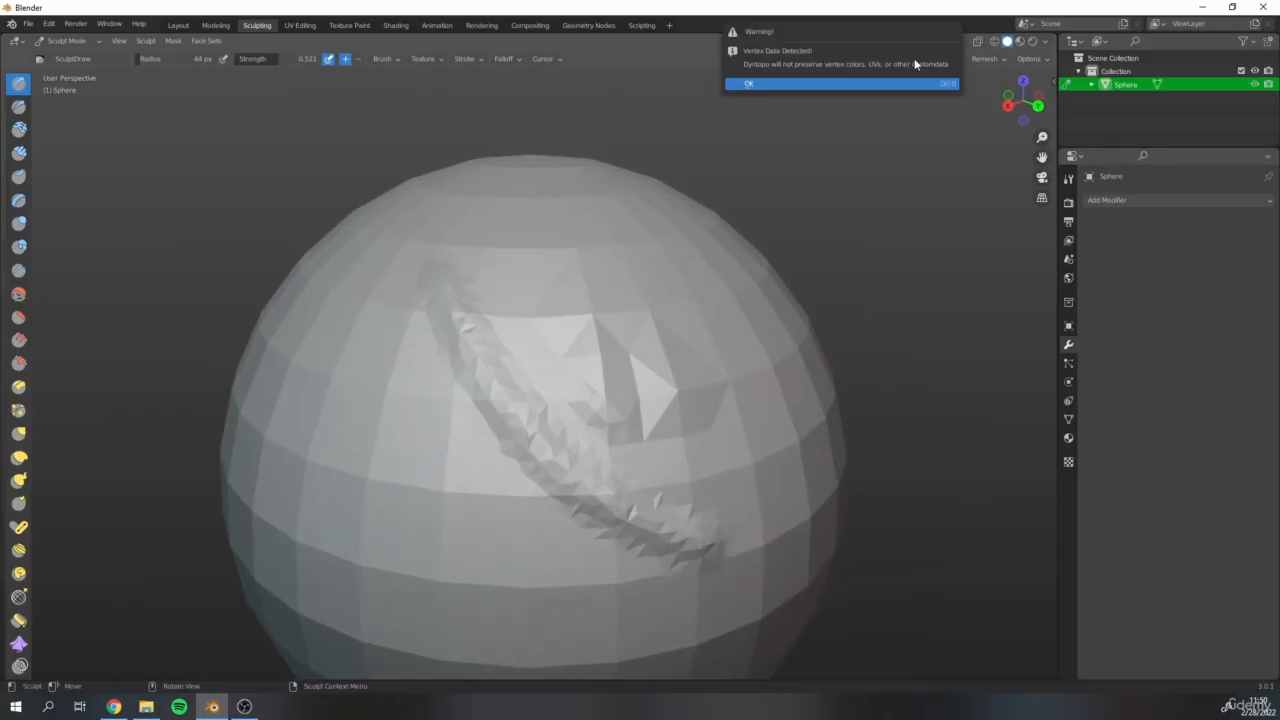
{"action": "left_click", "coordinate": [732, 86]}
{"action": "scroll", "coordinate": [683, 314], "scroll_direction": "up", "scroll_amount": 1}
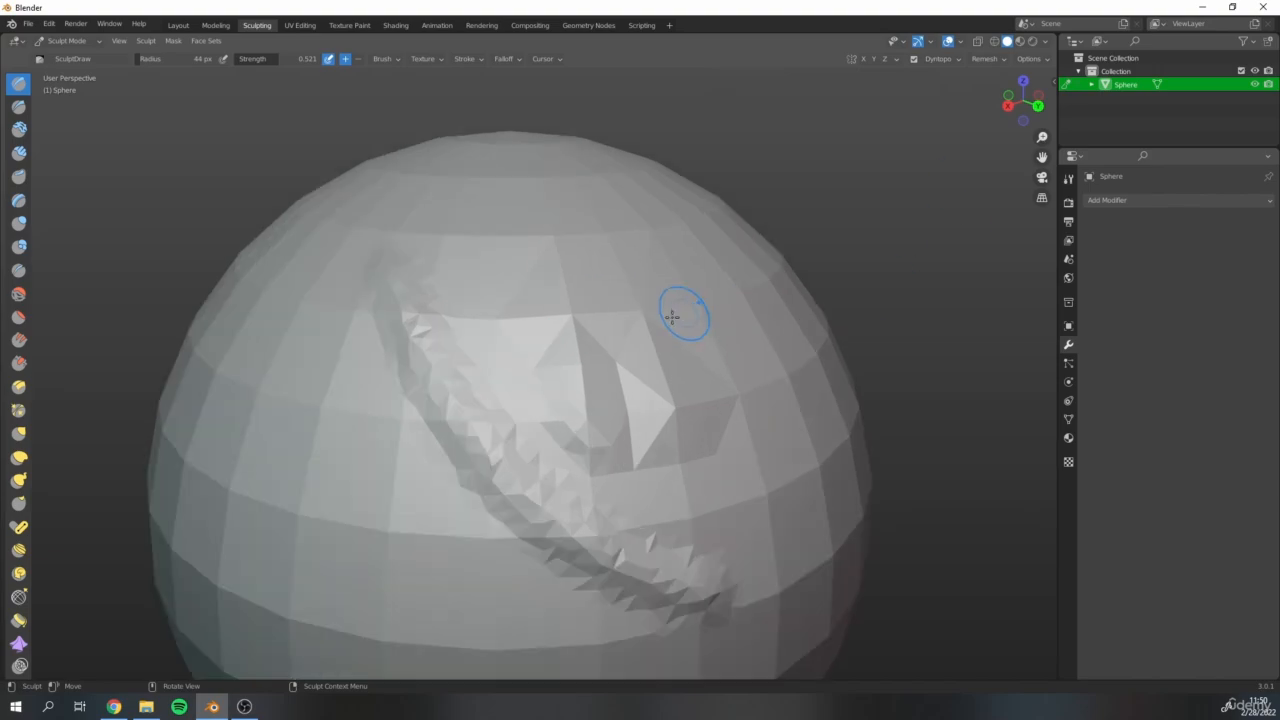
Sculpt an almost closed loop-shaped ridge on the sphere's side, away from the diagonal ridge
{"action": "scroll", "coordinate": [262, 364], "scroll_direction": "down", "scroll_amount": 3}
{"action": "mouse_move", "coordinate": [366, 360]}
{"action": "middle_mouse_down", "text": "shift"}
{"action": "mouse_move", "coordinate": [427, 277]}
{"action": "mouse_move", "coordinate": [323, 363]}
{"action": "mouse_move", "coordinate": [237, 406]}
{"action": "mouse_move", "coordinate": [453, 362]}
{"action": "middle_mouse_up", "text": "shift"}
{"action": "mouse_move", "coordinate": [483, 305]}
{"action": "left_mouse_down"}
{"action": "mouse_move", "coordinate": [386, 323]}
{"action": "mouse_move", "coordinate": [491, 457]}
{"action": "mouse_move", "coordinate": [484, 382]}
{"action": "left_mouse_up"}
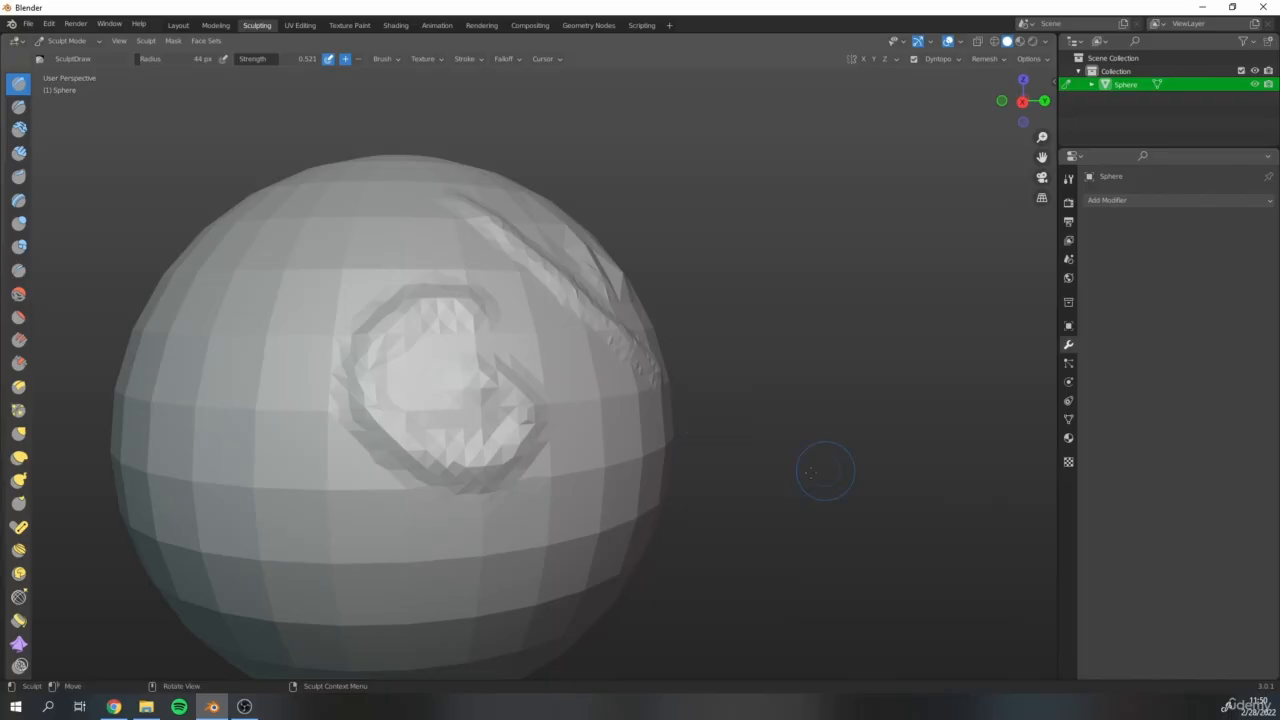
Turn on Smooth Shading in the Dyntopo settings and view the smoothed sphere
{"action": "mouse_move", "coordinate": [598, 312]}
{"action": "middle_mouse_down"}
{"action": "mouse_move", "coordinate": [737, 286]}
{"action": "mouse_move", "coordinate": [714, 337]}
{"action": "mouse_move", "coordinate": [757, 363]}
{"action": "middle_mouse_up"}
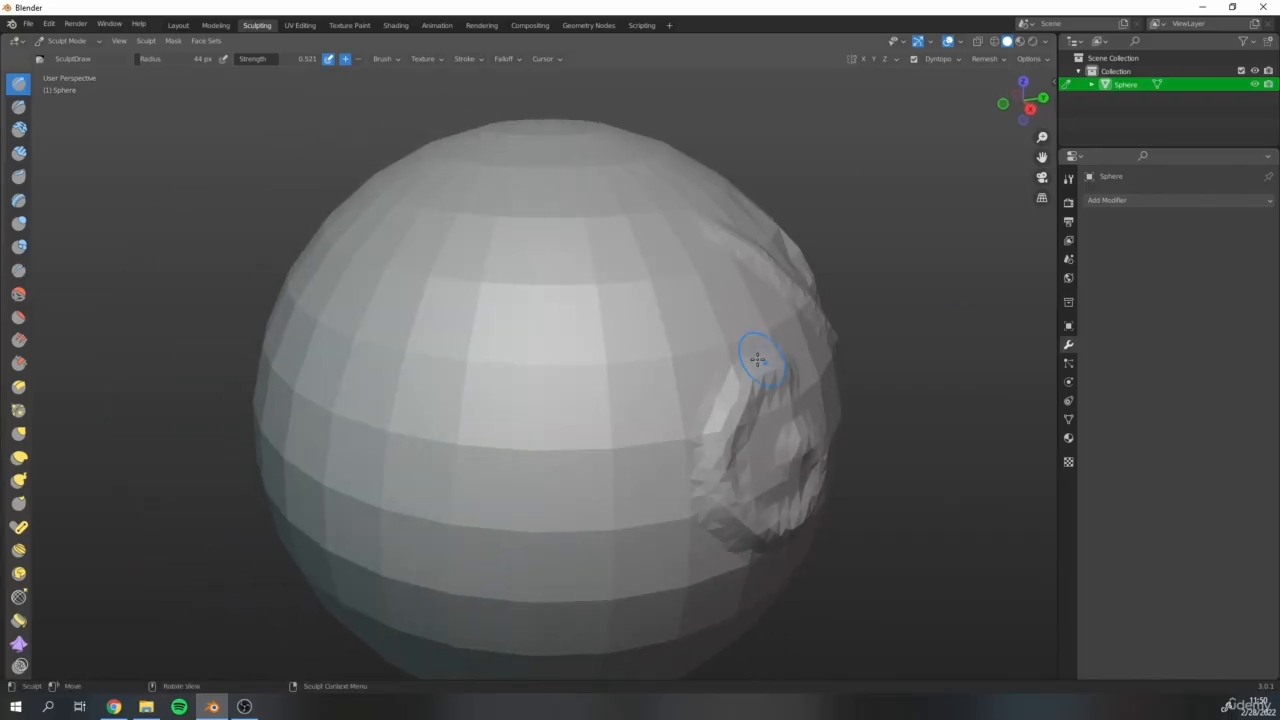
{"action": "left_click", "coordinate": [959, 58]}
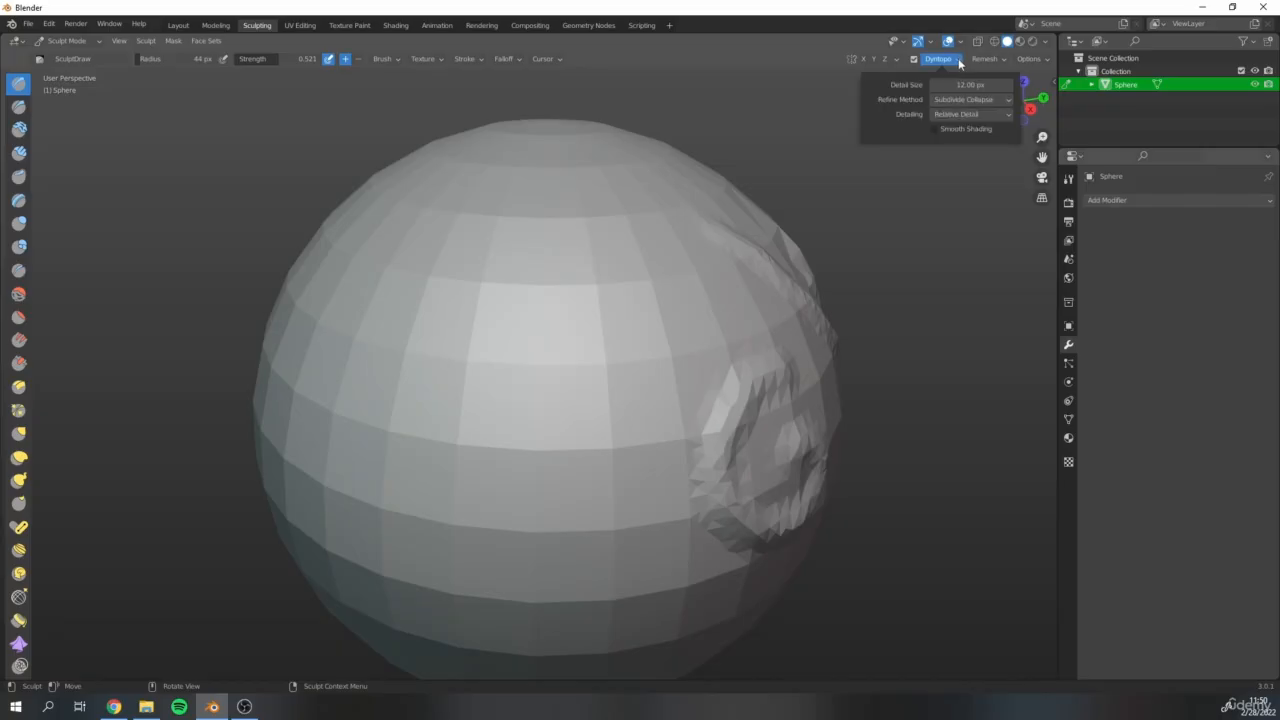
{"action": "left_click", "coordinate": [960, 58]}
{"action": "left_click", "coordinate": [945, 58]}
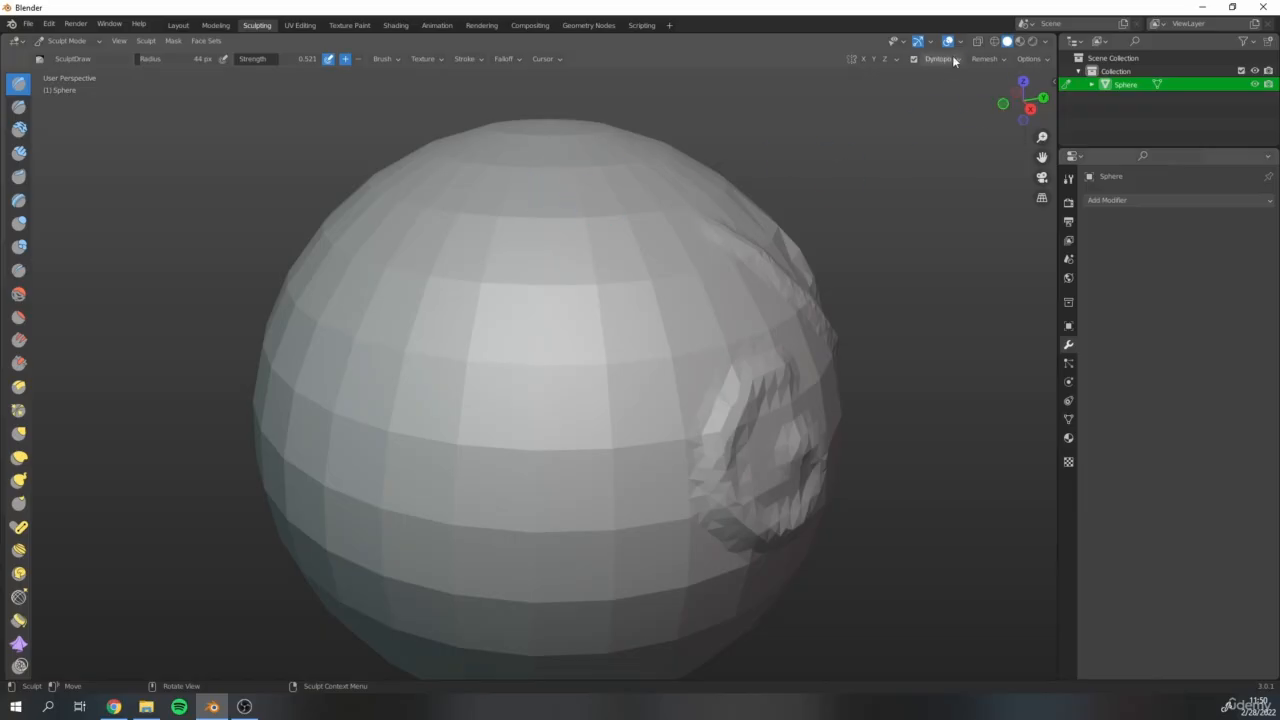
{"action": "left_click", "coordinate": [952, 58]}
{"action": "left_click", "coordinate": [932, 131]}
{"action": "left_click", "coordinate": [934, 130]}
{"action": "left_click", "coordinate": [934, 130]}
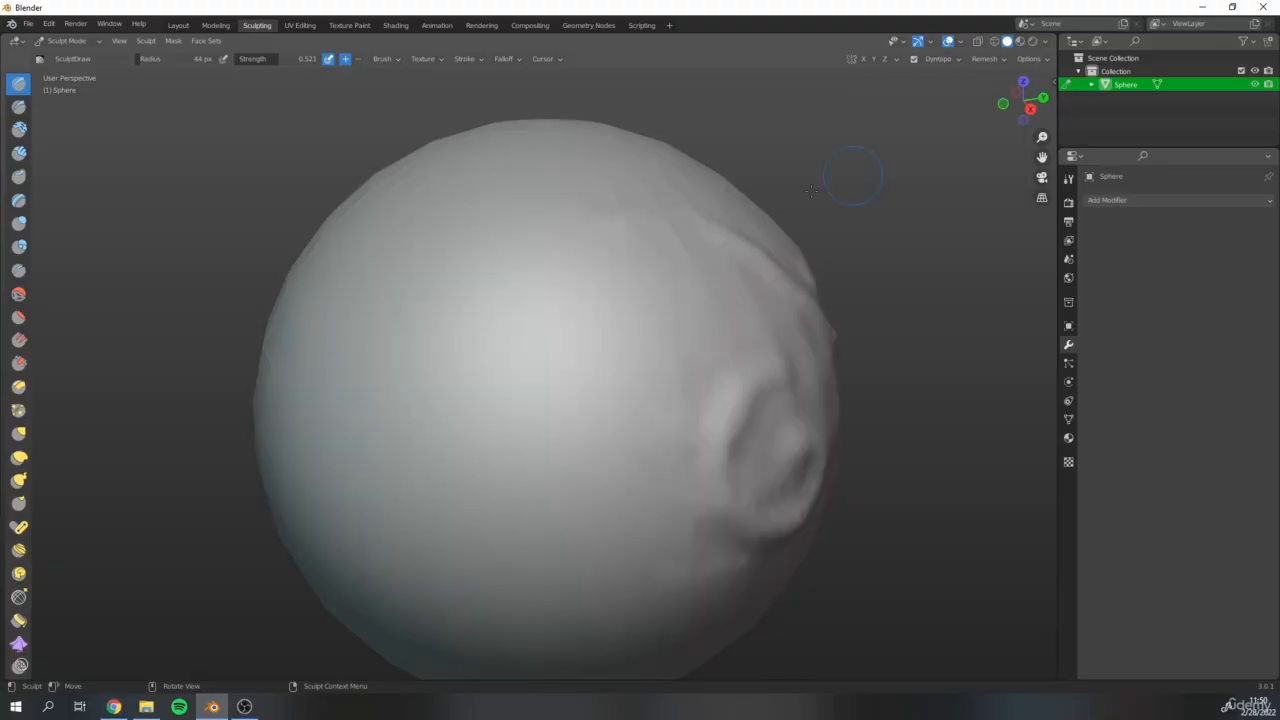
{"action": "middle_click_drag", "start_coordinate": [450, 265], "coordinate": [560, 265]}
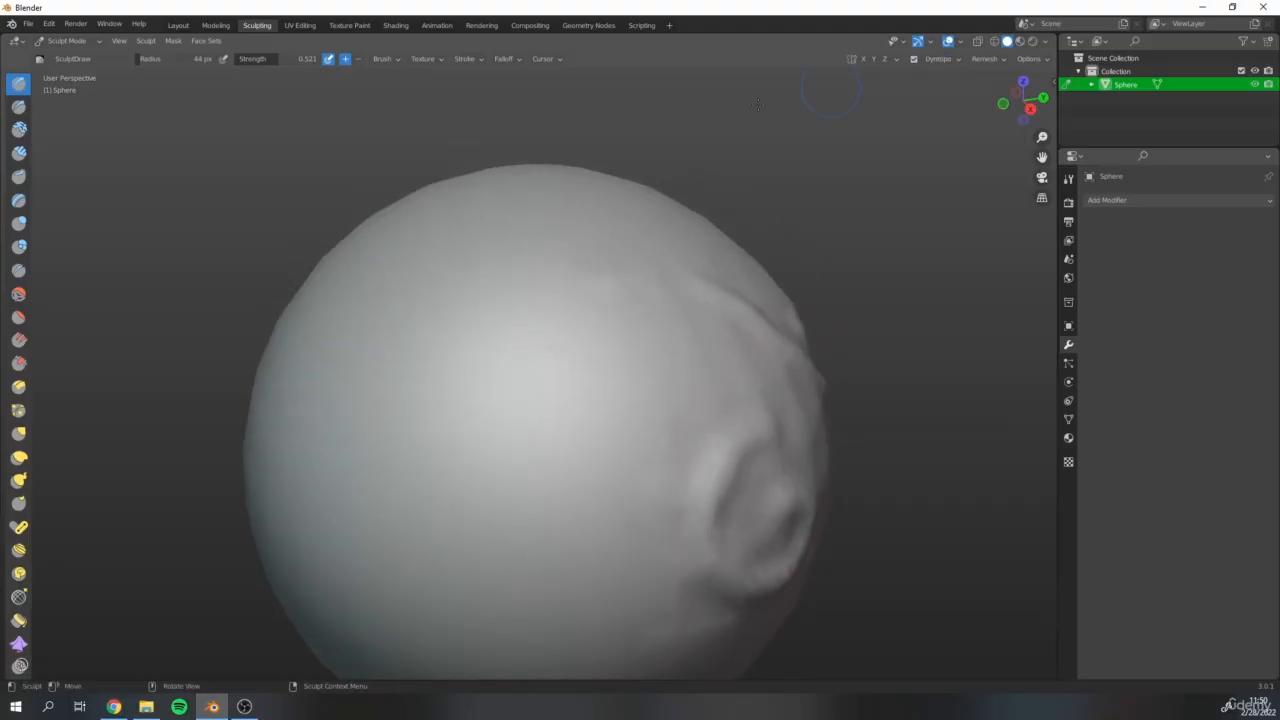
{"action": "middle_click_drag", "start_coordinate": [466, 495], "coordinate": [503, 317]}
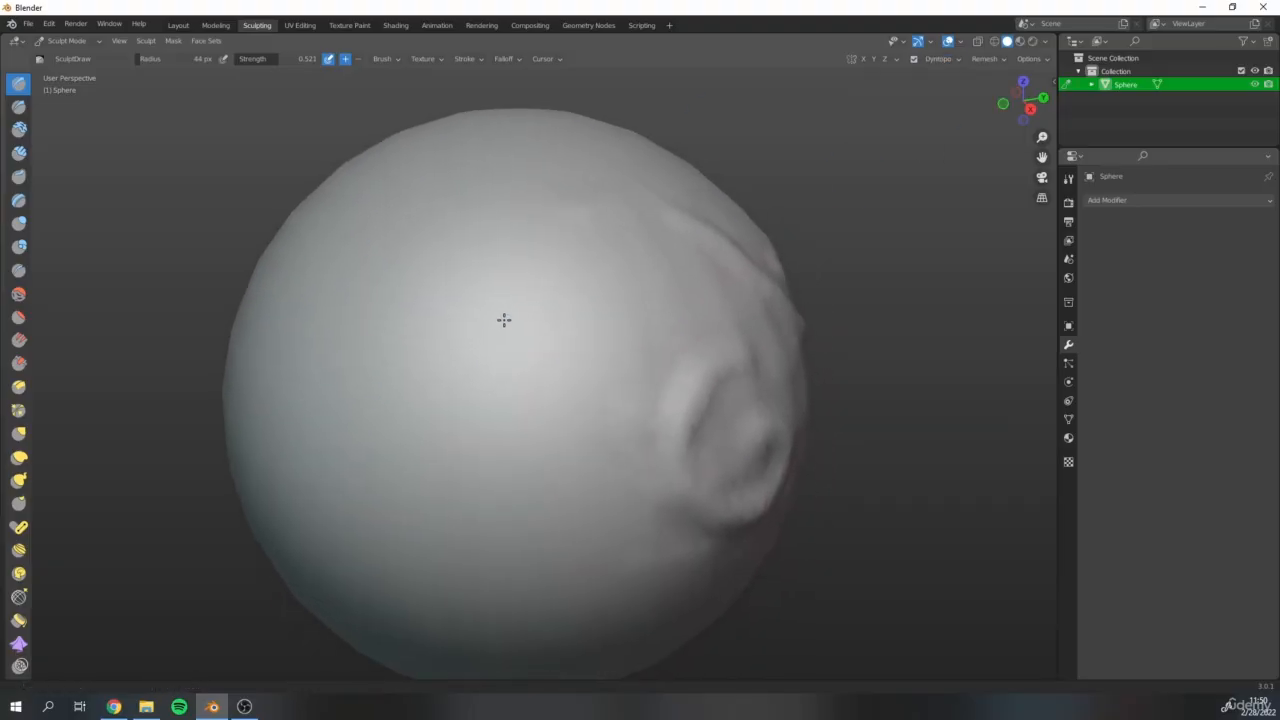
Turn off Smooth Shading in the Dyntopo settings so the sphere shows flat facets
{"action": "left_click", "coordinate": [952, 59]}
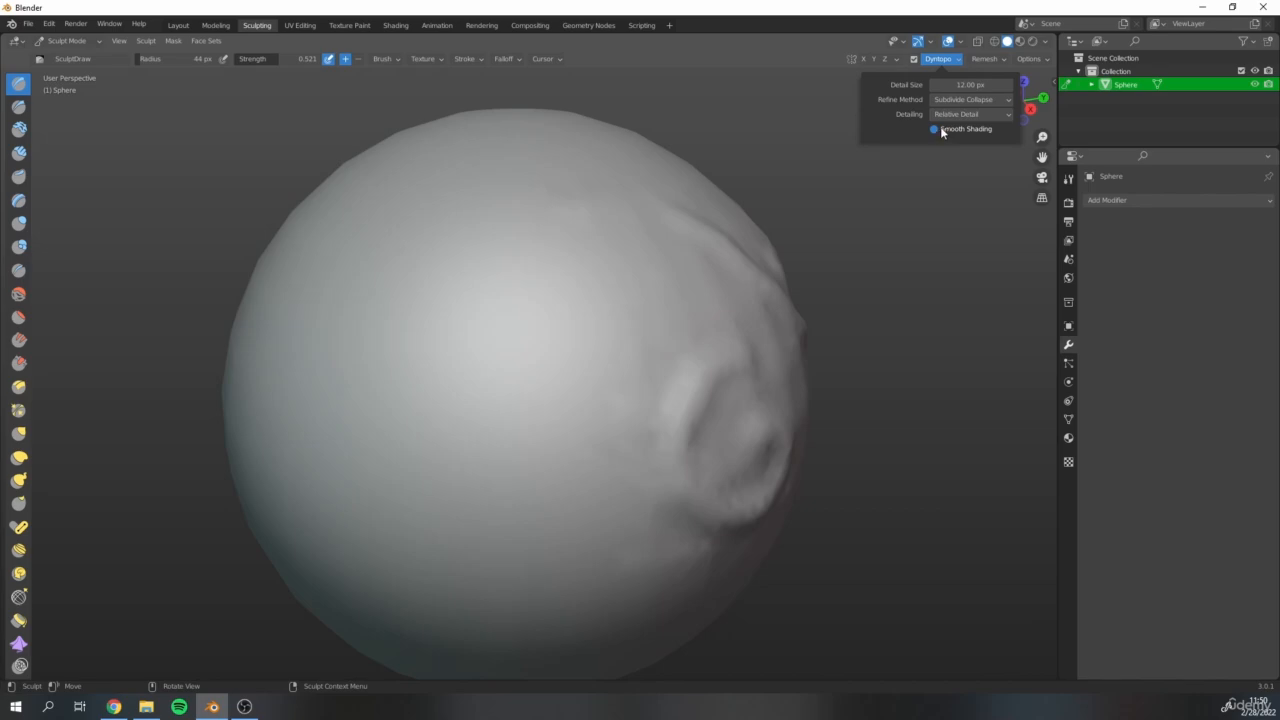
{"action": "left_click", "coordinate": [950, 59]}
{"action": "left_click", "coordinate": [960, 130]}
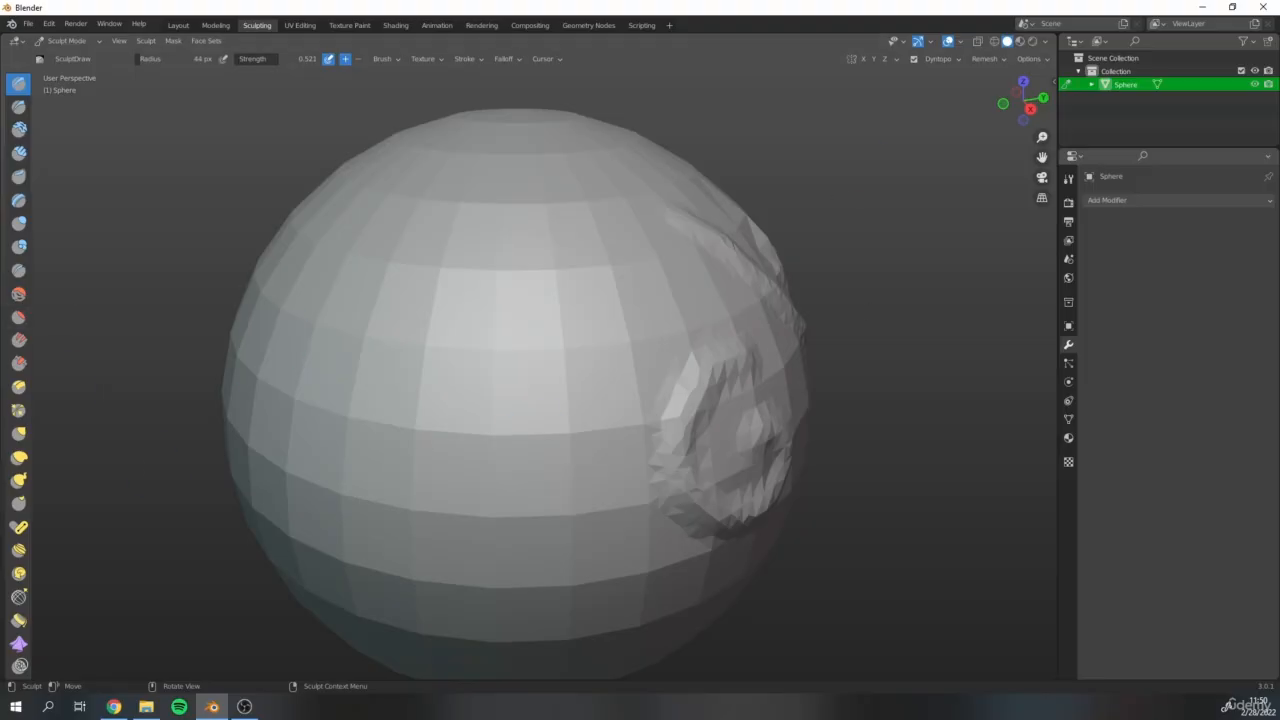
Check the Dyntopo settings and sculpt a small closed ring on the sphere's untouched front beside the loop-shaped ridge
{"action": "left_click", "coordinate": [945, 58]}
{"action": "left_click", "coordinate": [958, 62]}
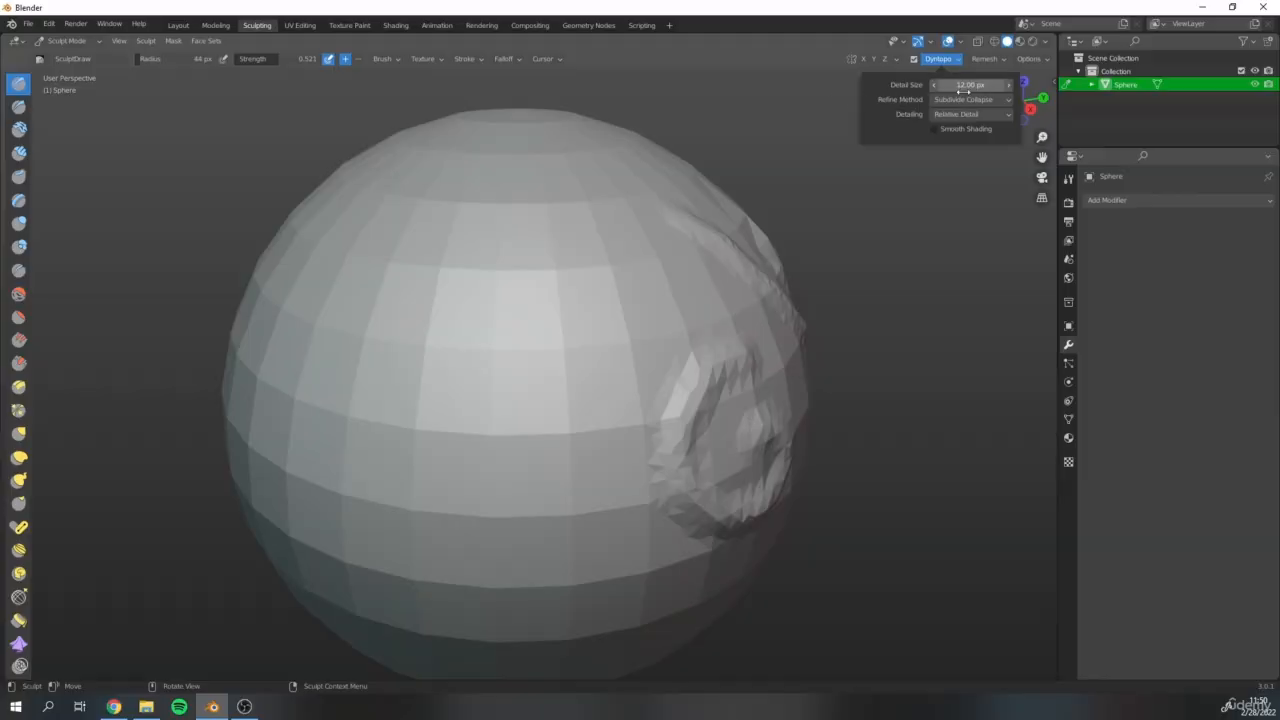
{"action": "mouse_move", "coordinate": [508, 300]}
{"action": "left_mouse_down"}
{"action": "mouse_move", "coordinate": [485, 390]}
{"action": "mouse_move", "coordinate": [523, 334]}
{"action": "left_mouse_up"}
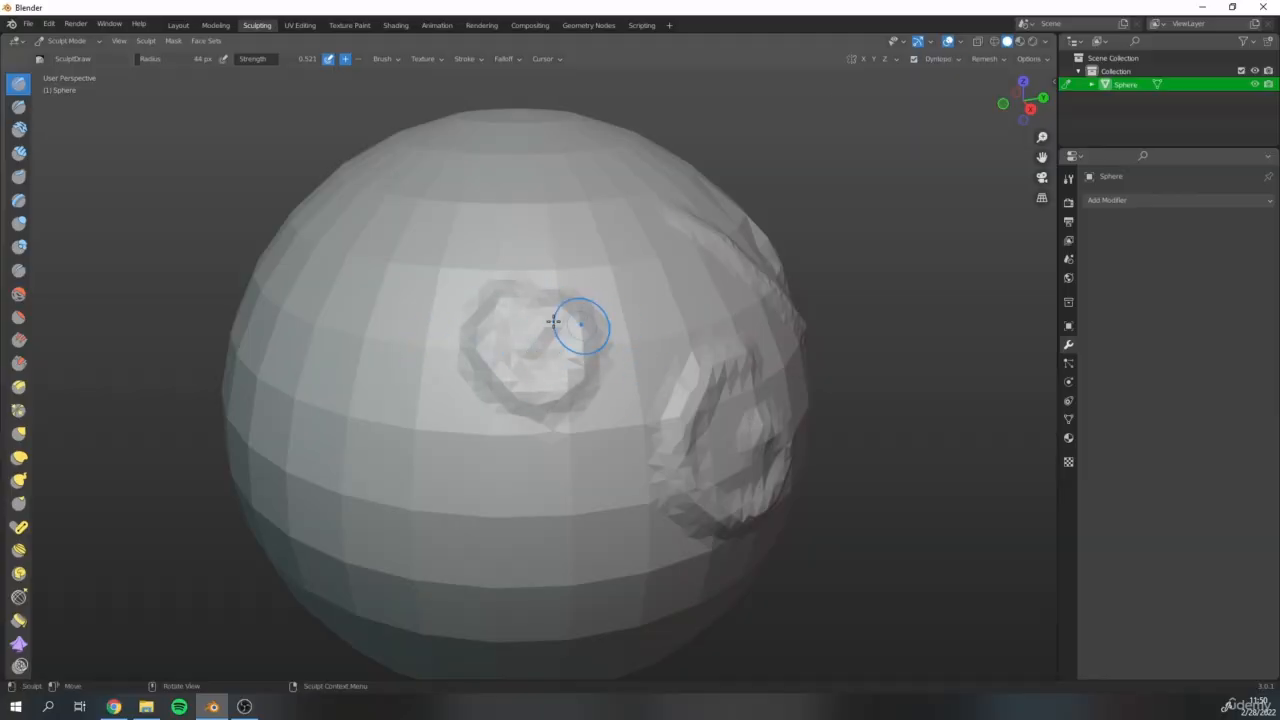
{"action": "mouse_move", "coordinate": [517, 351]}
{"action": "middle_mouse_down"}
{"action": "mouse_move", "coordinate": [523, 314]}
{"action": "mouse_move", "coordinate": [543, 386]}
{"action": "mouse_move", "coordinate": [570, 318]}
{"action": "middle_mouse_up"}
Set the Dyntopo detail size to 30 px and sculpt a coarse patch just below the small ring
{"action": "left_click", "coordinate": [939, 59]}
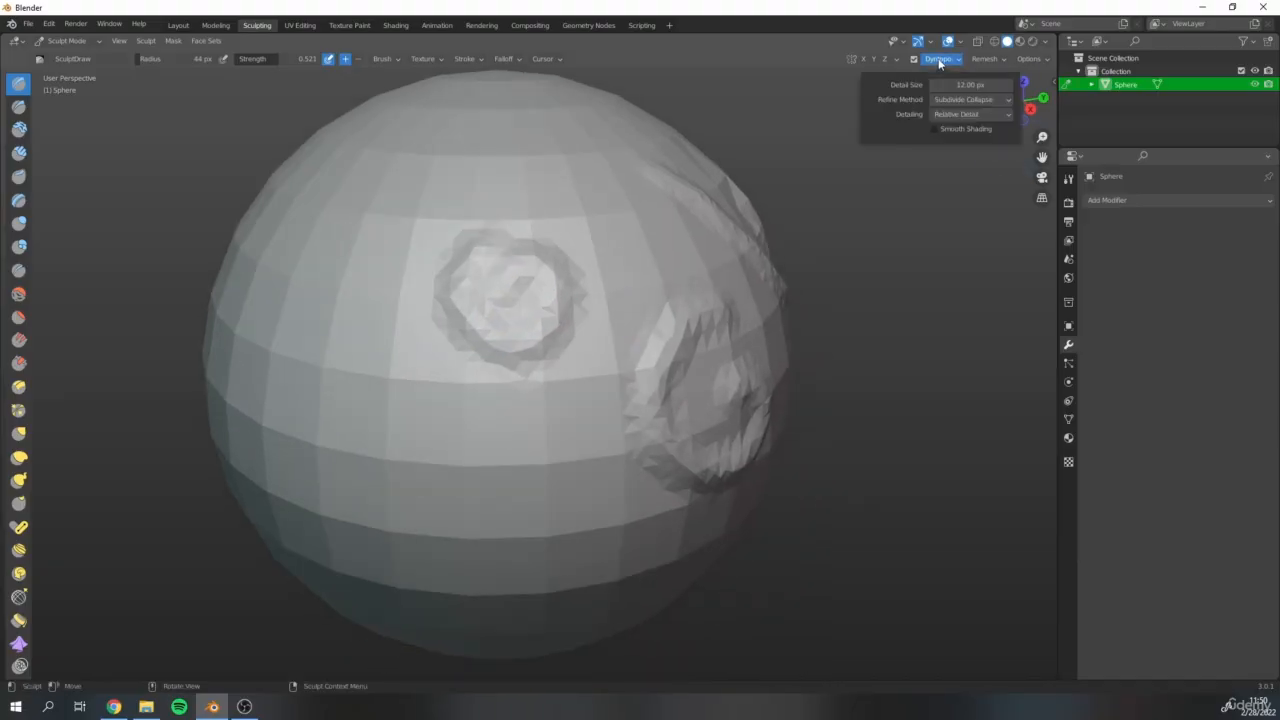
{"action": "left_click", "coordinate": [977, 82]}
{"action": "type", "text": "30"}
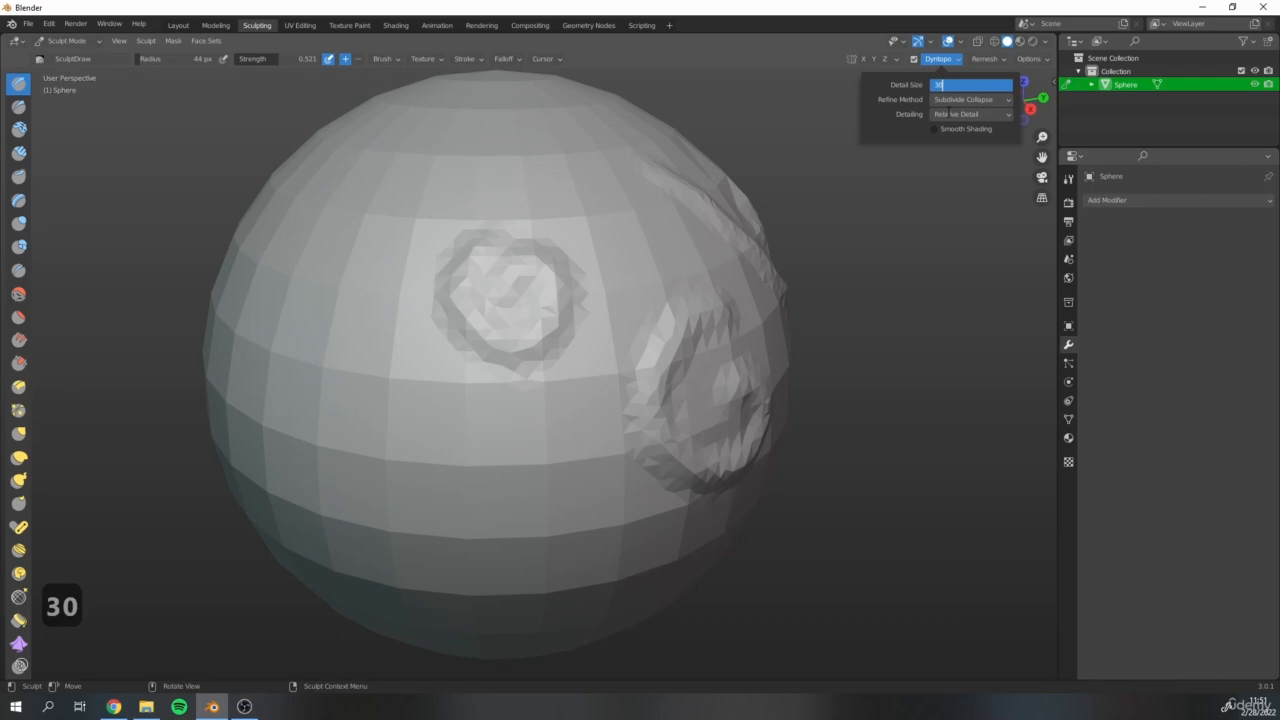
{"action": "key", "text": "Return"}
{"action": "mouse_move", "coordinate": [532, 442]}
{"action": "left_mouse_down"}
{"action": "mouse_move", "coordinate": [458, 505]}
{"action": "mouse_move", "coordinate": [483, 450]}
{"action": "left_mouse_up"}
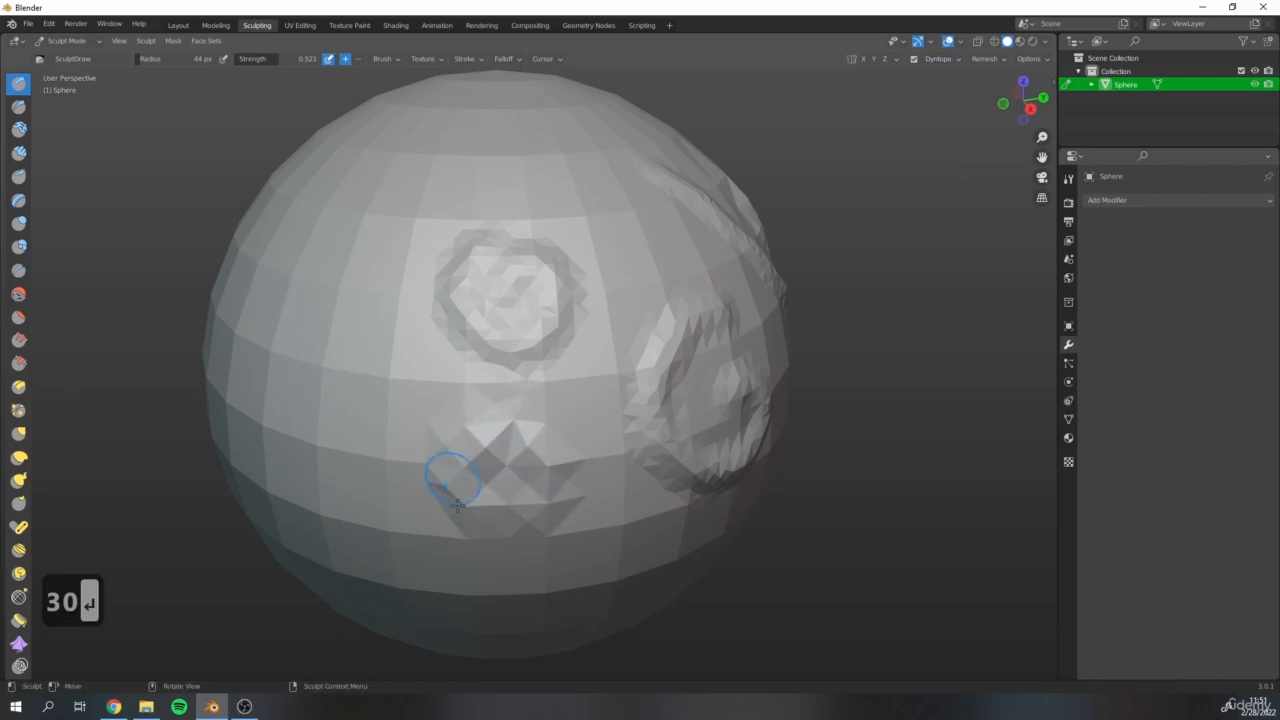
{"action": "mouse_move", "coordinate": [579, 384]}
{"action": "middle_mouse_down"}
{"action": "mouse_move", "coordinate": [549, 354]}
{"action": "mouse_move", "coordinate": [954, 237]}
{"action": "middle_mouse_up"}
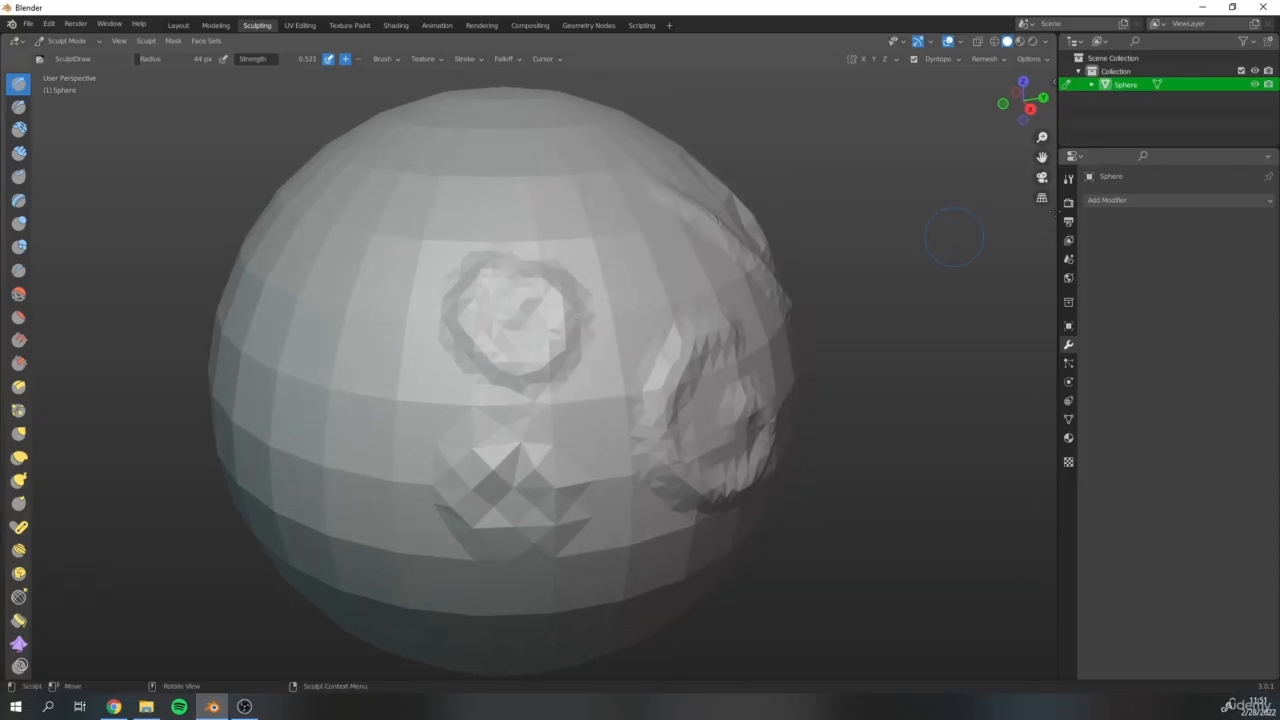
Set the Dyntopo detail size to 5 px, sculpt a small round stroke above the ring, and inspect its finer facets
{"action": "left_click", "coordinate": [950, 59]}
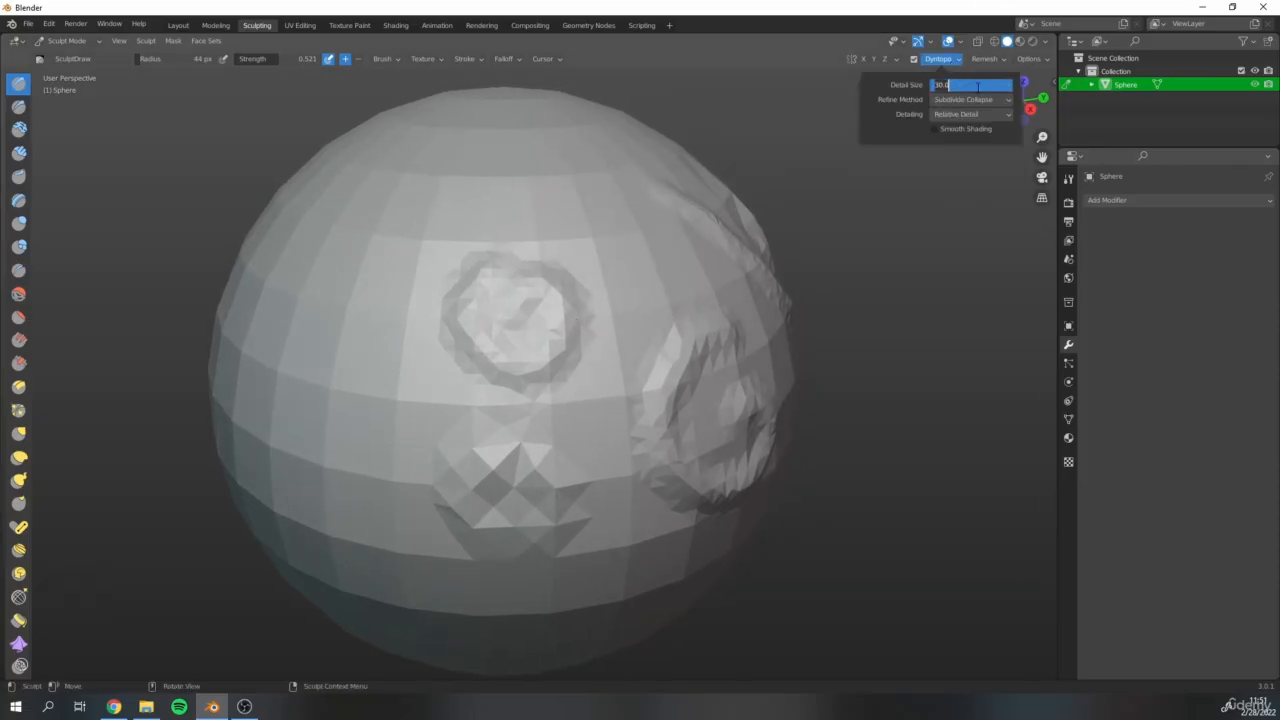
{"action": "type", "text": "5"}
{"action": "key", "text": "Return"}
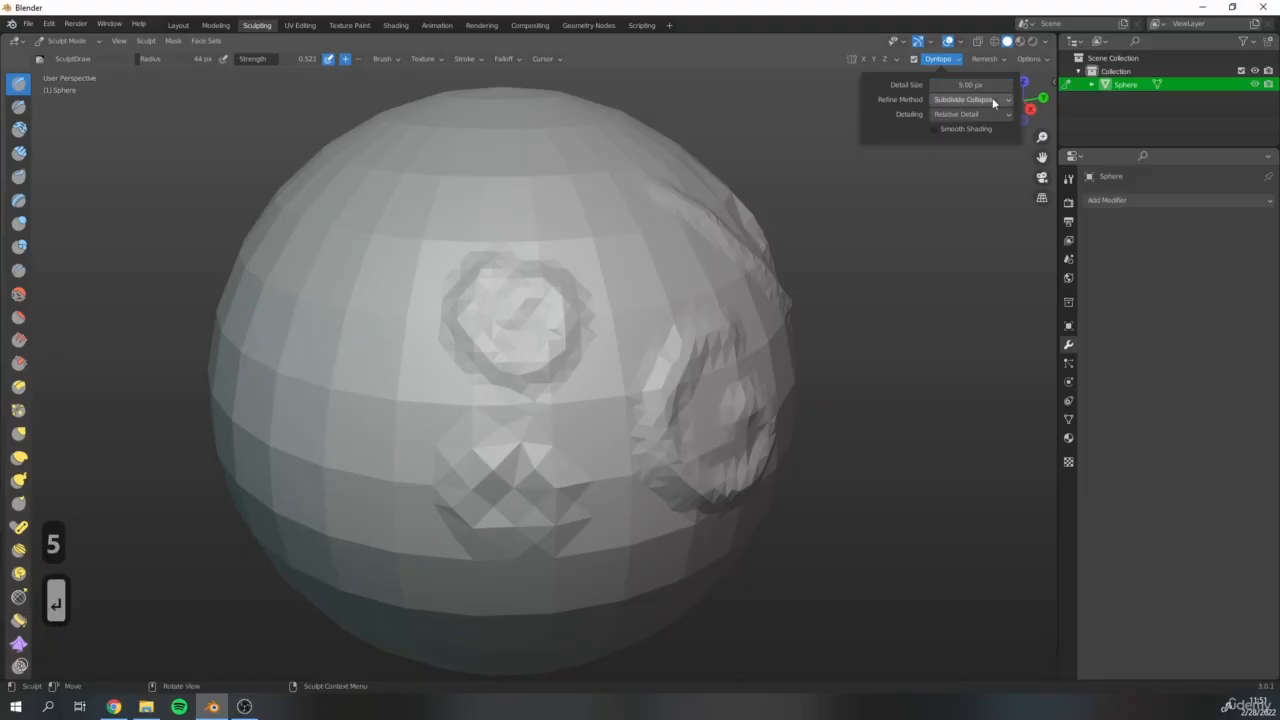
{"action": "middle_click_drag", "start_coordinate": [354, 326], "coordinate": [540, 200]}
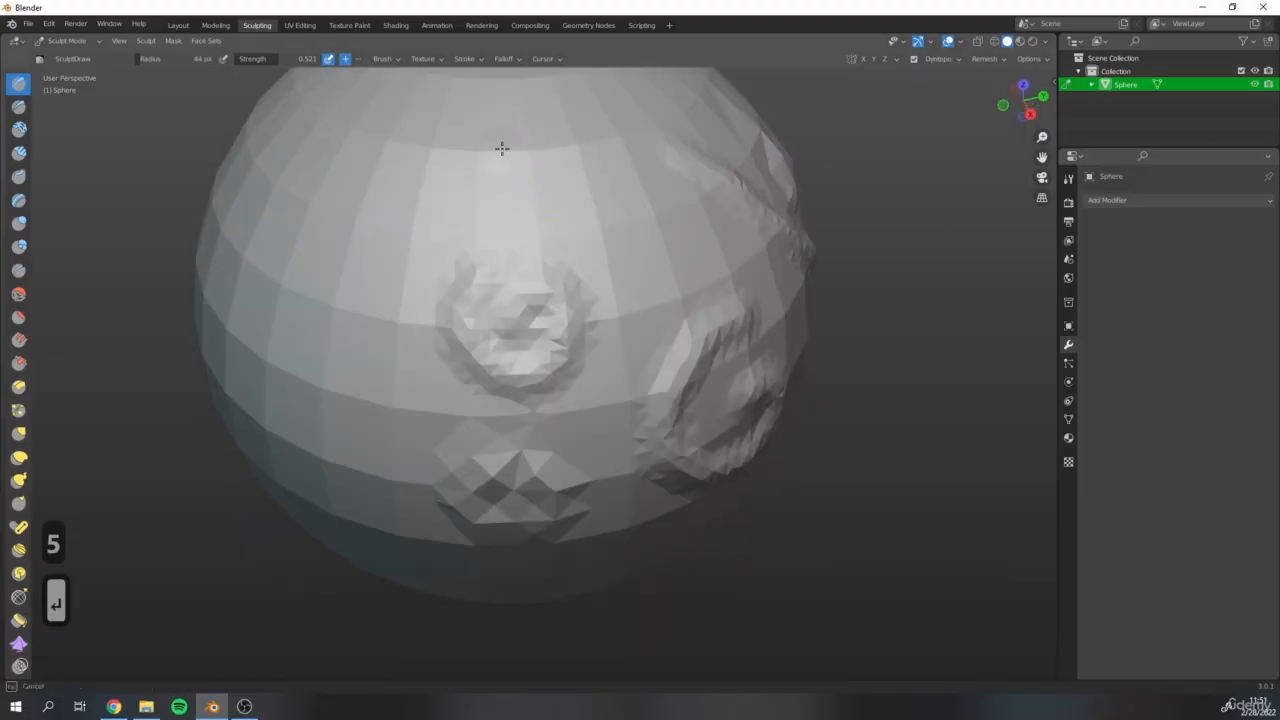
{"action": "left_click_drag", "start_coordinate": [500, 143], "coordinate": [500, 172]}
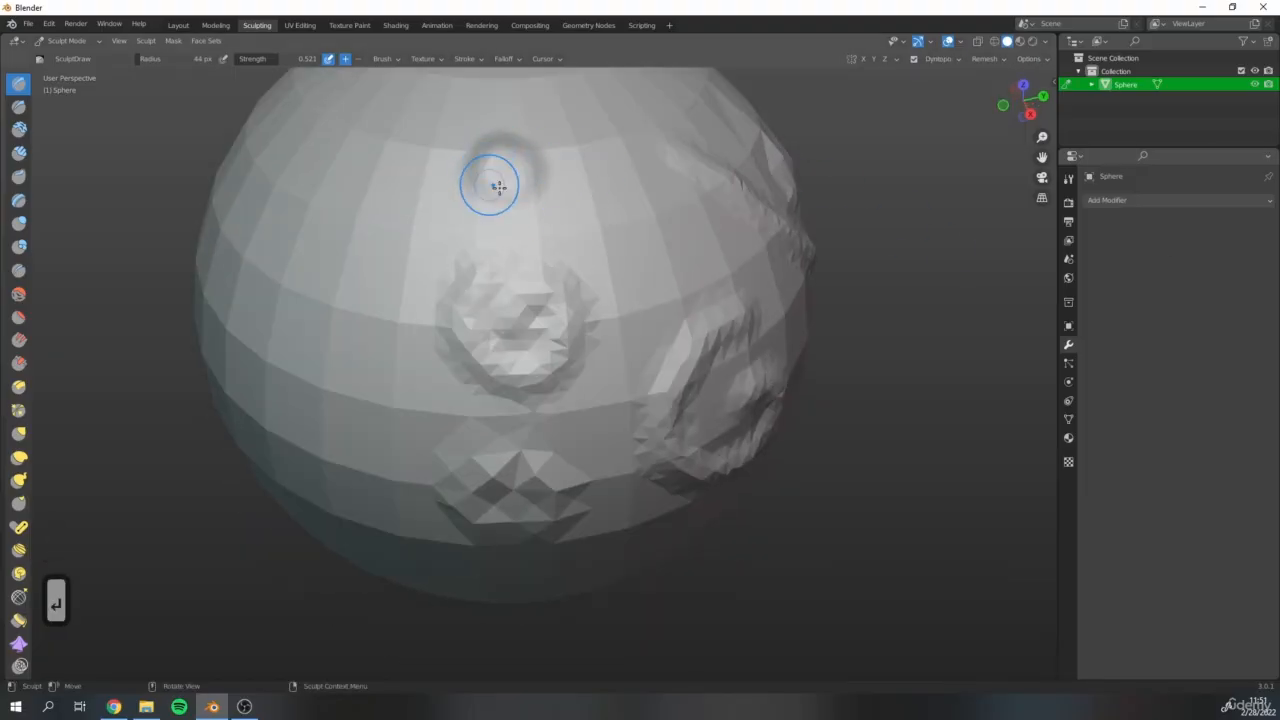
{"action": "middle_click_drag", "start_coordinate": [495, 186], "coordinate": [550, 283]}
{"action": "scroll", "coordinate": [600, 332], "scroll_direction": "up", "scroll_amount": 3}
{"action": "scroll", "coordinate": [560, 345], "scroll_direction": "up", "scroll_amount": 1}
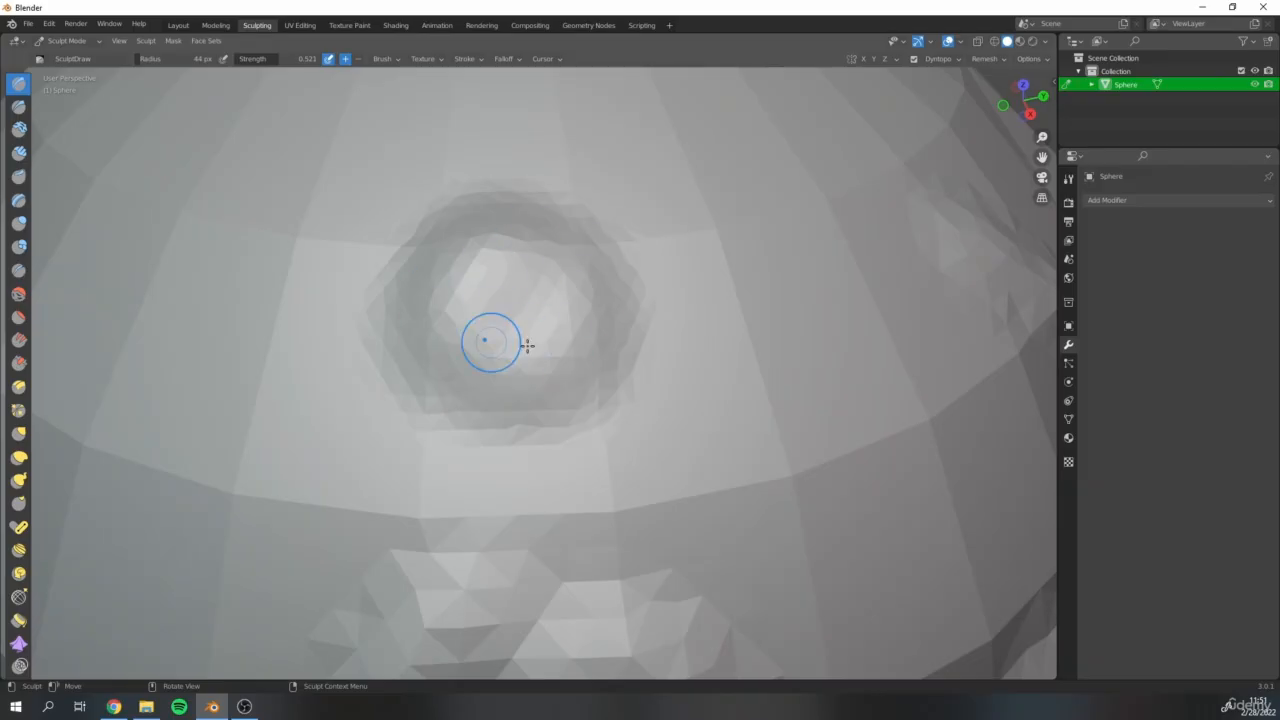
{"action": "scroll", "coordinate": [510, 335], "scroll_direction": "down", "scroll_amount": 5}
{"action": "middle_click_drag", "start_coordinate": [503, 325], "coordinate": [623, 289]}
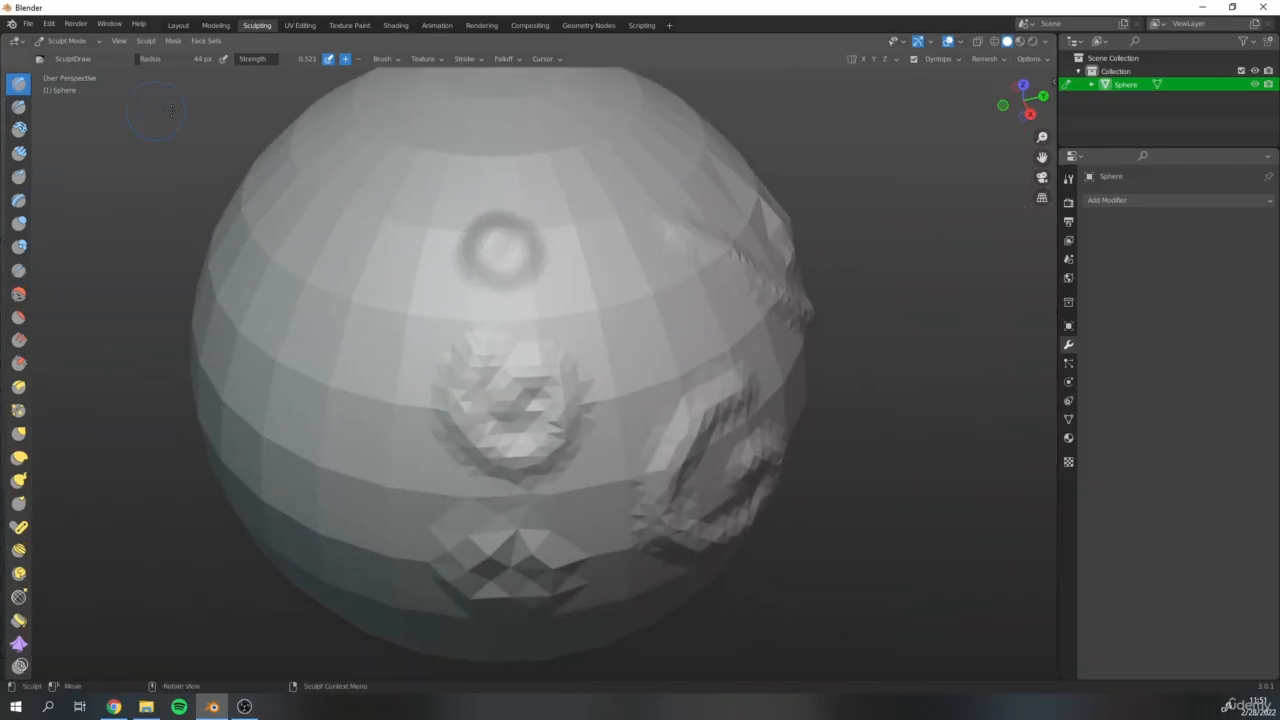
Switch the sphere to Edit Mode and compare the mesh density of the strokes made with different detail sizes
{"action": "left_click", "coordinate": [66, 40]}
{"action": "left_click", "coordinate": [78, 72]}
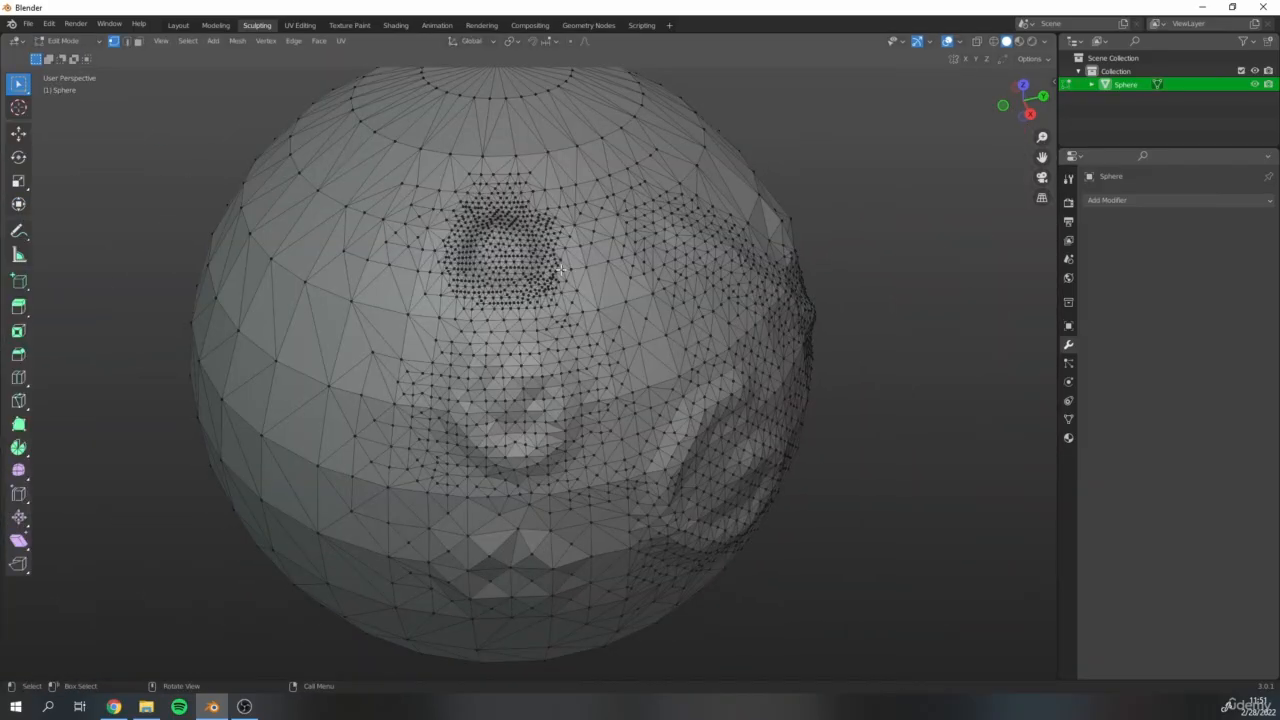
{"action": "scroll", "coordinate": [576, 315], "scroll_direction": "up", "scroll_amount": 2}
{"action": "middle_click_drag", "start_coordinate": [528, 365], "coordinate": [543, 253], "text": "shift"}
{"action": "middle_click_drag", "start_coordinate": [620, 338], "coordinate": [546, 245]}
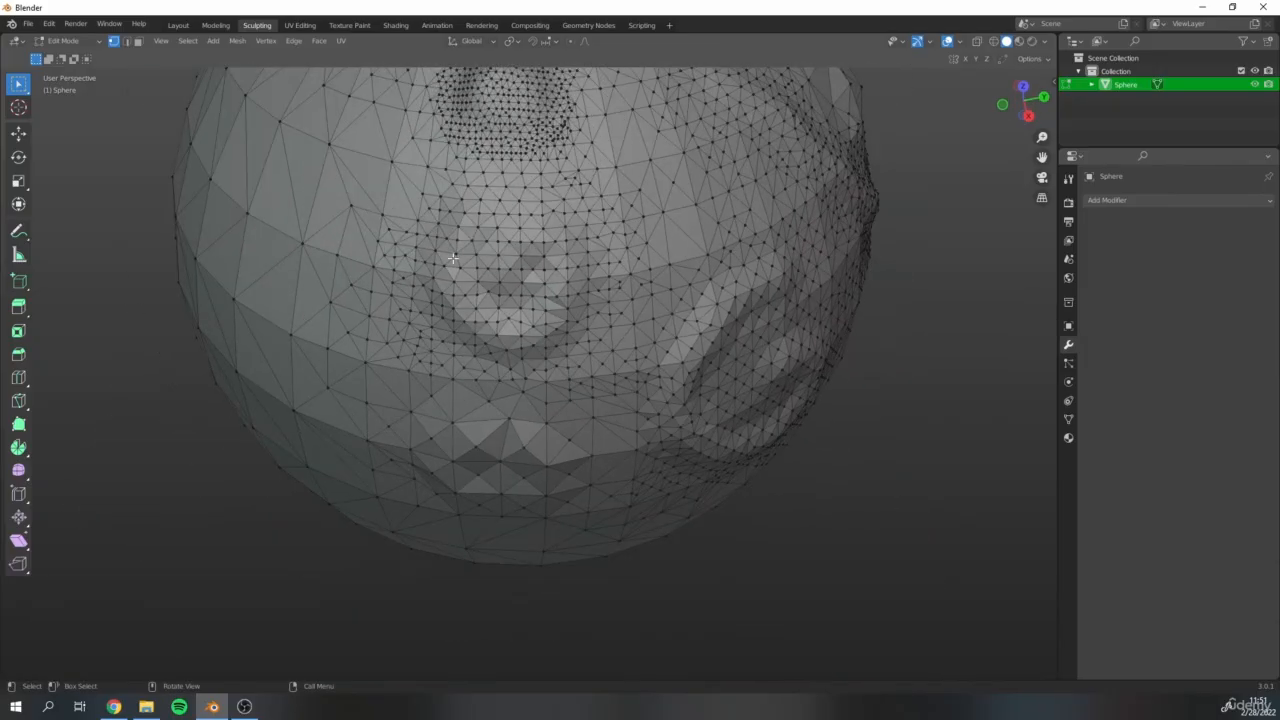
{"action": "middle_click_drag", "start_coordinate": [453, 258], "coordinate": [503, 357], "text": "shift"}
{"action": "scroll", "coordinate": [511, 225], "scroll_direction": "down", "scroll_amount": 2}
{"action": "middle_click_drag", "start_coordinate": [620, 374], "coordinate": [591, 212]}
Return the sphere to Sculpt Mode and enable Dyntopo again, accepting the vertex data warning
{"action": "left_click", "coordinate": [63, 42]}
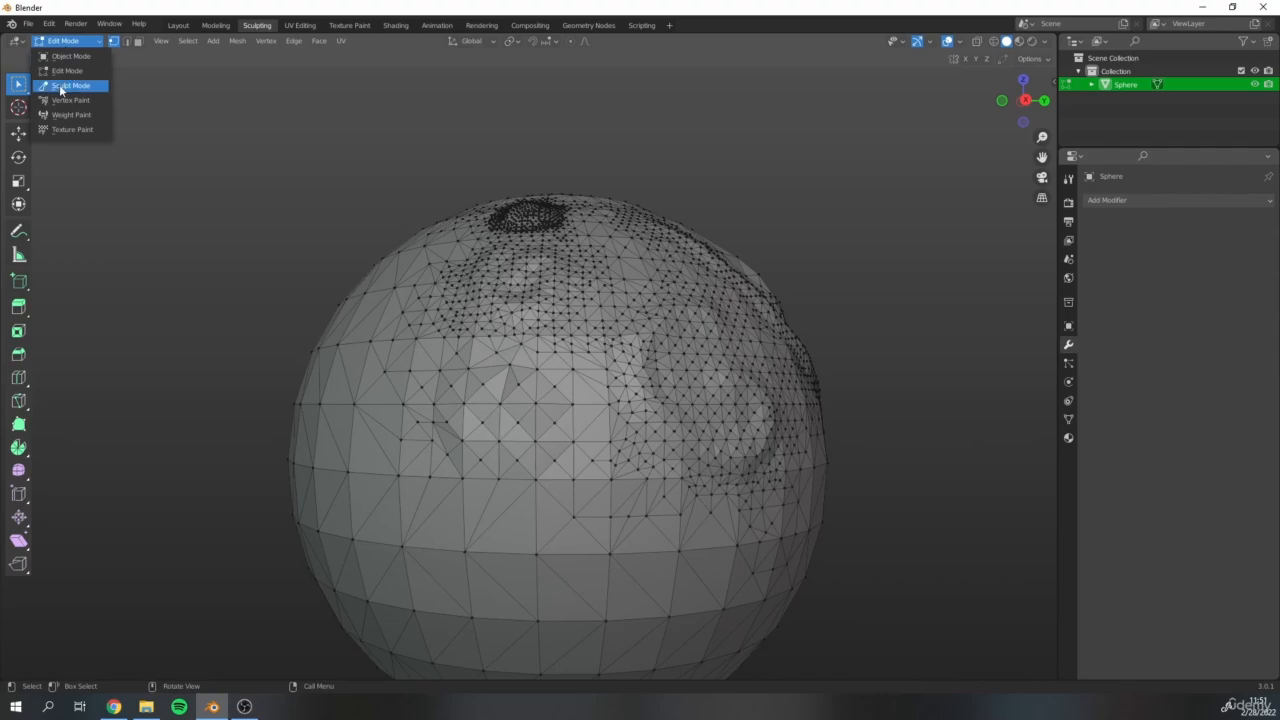
{"action": "left_click", "coordinate": [61, 87]}
{"action": "left_click", "coordinate": [915, 59]}
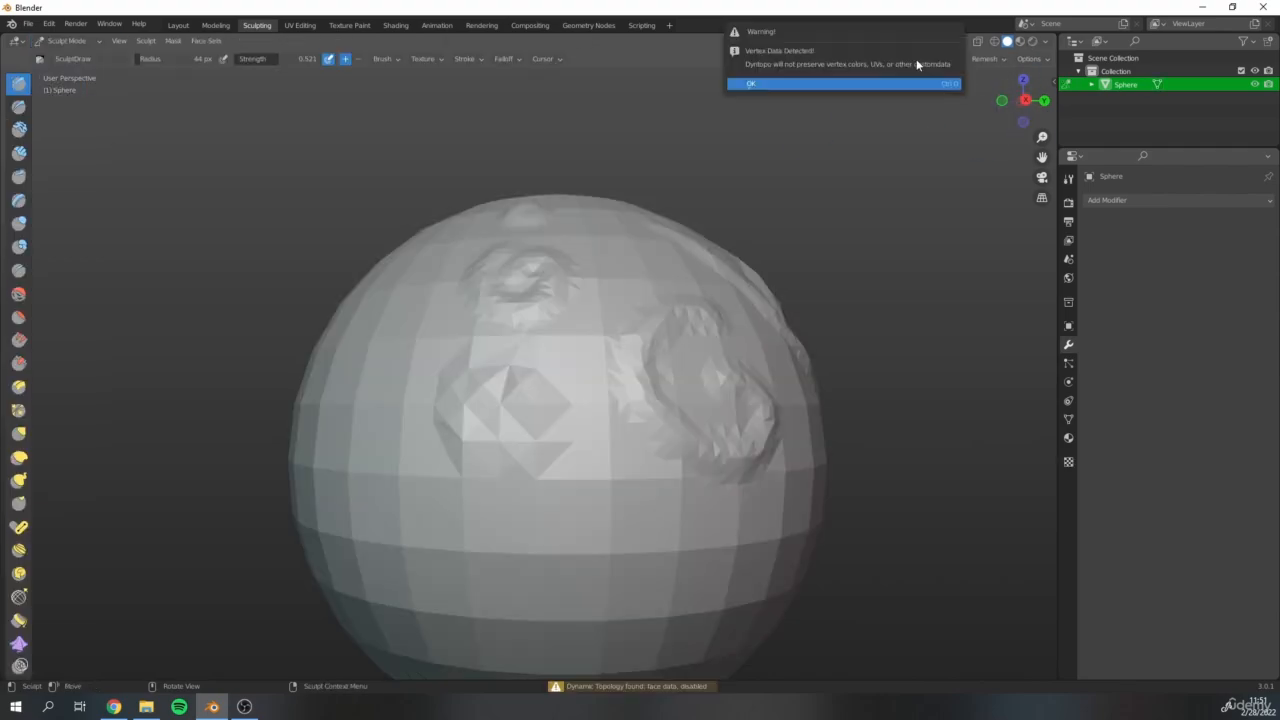
{"action": "left_click", "coordinate": [876, 85]}
Set the Dyntopo detail size back to 12 px
{"action": "mouse_move", "coordinate": [661, 189]}
{"action": "middle_mouse_down"}
{"action": "mouse_move", "coordinate": [509, 346]}
{"action": "mouse_move", "coordinate": [460, 231]}
{"action": "mouse_move", "coordinate": [571, 340]}
{"action": "mouse_move", "coordinate": [430, 360]}
{"action": "middle_mouse_up"}
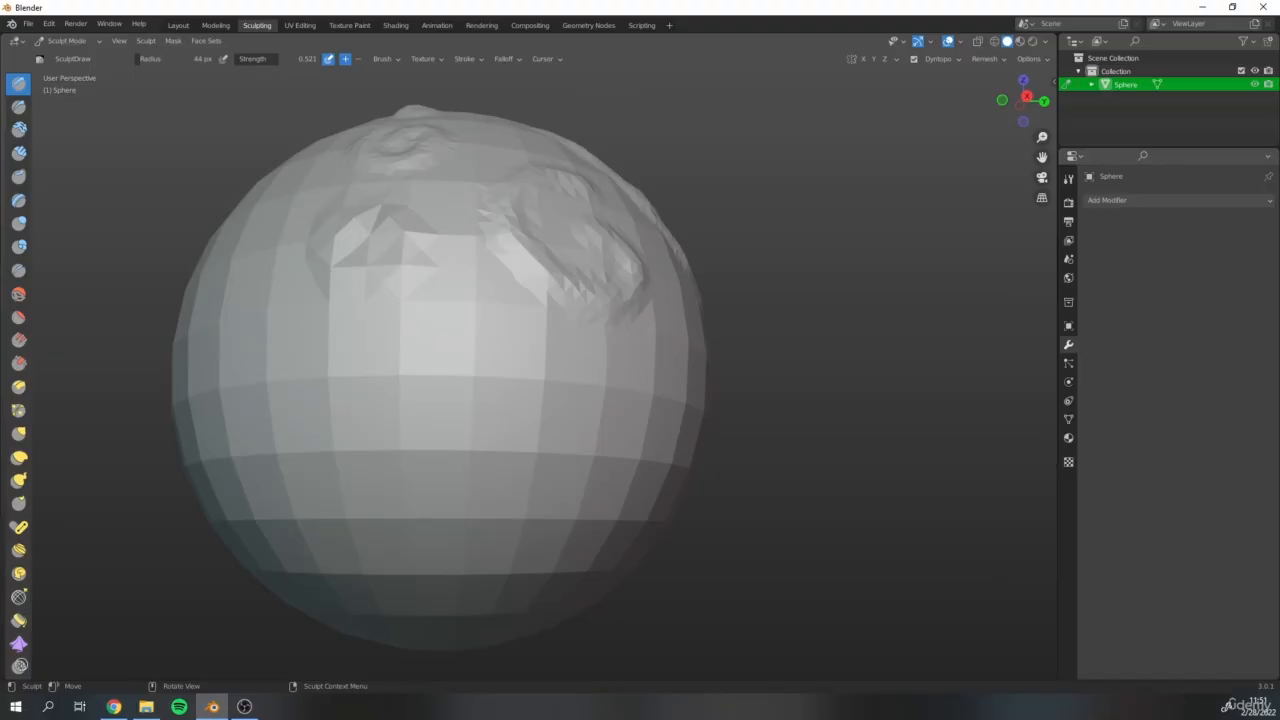
{"action": "mouse_move", "coordinate": [285, 395]}
{"action": "middle_mouse_down"}
{"action": "mouse_move", "coordinate": [294, 340]}
{"action": "mouse_move", "coordinate": [277, 357]}
{"action": "mouse_move", "coordinate": [623, 177]}
{"action": "middle_mouse_up"}
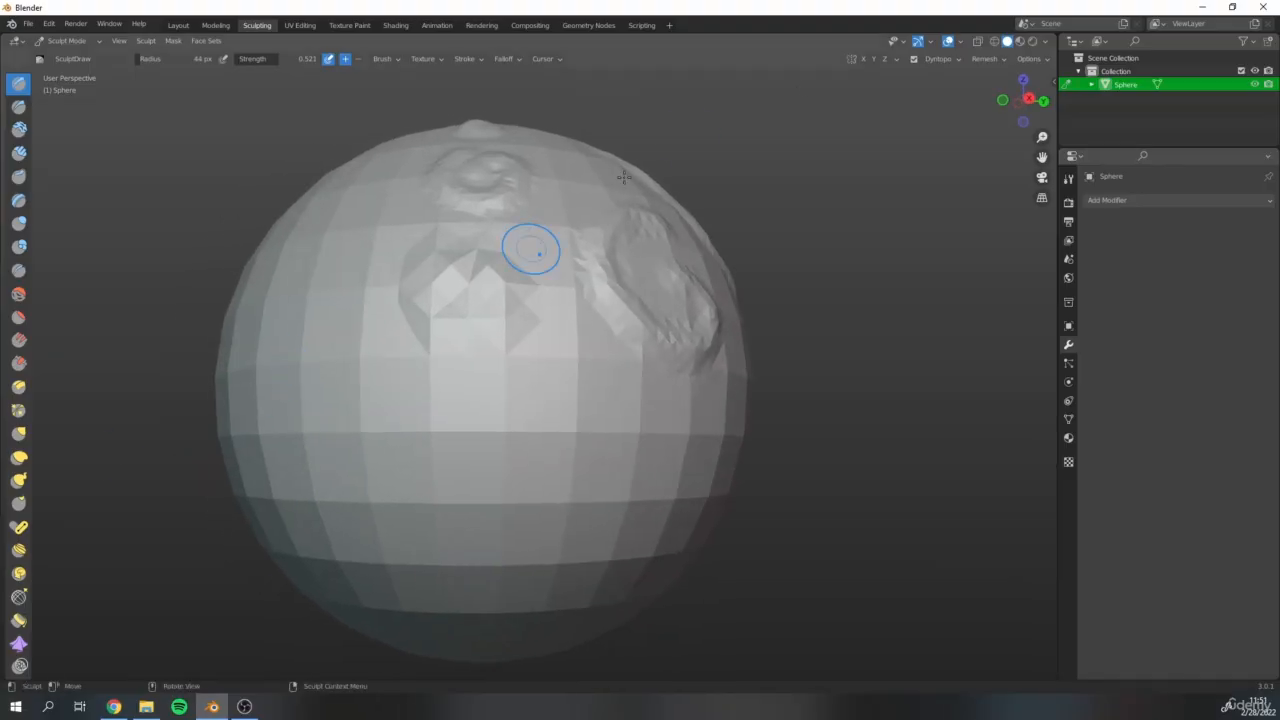
{"action": "left_click", "coordinate": [955, 60]}
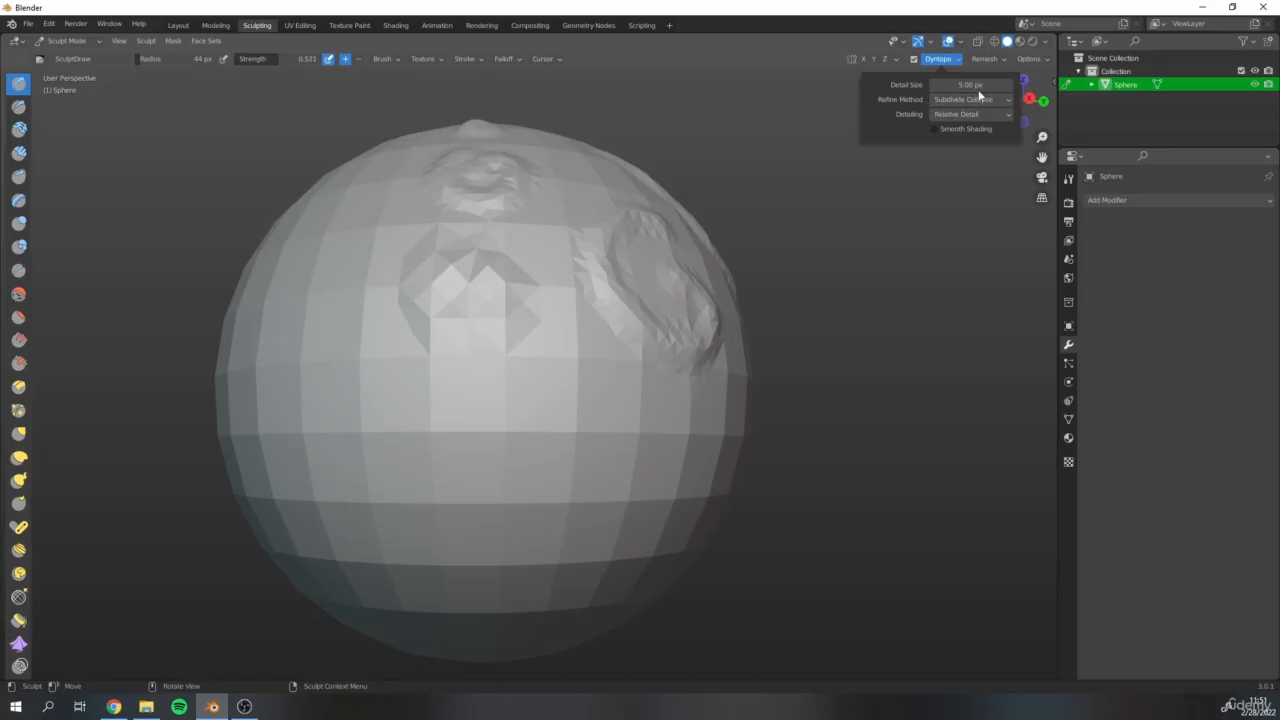
{"action": "key", "text": "Return"}
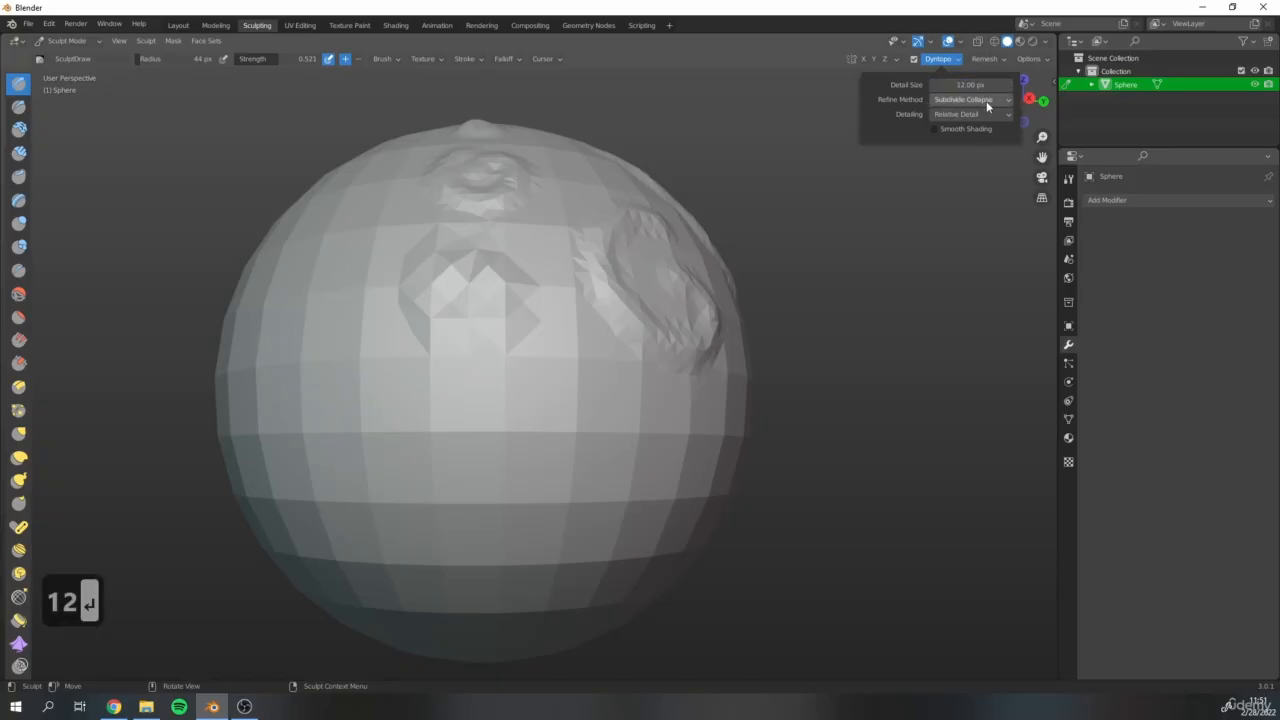
{"action": "left_click", "coordinate": [946, 60]}
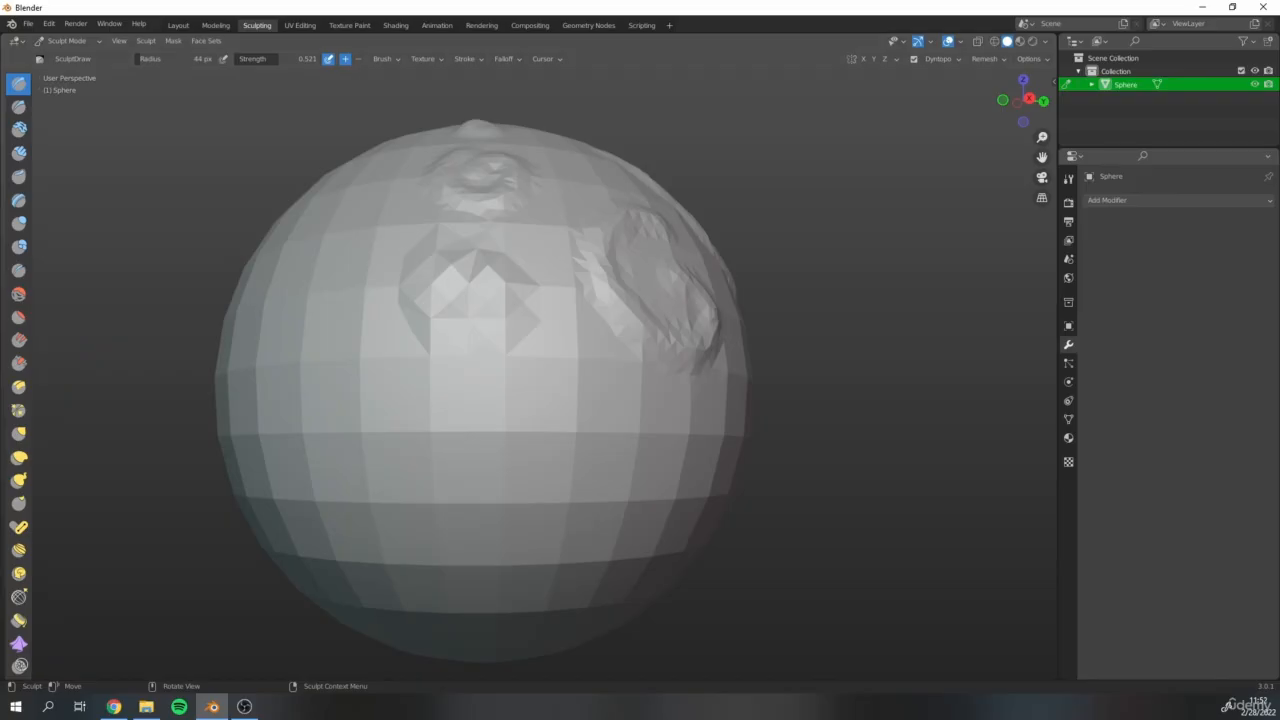
Examine the sculpted strokes and the untouched faces of the sphere from several sides and distances
{"action": "scroll", "coordinate": [177, 479], "scroll_direction": "down", "scroll_amount": 1}
{"action": "scroll", "coordinate": [515, 454], "scroll_direction": "up", "scroll_amount": 3}
{"action": "middle_click_drag", "start_coordinate": [243, 323], "coordinate": [319, 302], "text": "shift"}
{"action": "scroll", "coordinate": [545, 405], "scroll_direction": "up", "scroll_amount": 2}
{"action": "scroll", "coordinate": [574, 360], "scroll_direction": "down", "scroll_amount": 3}
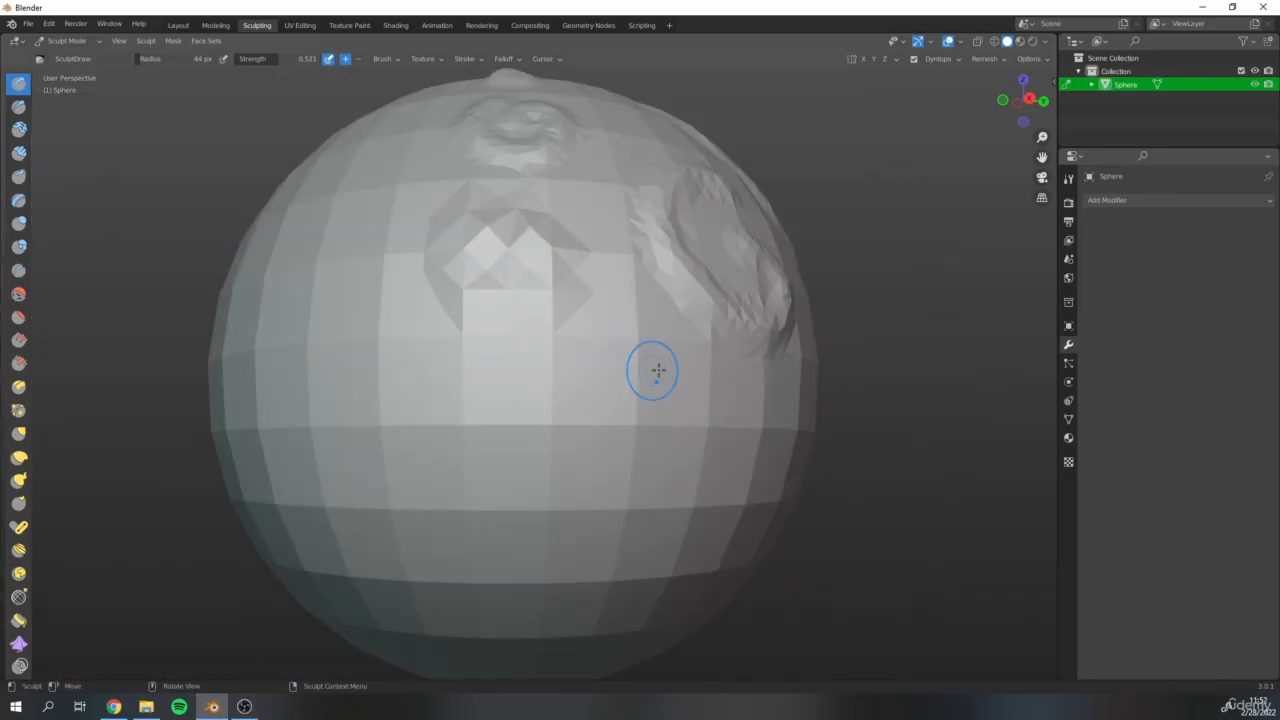
{"action": "left_click", "coordinate": [955, 58]}
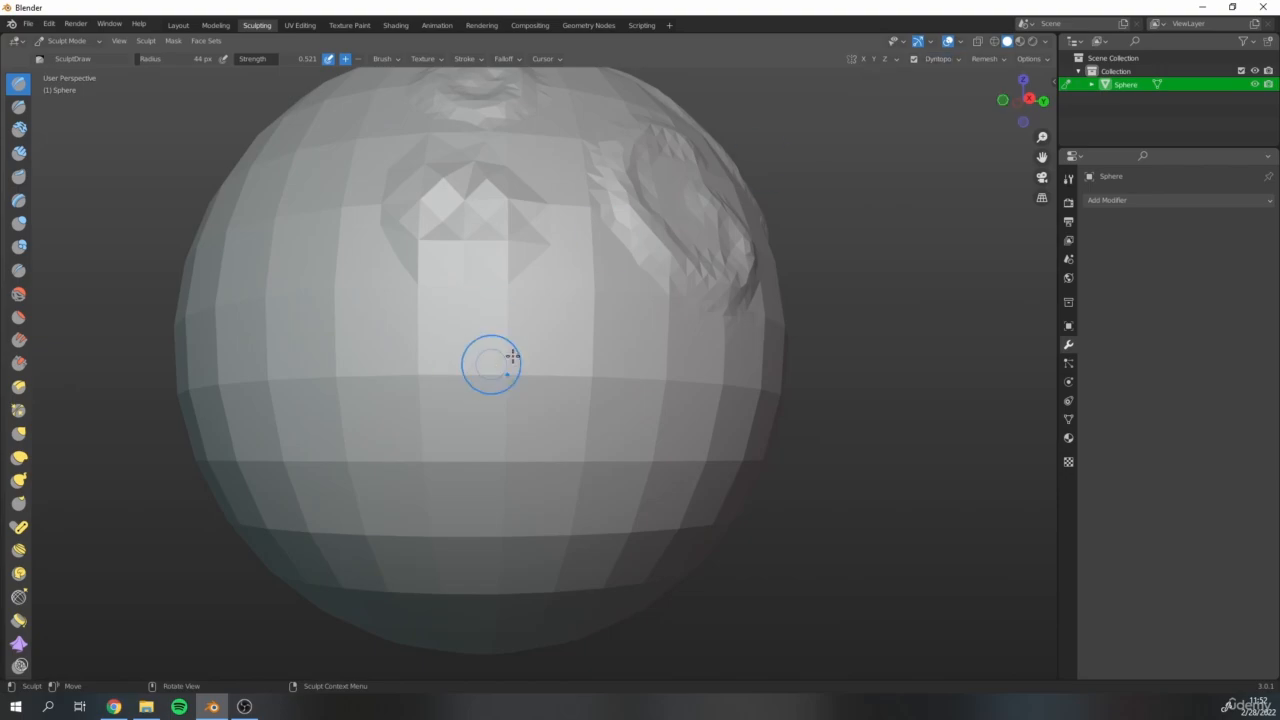
{"action": "scroll", "coordinate": [481, 363], "scroll_direction": "up", "scroll_amount": 3}
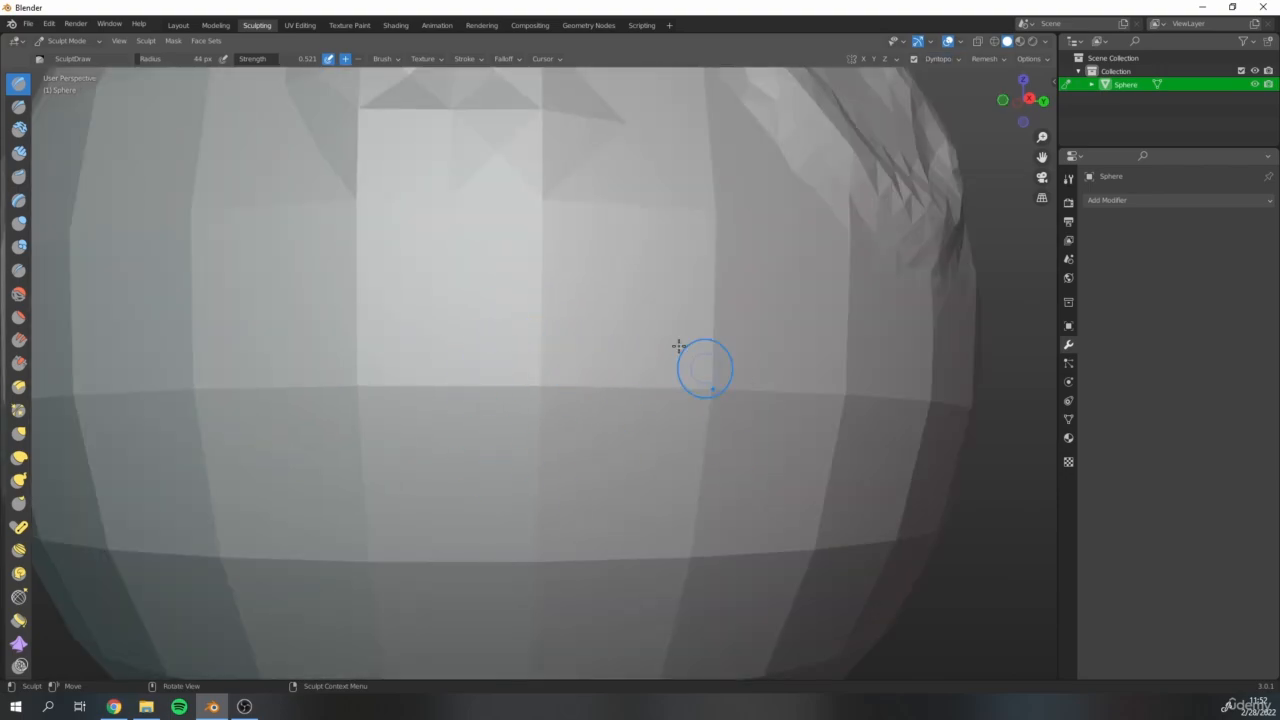
{"action": "scroll", "coordinate": [619, 451], "scroll_direction": "down", "scroll_amount": 4}
{"action": "mouse_move", "coordinate": [543, 294]}
{"action": "middle_mouse_down"}
{"action": "mouse_move", "coordinate": [563, 323]}
{"action": "mouse_move", "coordinate": [486, 249]}
{"action": "mouse_move", "coordinate": [601, 301]}
{"action": "middle_mouse_up"}
{"action": "scroll", "coordinate": [467, 348], "scroll_direction": "up", "scroll_amount": 2}
{"action": "middle_click_drag", "start_coordinate": [517, 343], "coordinate": [657, 238], "text": "shift"}
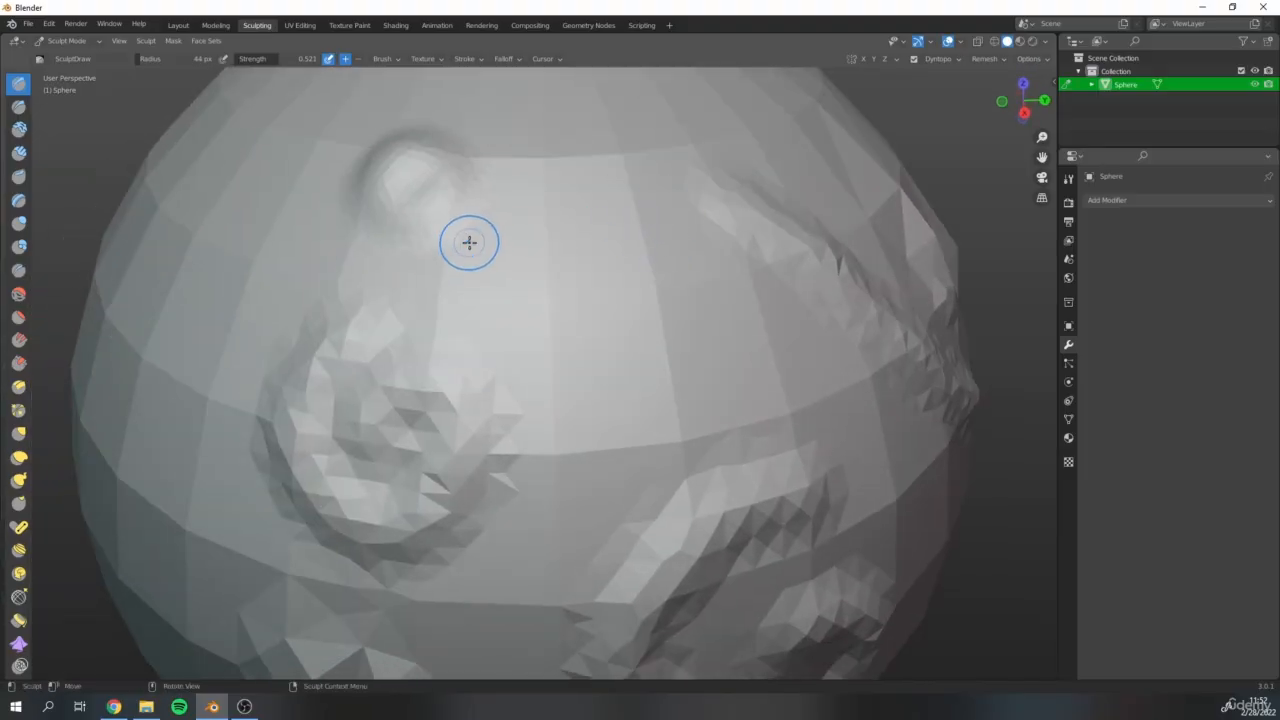
{"action": "scroll", "coordinate": [469, 243], "scroll_direction": "up", "scroll_amount": 2}
{"action": "middle_click_drag", "start_coordinate": [514, 180], "coordinate": [378, 350], "text": "shift"}
{"action": "scroll", "coordinate": [536, 324], "scroll_direction": "down", "scroll_amount": 4}
{"action": "middle_click_drag", "start_coordinate": [536, 322], "coordinate": [511, 343]}
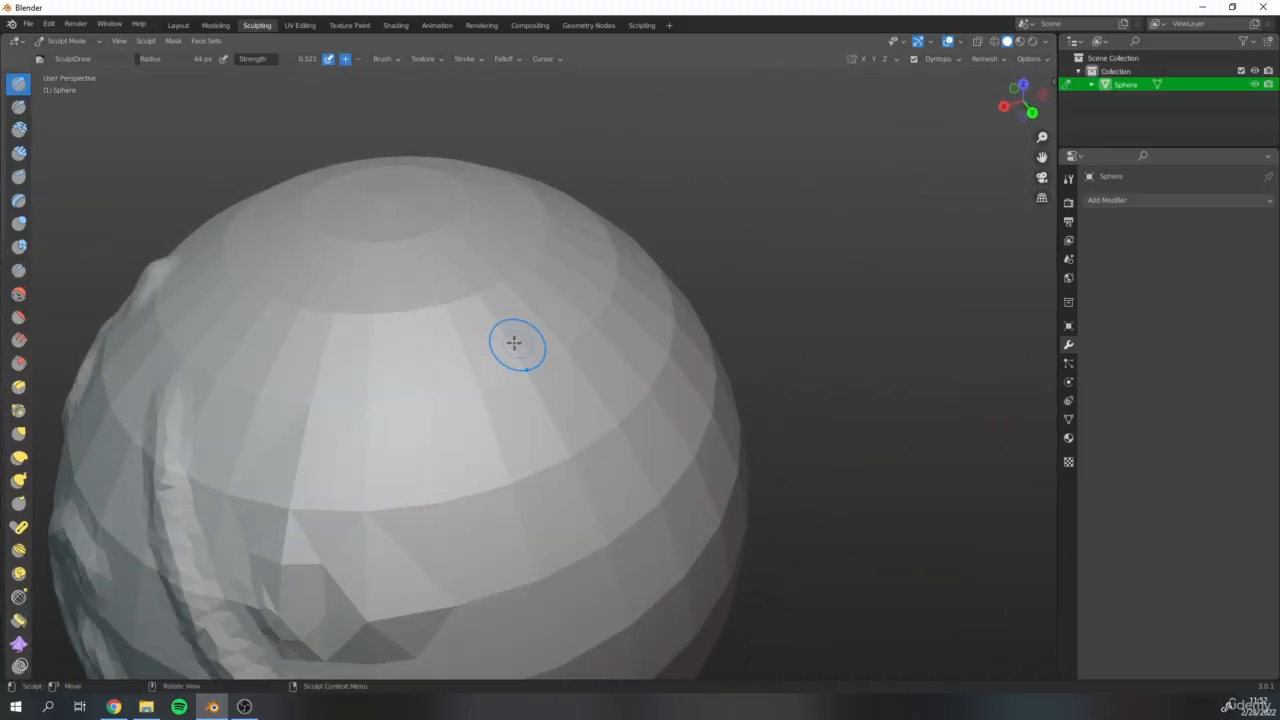
{"action": "scroll", "coordinate": [526, 331], "scroll_direction": "up", "scroll_amount": 4}
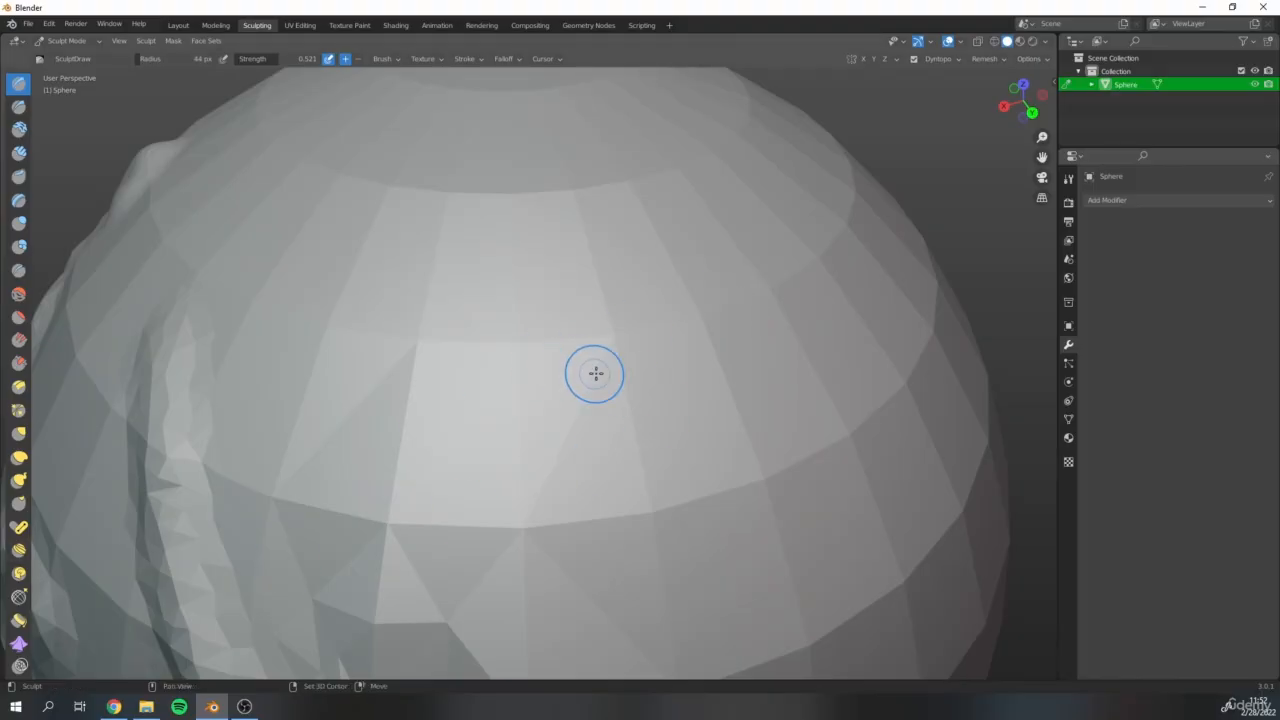
{"action": "scroll", "coordinate": [588, 375], "scroll_direction": "down", "scroll_amount": 1}
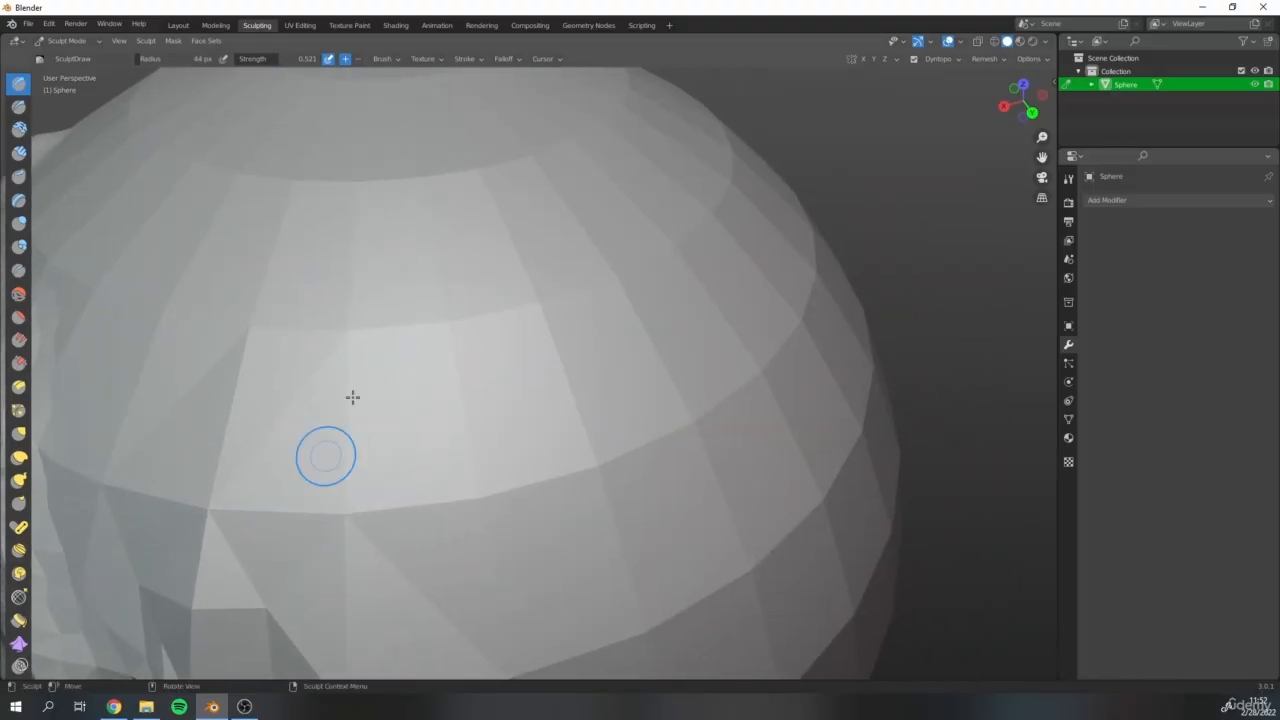
Enlarge the Draw brush radius to 71 px and sculpt a straight slanted ridge on the sphere's untouched side
{"action": "left_click", "coordinate": [946, 60]}
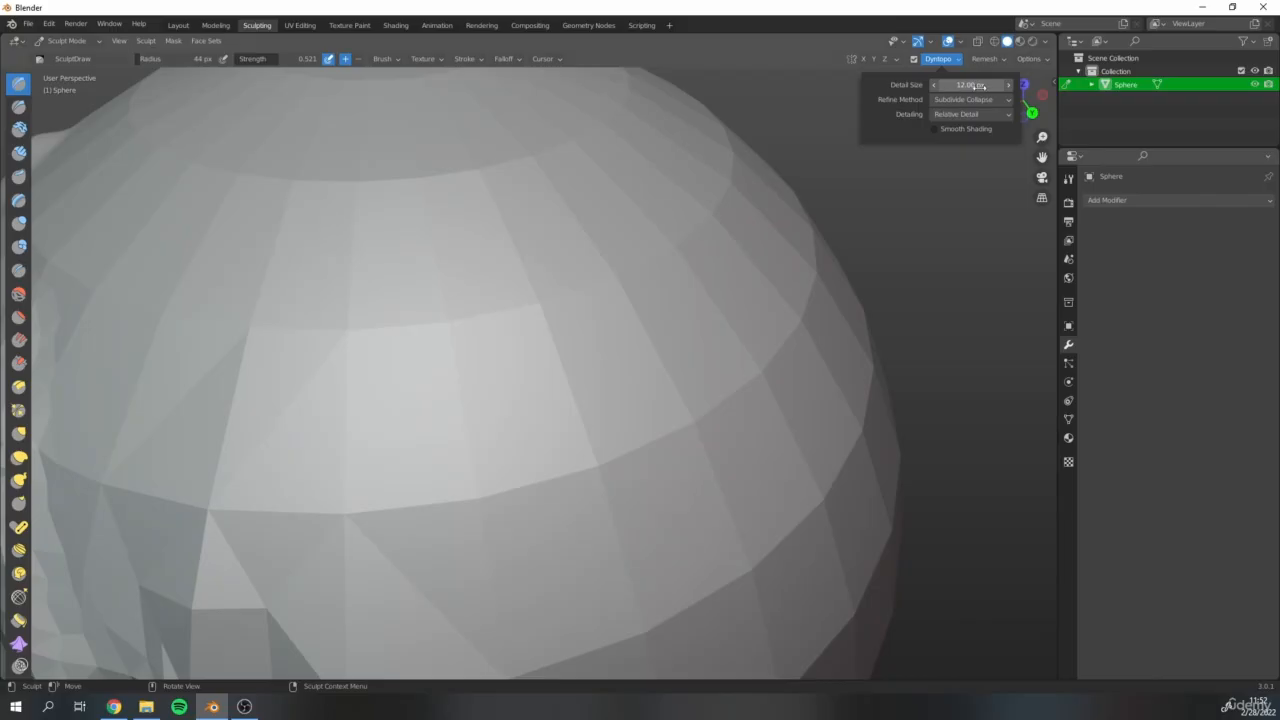
{"action": "key", "text": "bracketright"}
{"action": "key", "text": "bracketright"}
{"action": "key", "text": "bracketright"}
{"action": "key", "text": "bracketright"}
{"action": "key", "text": "bracketright"}
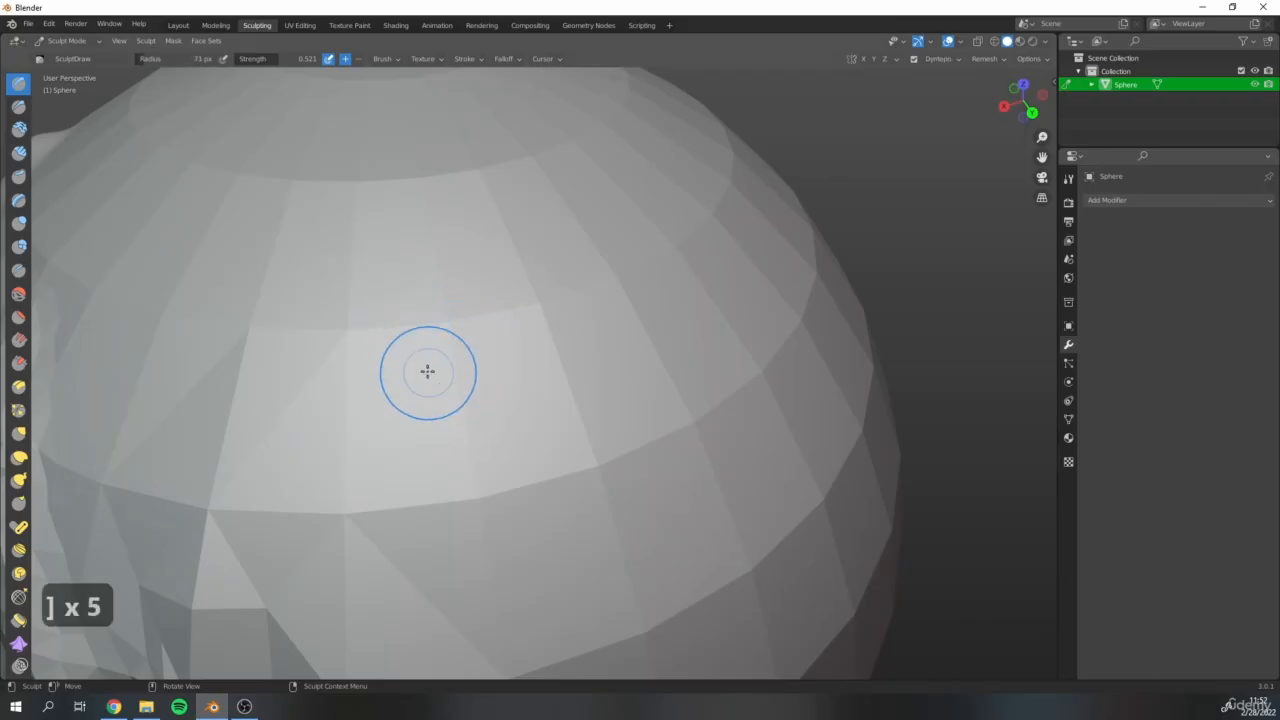
{"action": "mouse_move", "coordinate": [410, 305]}
{"action": "left_mouse_down"}
{"action": "mouse_move", "coordinate": [512, 545]}
{"action": "mouse_move", "coordinate": [509, 491]}
{"action": "left_mouse_up"}
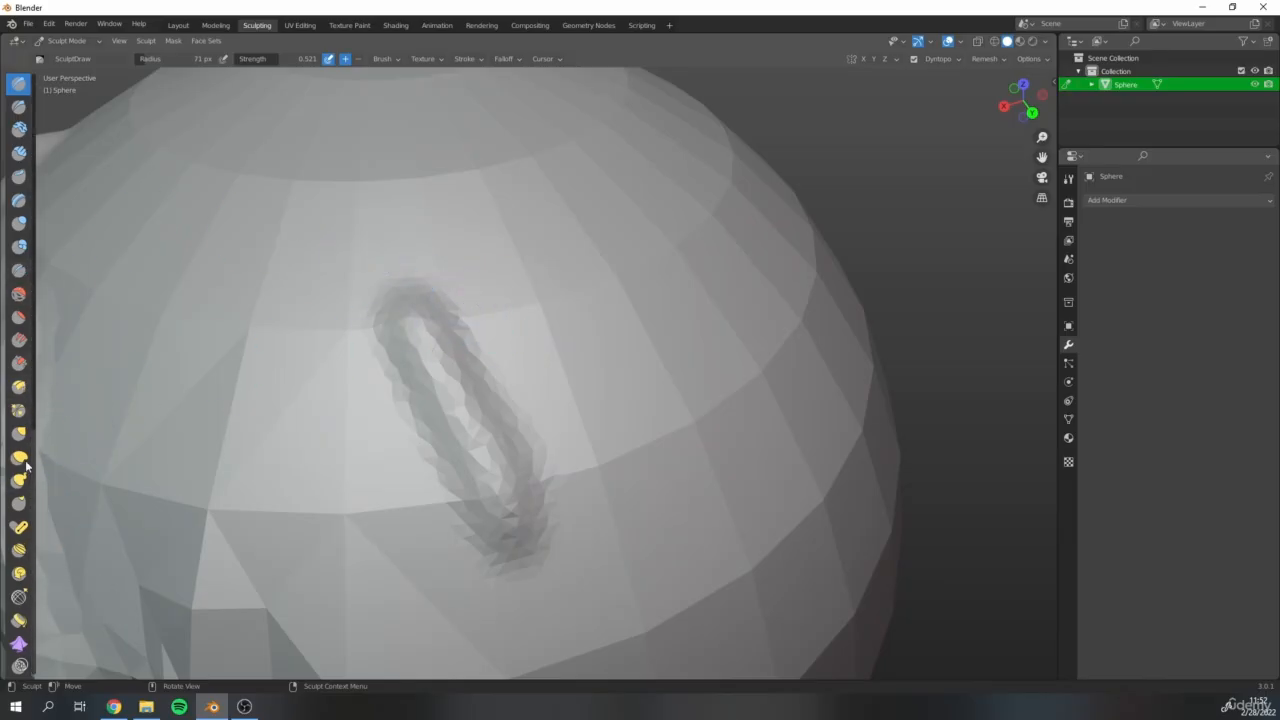
Carve a straight lengthwise groove beside the slanted ridge on the sphere with the Crease brush
{"action": "left_click", "coordinate": [18, 271]}
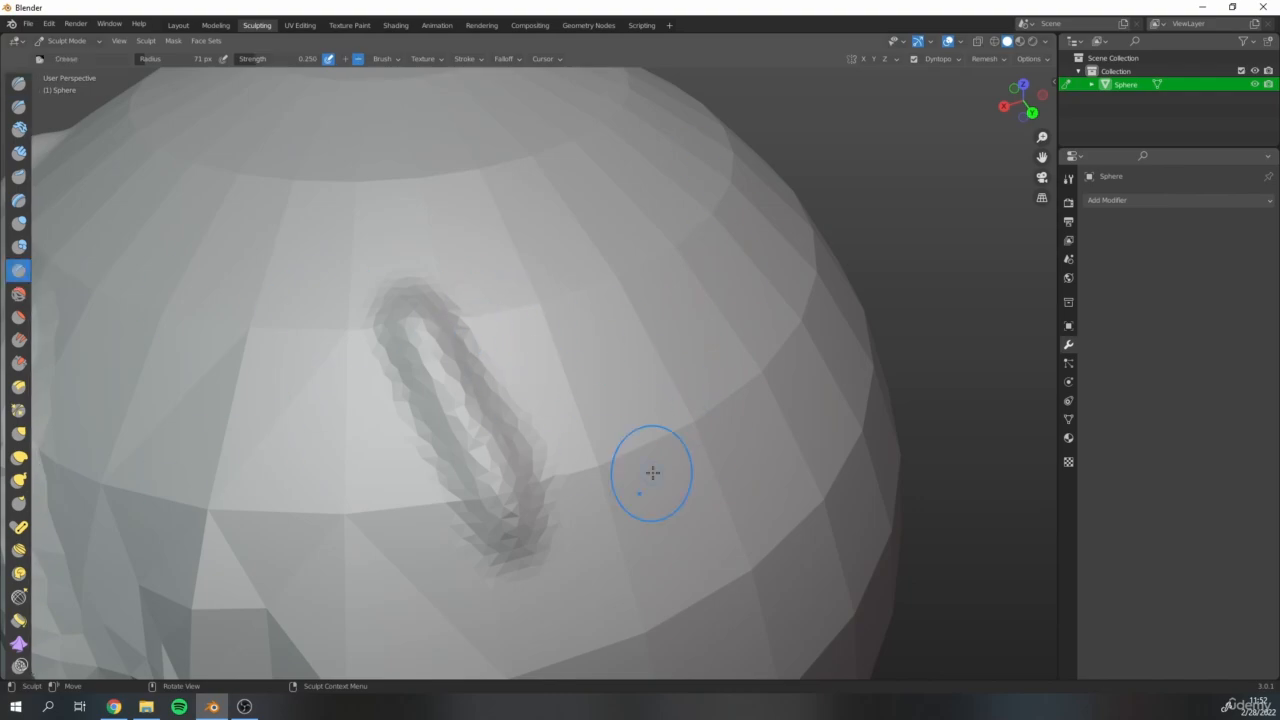
{"action": "mouse_move", "coordinate": [566, 434]}
{"action": "middle_mouse_down"}
{"action": "mouse_move", "coordinate": [580, 397]}
{"action": "mouse_move", "coordinate": [605, 405]}
{"action": "mouse_move", "coordinate": [471, 374]}
{"action": "mouse_move", "coordinate": [491, 386]}
{"action": "middle_mouse_up"}
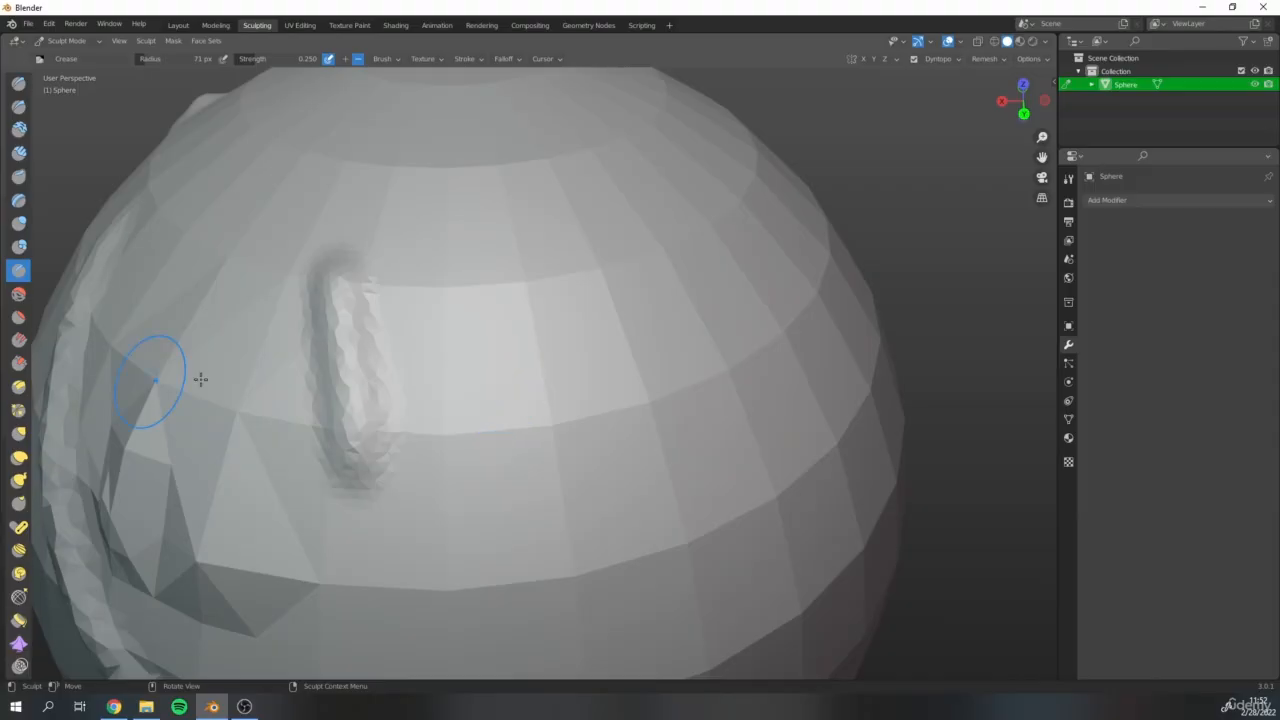
{"action": "left_click_drag", "start_coordinate": [446, 300], "coordinate": [458, 393]}
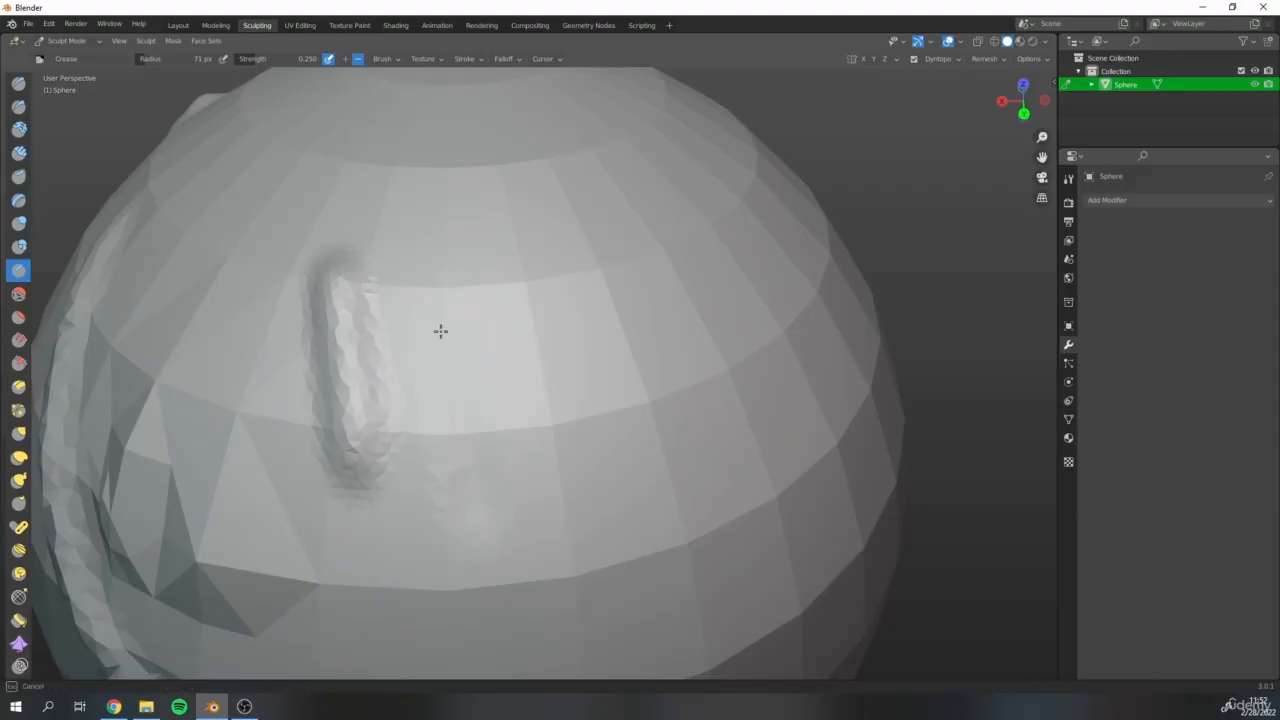
{"action": "left_click_drag", "start_coordinate": [443, 315], "coordinate": [452, 383]}
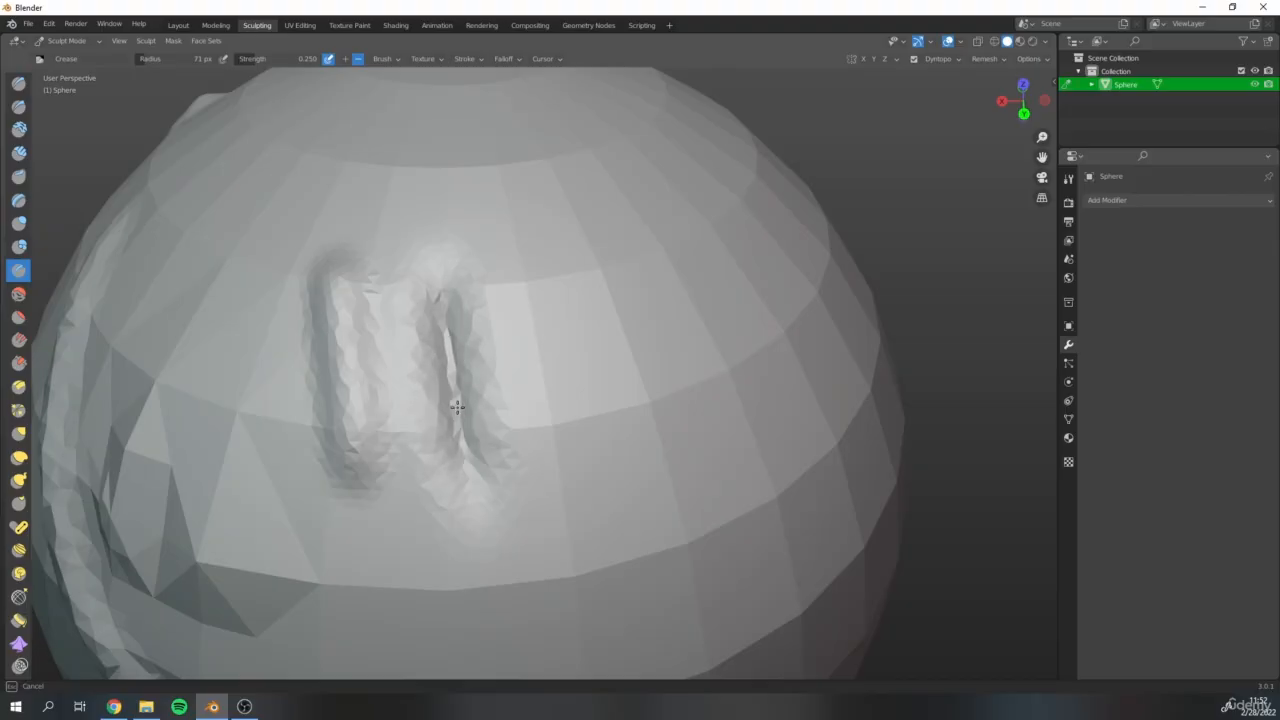
{"action": "left_click_drag", "start_coordinate": [457, 406], "coordinate": [471, 483]}
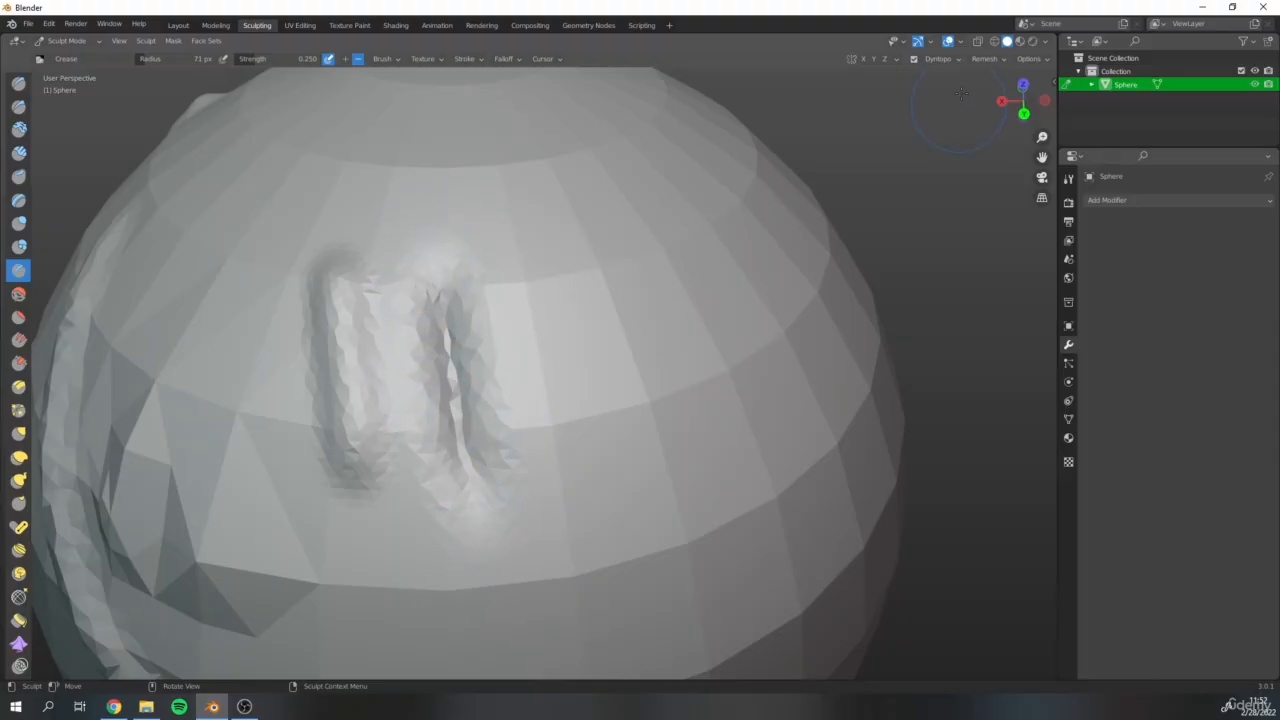
Check the Dyntopo settings and deepen the groove beside the ridge with repeated Crease strokes along its length
{"action": "left_click", "coordinate": [953, 59]}
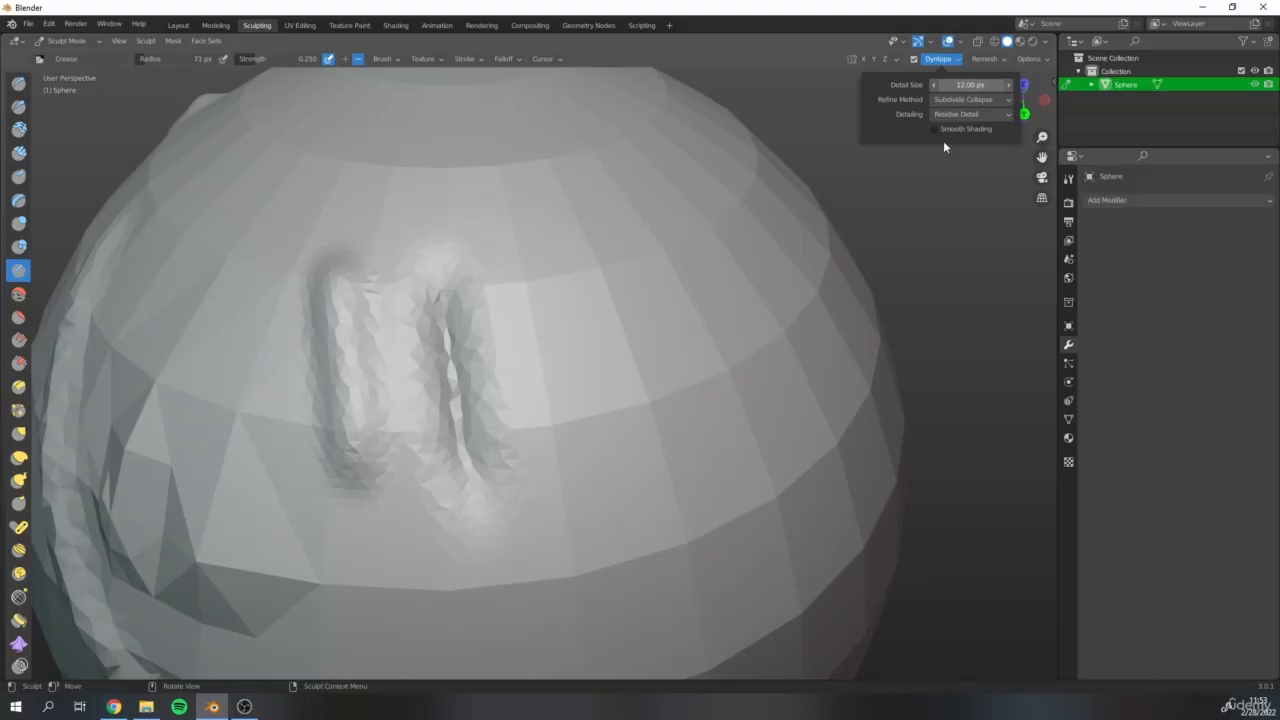
{"action": "left_click", "coordinate": [951, 60]}
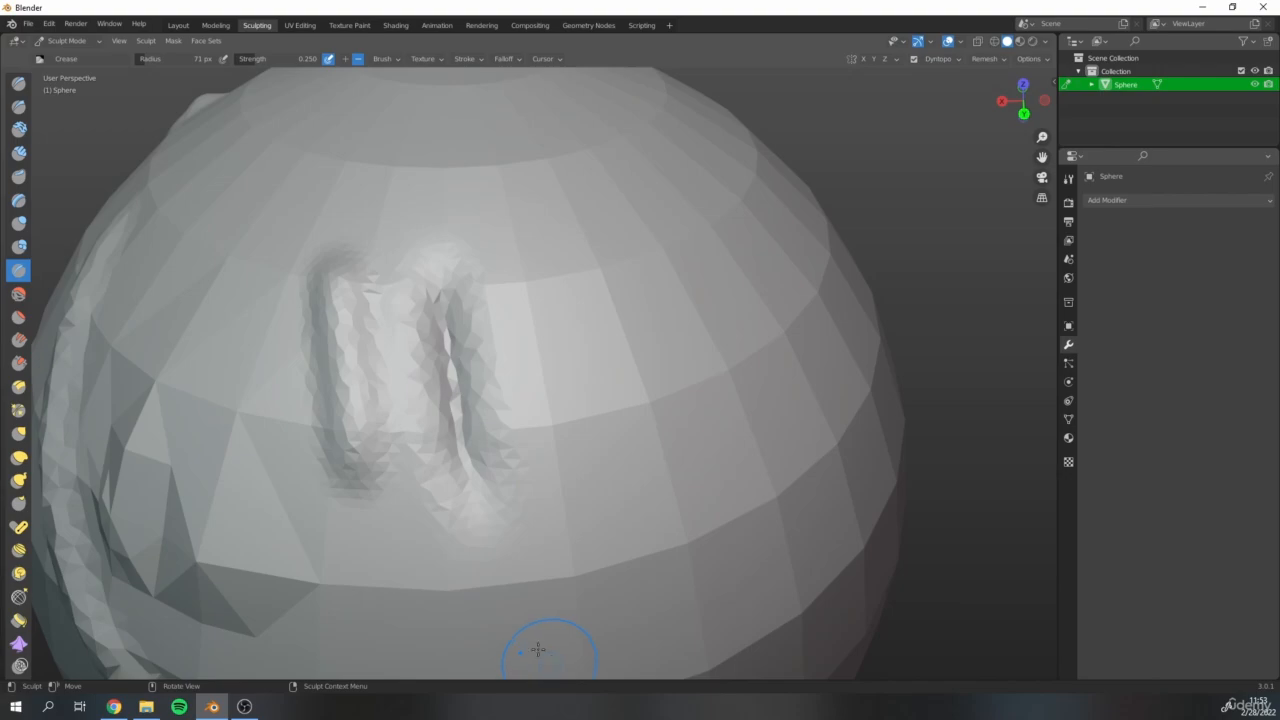
{"action": "scroll", "coordinate": [538, 650], "scroll_direction": "down", "scroll_amount": 3}
{"action": "scroll", "coordinate": [403, 629], "scroll_direction": "up", "scroll_amount": 5}
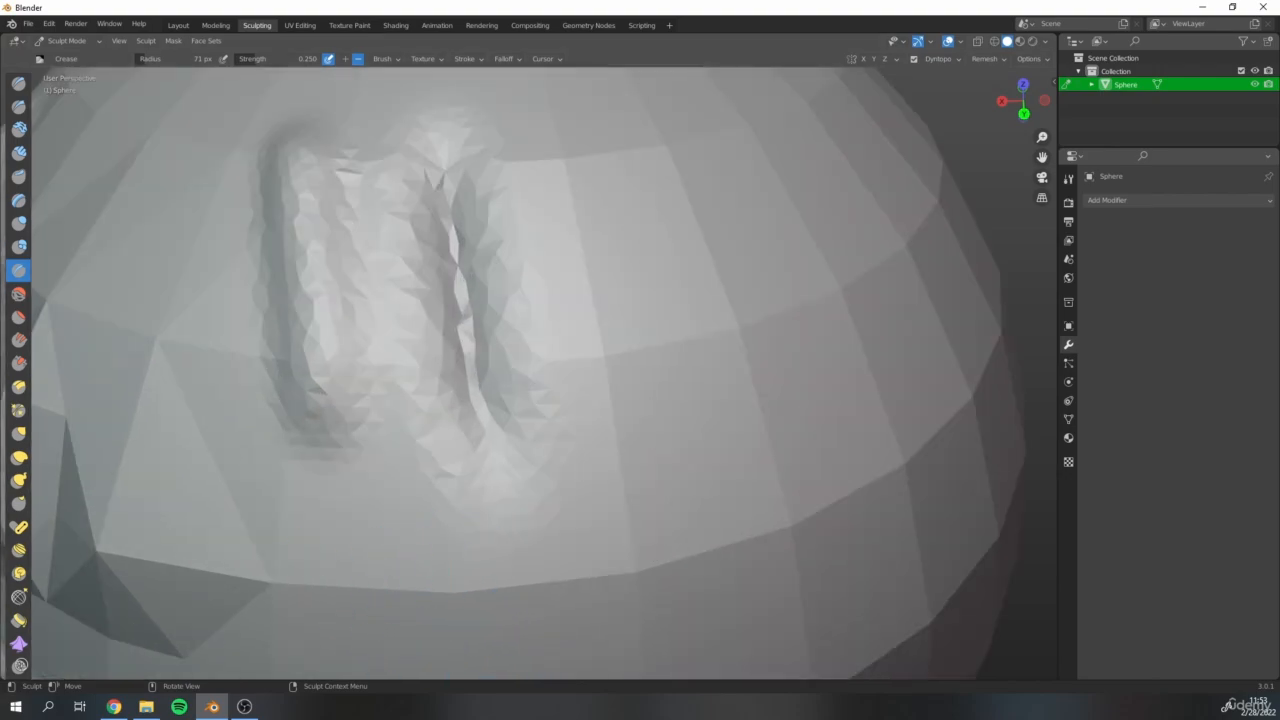
{"action": "left_click_drag", "start_coordinate": [443, 400], "coordinate": [454, 274]}
{"action": "left_click_drag", "start_coordinate": [484, 430], "coordinate": [482, 410]}
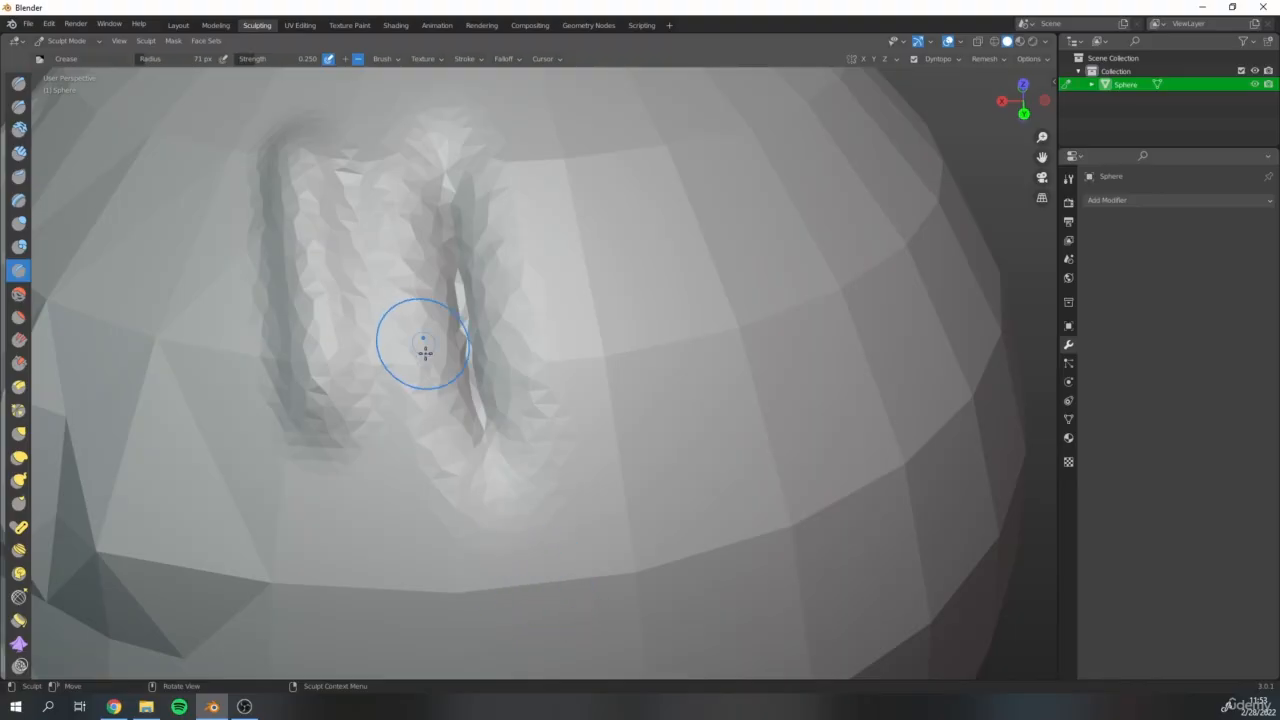
{"action": "mouse_move", "coordinate": [434, 216]}
{"action": "left_mouse_down"}
{"action": "mouse_move", "coordinate": [466, 395]}
{"action": "mouse_move", "coordinate": [442, 180]}
{"action": "left_mouse_up"}
{"action": "left_click_drag", "start_coordinate": [494, 461], "coordinate": [494, 455]}
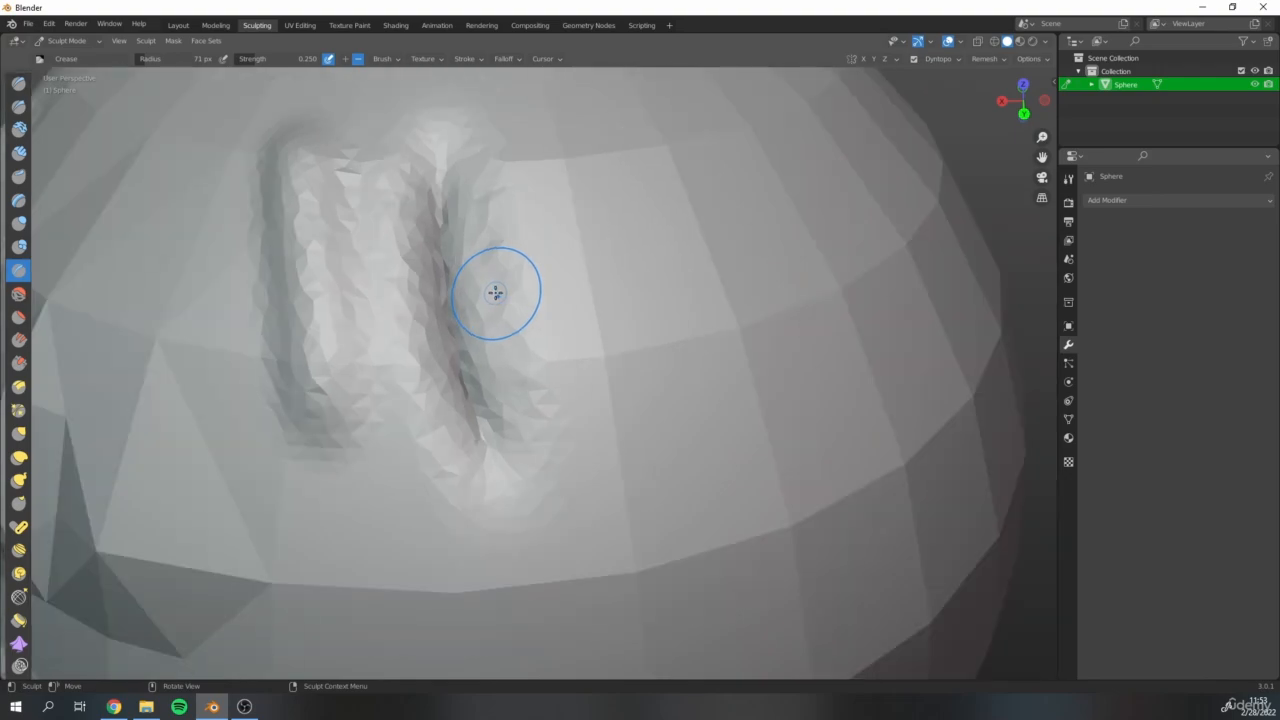
{"action": "left_click_drag", "start_coordinate": [433, 174], "coordinate": [440, 182]}
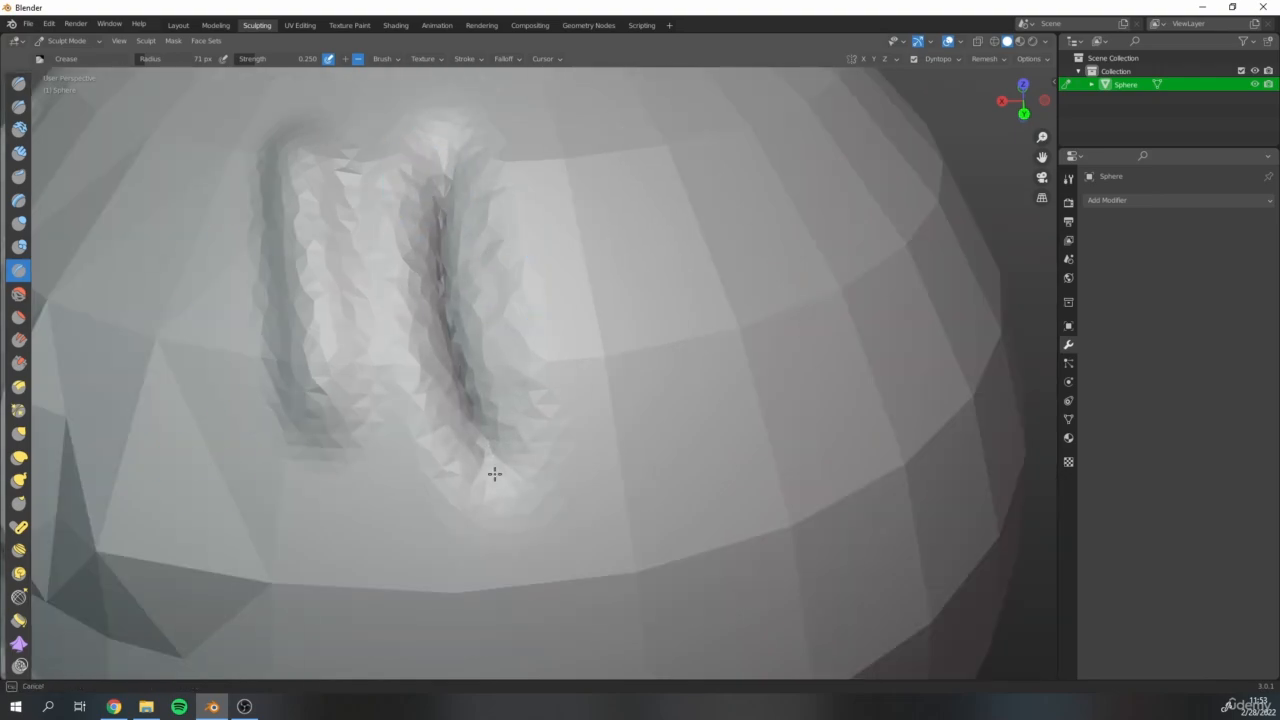
{"action": "left_click_drag", "start_coordinate": [435, 237], "coordinate": [445, 182]}
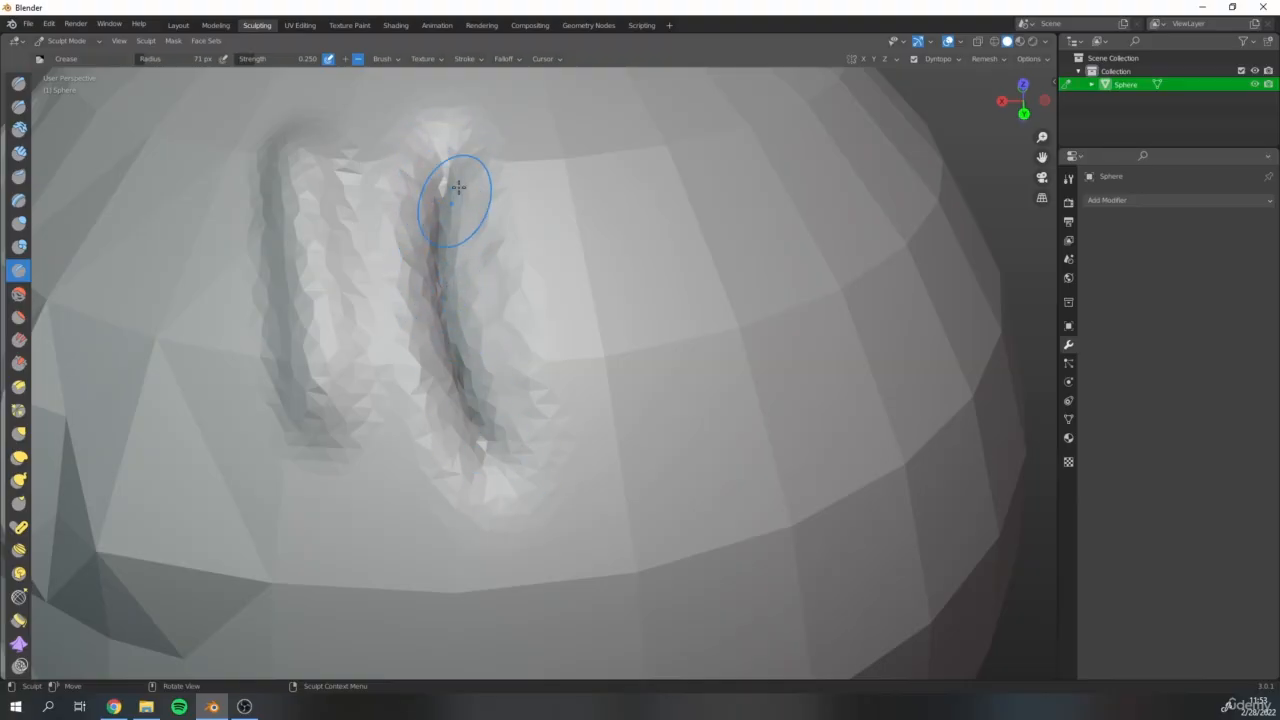
{"action": "mouse_move", "coordinate": [448, 174]}
{"action": "left_mouse_down"}
{"action": "mouse_move", "coordinate": [423, 289]}
{"action": "mouse_move", "coordinate": [472, 414]}
{"action": "left_mouse_up"}
Set the Dyntopo refine method to Subdivide Edges
{"action": "scroll", "coordinate": [660, 280], "scroll_direction": "down", "scroll_amount": 4}
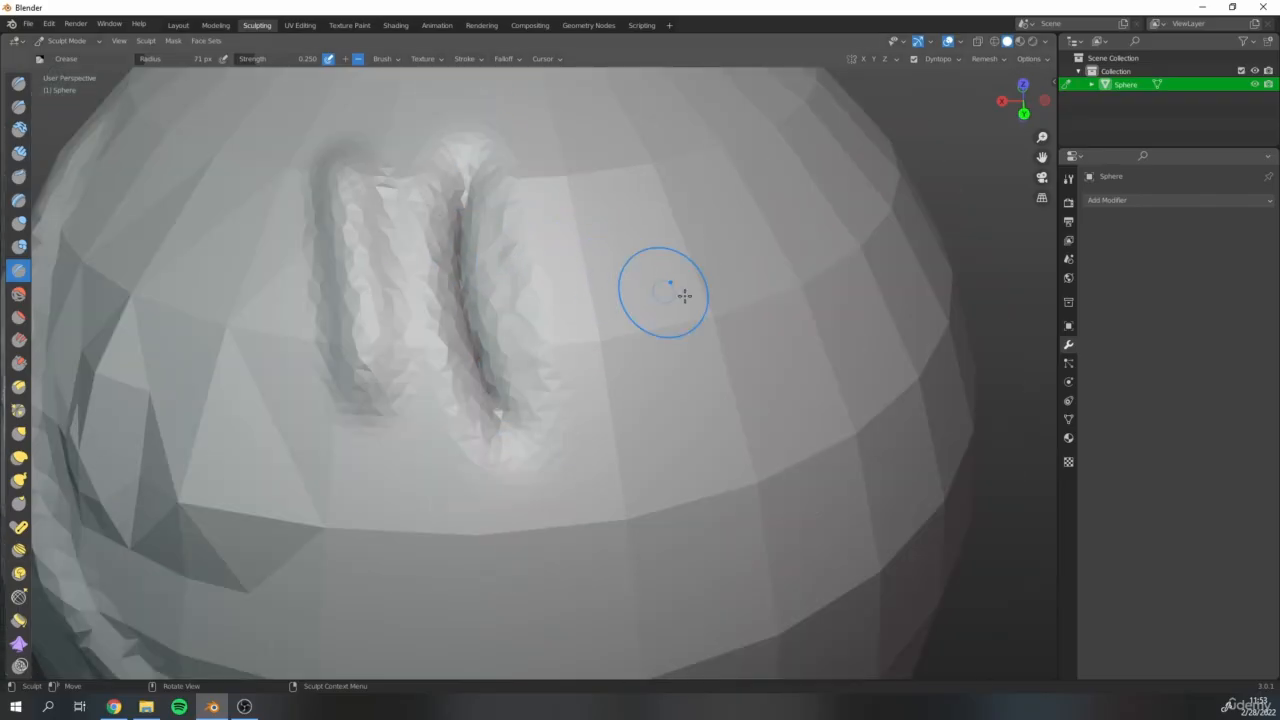
{"action": "middle_click_drag", "start_coordinate": [643, 275], "coordinate": [529, 340], "text": "shift"}
{"action": "scroll", "coordinate": [529, 340], "scroll_direction": "up", "scroll_amount": 2}
{"action": "middle_click_drag", "start_coordinate": [331, 337], "coordinate": [412, 322], "text": "shift"}
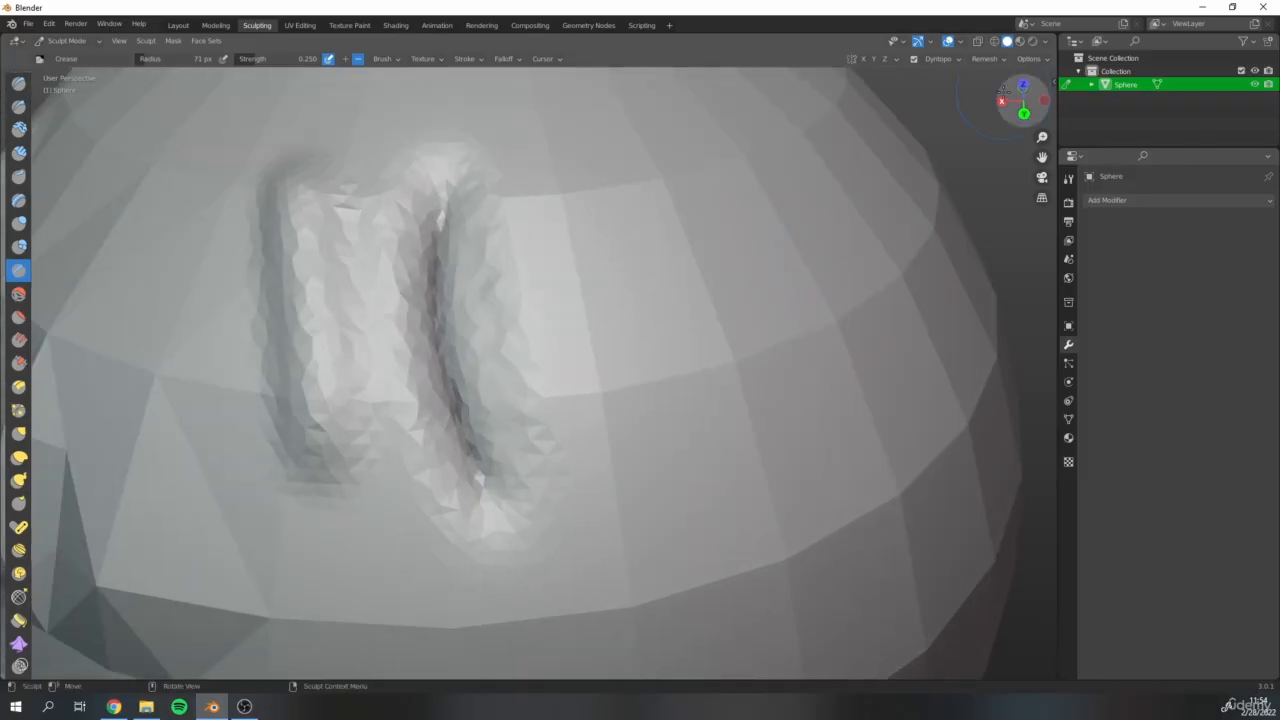
{"action": "middle_click_drag", "start_coordinate": [646, 348], "coordinate": [620, 345]}
{"action": "middle_click_drag", "start_coordinate": [690, 312], "coordinate": [612, 320], "text": "shift"}
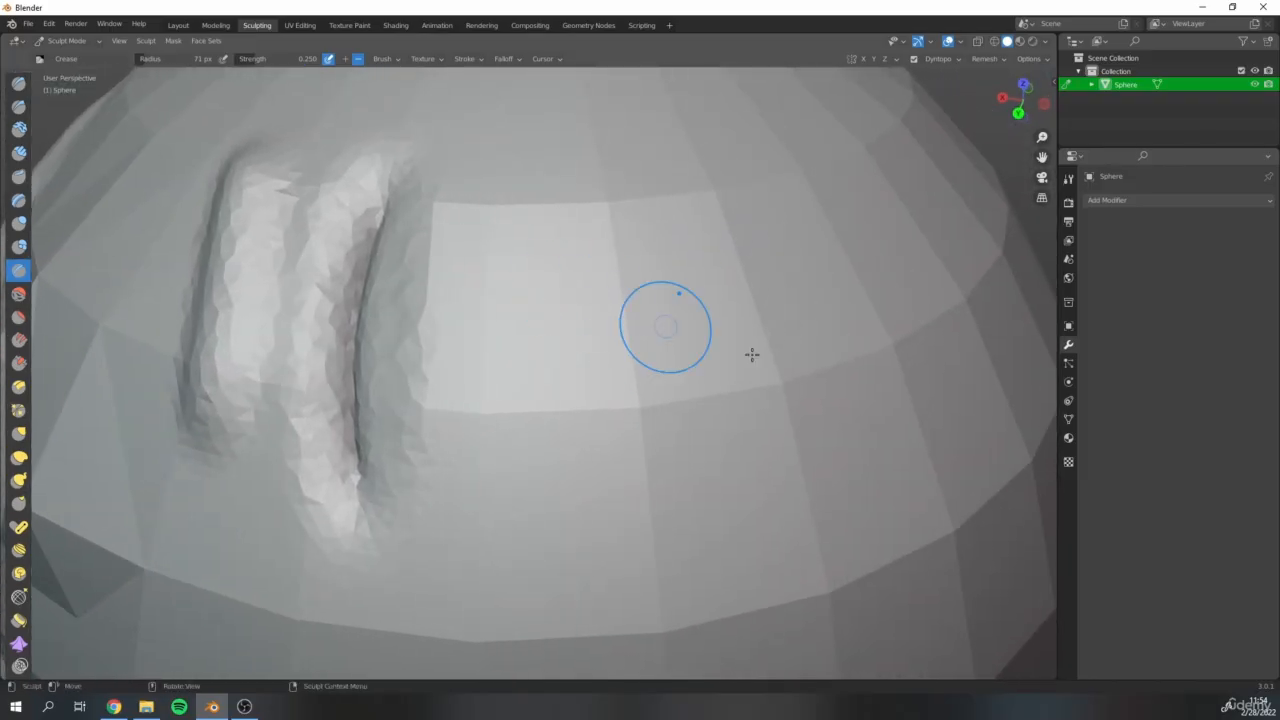
{"action": "middle_click_drag", "start_coordinate": [486, 384], "coordinate": [543, 366]}
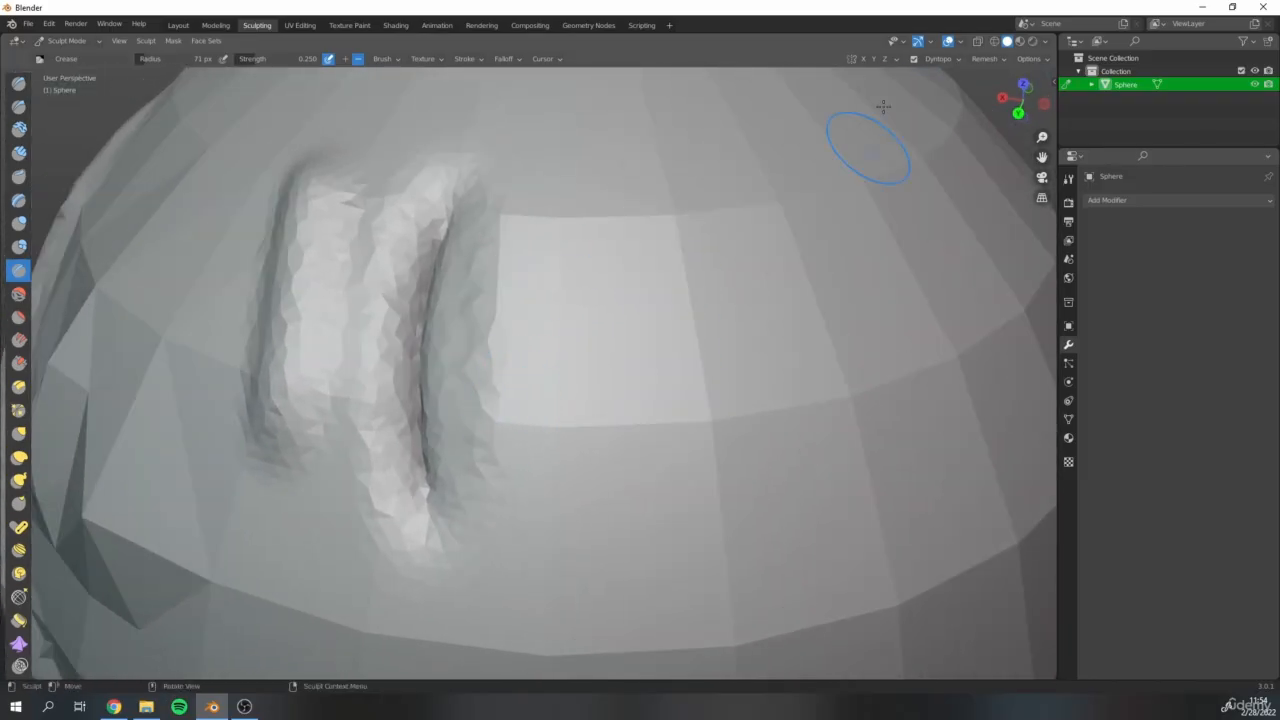
{"action": "left_click", "coordinate": [959, 60]}
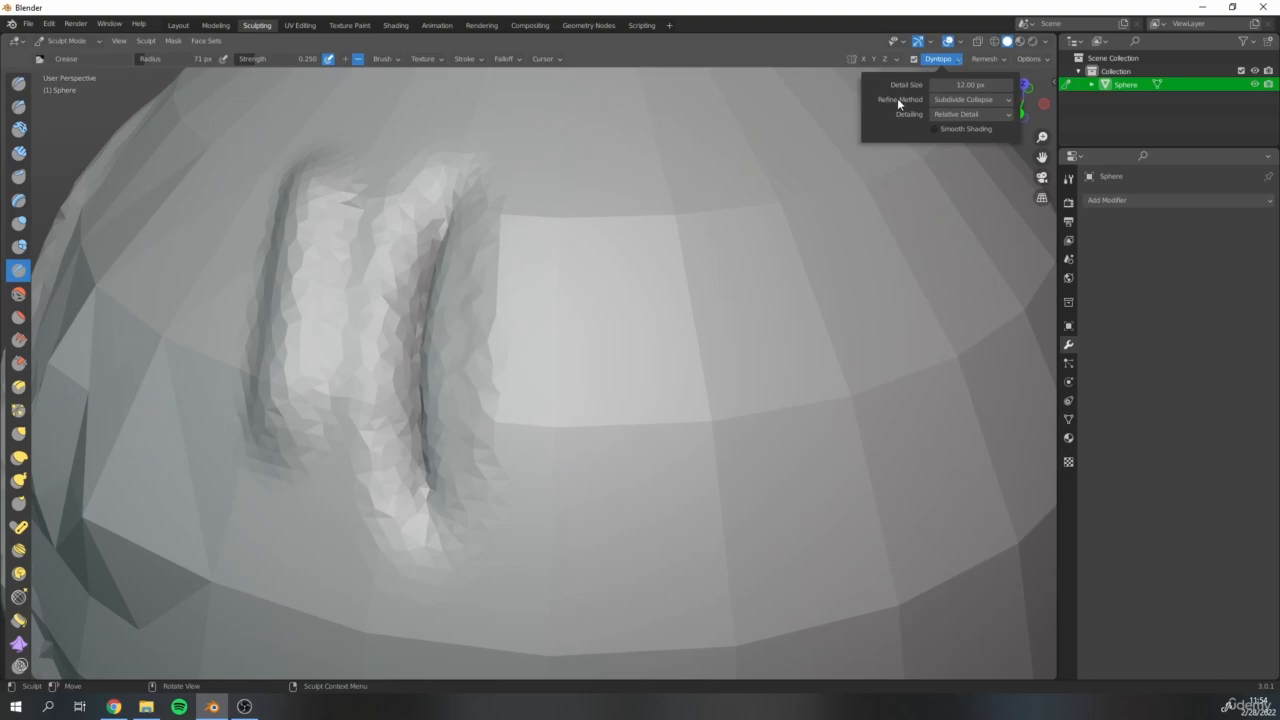
{"action": "left_click", "coordinate": [1009, 100]}
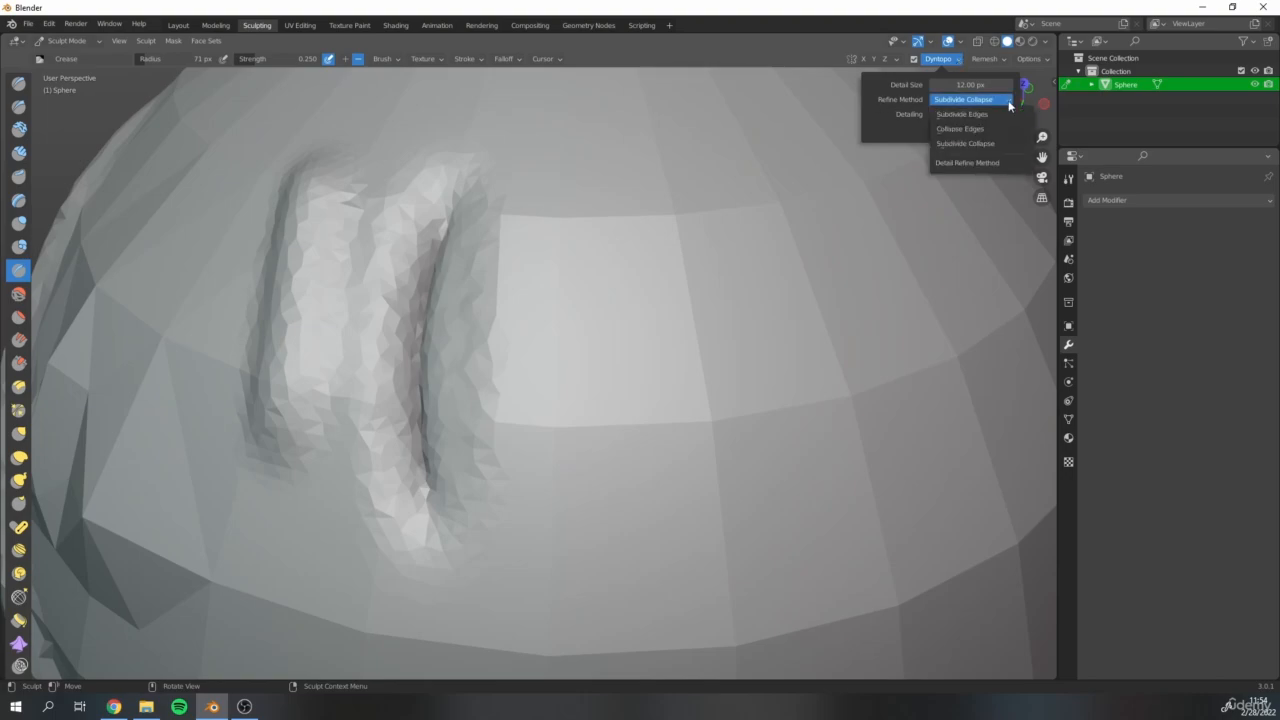
{"action": "left_click", "coordinate": [956, 116]}
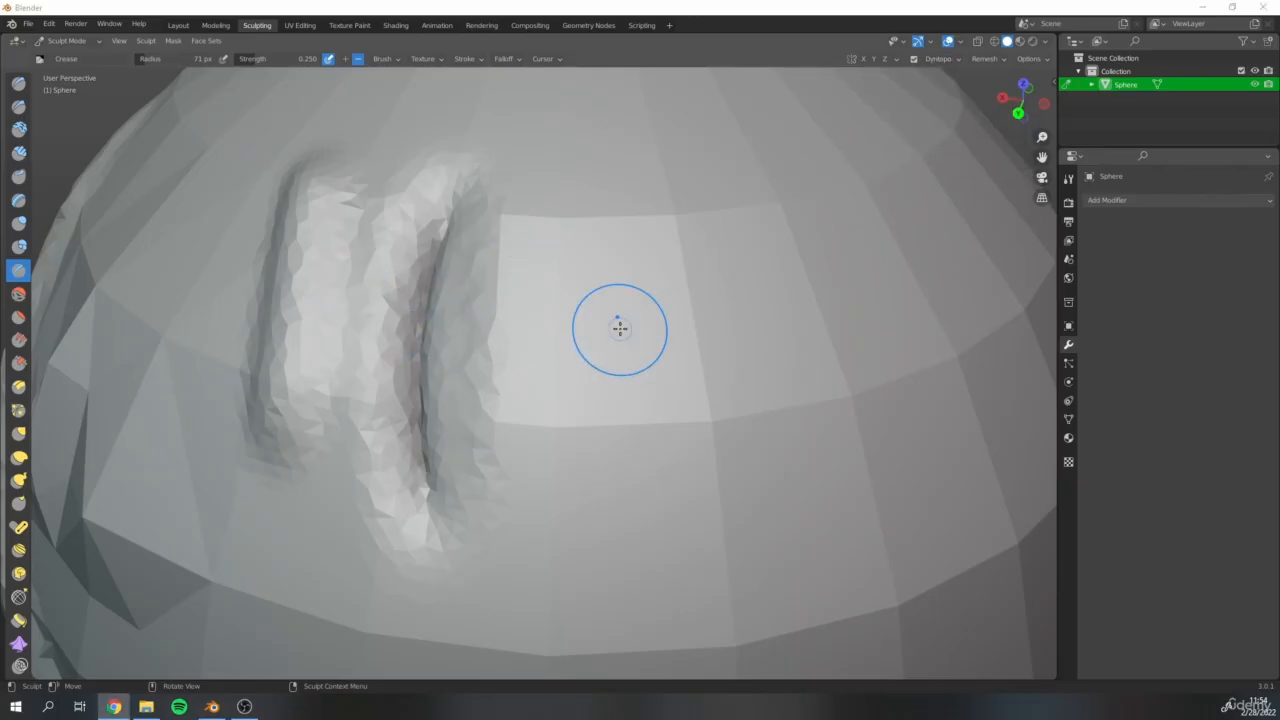
Carve a closed rounded loop with the Crease brush on the smooth faces beside the groove, deepening the side nearest the groove
{"action": "mouse_move", "coordinate": [572, 290]}
{"action": "left_mouse_down"}
{"action": "mouse_move", "coordinate": [597, 517]}
{"action": "mouse_move", "coordinate": [566, 297]}
{"action": "mouse_move", "coordinate": [600, 355]}
{"action": "mouse_move", "coordinate": [568, 348]}
{"action": "left_mouse_up"}
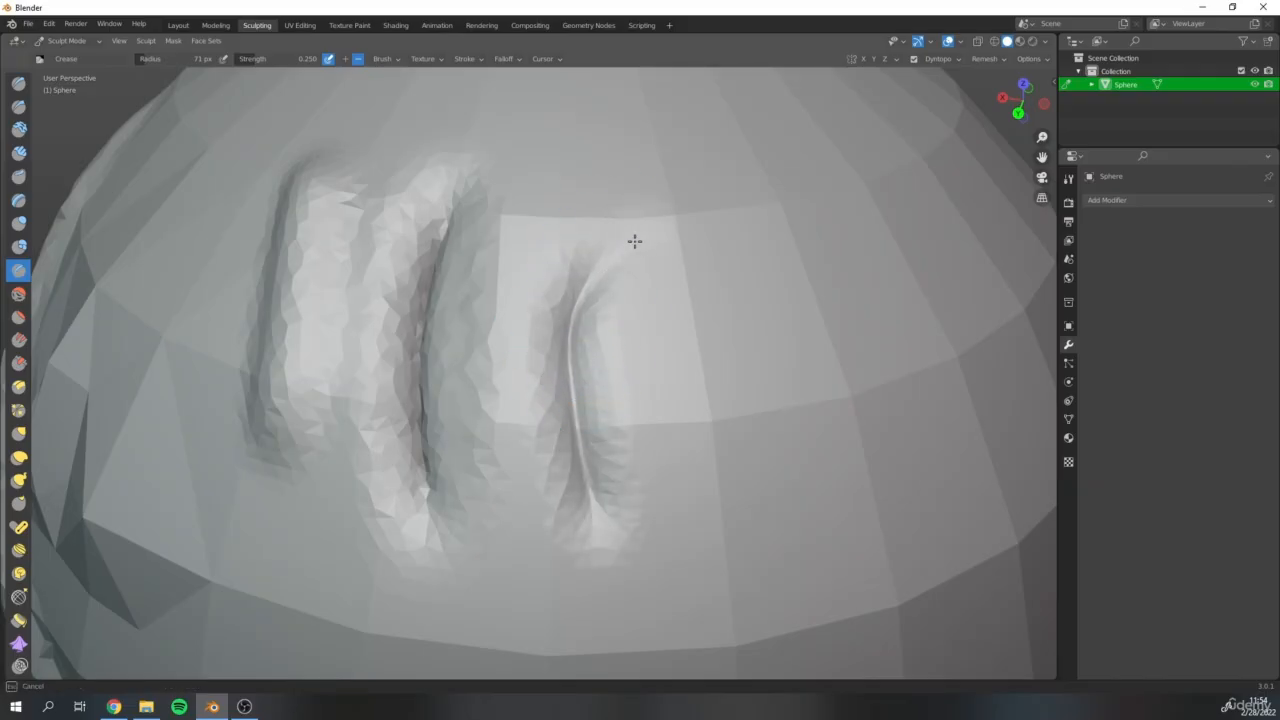
{"action": "mouse_move", "coordinate": [610, 531]}
{"action": "left_mouse_down"}
{"action": "mouse_move", "coordinate": [657, 543]}
{"action": "mouse_move", "coordinate": [646, 531]}
{"action": "mouse_move", "coordinate": [744, 532]}
{"action": "mouse_move", "coordinate": [763, 510]}
{"action": "left_mouse_up"}
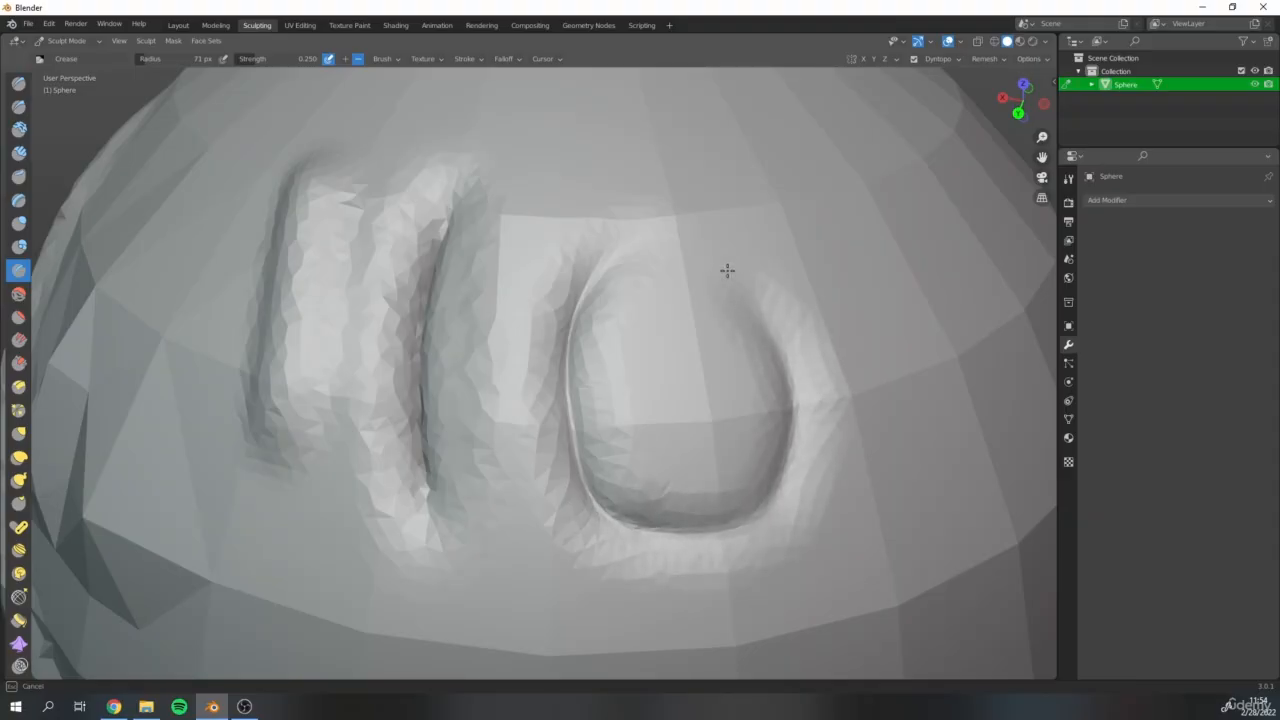
{"action": "left_click_drag", "start_coordinate": [727, 270], "coordinate": [634, 265]}
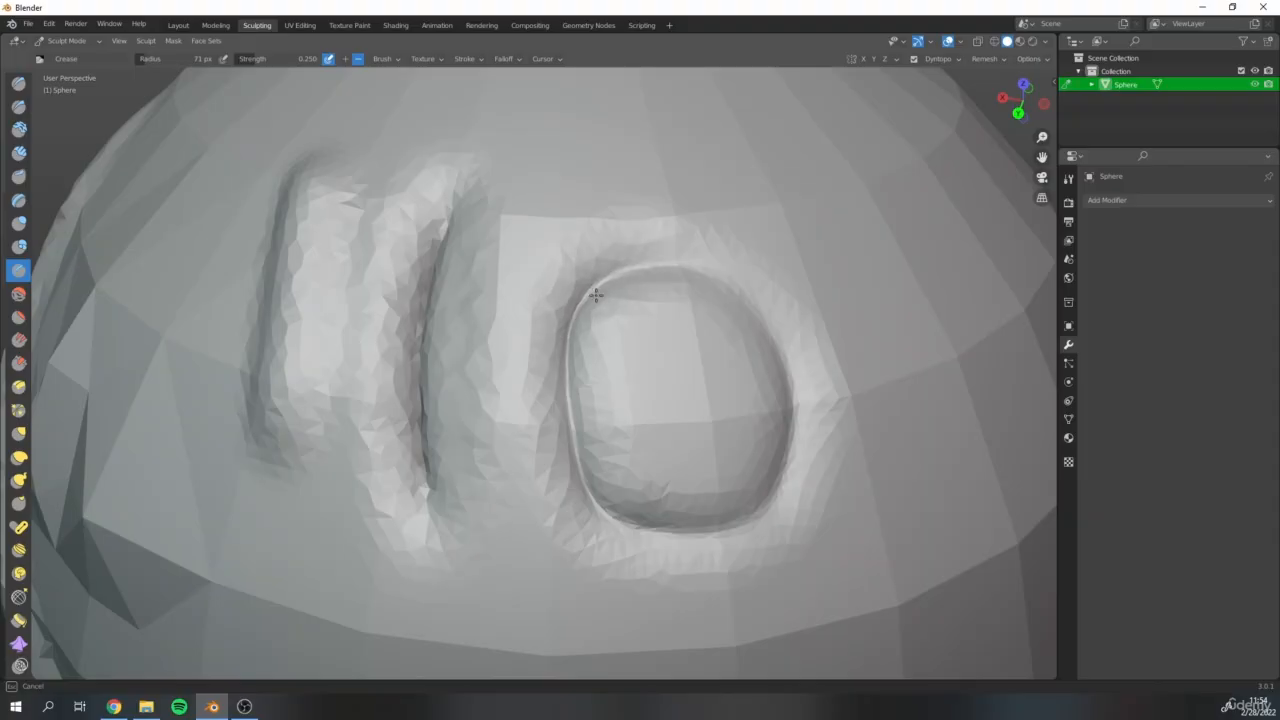
{"action": "mouse_move", "coordinate": [558, 420]}
{"action": "left_mouse_down"}
{"action": "mouse_move", "coordinate": [572, 481]}
{"action": "mouse_move", "coordinate": [680, 529]}
{"action": "mouse_move", "coordinate": [557, 420]}
{"action": "mouse_move", "coordinate": [587, 311]}
{"action": "left_mouse_up"}
{"action": "mouse_move", "coordinate": [587, 311]}
{"action": "left_mouse_down"}
{"action": "mouse_move", "coordinate": [556, 446]}
{"action": "mouse_move", "coordinate": [570, 319]}
{"action": "mouse_move", "coordinate": [547, 382]}
{"action": "left_mouse_up"}
{"action": "mouse_move", "coordinate": [550, 442]}
{"action": "left_mouse_down"}
{"action": "mouse_move", "coordinate": [549, 380]}
{"action": "mouse_move", "coordinate": [548, 392]}
{"action": "mouse_move", "coordinate": [602, 263]}
{"action": "mouse_move", "coordinate": [631, 255]}
{"action": "left_mouse_up"}
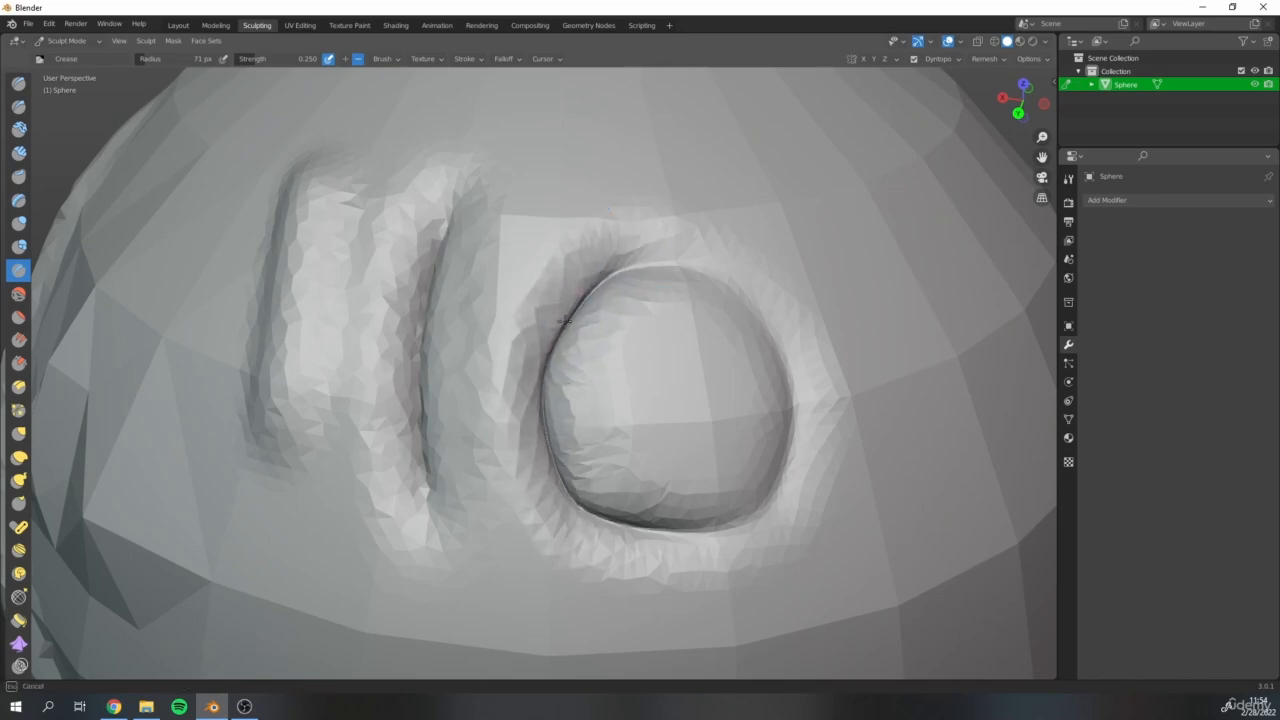
{"action": "mouse_move", "coordinate": [540, 438]}
{"action": "left_mouse_down"}
{"action": "mouse_move", "coordinate": [556, 480]}
{"action": "mouse_move", "coordinate": [584, 503]}
{"action": "left_mouse_up"}
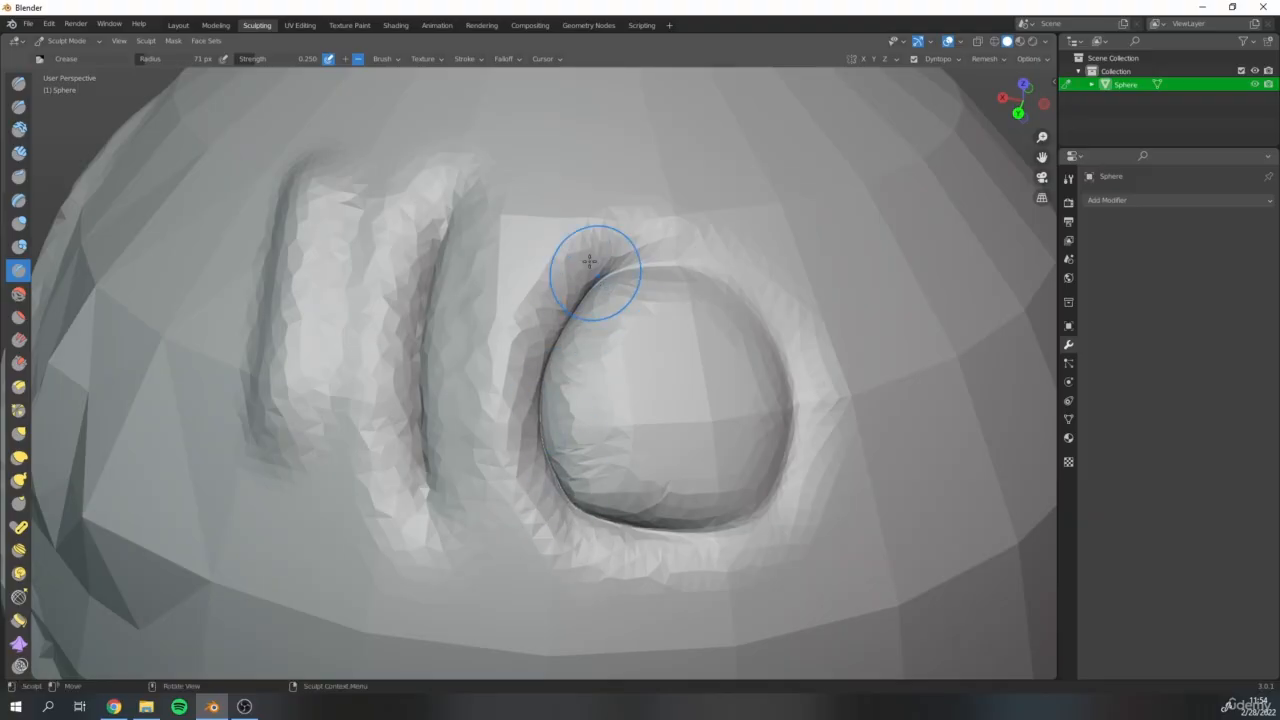
Add another Crease stroke along the open groove between the ridge and the rounded loop
{"action": "scroll", "coordinate": [357, 323], "scroll_direction": "down", "scroll_amount": 3}
{"action": "middle_click_drag", "start_coordinate": [382, 325], "coordinate": [458, 332]}
{"action": "scroll", "coordinate": [399, 337], "scroll_direction": "up", "scroll_amount": 2}
{"action": "mouse_move", "coordinate": [399, 337]}
{"action": "left_mouse_down"}
{"action": "mouse_move", "coordinate": [420, 334]}
{"action": "mouse_move", "coordinate": [451, 485]}
{"action": "left_mouse_up"}
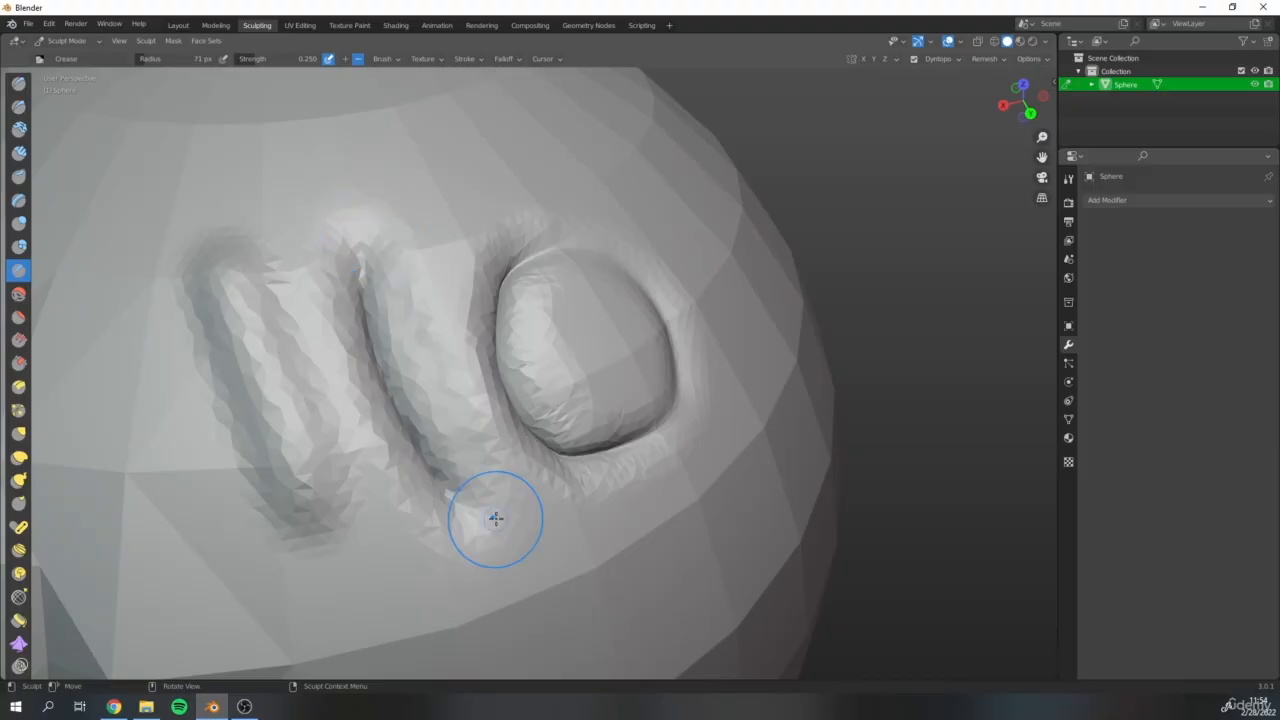
Examine the ridge, the groove, the rounded loop and the surrounding faces from several angles and distances
{"action": "scroll", "coordinate": [470, 485], "scroll_direction": "down", "scroll_amount": 1}
{"action": "middle_click_drag", "start_coordinate": [651, 357], "coordinate": [491, 360]}
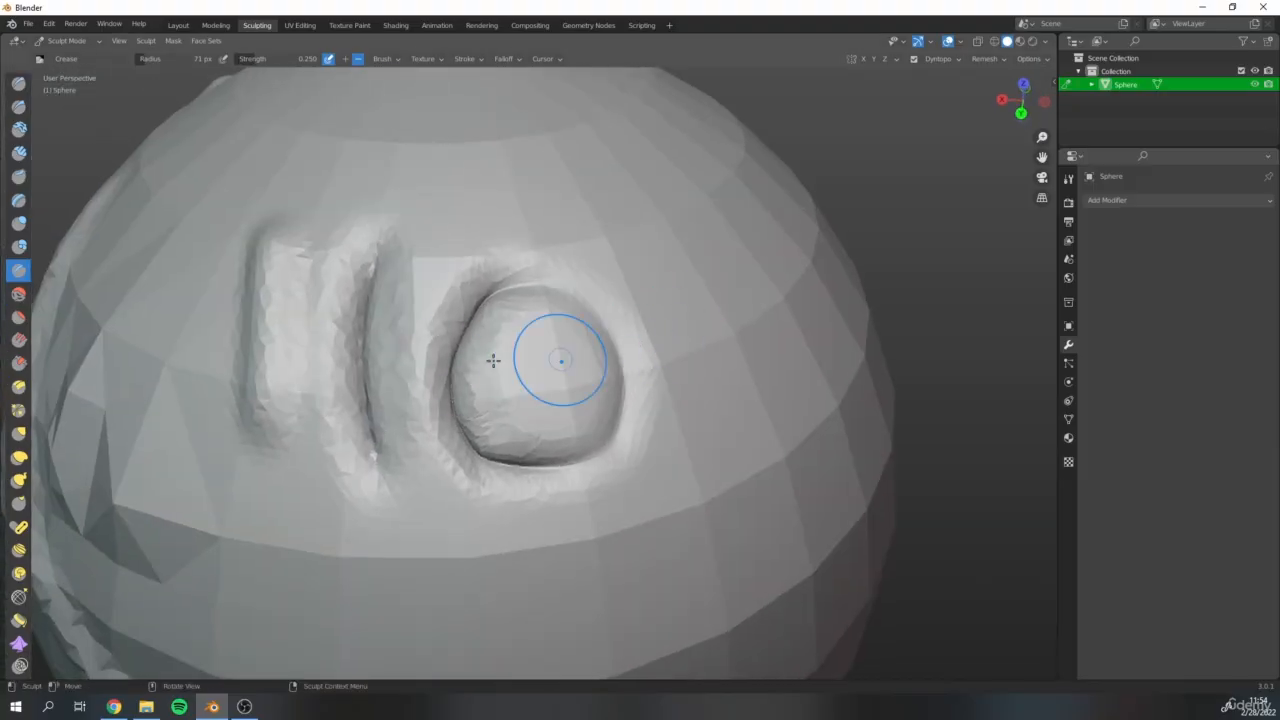
{"action": "scroll", "coordinate": [517, 343], "scroll_direction": "up", "scroll_amount": 4}
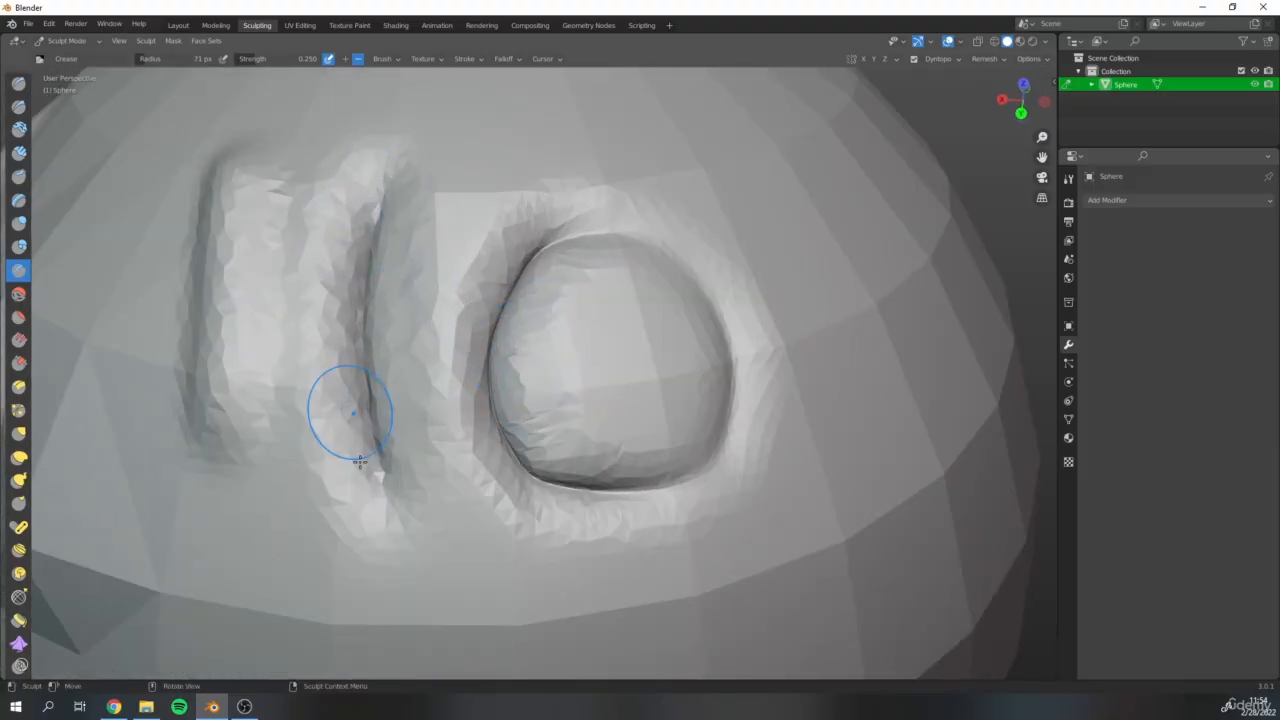
{"action": "scroll", "coordinate": [391, 303], "scroll_direction": "down", "scroll_amount": 5}
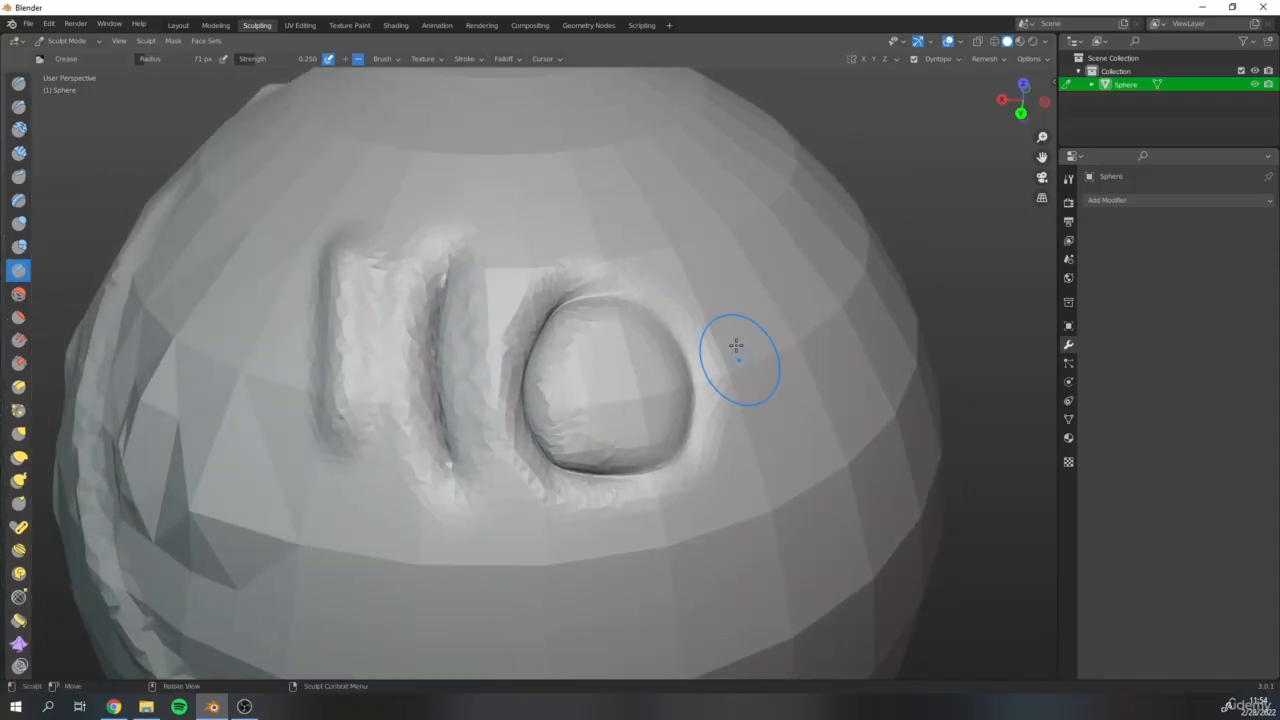
{"action": "scroll", "coordinate": [690, 380], "scroll_direction": "up", "scroll_amount": 4}
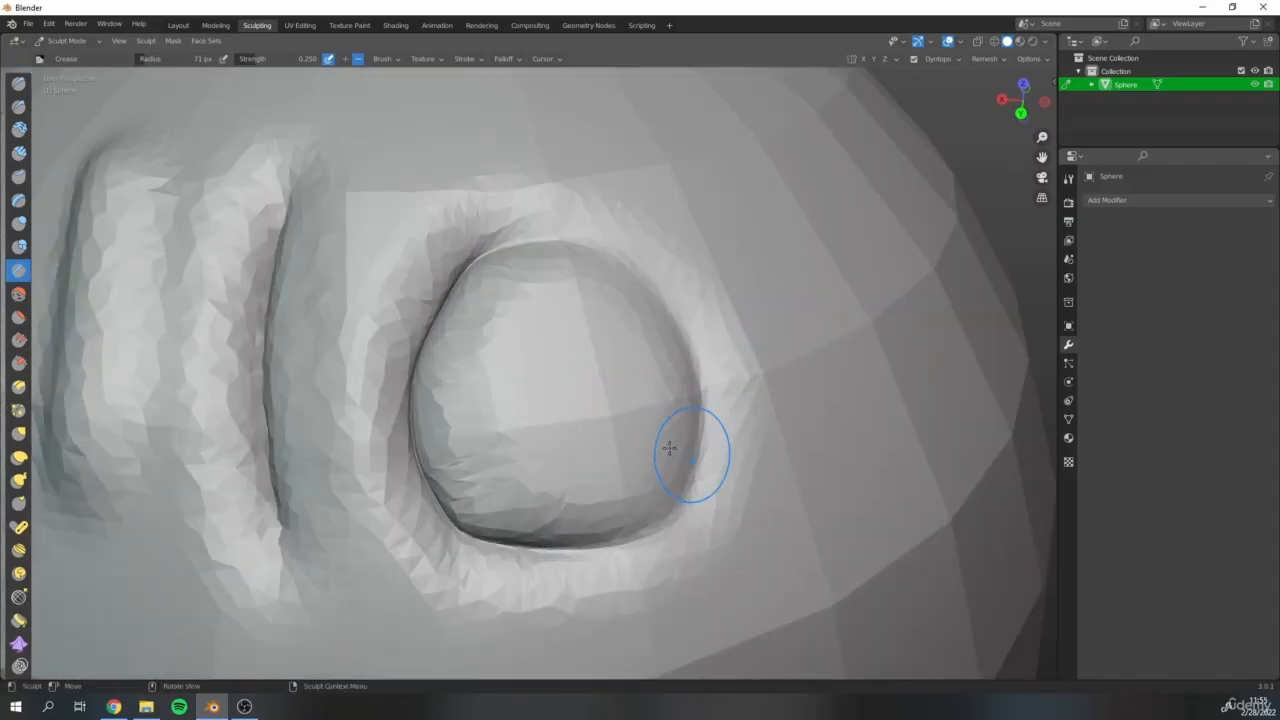
{"action": "scroll", "coordinate": [669, 448], "scroll_direction": "up", "scroll_amount": 2}
{"action": "scroll", "coordinate": [358, 334], "scroll_direction": "down", "scroll_amount": 1}
{"action": "mouse_move", "coordinate": [425, 341]}
{"action": "middle_mouse_down", "text": "shift"}
{"action": "mouse_move", "coordinate": [457, 386]}
{"action": "mouse_move", "coordinate": [487, 511]}
{"action": "middle_mouse_up", "text": "shift"}
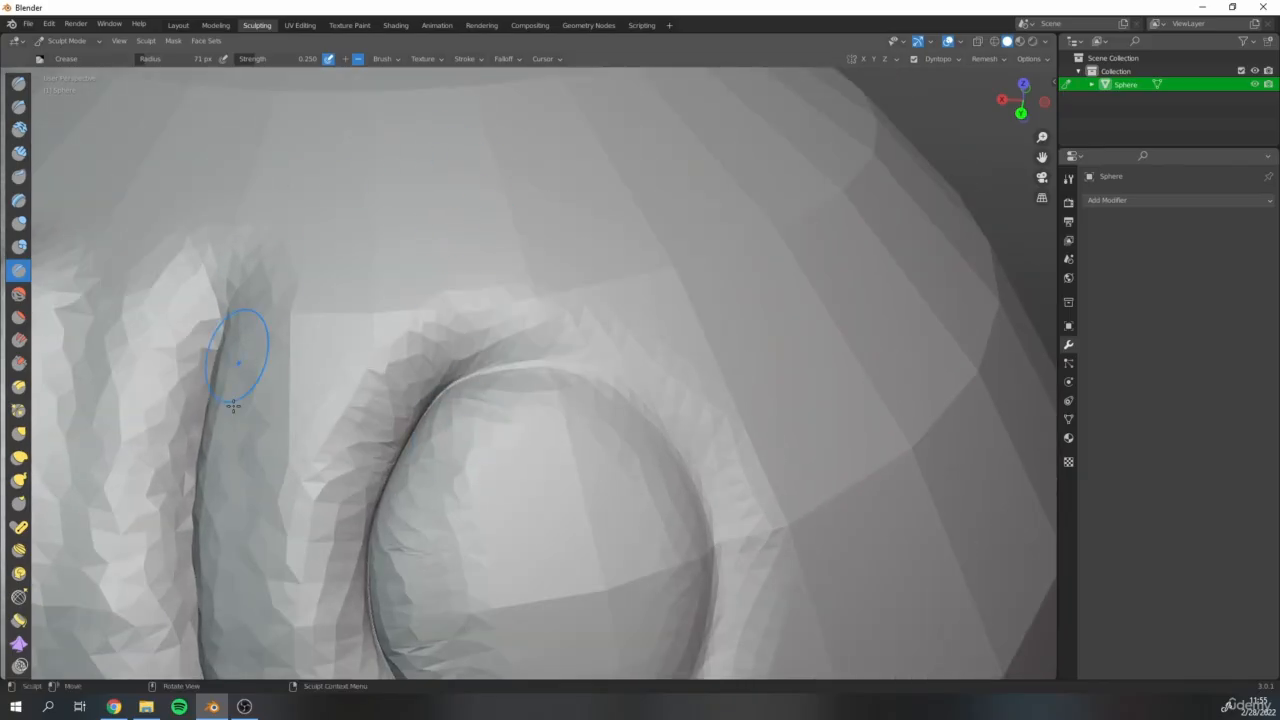
{"action": "scroll", "coordinate": [347, 304], "scroll_direction": "down", "scroll_amount": 6}
{"action": "mouse_move", "coordinate": [726, 366]}
{"action": "middle_mouse_down"}
{"action": "mouse_move", "coordinate": [620, 366]}
{"action": "mouse_move", "coordinate": [664, 374]}
{"action": "middle_mouse_up"}
{"action": "scroll", "coordinate": [600, 400], "scroll_direction": "up", "scroll_amount": 3}
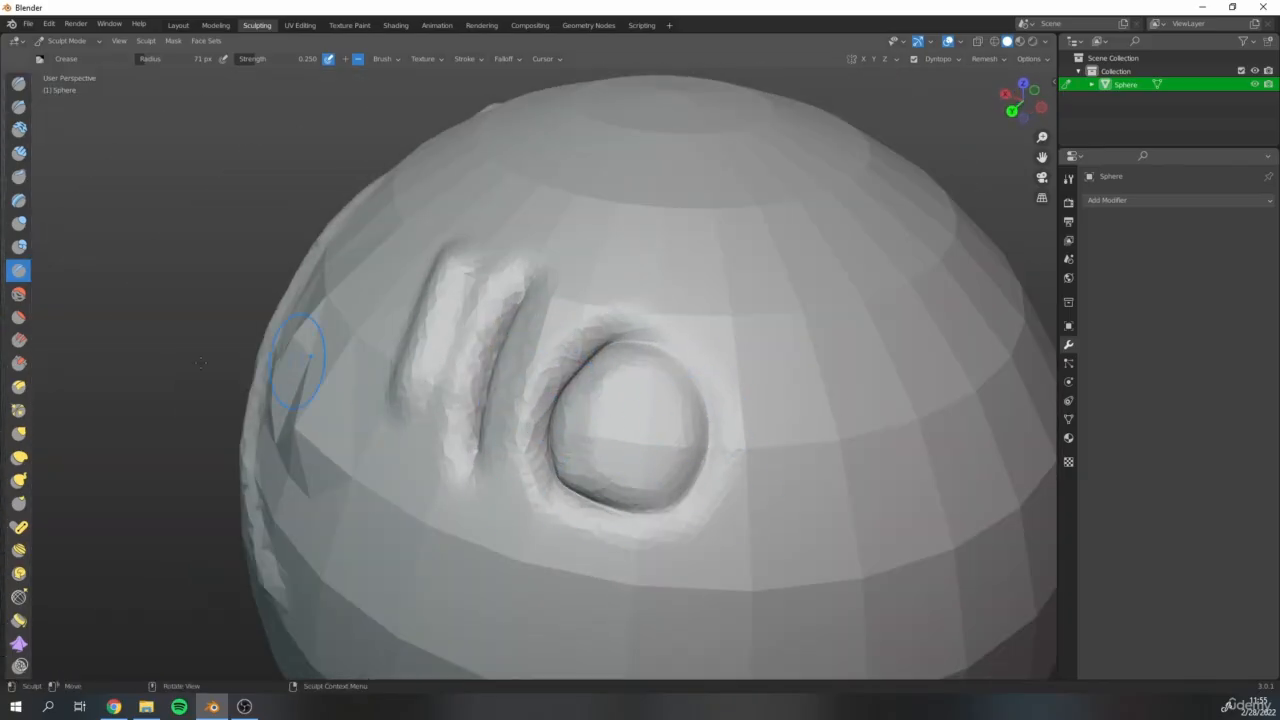
{"action": "mouse_move", "coordinate": [471, 337]}
{"action": "middle_mouse_down"}
{"action": "mouse_move", "coordinate": [500, 322]}
{"action": "mouse_move", "coordinate": [429, 346]}
{"action": "middle_mouse_up"}
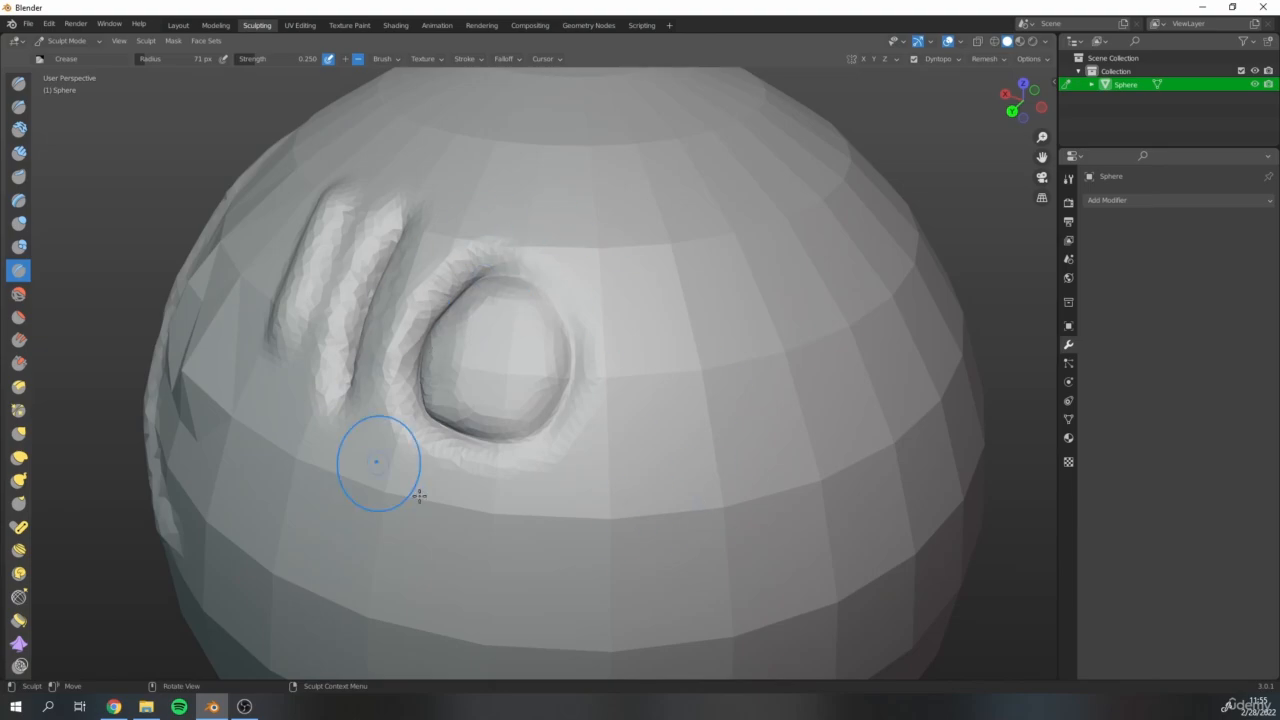
{"action": "scroll", "coordinate": [596, 476], "scroll_direction": "down", "scroll_amount": 3}
{"action": "mouse_move", "coordinate": [597, 476]}
{"action": "middle_mouse_down"}
{"action": "mouse_move", "coordinate": [715, 460]}
{"action": "mouse_move", "coordinate": [660, 474]}
{"action": "middle_mouse_up"}
{"action": "mouse_move", "coordinate": [575, 515]}
{"action": "middle_mouse_down", "text": "shift"}
{"action": "mouse_move", "coordinate": [600, 474]}
{"action": "mouse_move", "coordinate": [574, 346]}
{"action": "mouse_move", "coordinate": [600, 363]}
{"action": "middle_mouse_up", "text": "shift"}
{"action": "scroll", "coordinate": [503, 490], "scroll_direction": "up", "scroll_amount": 3}
{"action": "scroll", "coordinate": [587, 434], "scroll_direction": "down", "scroll_amount": 3}
{"action": "scroll", "coordinate": [560, 362], "scroll_direction": "up", "scroll_amount": 2}
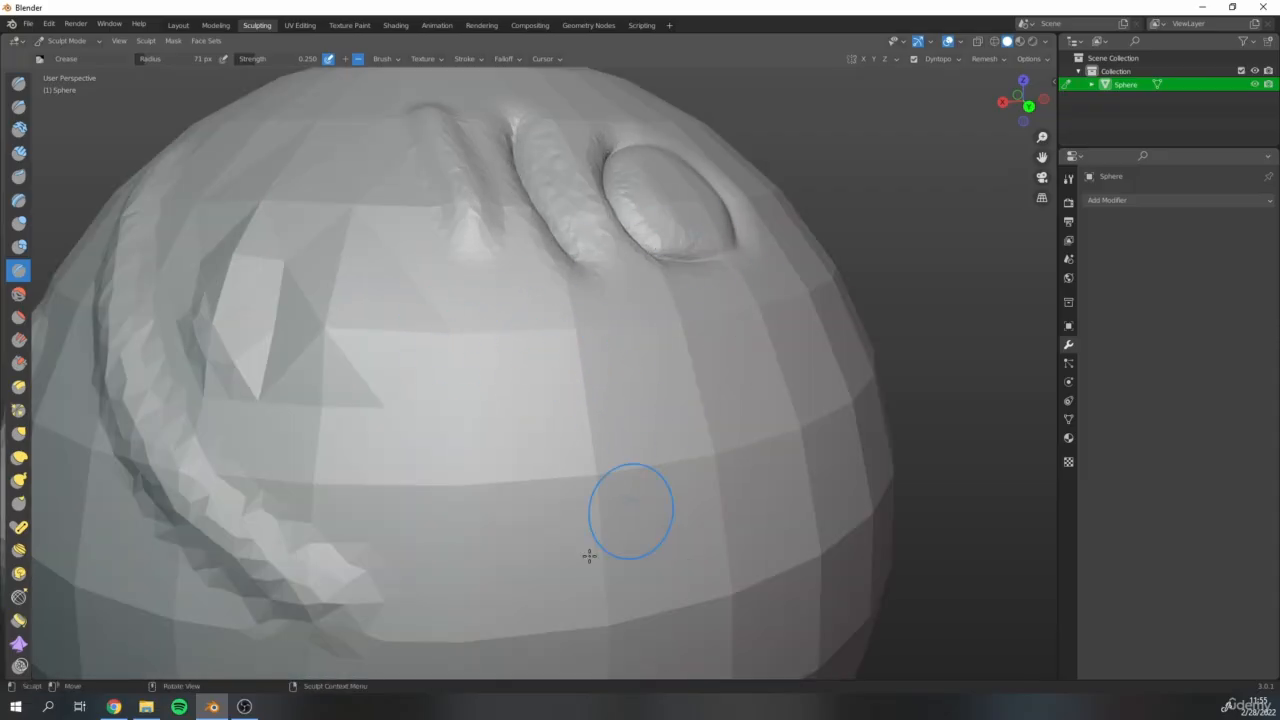
{"action": "scroll", "coordinate": [600, 380], "scroll_direction": "down", "scroll_amount": 4}
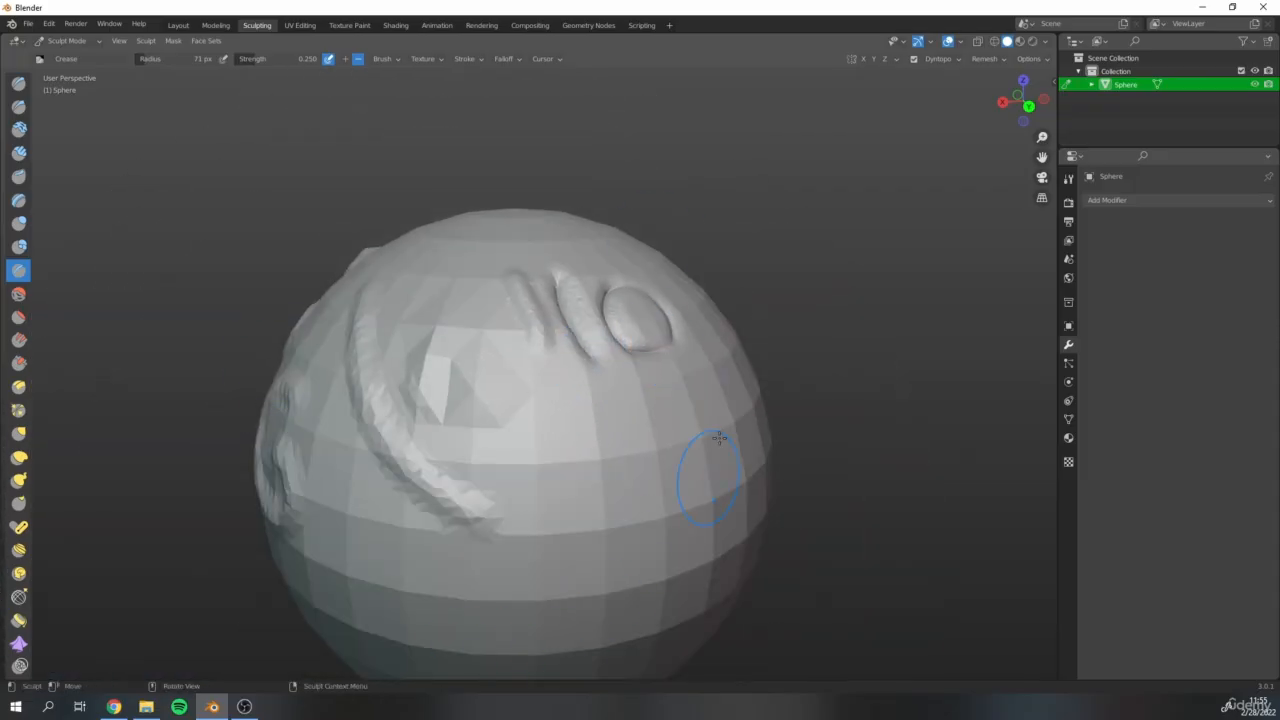
{"action": "mouse_move", "coordinate": [541, 430]}
{"action": "middle_mouse_down"}
{"action": "mouse_move", "coordinate": [535, 460]}
{"action": "mouse_move", "coordinate": [612, 360]}
{"action": "mouse_move", "coordinate": [551, 369]}
{"action": "middle_mouse_up"}
{"action": "scroll", "coordinate": [537, 427], "scroll_direction": "up", "scroll_amount": 4}
{"action": "middle_click_drag", "start_coordinate": [393, 368], "coordinate": [502, 374], "text": "shift"}
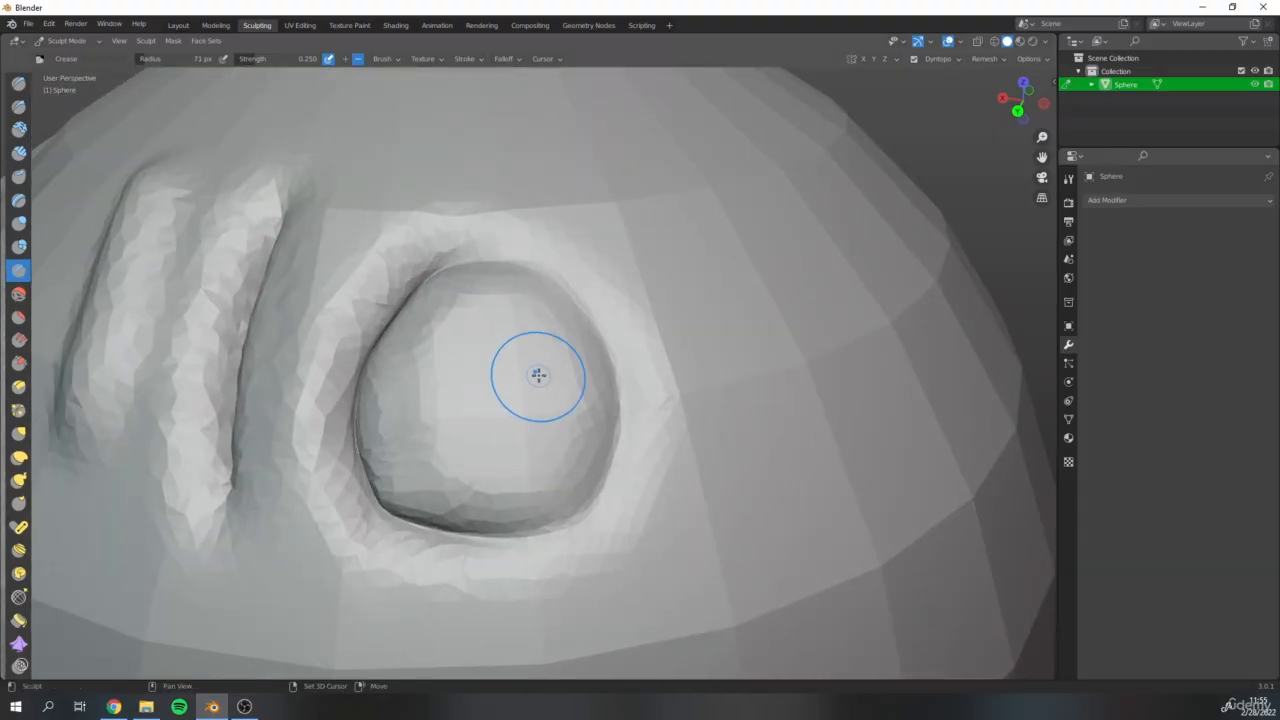
Switch to Edit Mode and examine the mesh density around the rounded loop and the neighbouring groove
{"action": "middle_click_drag", "start_coordinate": [337, 342], "coordinate": [423, 354], "text": "shift"}
{"action": "scroll", "coordinate": [455, 415], "scroll_direction": "up", "scroll_amount": 3}
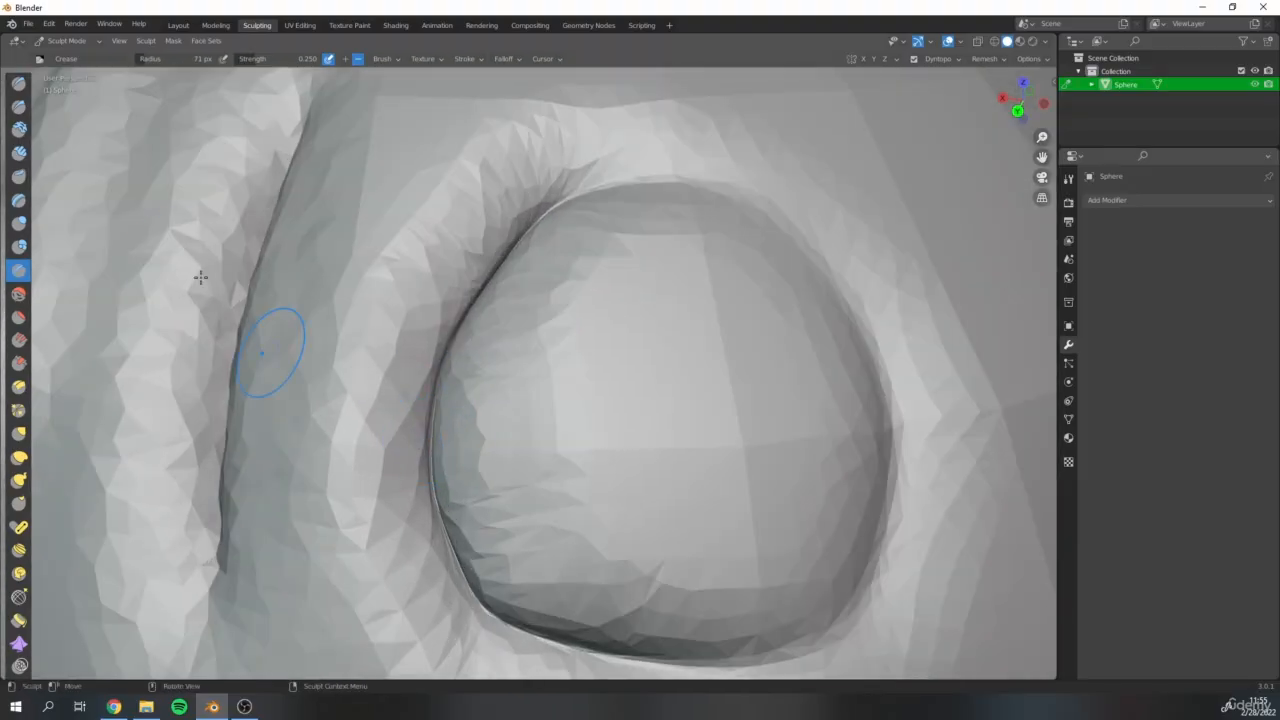
{"action": "left_click", "coordinate": [59, 44]}
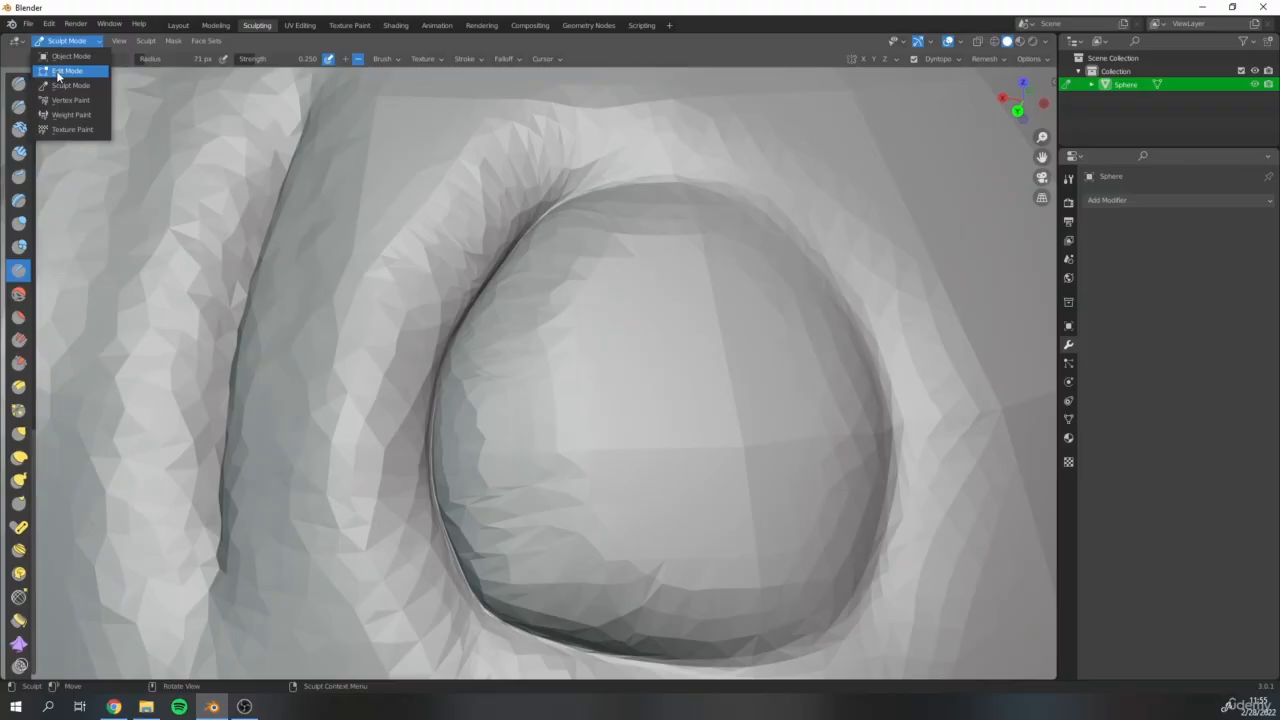
{"action": "left_click", "coordinate": [56, 70]}
{"action": "scroll", "coordinate": [537, 345], "scroll_direction": "up", "scroll_amount": 2}
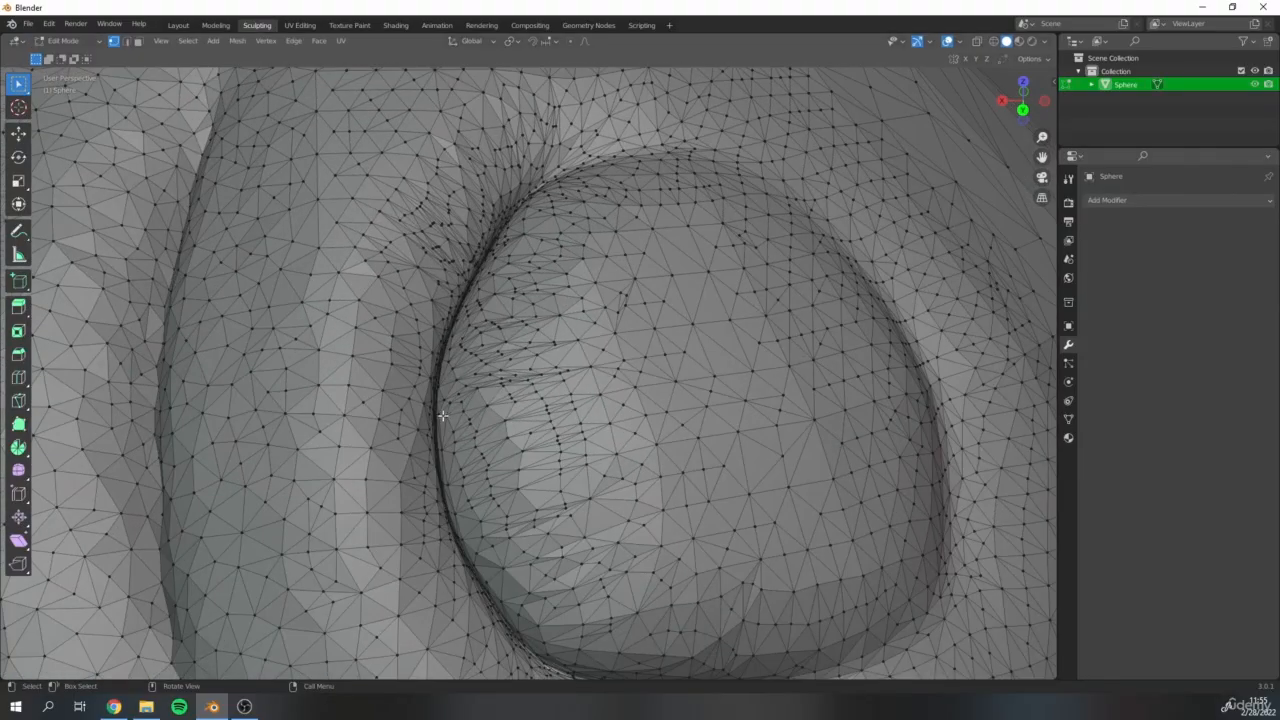
{"action": "scroll", "coordinate": [442, 415], "scroll_direction": "up", "scroll_amount": 6}
{"action": "scroll", "coordinate": [422, 521], "scroll_direction": "down", "scroll_amount": 8}
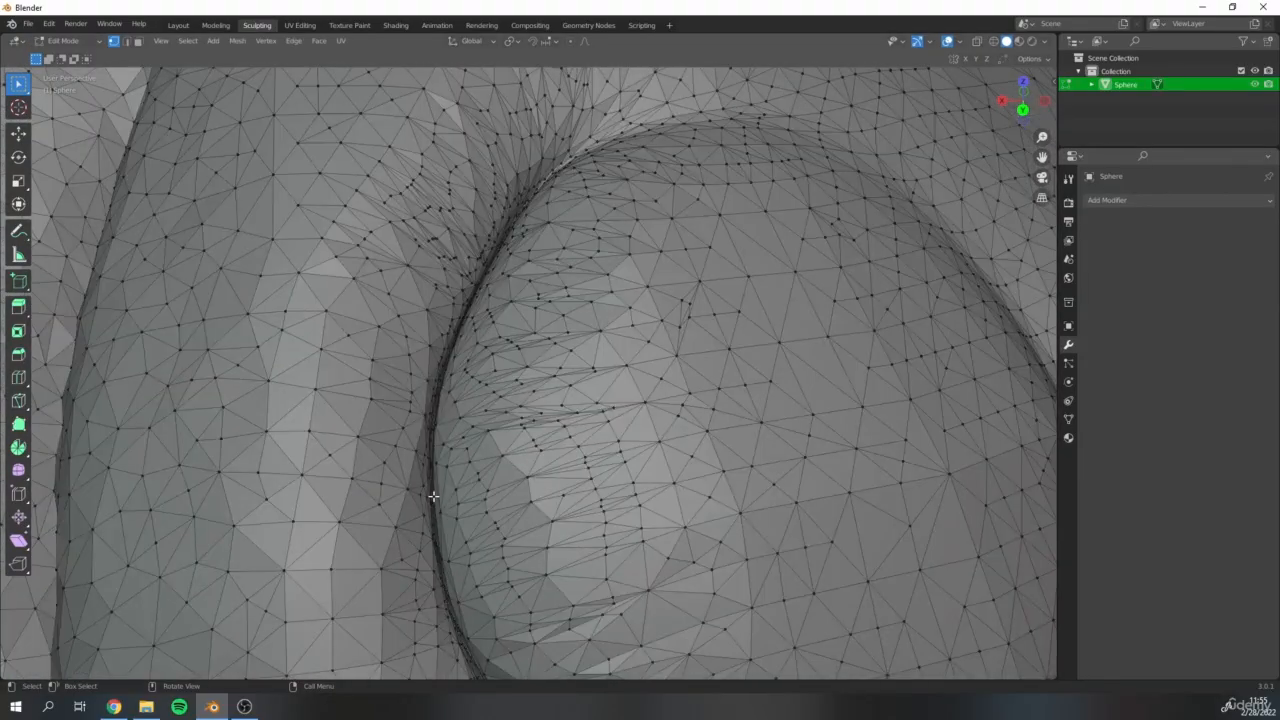
Switch to Object Mode and examine the sculpted ridges, groove and rounded loop from several angles and distances
{"action": "left_click", "coordinate": [62, 41]}
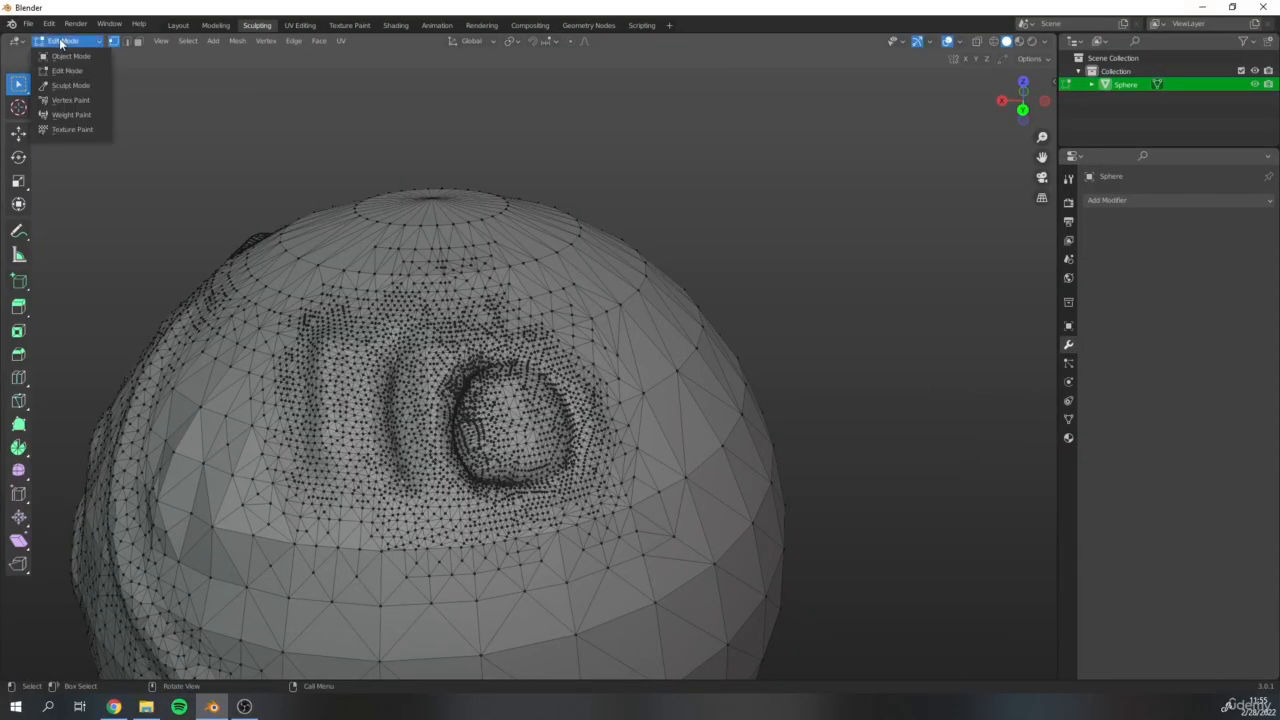
{"action": "left_click", "coordinate": [66, 57]}
{"action": "scroll", "coordinate": [500, 340], "scroll_direction": "up", "scroll_amount": 5}
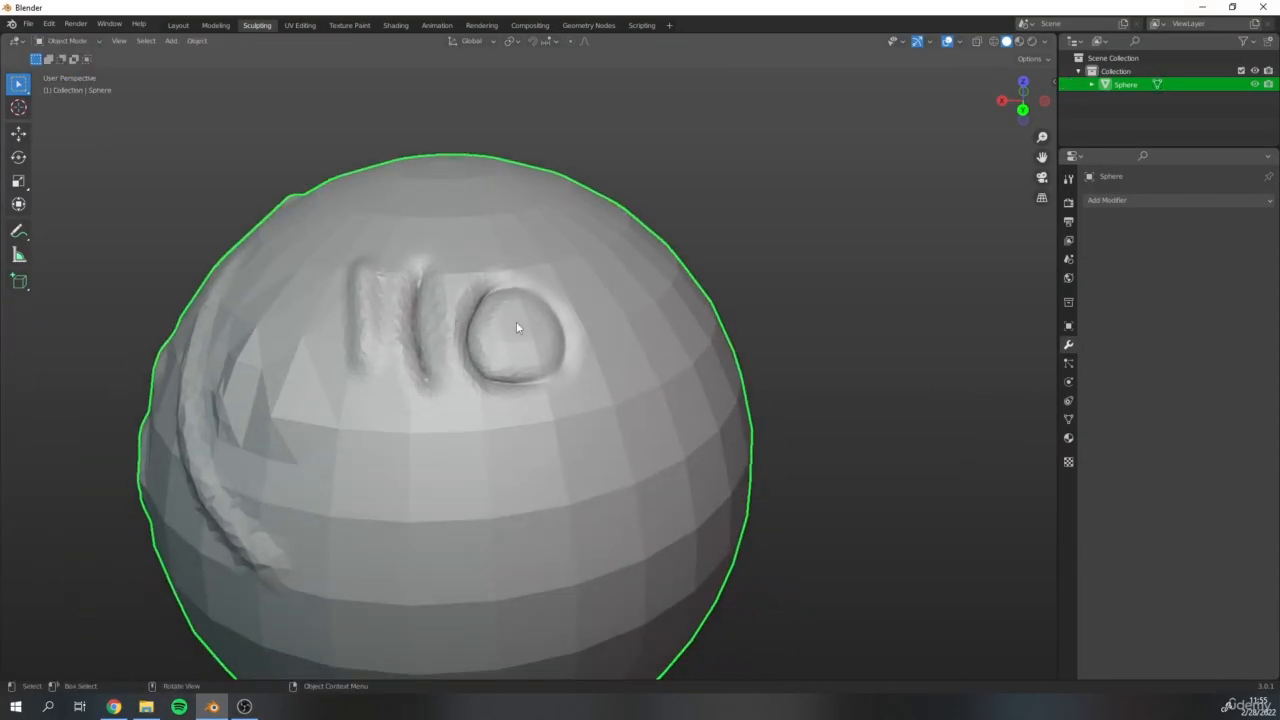
{"action": "scroll", "coordinate": [485, 326], "scroll_direction": "up", "scroll_amount": 2}
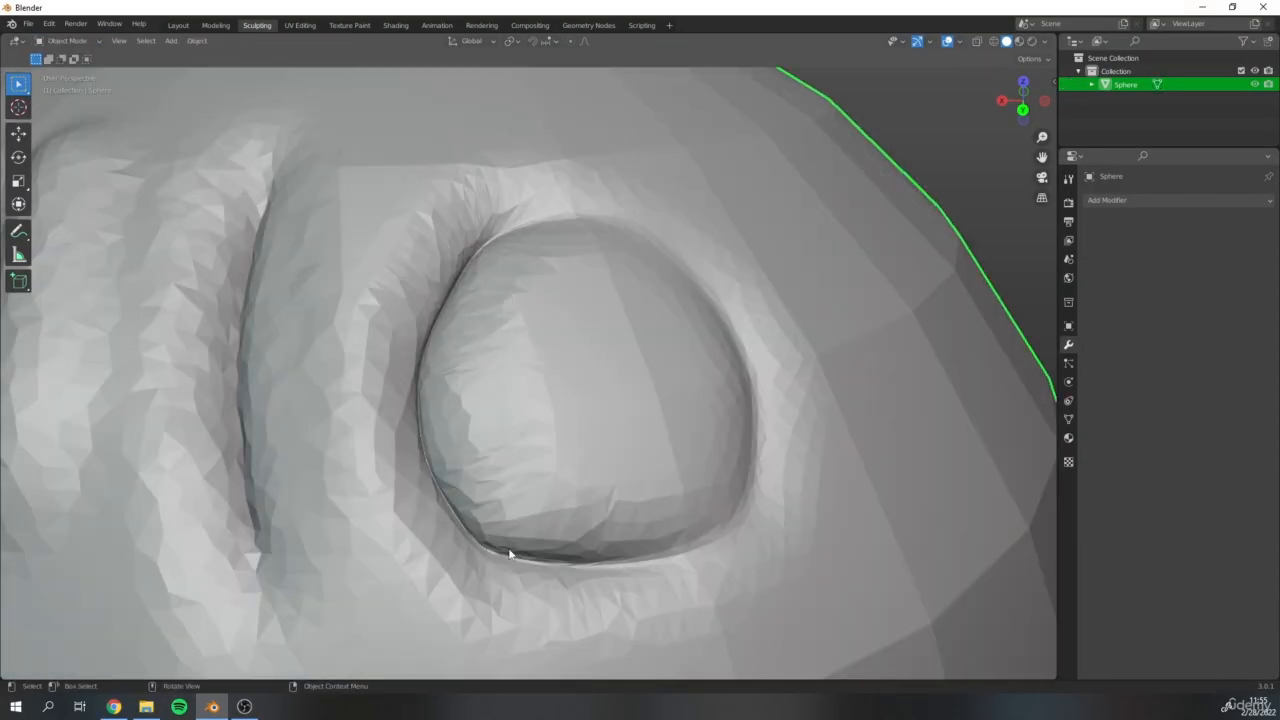
{"action": "scroll", "coordinate": [426, 405], "scroll_direction": "down", "scroll_amount": 6}
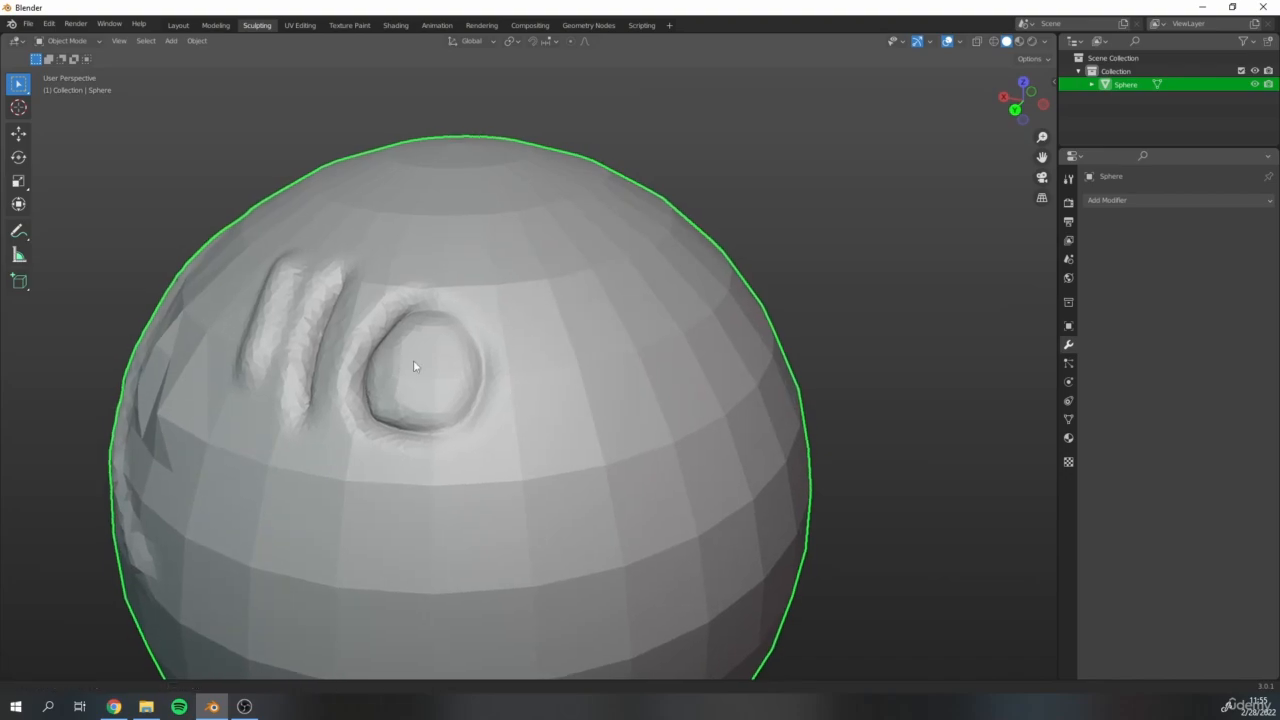
{"action": "scroll", "coordinate": [414, 366], "scroll_direction": "up", "scroll_amount": 5}
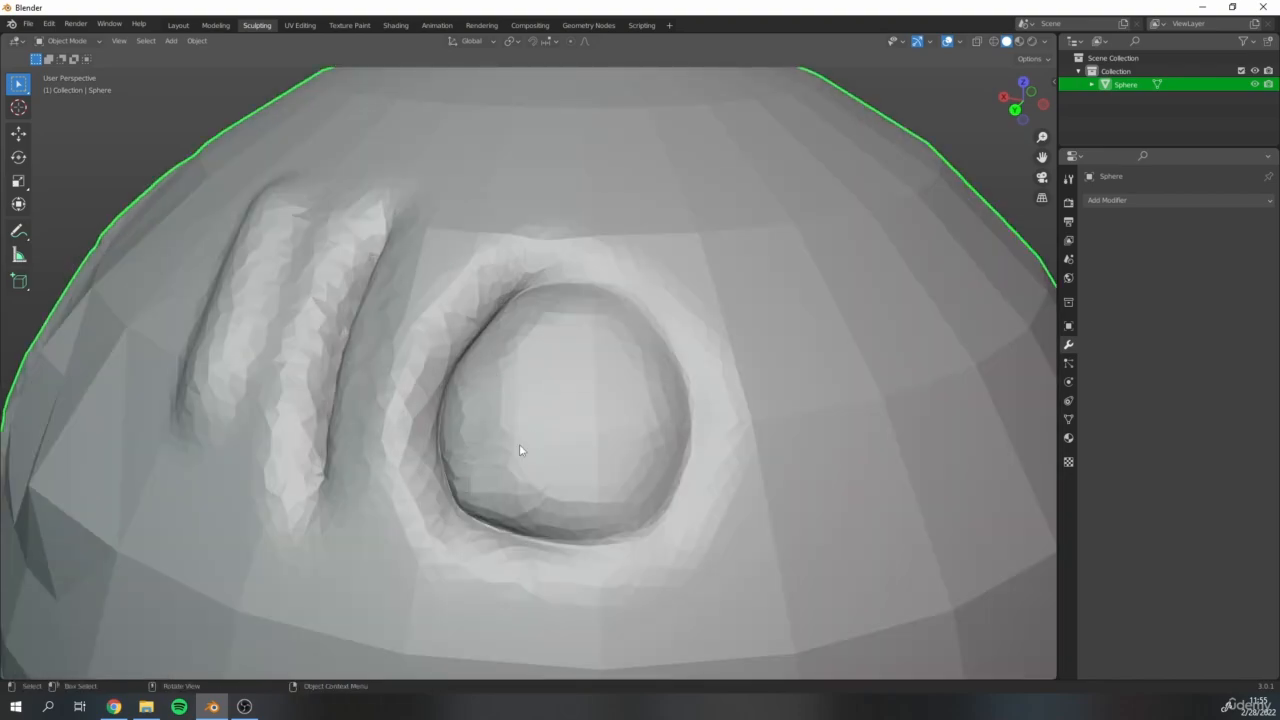
{"action": "scroll", "coordinate": [565, 443], "scroll_direction": "down", "scroll_amount": 6}
{"action": "middle_click_drag", "start_coordinate": [611, 437], "coordinate": [631, 379]}
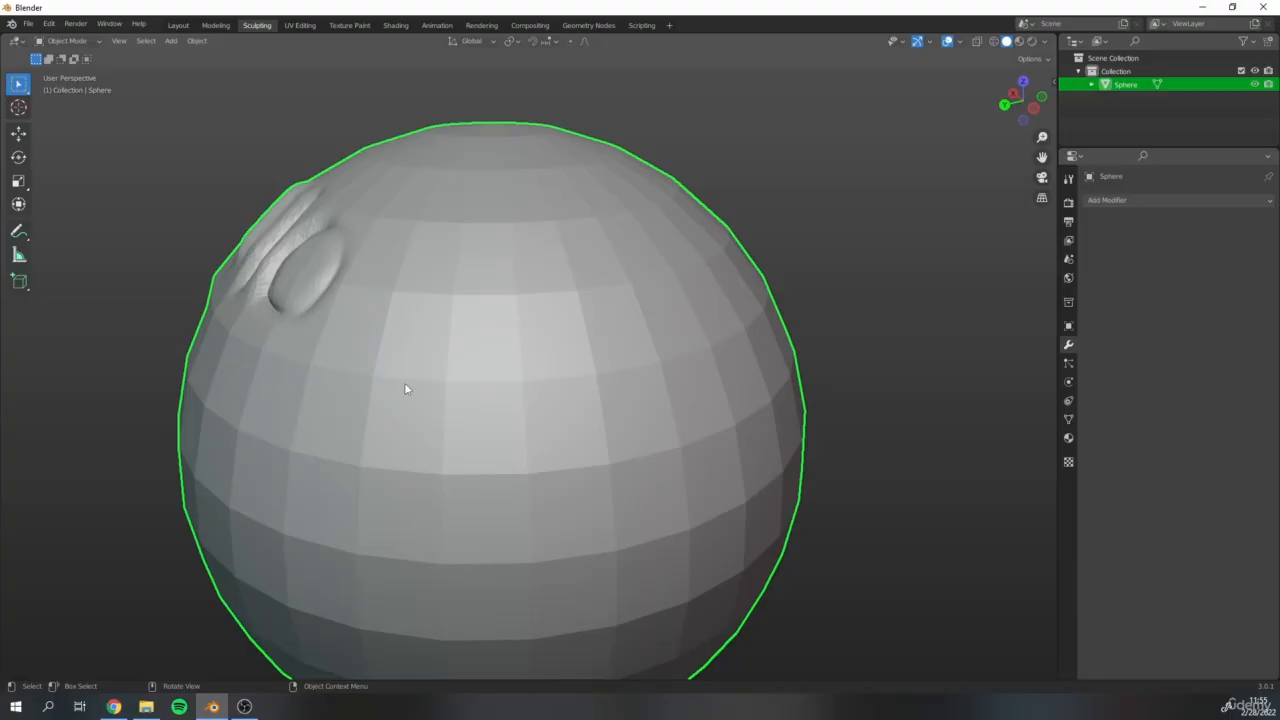
{"action": "mouse_move", "coordinate": [418, 430]}
{"action": "middle_mouse_down"}
{"action": "mouse_move", "coordinate": [414, 263]}
{"action": "mouse_move", "coordinate": [437, 286]}
{"action": "mouse_move", "coordinate": [226, 410]}
{"action": "middle_mouse_up"}
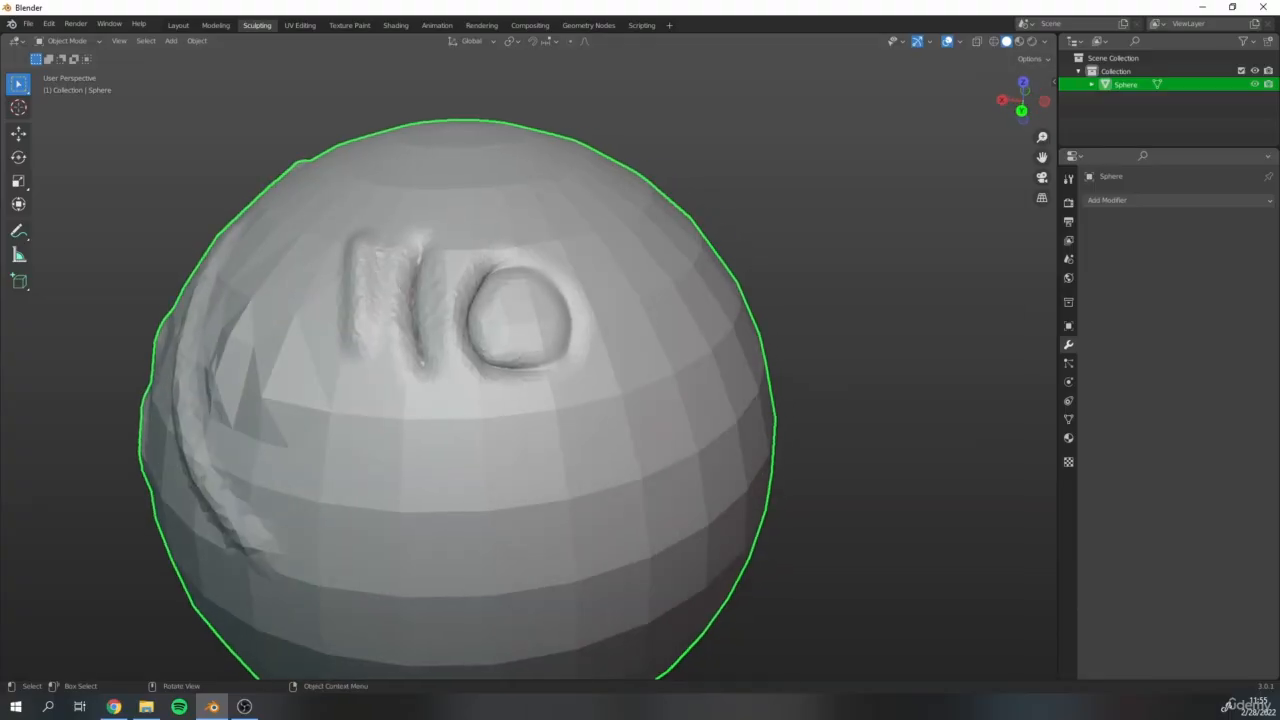
{"action": "middle_click_drag", "start_coordinate": [645, 338], "coordinate": [443, 286]}
{"action": "scroll", "coordinate": [443, 286], "scroll_direction": "up", "scroll_amount": 2}
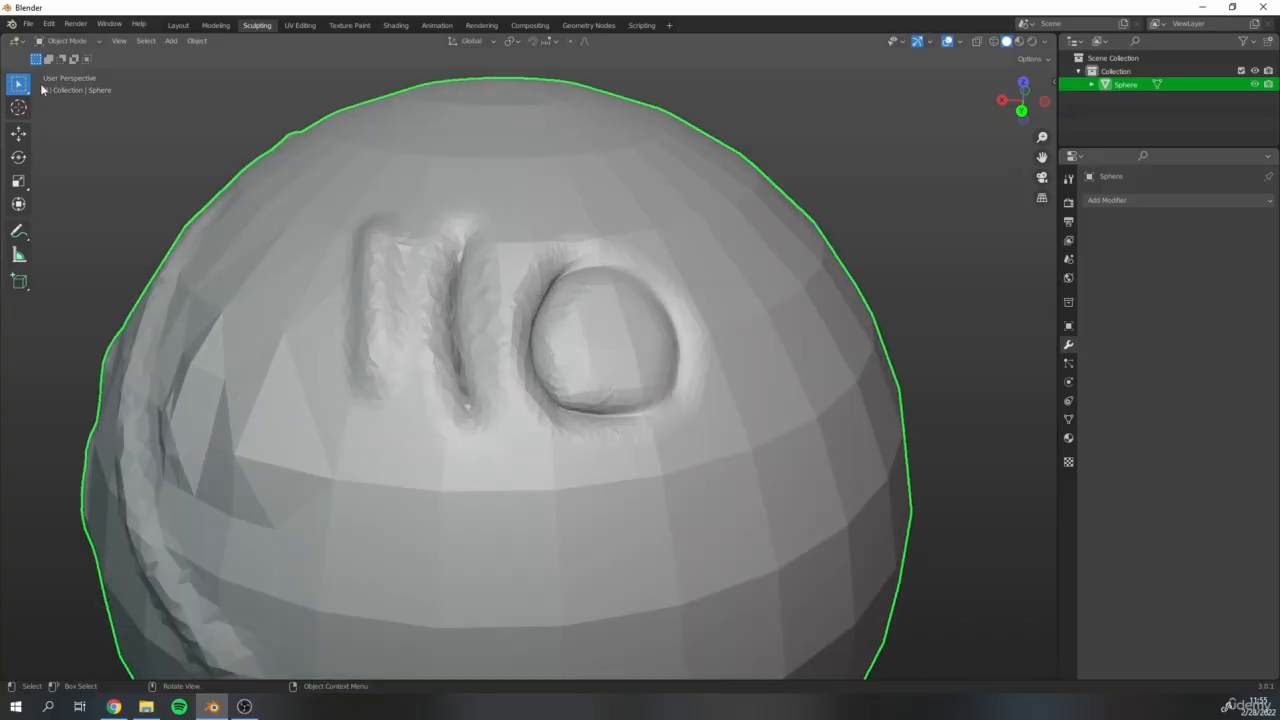
Return to Sculpt Mode and turn Dyntopo on again for the sphere, accepting the face data warning
{"action": "left_click", "coordinate": [60, 41]}
{"action": "left_click", "coordinate": [84, 85]}
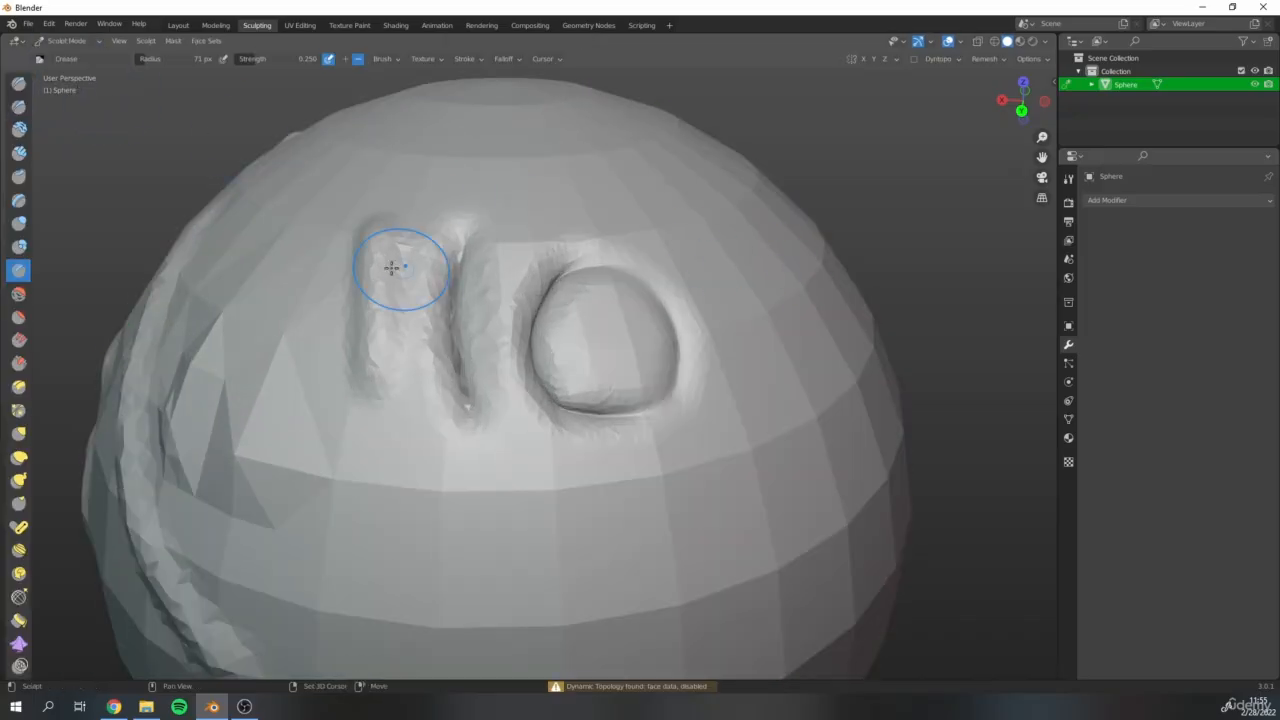
{"action": "middle_click_drag", "start_coordinate": [391, 268], "coordinate": [437, 234], "text": "shift"}
{"action": "left_click", "coordinate": [913, 58]}
{"action": "left_click", "coordinate": [868, 80]}
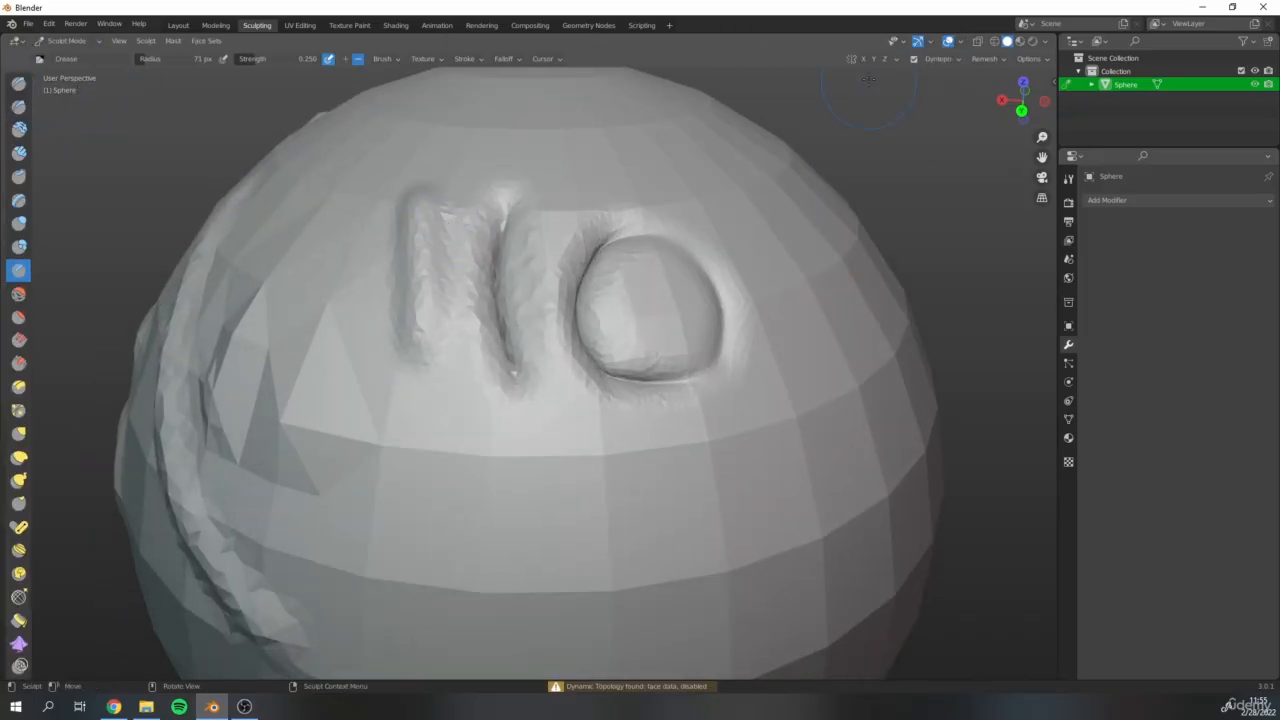
Set the Dyntopo refine method to Collapse Edges
{"action": "left_click", "coordinate": [950, 58]}
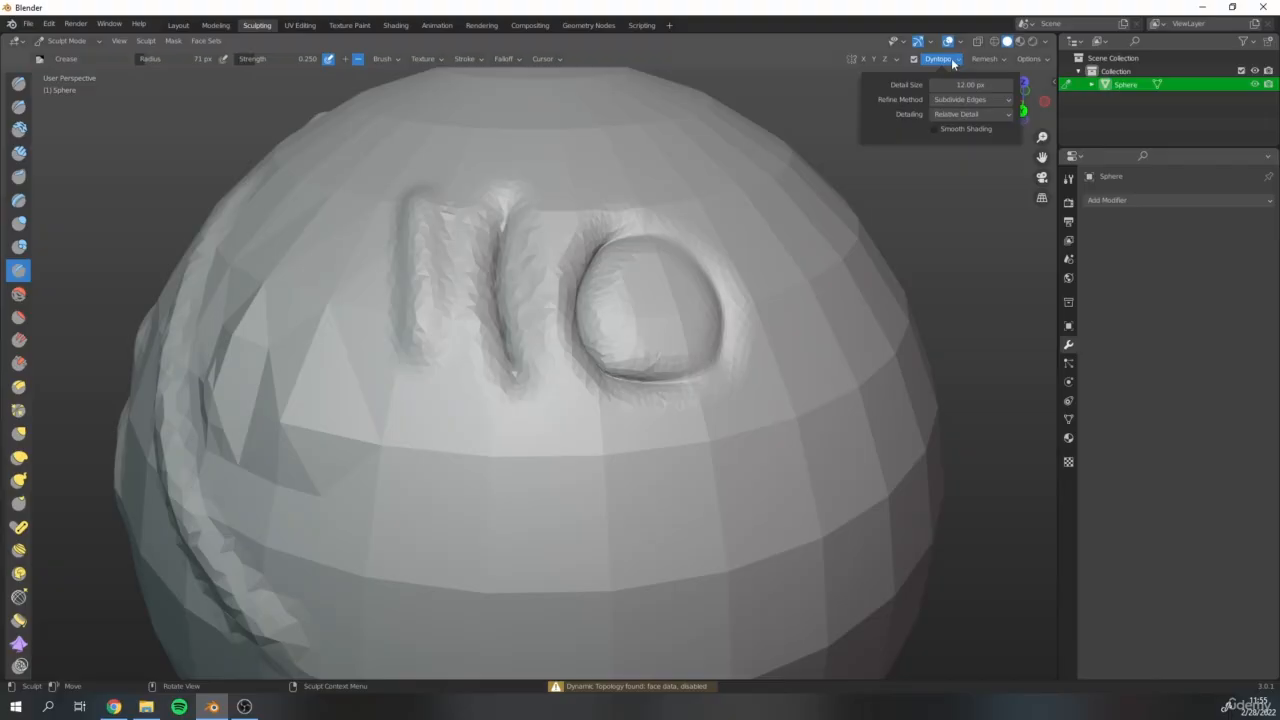
{"action": "left_click", "coordinate": [951, 58]}
{"action": "left_click", "coordinate": [945, 59]}
{"action": "left_click", "coordinate": [955, 100]}
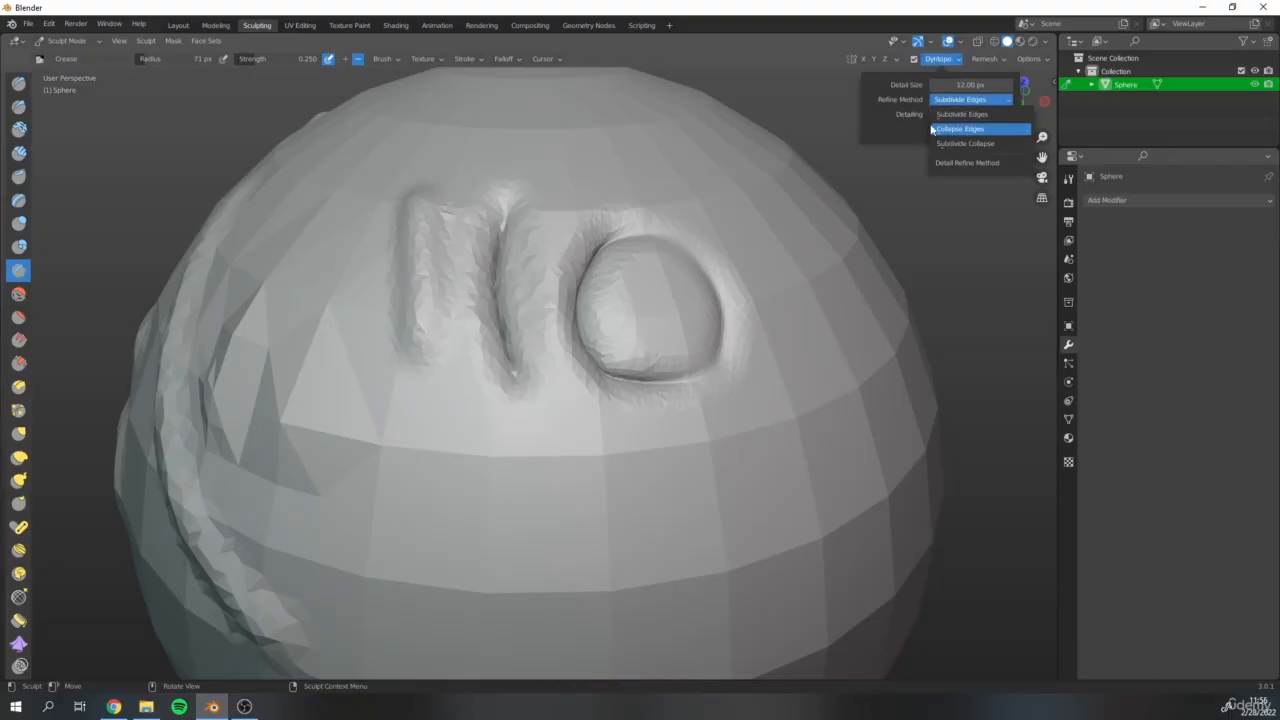
{"action": "left_click", "coordinate": [932, 129]}
{"action": "left_click", "coordinate": [960, 114]}
{"action": "left_click", "coordinate": [968, 128]}
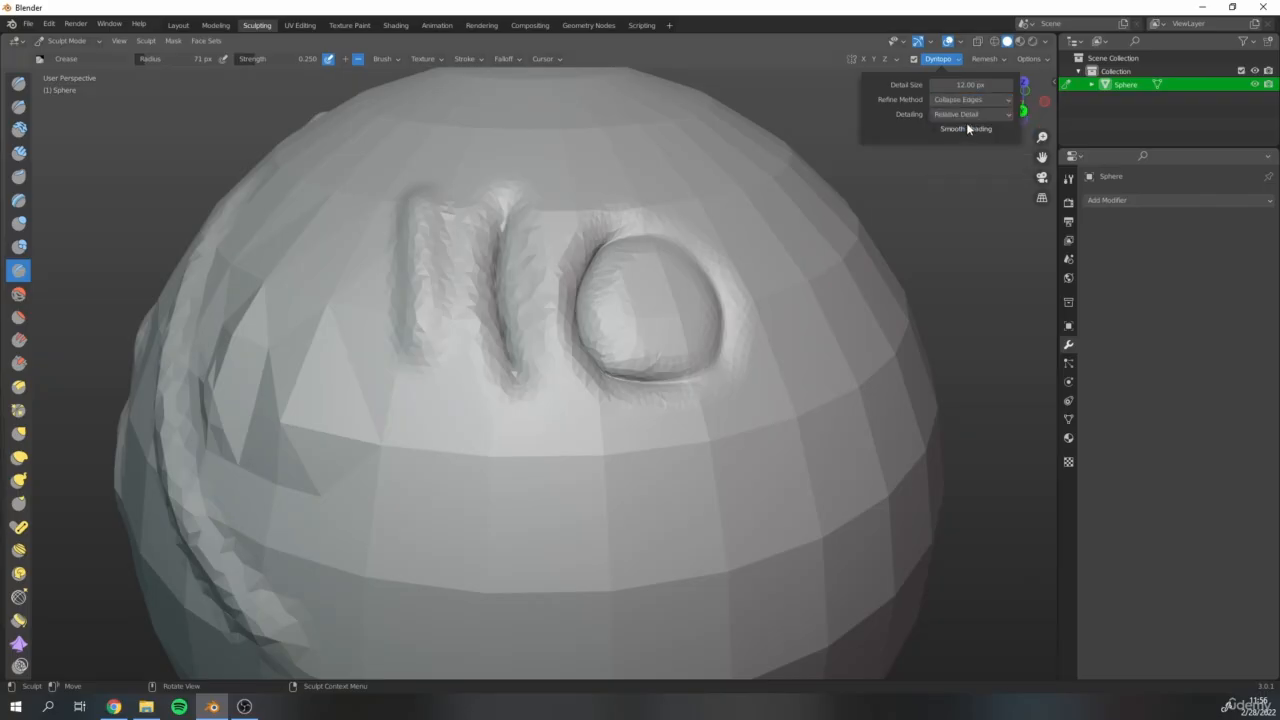
Sculpt with the Crease brush across the ridge farthest from the rounded loop, breaking up its upper part
{"action": "scroll", "coordinate": [506, 300], "scroll_direction": "up", "scroll_amount": 3}
{"action": "middle_click_drag", "start_coordinate": [506, 300], "coordinate": [491, 177], "text": "shift"}
{"action": "scroll", "coordinate": [491, 254], "scroll_direction": "down", "scroll_amount": 2}
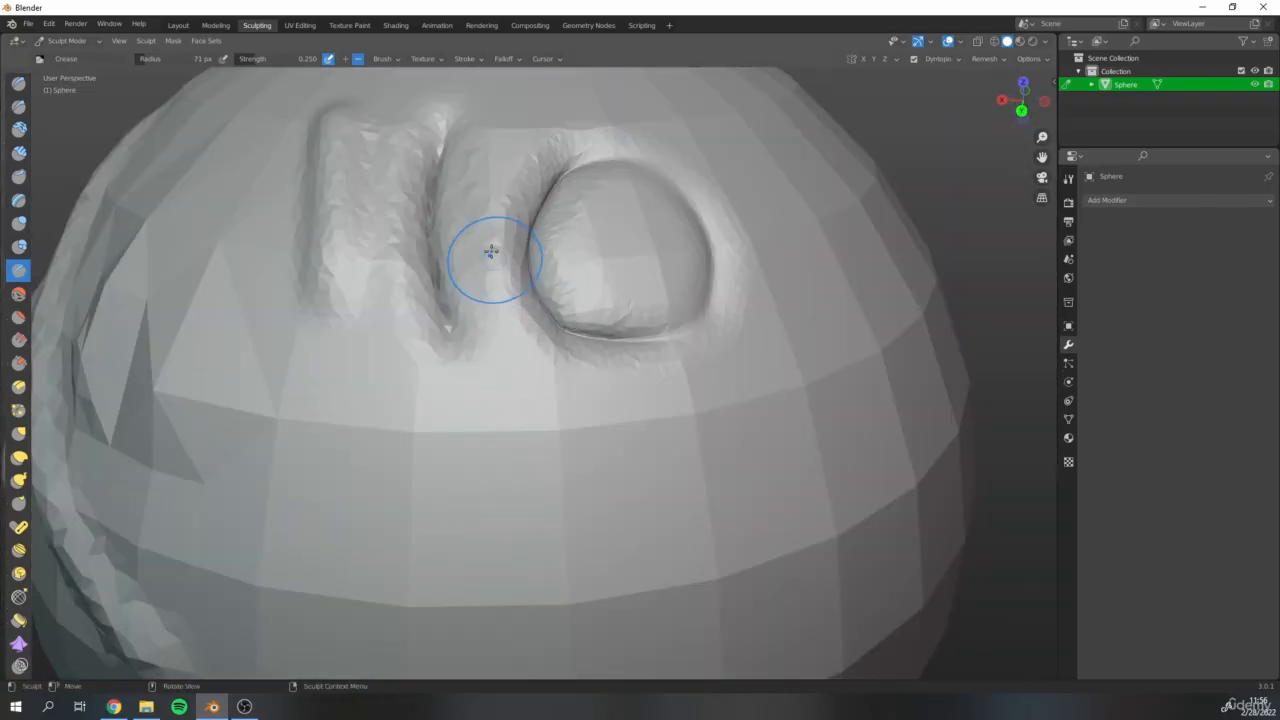
{"action": "middle_click_drag", "start_coordinate": [491, 254], "coordinate": [521, 358], "text": "shift"}
{"action": "middle_click_drag", "start_coordinate": [672, 386], "coordinate": [594, 189], "text": "shift"}
{"action": "scroll", "coordinate": [584, 314], "scroll_direction": "up", "scroll_amount": 1}
{"action": "scroll", "coordinate": [560, 270], "scroll_direction": "down", "scroll_amount": 2}
{"action": "scroll", "coordinate": [440, 346], "scroll_direction": "up", "scroll_amount": 4}
{"action": "middle_click_drag", "start_coordinate": [448, 270], "coordinate": [438, 355], "text": "shift"}
{"action": "scroll", "coordinate": [448, 349], "scroll_direction": "down", "scroll_amount": 1}
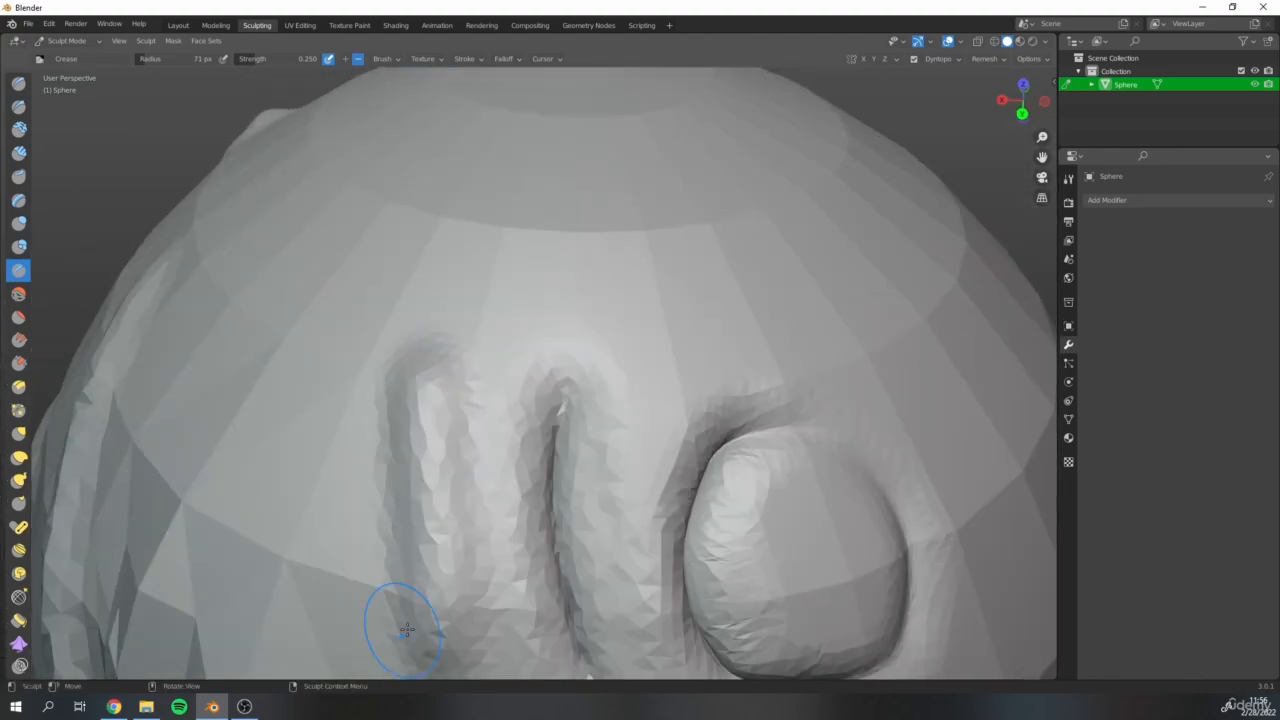
{"action": "mouse_move", "coordinate": [477, 531]}
{"action": "left_mouse_down"}
{"action": "mouse_move", "coordinate": [415, 480]}
{"action": "mouse_move", "coordinate": [356, 400]}
{"action": "mouse_move", "coordinate": [470, 515]}
{"action": "mouse_move", "coordinate": [420, 425]}
{"action": "mouse_move", "coordinate": [494, 484]}
{"action": "mouse_move", "coordinate": [430, 455]}
{"action": "left_mouse_up"}
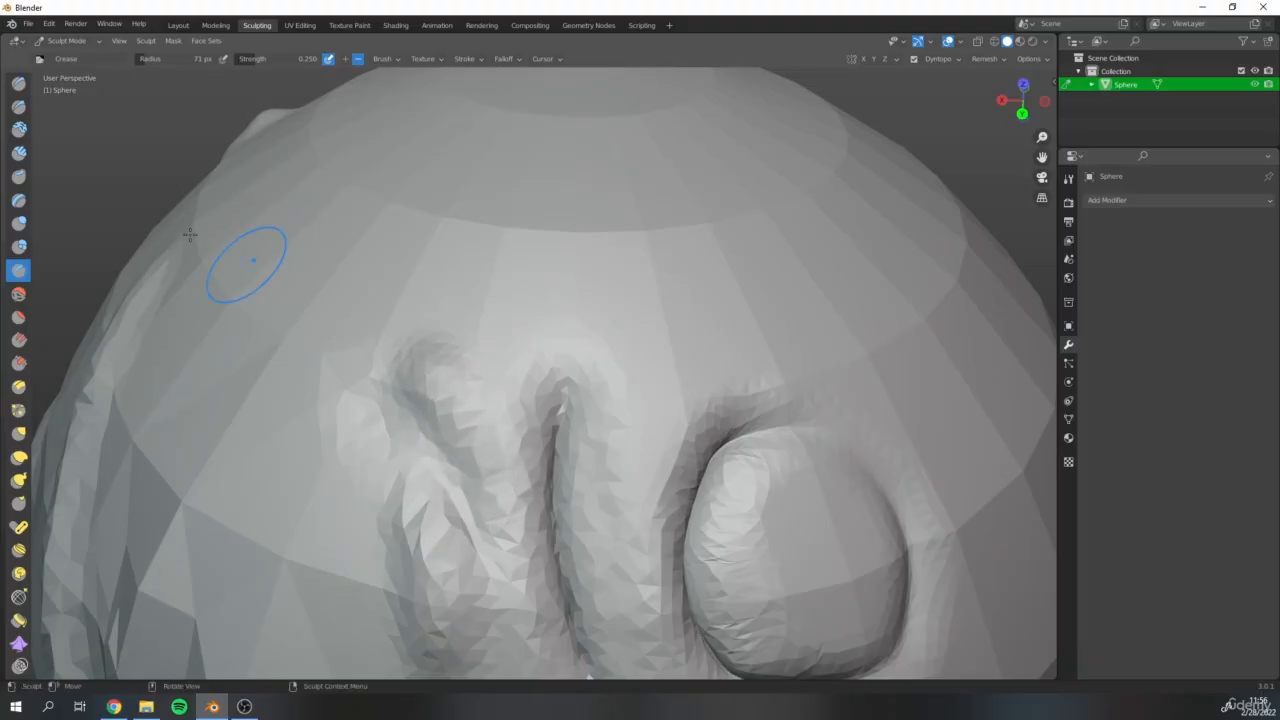
Build up uneven forms with the Draw brush inside the rounded loop and on the large faces just below it
{"action": "left_click", "coordinate": [18, 83]}
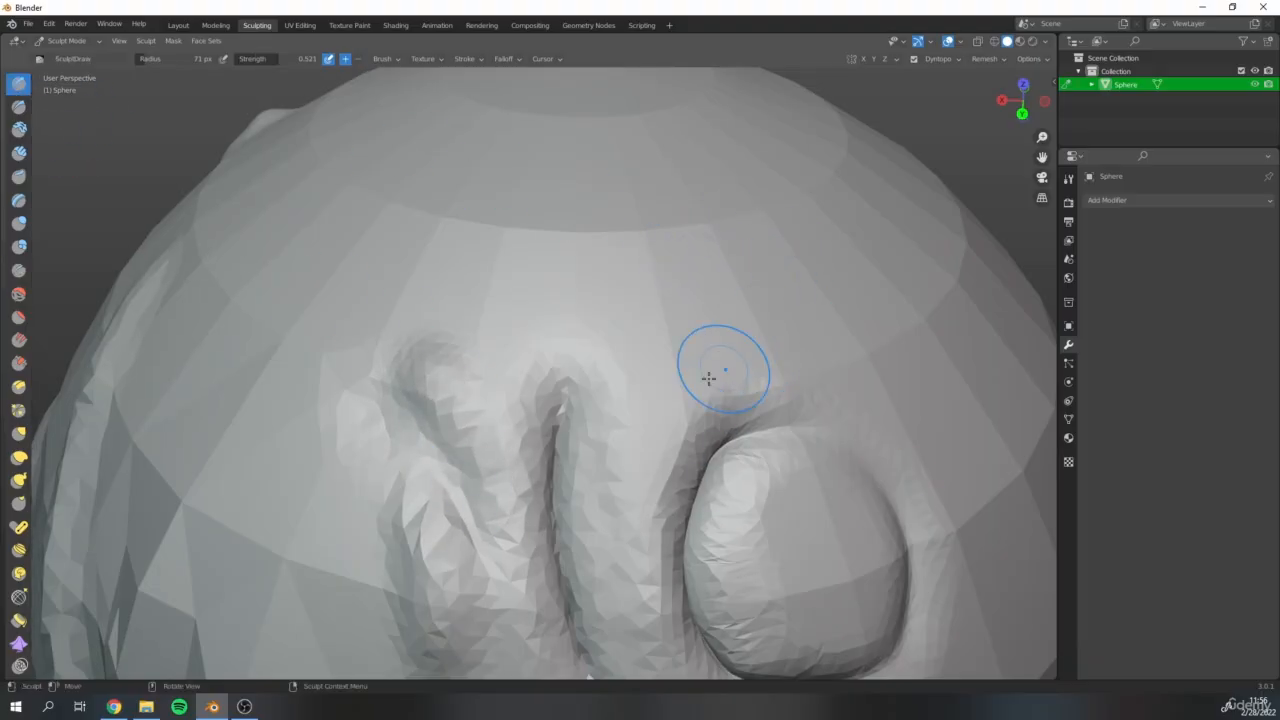
{"action": "scroll", "coordinate": [700, 378], "scroll_direction": "down", "scroll_amount": 2}
{"action": "middle_click_drag", "start_coordinate": [628, 374], "coordinate": [612, 290], "text": "shift"}
{"action": "scroll", "coordinate": [590, 355], "scroll_direction": "up", "scroll_amount": 2}
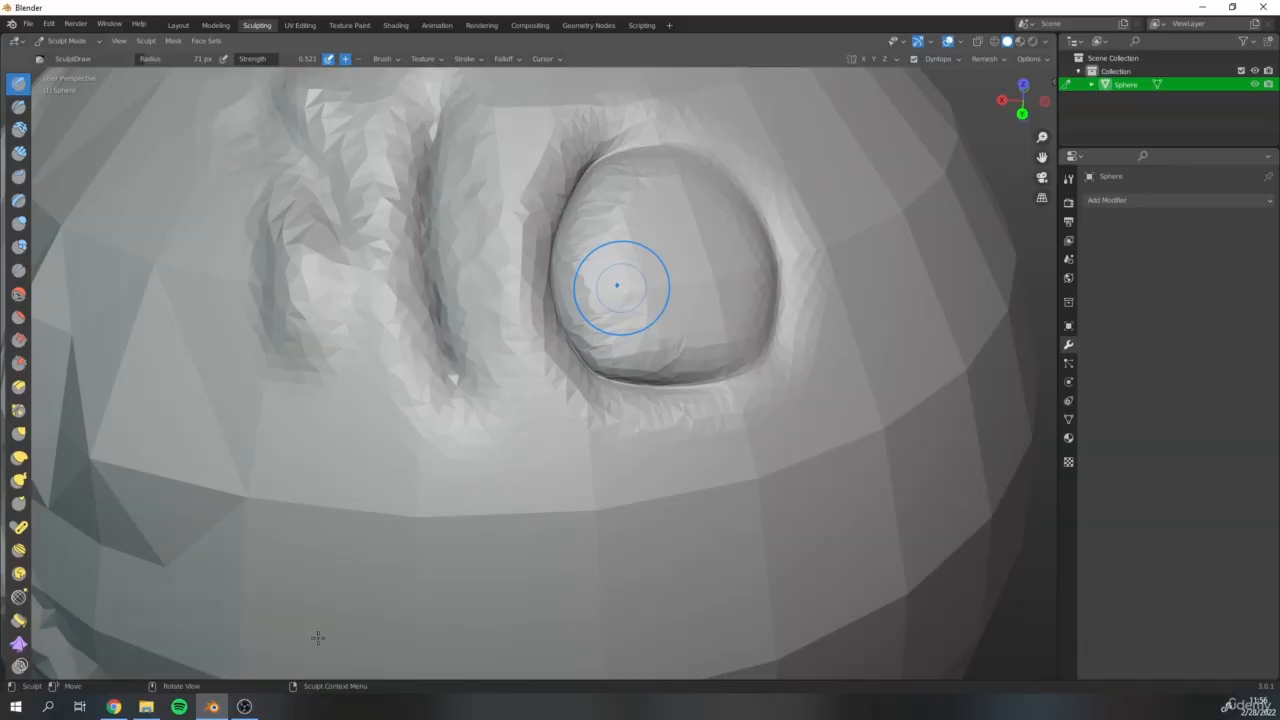
{"action": "mouse_move", "coordinate": [632, 235]}
{"action": "left_mouse_down"}
{"action": "mouse_move", "coordinate": [586, 240]}
{"action": "mouse_move", "coordinate": [586, 289]}
{"action": "mouse_move", "coordinate": [622, 336]}
{"action": "mouse_move", "coordinate": [585, 255]}
{"action": "mouse_move", "coordinate": [580, 300]}
{"action": "mouse_move", "coordinate": [590, 260]}
{"action": "mouse_move", "coordinate": [664, 353]}
{"action": "mouse_move", "coordinate": [640, 370]}
{"action": "mouse_move", "coordinate": [580, 245]}
{"action": "mouse_move", "coordinate": [620, 200]}
{"action": "mouse_move", "coordinate": [665, 300]}
{"action": "mouse_move", "coordinate": [709, 246]}
{"action": "mouse_move", "coordinate": [694, 523]}
{"action": "mouse_move", "coordinate": [586, 491]}
{"action": "mouse_move", "coordinate": [724, 533]}
{"action": "mouse_move", "coordinate": [740, 470]}
{"action": "mouse_move", "coordinate": [543, 477]}
{"action": "mouse_move", "coordinate": [600, 495]}
{"action": "mouse_move", "coordinate": [642, 486]}
{"action": "left_mouse_up"}
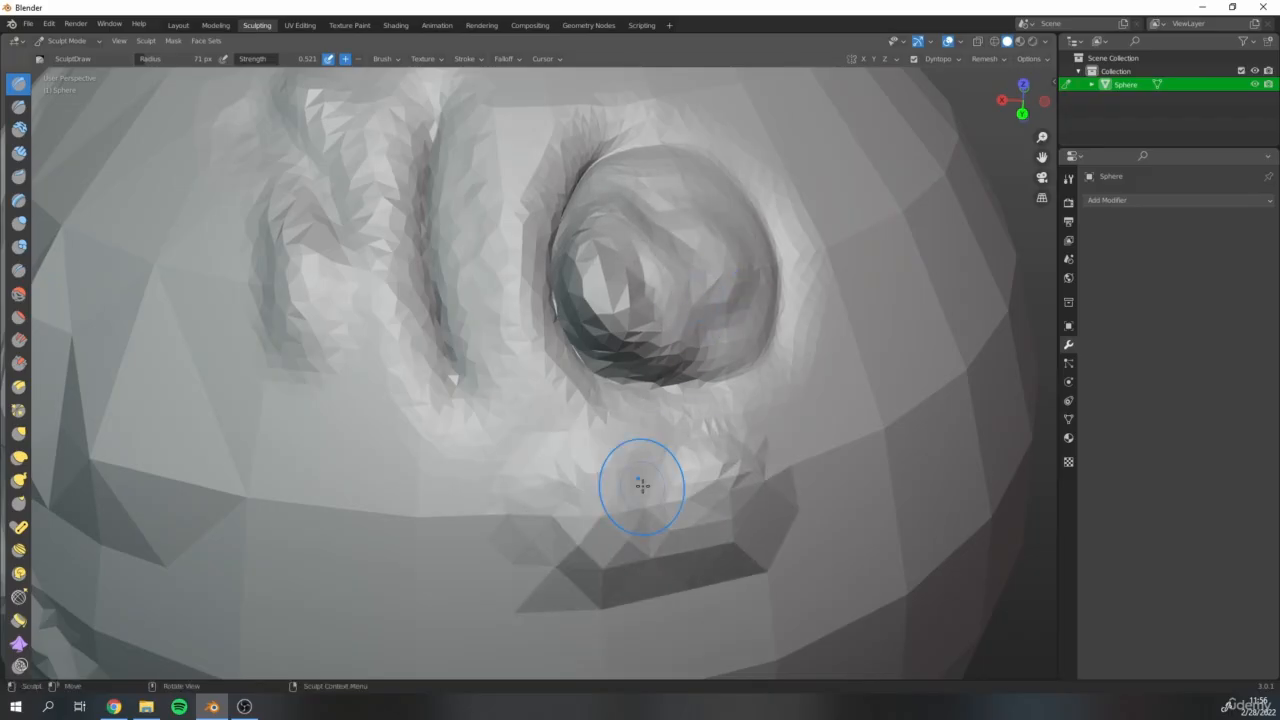
Increase the Dyntopo detail size above 12 px
{"action": "scroll", "coordinate": [864, 321], "scroll_direction": "down", "scroll_amount": 4}
{"action": "left_click", "coordinate": [955, 60]}
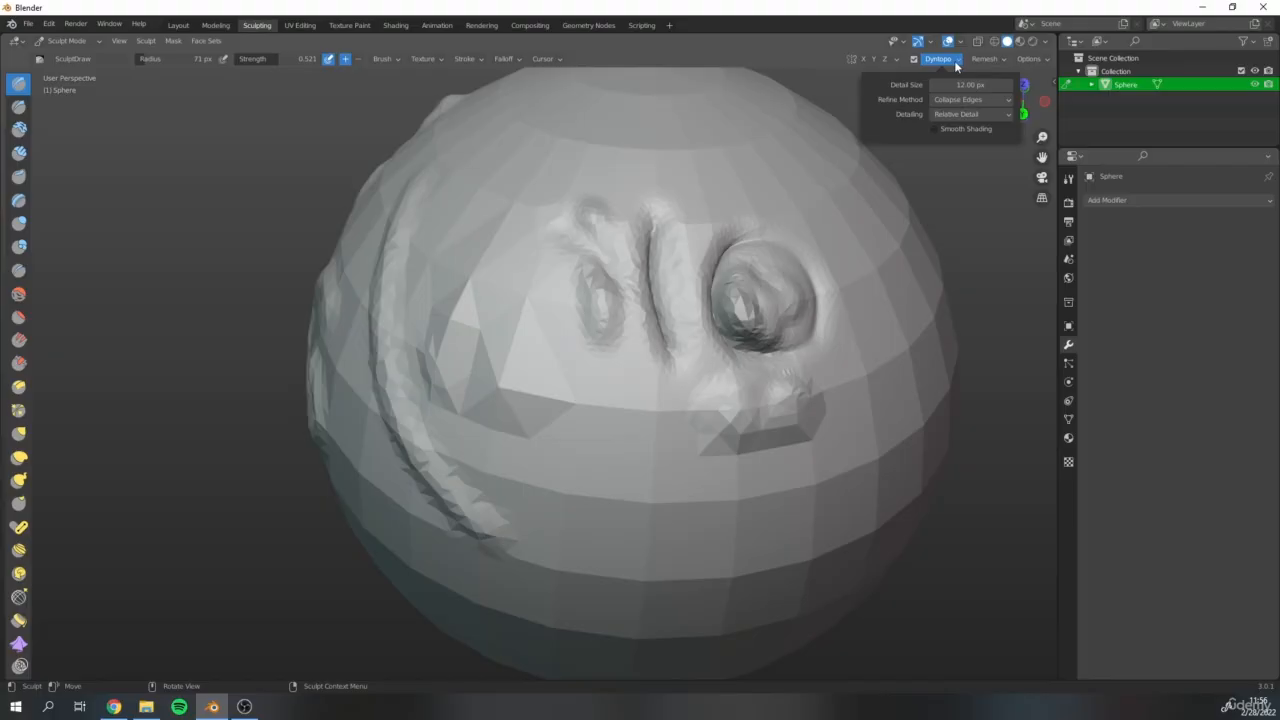
{"action": "scroll", "coordinate": [954, 195], "scroll_direction": "up", "scroll_amount": 5}
{"action": "left_click", "coordinate": [955, 60]}
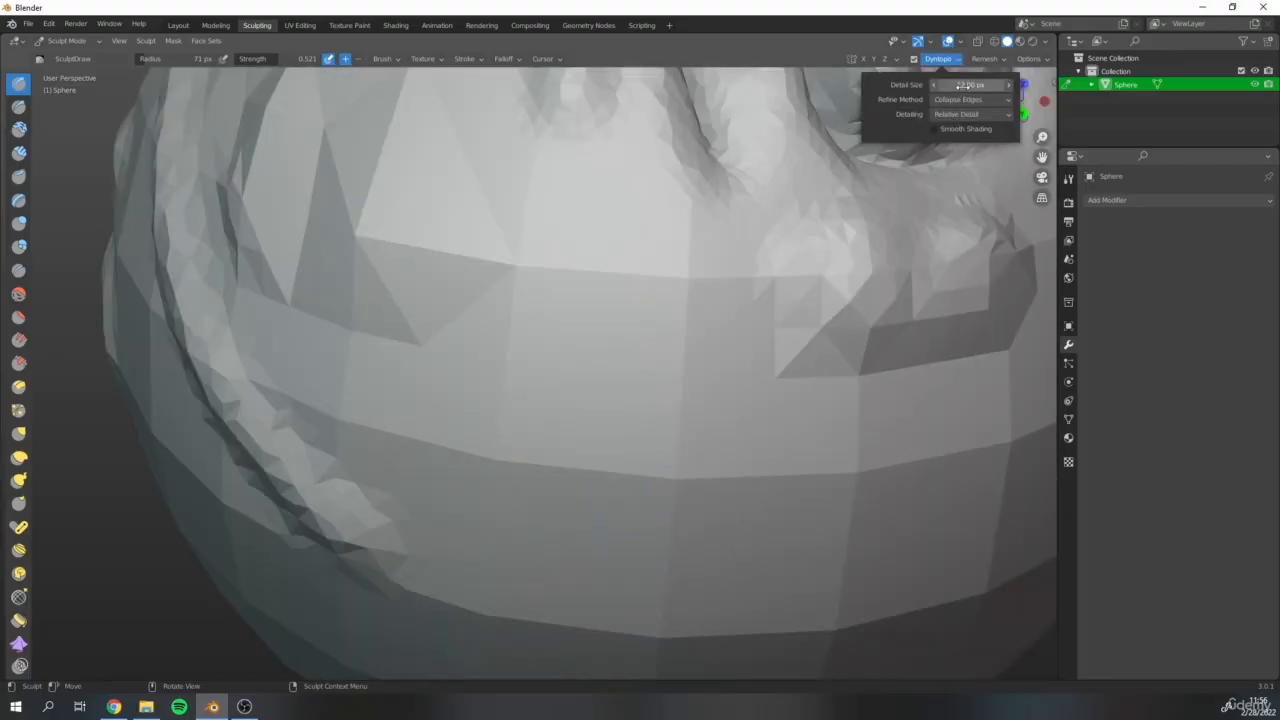
{"action": "middle_click_drag", "start_coordinate": [352, 251], "coordinate": [270, 430], "text": "shift"}
{"action": "scroll", "coordinate": [270, 430], "scroll_direction": "down", "scroll_amount": 4}
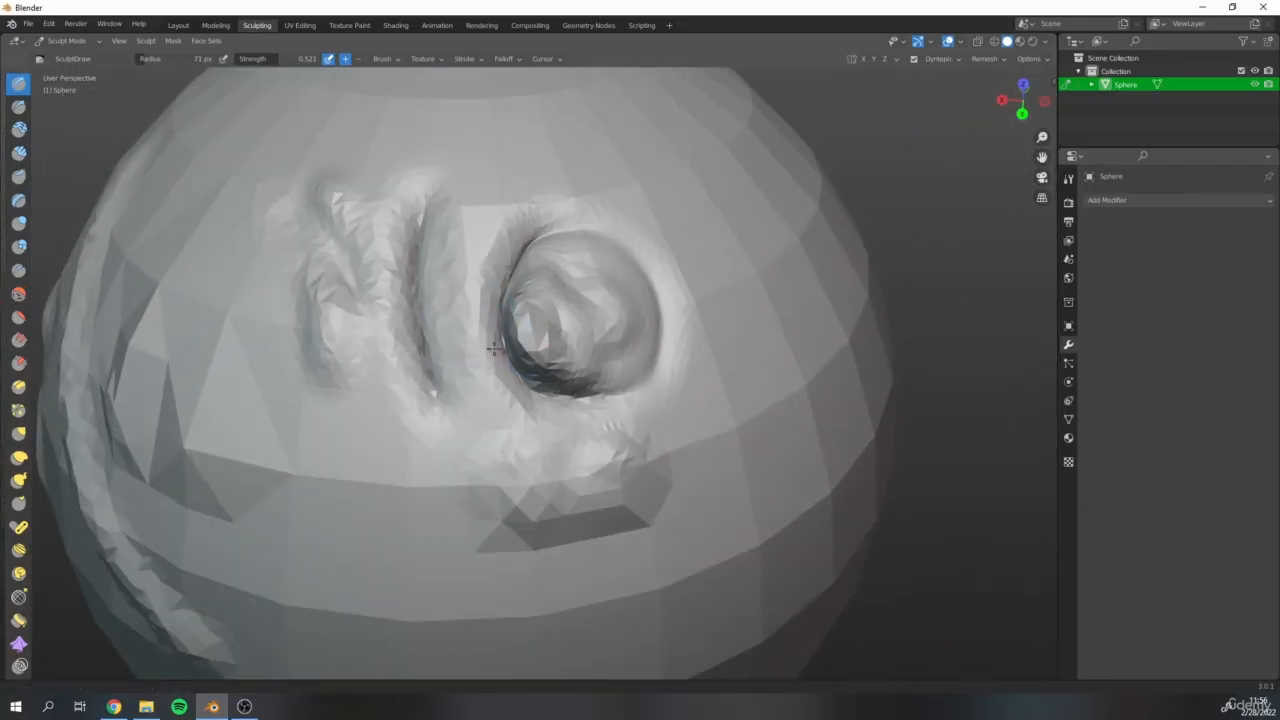
{"action": "scroll", "coordinate": [586, 306], "scroll_direction": "up", "scroll_amount": 6}
{"action": "left_click", "coordinate": [955, 64]}
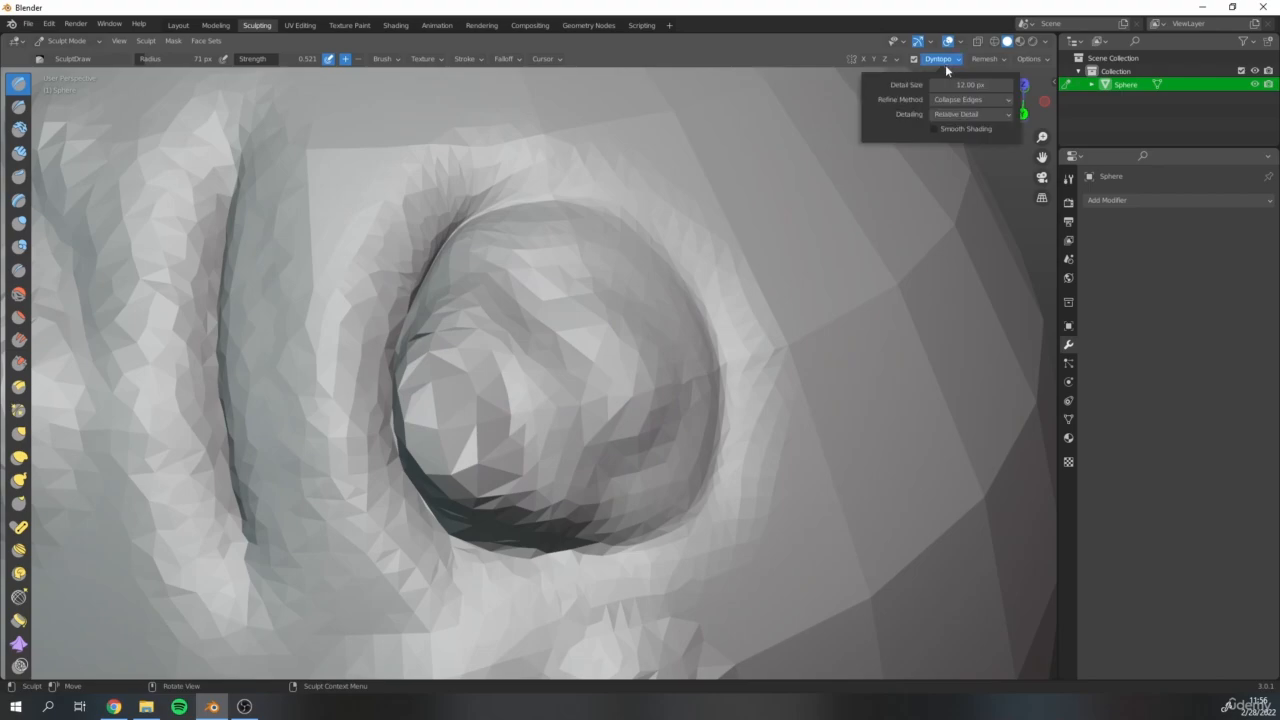
{"action": "left_click_drag", "start_coordinate": [970, 85], "coordinate": [972, 85]}
Add Draw strokes over the raised form inside the rounded loop and on the strip between the loop and the open groove
{"action": "mouse_move", "coordinate": [622, 273]}
{"action": "left_mouse_down"}
{"action": "mouse_move", "coordinate": [437, 442]}
{"action": "mouse_move", "coordinate": [566, 509]}
{"action": "mouse_move", "coordinate": [566, 496]}
{"action": "left_mouse_up"}
{"action": "mouse_move", "coordinate": [304, 248]}
{"action": "left_mouse_down"}
{"action": "mouse_move", "coordinate": [326, 466]}
{"action": "mouse_move", "coordinate": [353, 252]}
{"action": "left_mouse_up"}
{"action": "scroll", "coordinate": [402, 248], "scroll_direction": "down", "scroll_amount": 7}
{"action": "middle_click_drag", "start_coordinate": [360, 214], "coordinate": [530, 271], "text": "shift"}
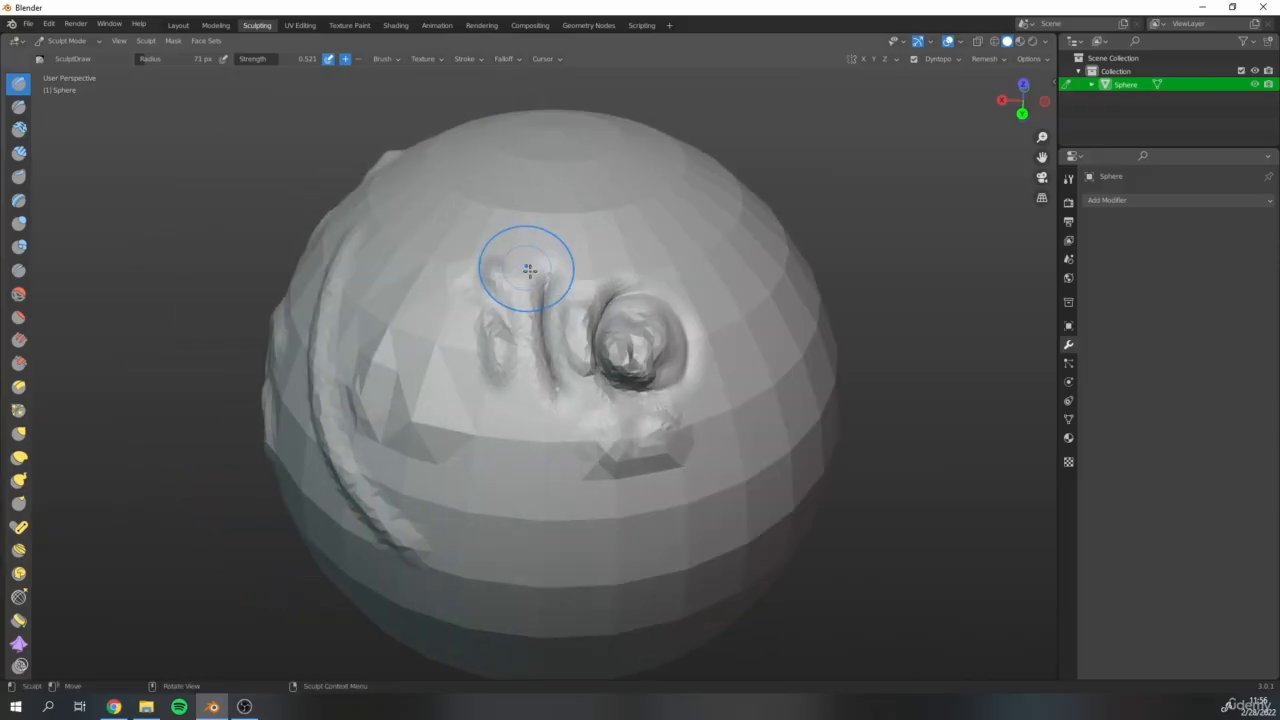
Set the Dyntopo detail size to 12 px
{"action": "scroll", "coordinate": [529, 270], "scroll_direction": "up", "scroll_amount": 3}
{"action": "left_click", "coordinate": [957, 59]}
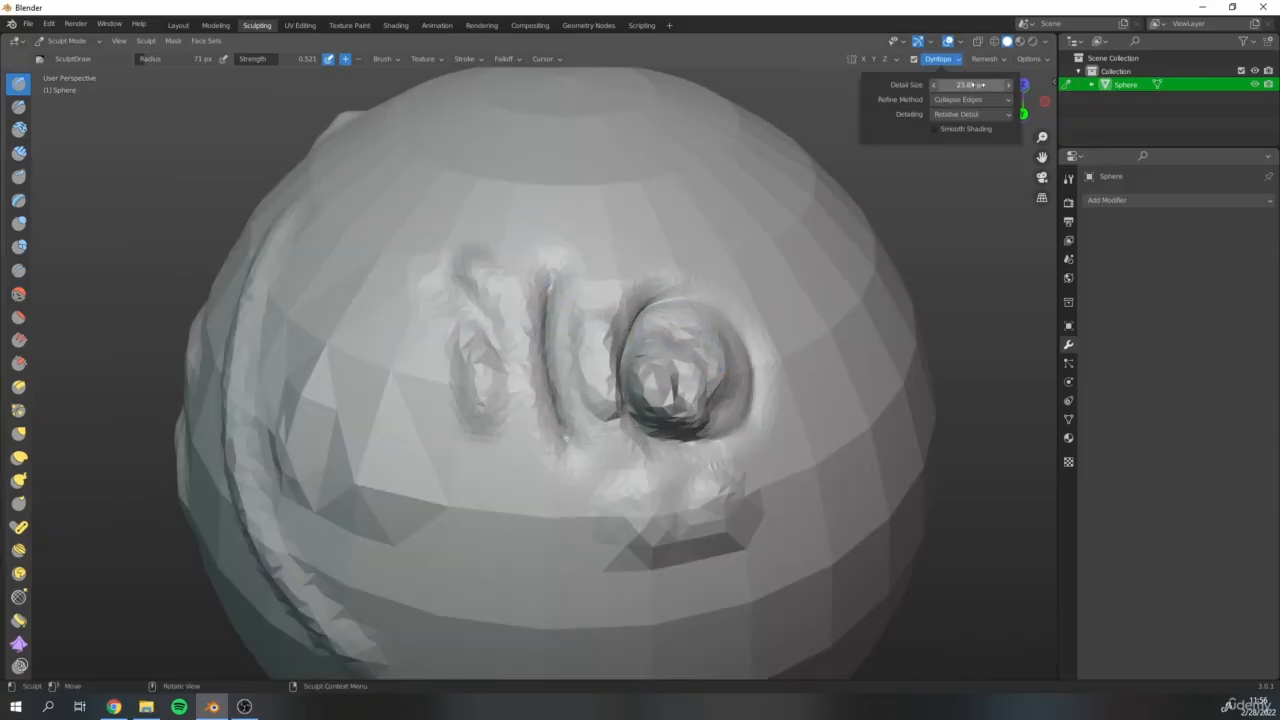
{"action": "key", "text": "Return"}
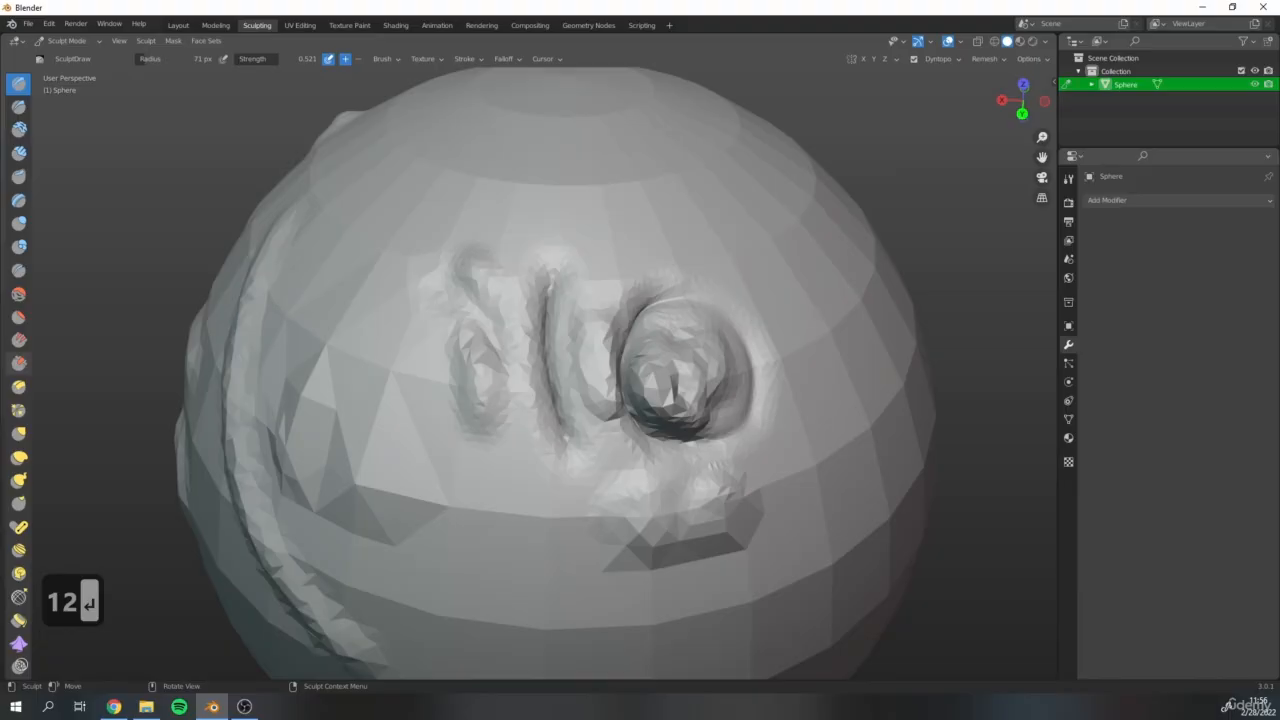
Smooth away the rounded loop, the open groove, the ridges and the Draw forms around them
{"action": "middle_click_drag", "start_coordinate": [800, 229], "coordinate": [640, 314]}
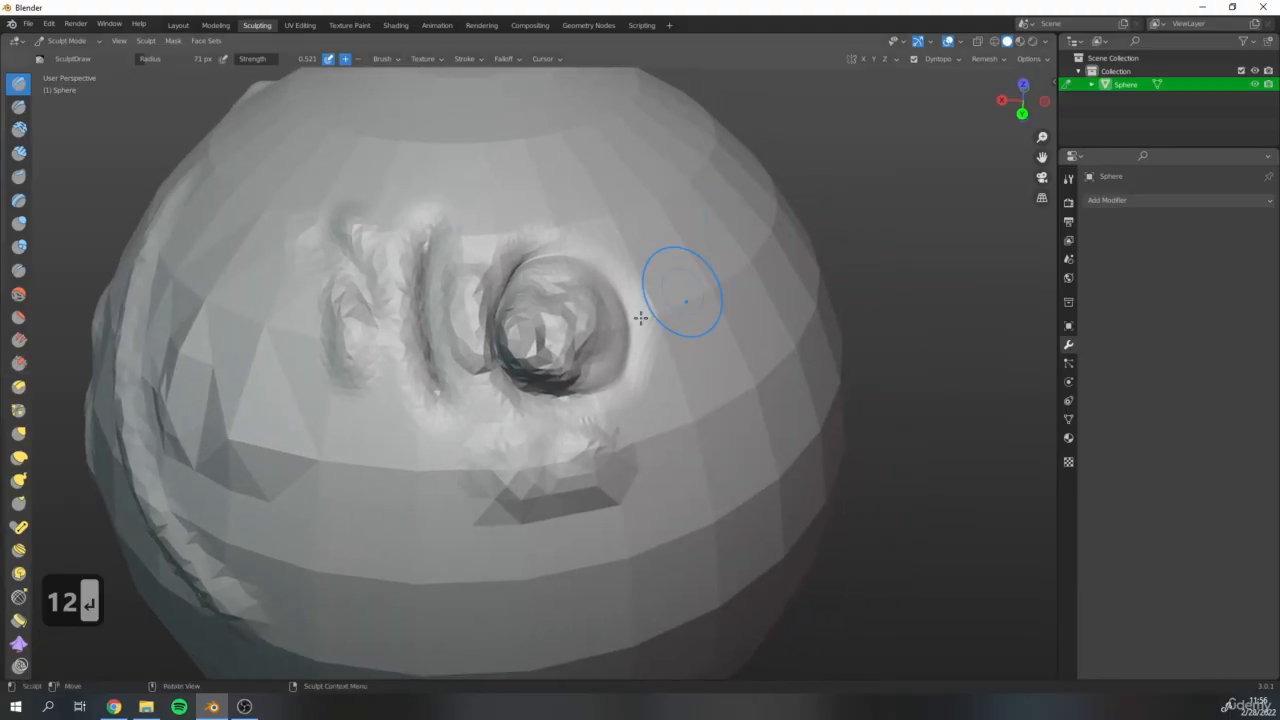
{"action": "middle_click_drag", "start_coordinate": [583, 223], "coordinate": [862, 401]}
{"action": "mouse_move", "coordinate": [645, 350]}
{"action": "middle_mouse_down"}
{"action": "mouse_move", "coordinate": [623, 329]}
{"action": "mouse_move", "coordinate": [443, 314]}
{"action": "mouse_move", "coordinate": [476, 393]}
{"action": "middle_mouse_up"}
{"action": "mouse_move", "coordinate": [476, 393]}
{"action": "left_mouse_down", "text": "shift"}
{"action": "mouse_move", "coordinate": [503, 386]}
{"action": "mouse_move", "coordinate": [491, 323]}
{"action": "mouse_move", "coordinate": [455, 440]}
{"action": "mouse_move", "coordinate": [479, 296]}
{"action": "mouse_move", "coordinate": [414, 229]}
{"action": "mouse_move", "coordinate": [366, 289]}
{"action": "mouse_move", "coordinate": [430, 520]}
{"action": "mouse_move", "coordinate": [408, 469]}
{"action": "mouse_move", "coordinate": [403, 257]}
{"action": "mouse_move", "coordinate": [369, 315]}
{"action": "left_mouse_up", "text": "shift"}
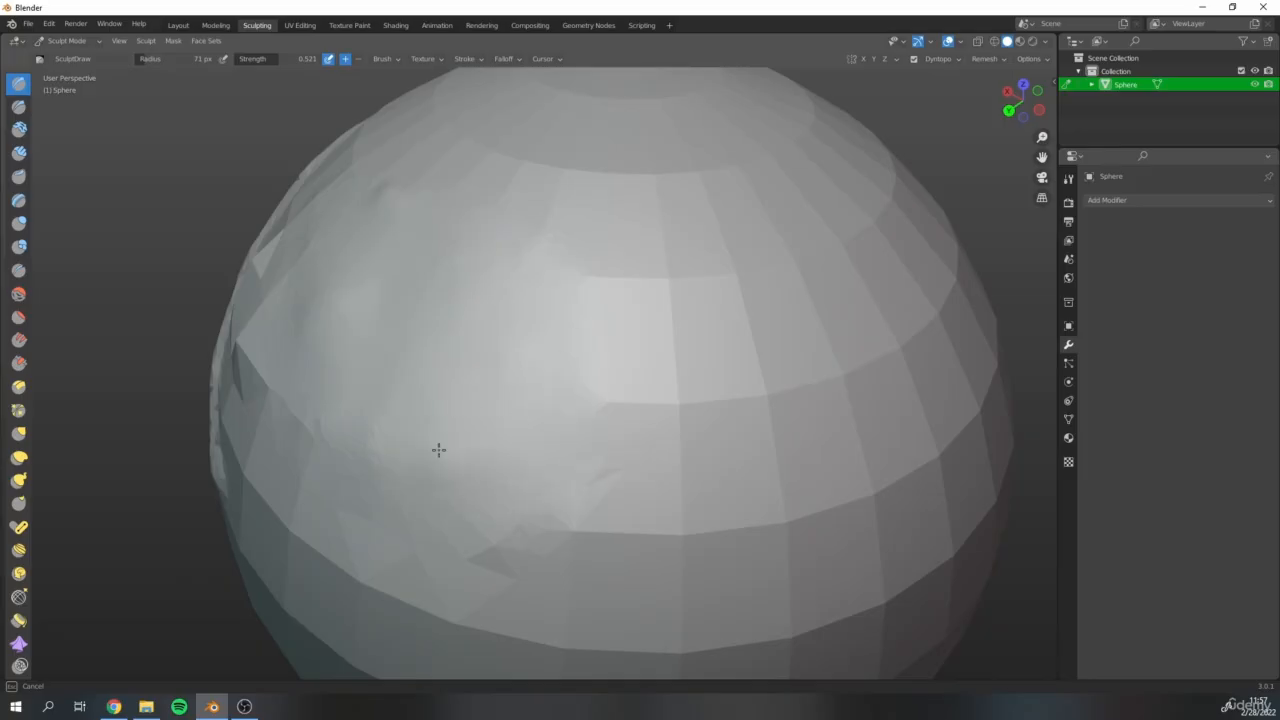
{"action": "mouse_move", "coordinate": [261, 368]}
{"action": "left_mouse_down", "text": "shift"}
{"action": "mouse_move", "coordinate": [258, 308]}
{"action": "mouse_move", "coordinate": [275, 325]}
{"action": "left_mouse_up", "text": "shift"}
Smooth the remaining jagged faces between the flattened area and the long curved ridge
{"action": "scroll", "coordinate": [600, 352], "scroll_direction": "down", "scroll_amount": 3}
{"action": "middle_click_drag", "start_coordinate": [620, 354], "coordinate": [722, 352]}
{"action": "scroll", "coordinate": [483, 300], "scroll_direction": "up", "scroll_amount": 3}
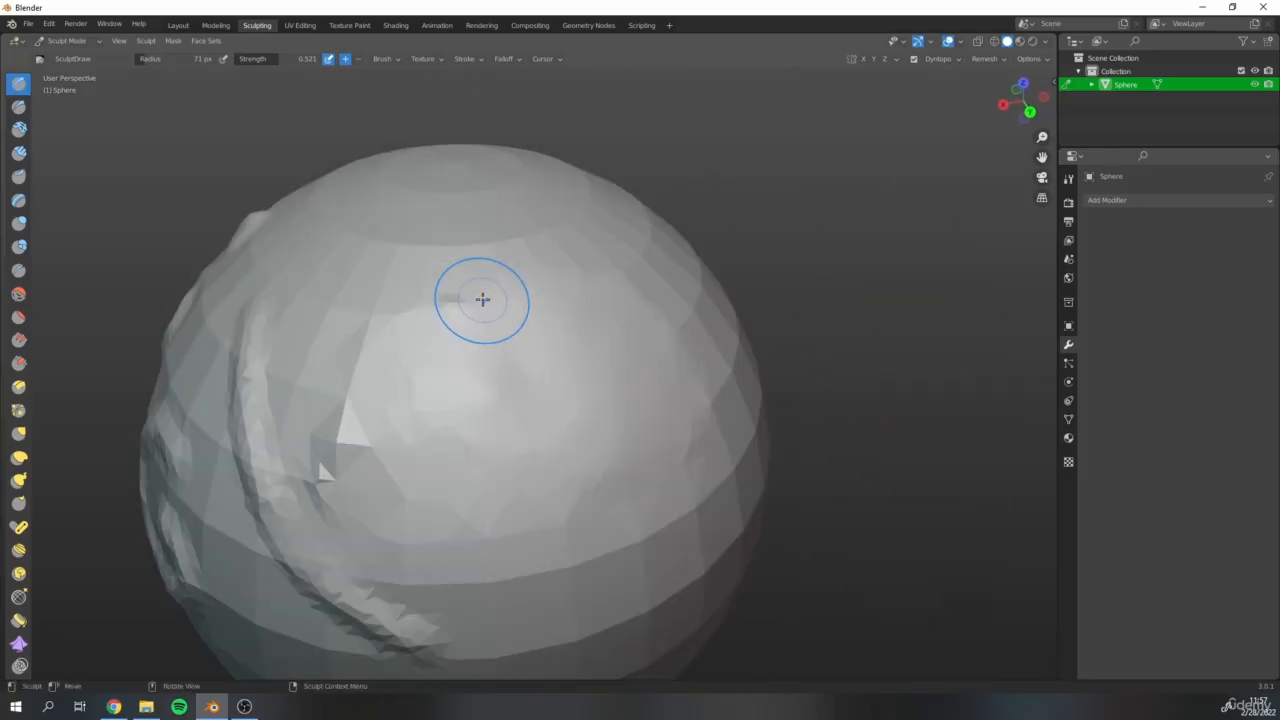
{"action": "mouse_move", "coordinate": [490, 340]}
{"action": "left_mouse_down", "text": "shift"}
{"action": "mouse_move", "coordinate": [378, 350]}
{"action": "mouse_move", "coordinate": [263, 314]}
{"action": "mouse_move", "coordinate": [486, 371]}
{"action": "mouse_move", "coordinate": [666, 363]}
{"action": "left_mouse_up", "text": "shift"}
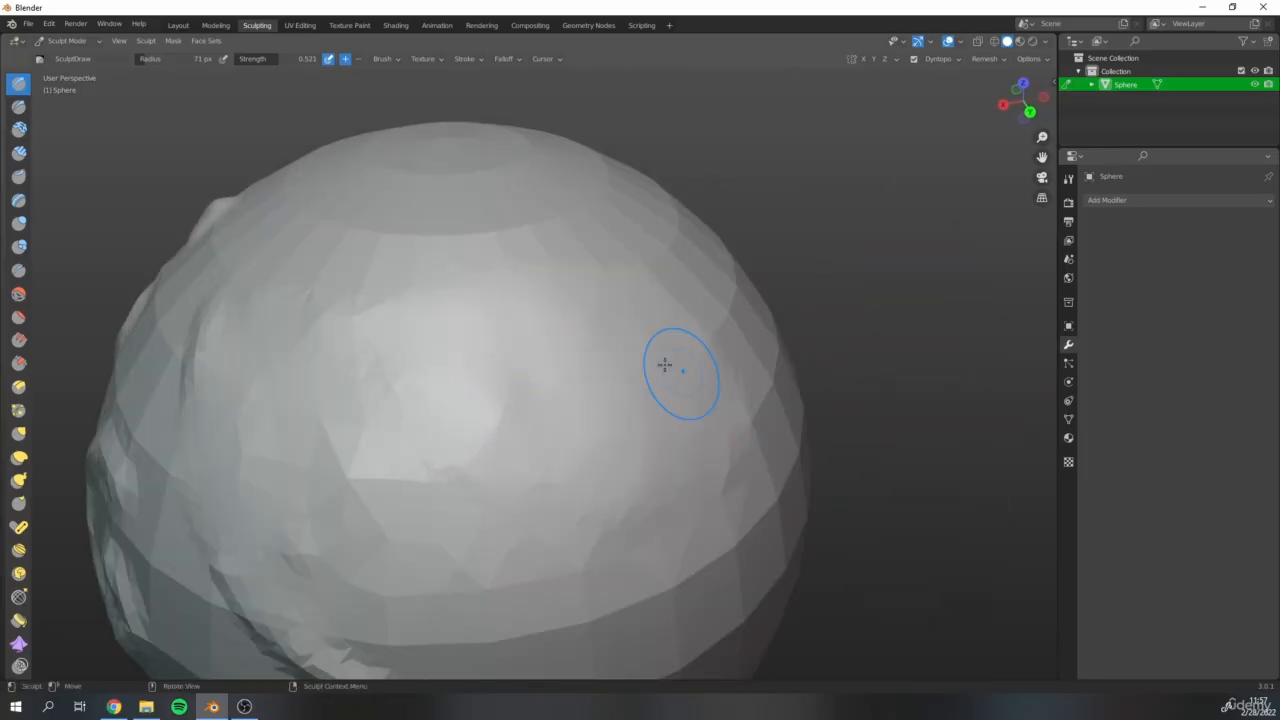
{"action": "mouse_move", "coordinate": [666, 363]}
{"action": "middle_mouse_down"}
{"action": "mouse_move", "coordinate": [645, 370]}
{"action": "mouse_move", "coordinate": [674, 383]}
{"action": "mouse_move", "coordinate": [537, 377]}
{"action": "middle_mouse_up"}
{"action": "scroll", "coordinate": [674, 383], "scroll_direction": "down", "scroll_amount": 1}
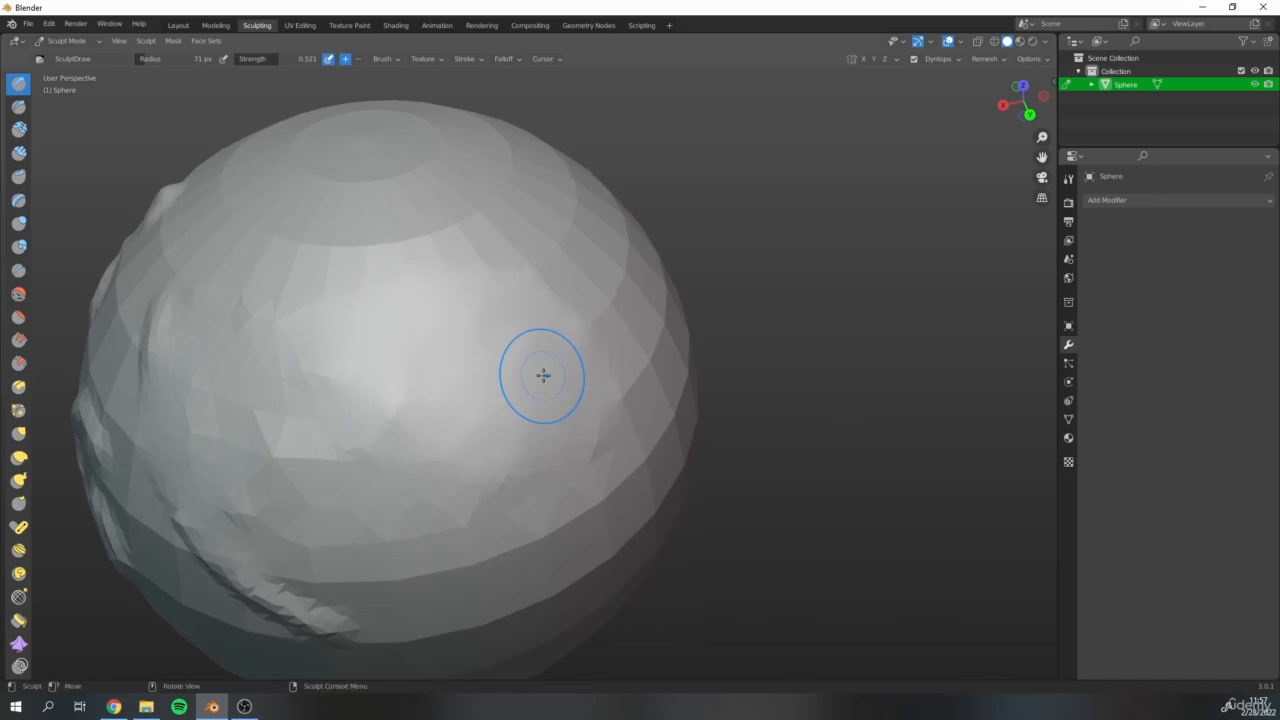
Set the Dyntopo refine method to Subdivide Collapse and review the Dyntopo settings
{"action": "scroll", "coordinate": [484, 404], "scroll_direction": "up", "scroll_amount": 4}
{"action": "scroll", "coordinate": [520, 404], "scroll_direction": "down", "scroll_amount": 2}
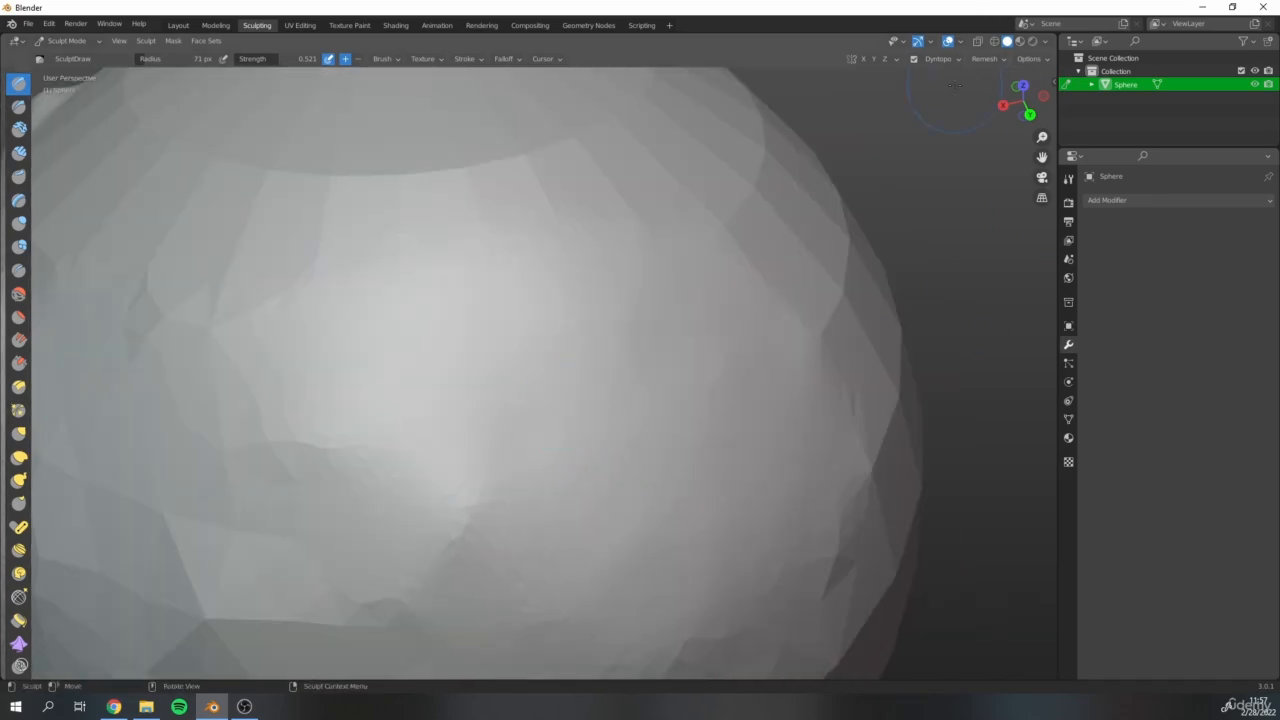
{"action": "left_click", "coordinate": [958, 59]}
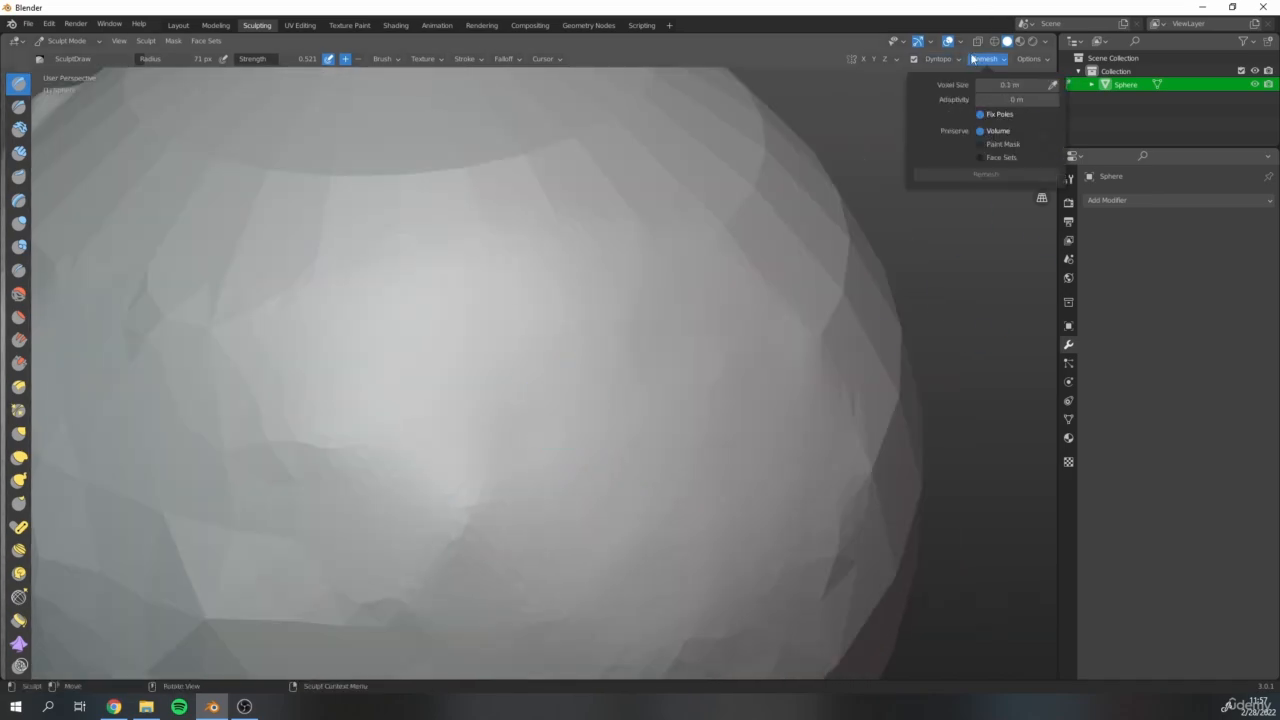
{"action": "left_click", "coordinate": [952, 102]}
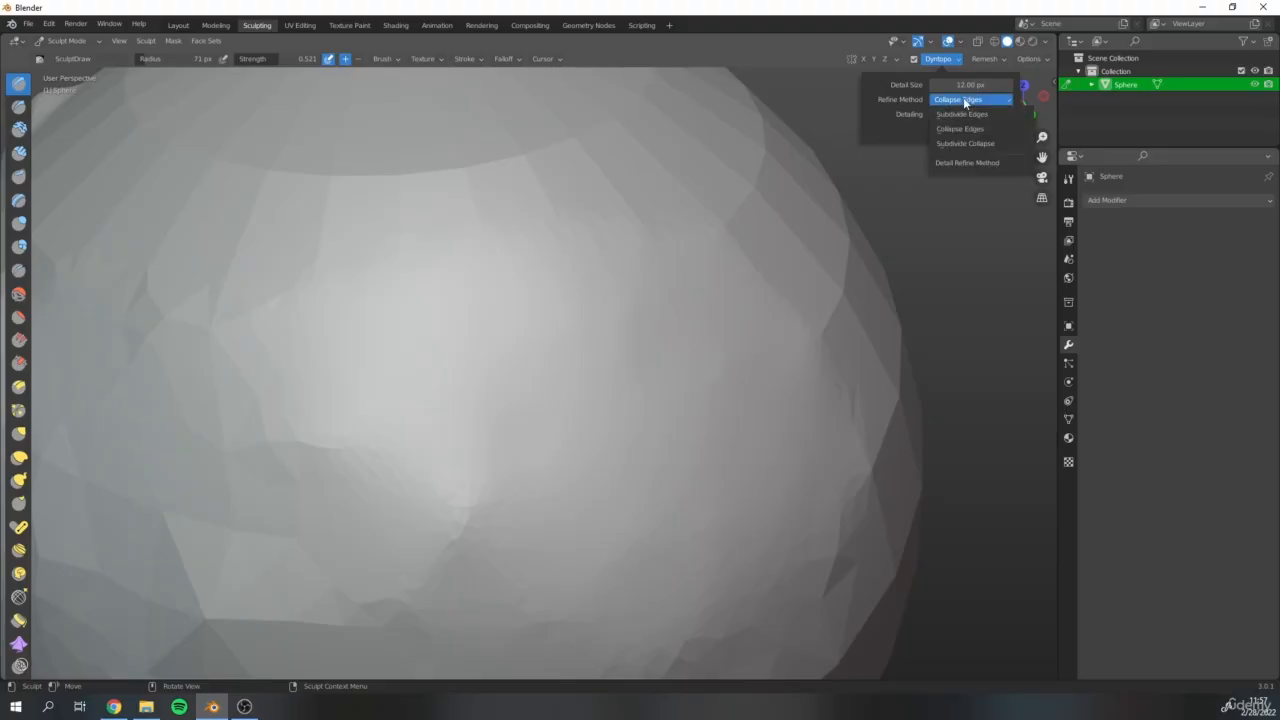
{"action": "left_click", "coordinate": [966, 145]}
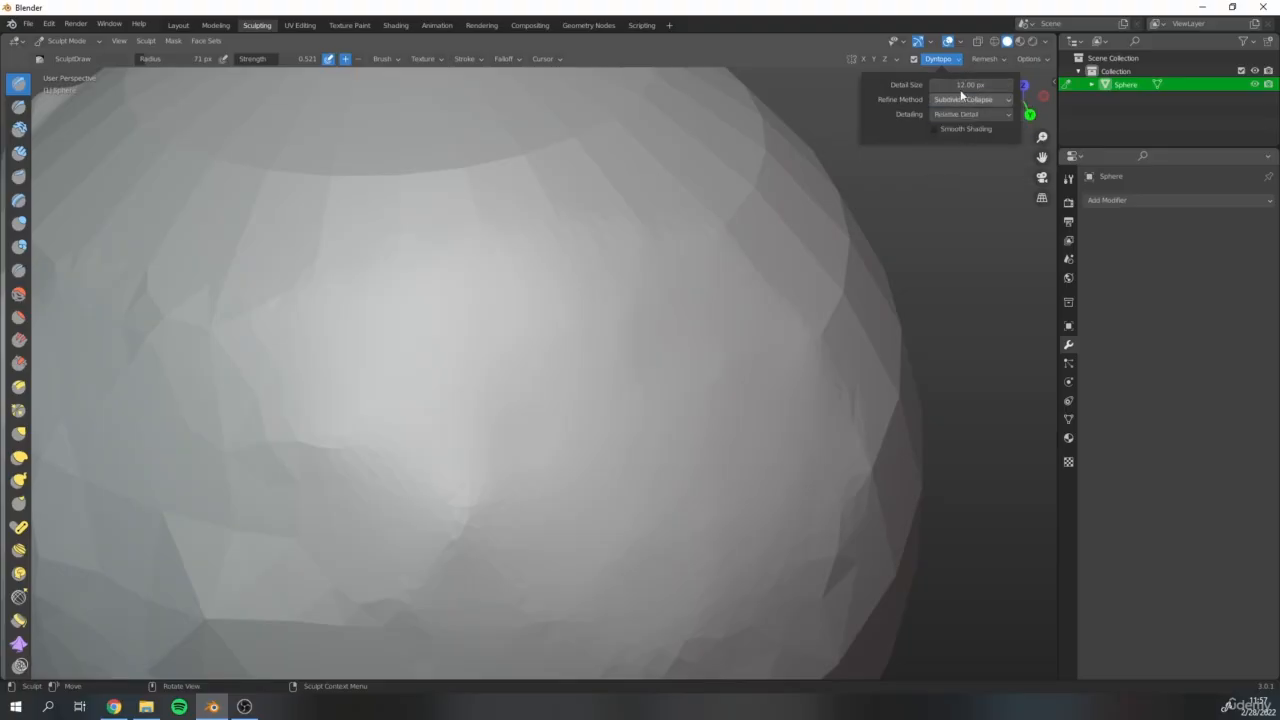
{"action": "middle_click_drag", "start_coordinate": [466, 229], "coordinate": [491, 177]}
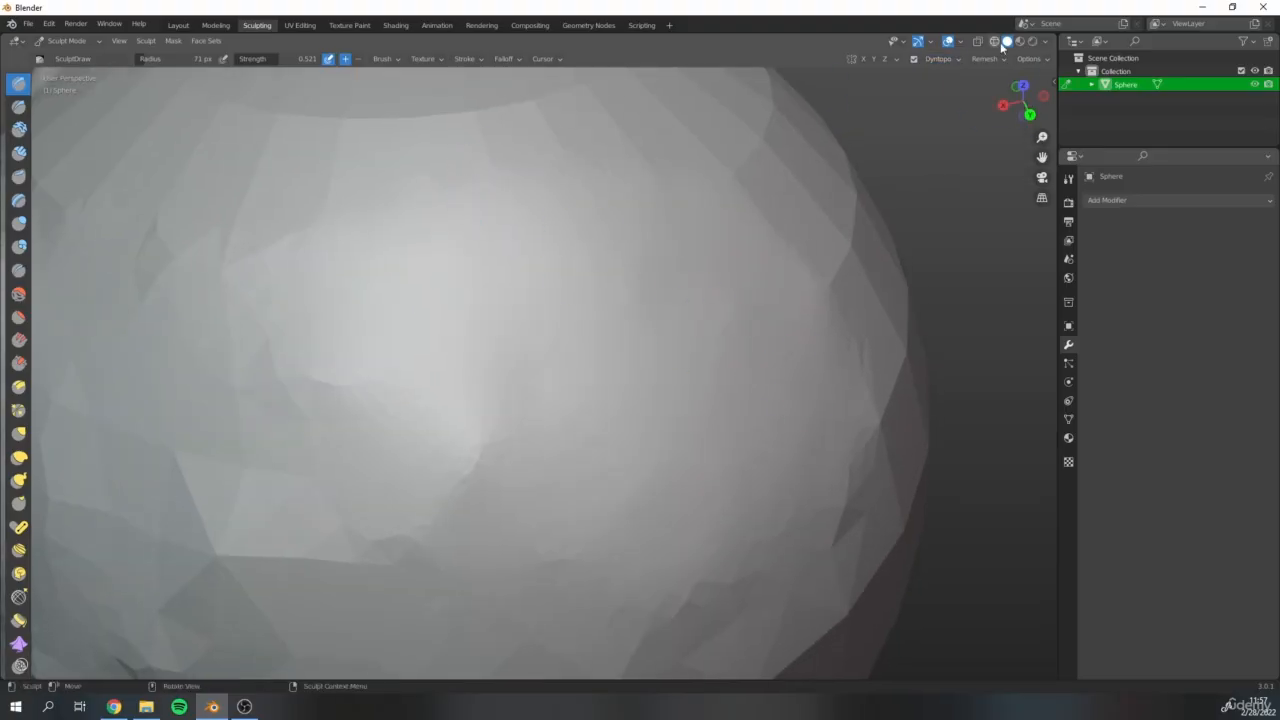
{"action": "left_click", "coordinate": [943, 58]}
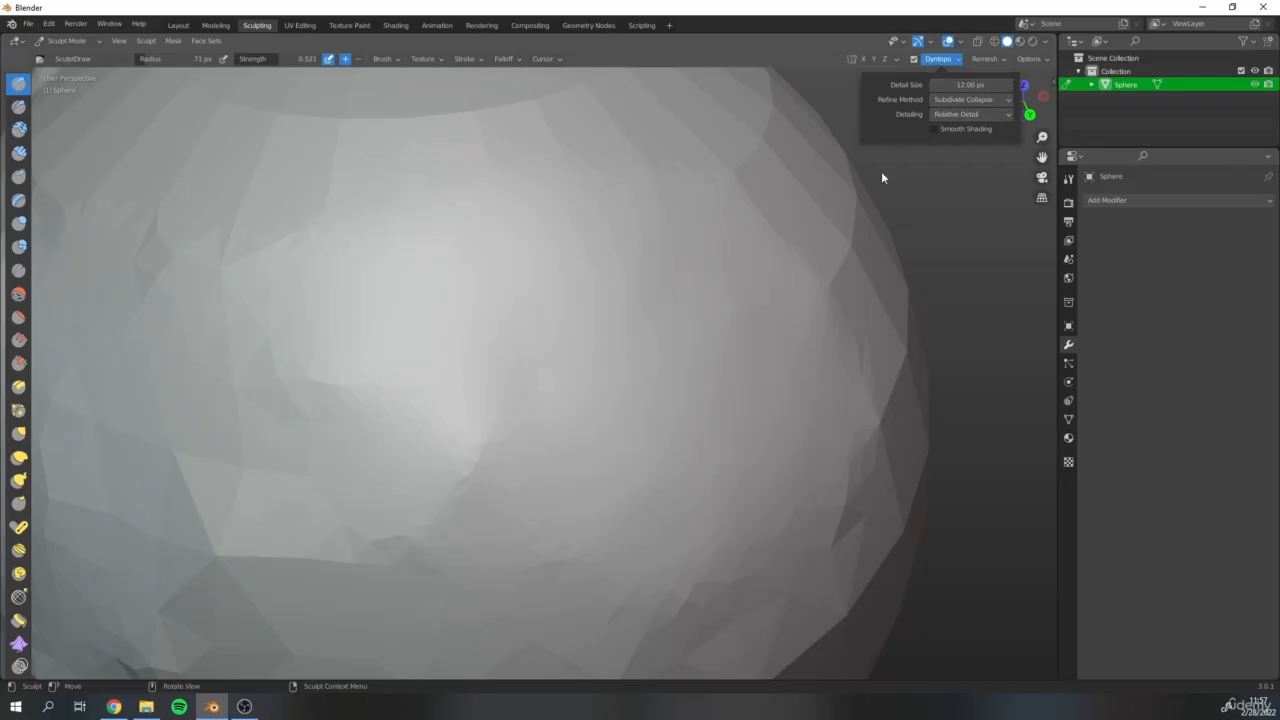
{"action": "middle_click_drag", "start_coordinate": [692, 199], "coordinate": [735, 184], "text": "shift"}
{"action": "left_click", "coordinate": [951, 62]}
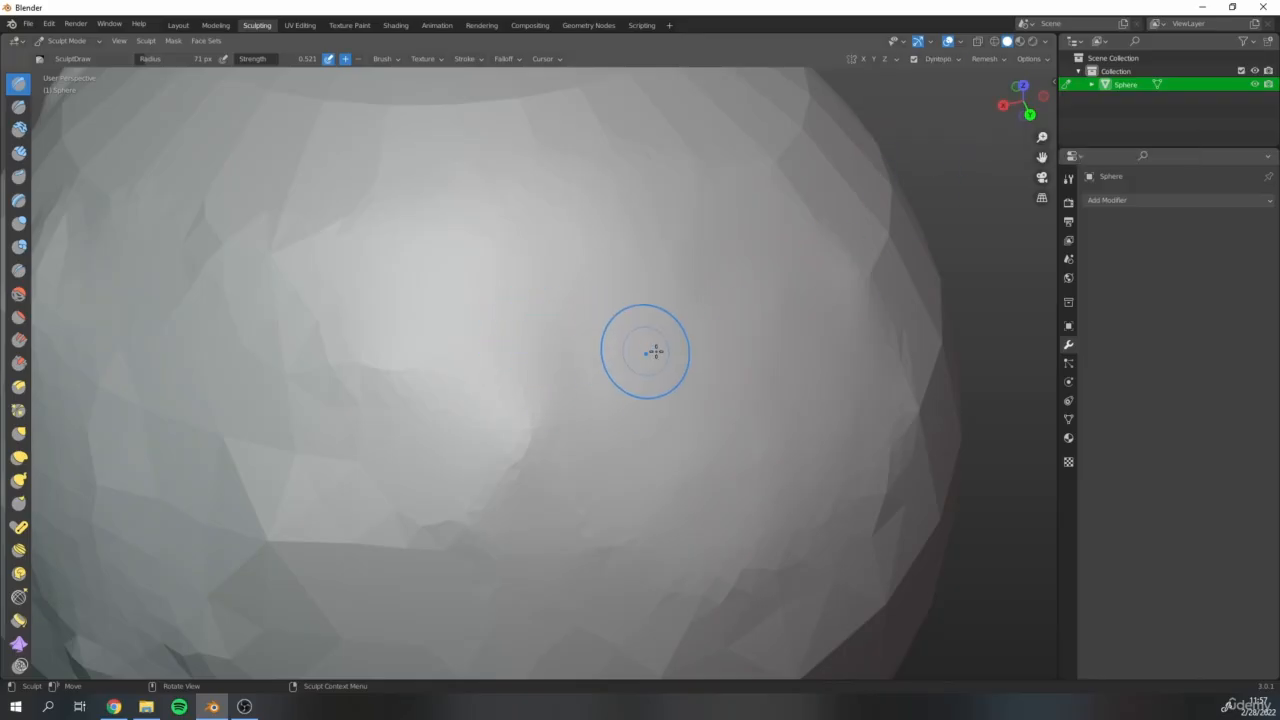
Examine the smoothed area and the faceted faces around it from several distances and angles
{"action": "mouse_move", "coordinate": [658, 341]}
{"action": "middle_mouse_down"}
{"action": "mouse_move", "coordinate": [730, 367]}
{"action": "mouse_move", "coordinate": [634, 340]}
{"action": "mouse_move", "coordinate": [669, 383]}
{"action": "middle_mouse_up"}
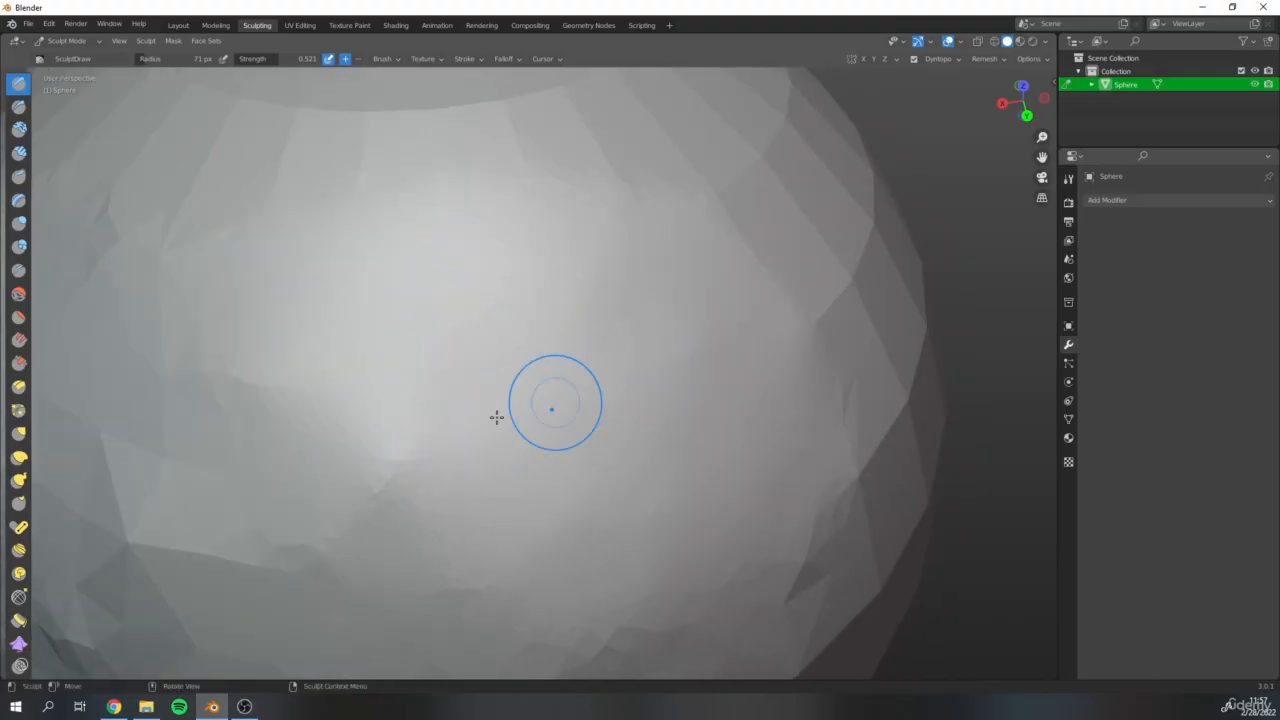
{"action": "scroll", "coordinate": [471, 357], "scroll_direction": "down", "scroll_amount": 8}
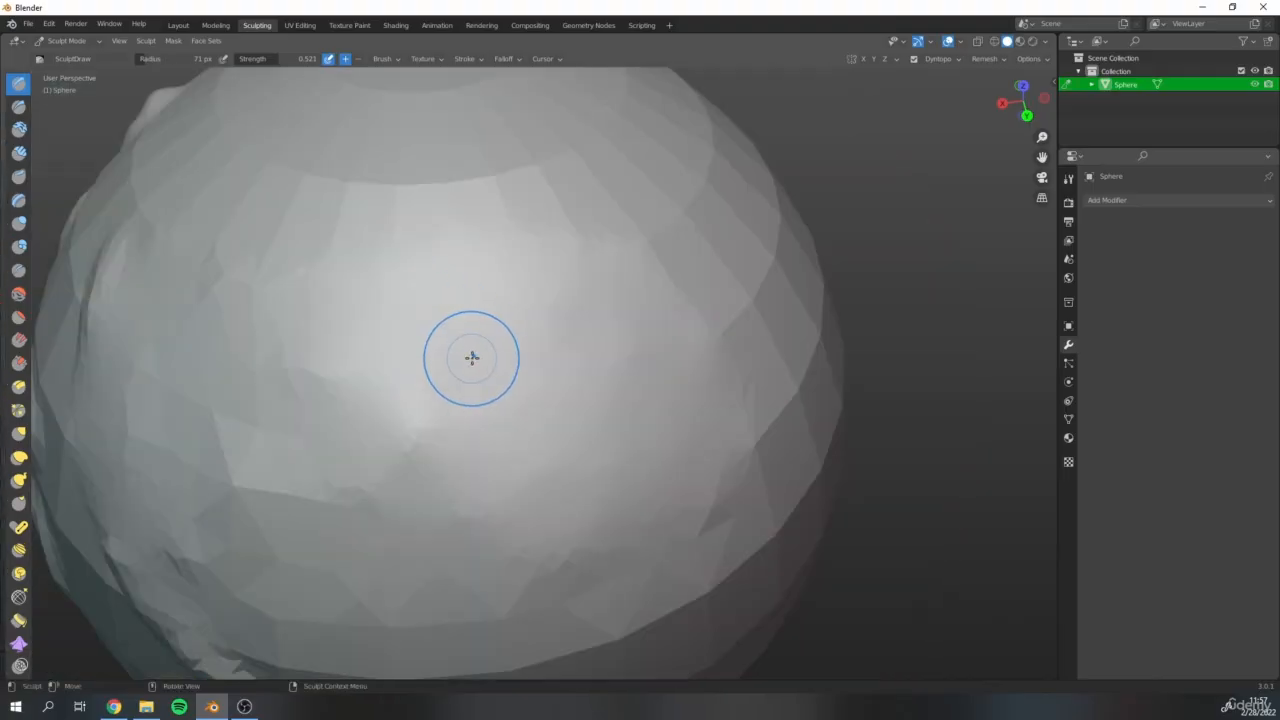
{"action": "scroll", "coordinate": [471, 357], "scroll_direction": "down", "scroll_amount": 10}
{"action": "scroll", "coordinate": [471, 357], "scroll_direction": "up", "scroll_amount": 14}
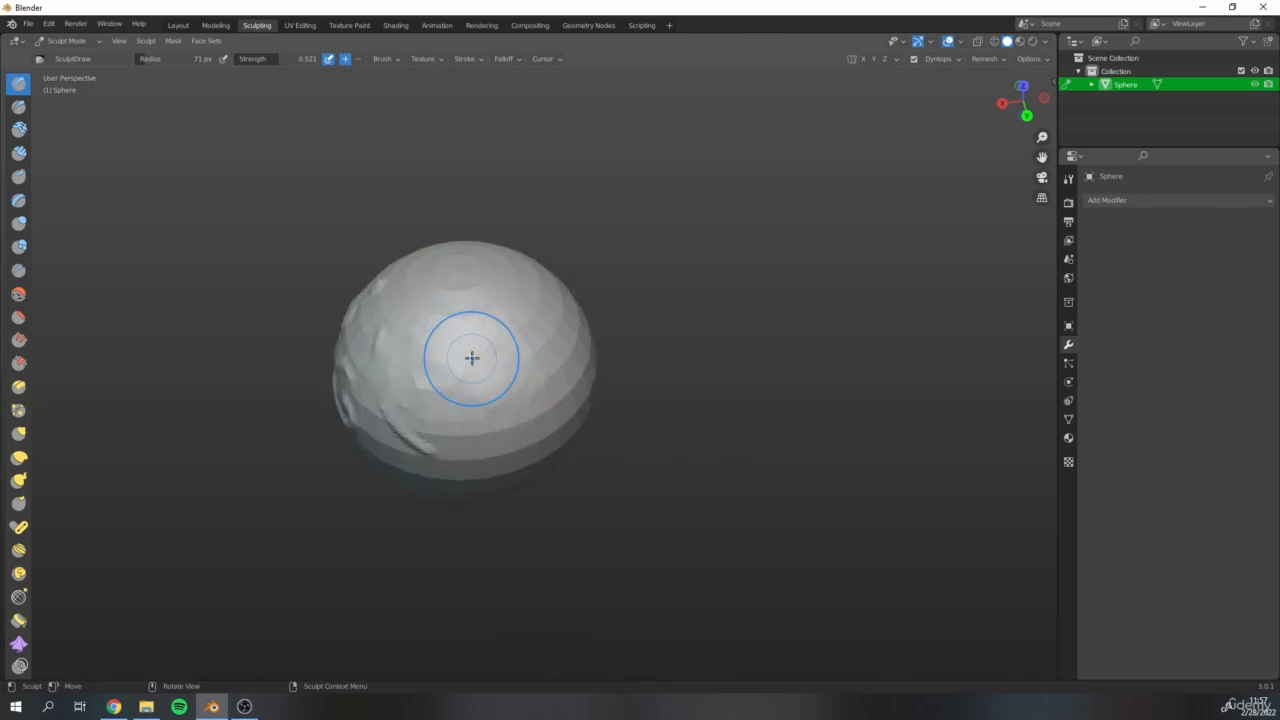
{"action": "scroll", "coordinate": [471, 357], "scroll_direction": "down", "scroll_amount": 3}
{"action": "middle_click_drag", "start_coordinate": [469, 363], "coordinate": [603, 366], "text": "shift"}
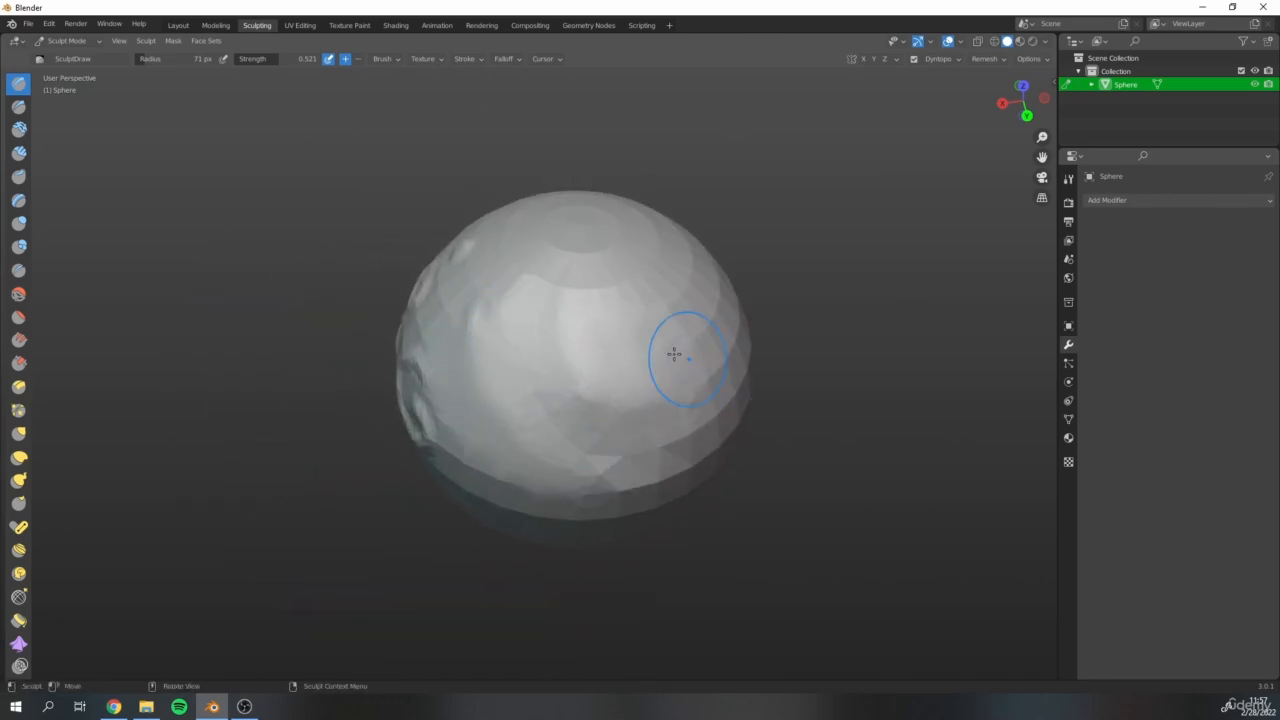
{"action": "middle_click_drag", "start_coordinate": [676, 351], "coordinate": [455, 370]}
{"action": "scroll", "coordinate": [586, 371], "scroll_direction": "up", "scroll_amount": 3}
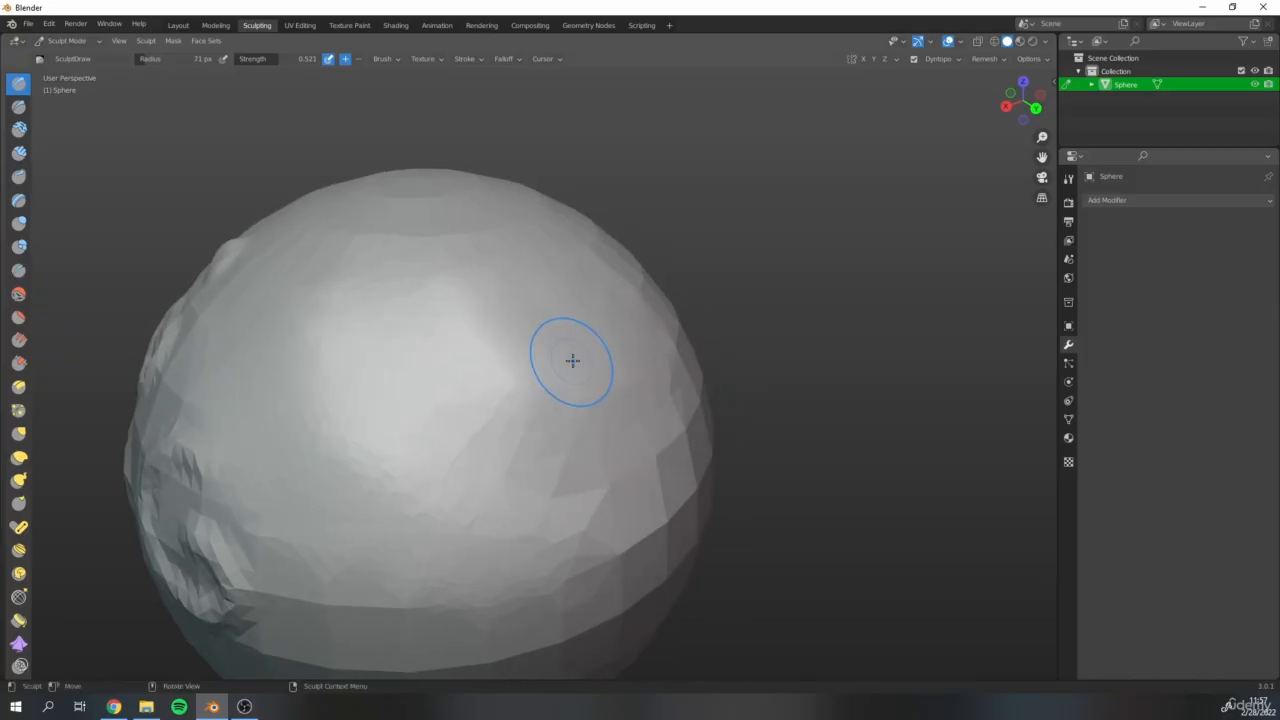
{"action": "middle_click_drag", "start_coordinate": [685, 210], "coordinate": [571, 285]}
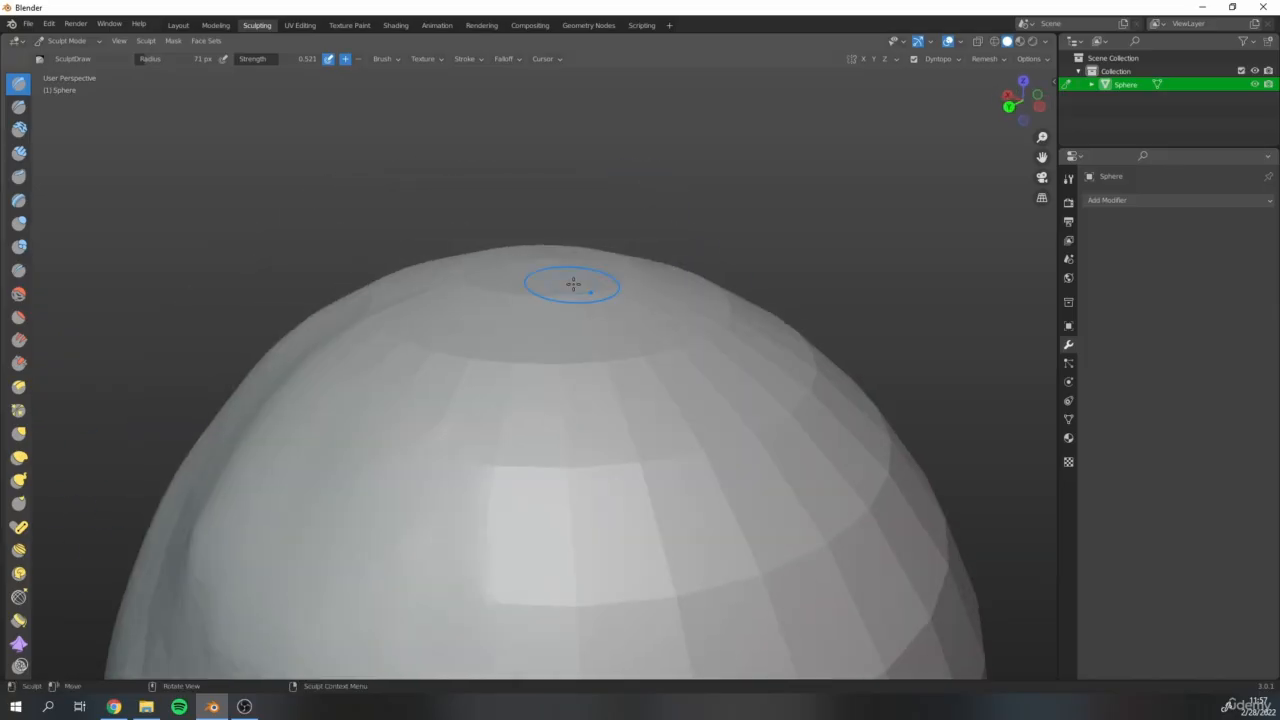
Set the brush radius to 70 px and add a long vertical Draw stroke on the unsculpted side of the sphere
{"action": "scroll", "coordinate": [590, 310], "scroll_direction": "down", "scroll_amount": 5}
{"action": "middle_click_drag", "start_coordinate": [645, 388], "coordinate": [563, 326], "text": "shift"}
{"action": "middle_click_drag", "start_coordinate": [558, 383], "coordinate": [552, 343]}
{"action": "scroll", "coordinate": [574, 246], "scroll_direction": "up", "scroll_amount": 2}
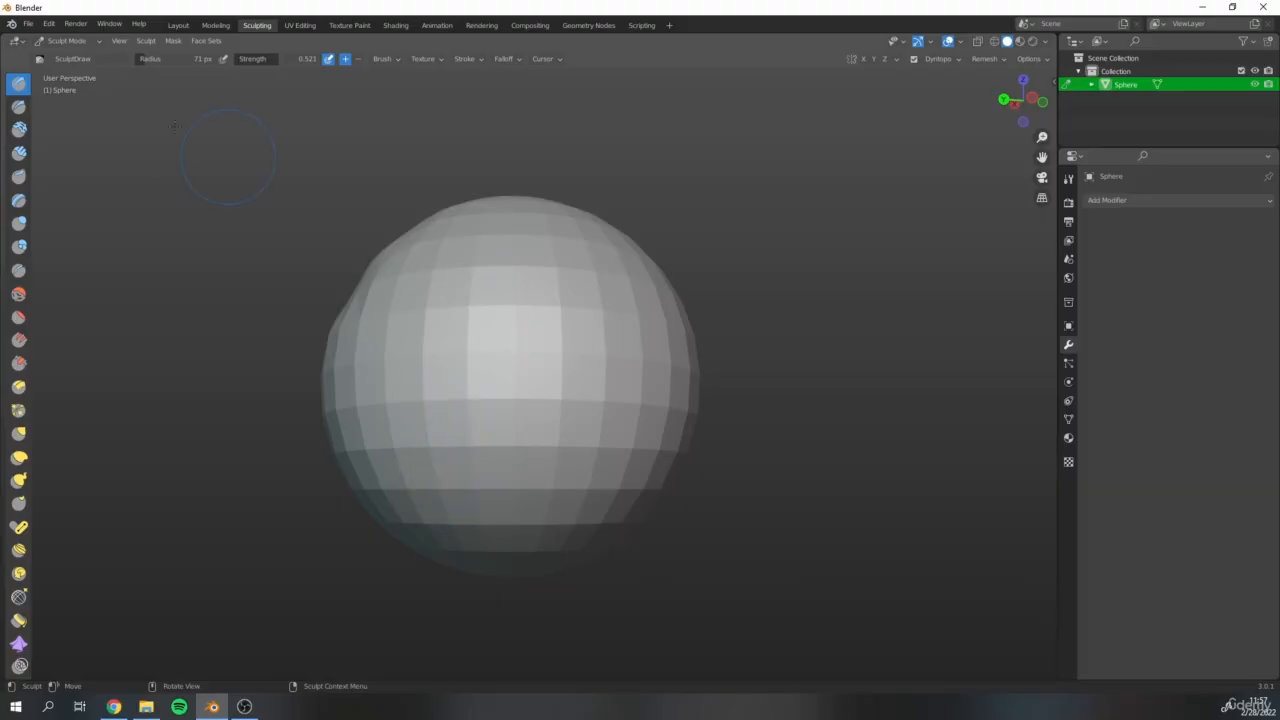
{"action": "key", "text": "bracketleft"}
{"action": "key", "text": "bracketright"}
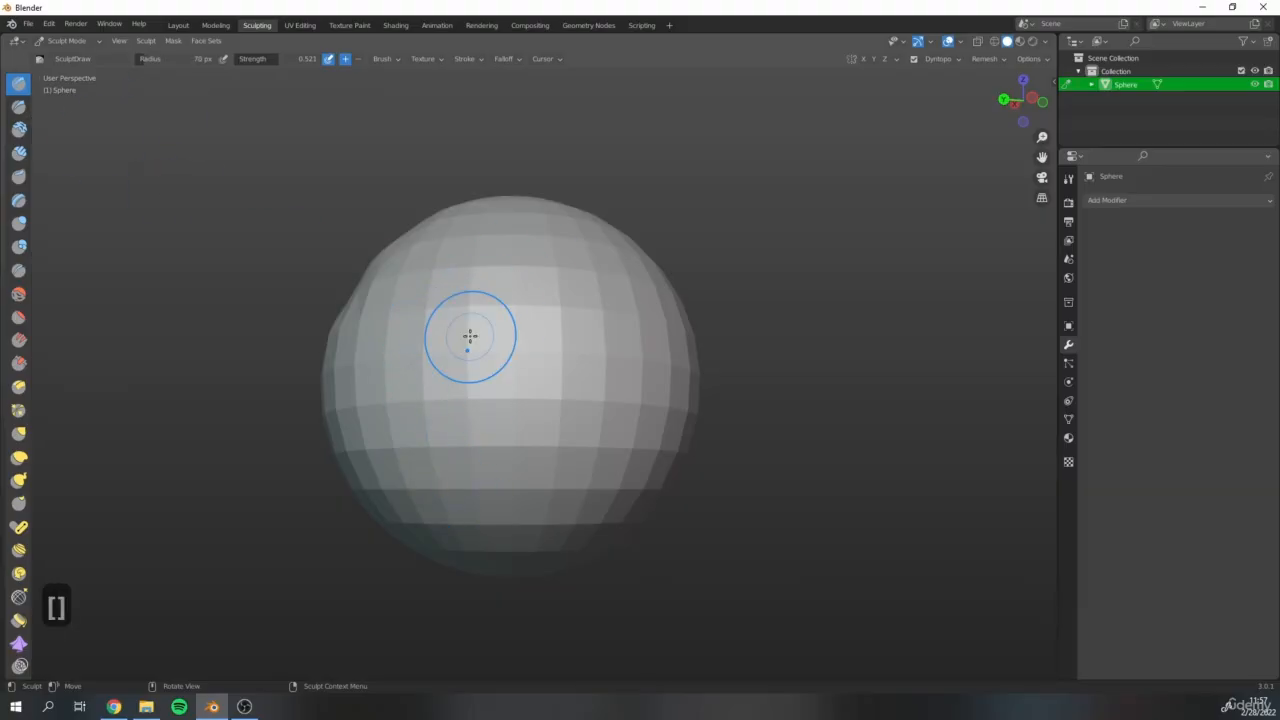
{"action": "scroll", "coordinate": [556, 336], "scroll_direction": "down", "scroll_amount": 2}
{"action": "middle_click_drag", "start_coordinate": [557, 334], "coordinate": [575, 370], "text": "shift"}
{"action": "scroll", "coordinate": [503, 388], "scroll_direction": "up", "scroll_amount": 2}
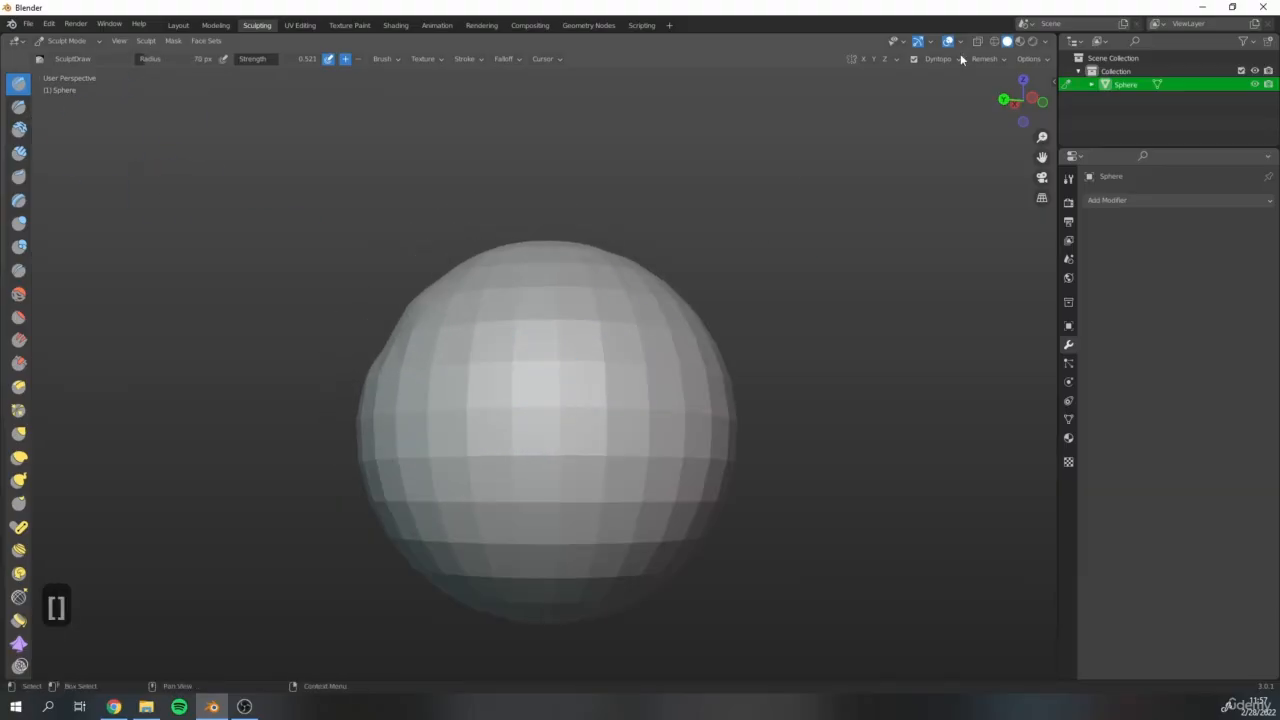
{"action": "left_click", "coordinate": [958, 59]}
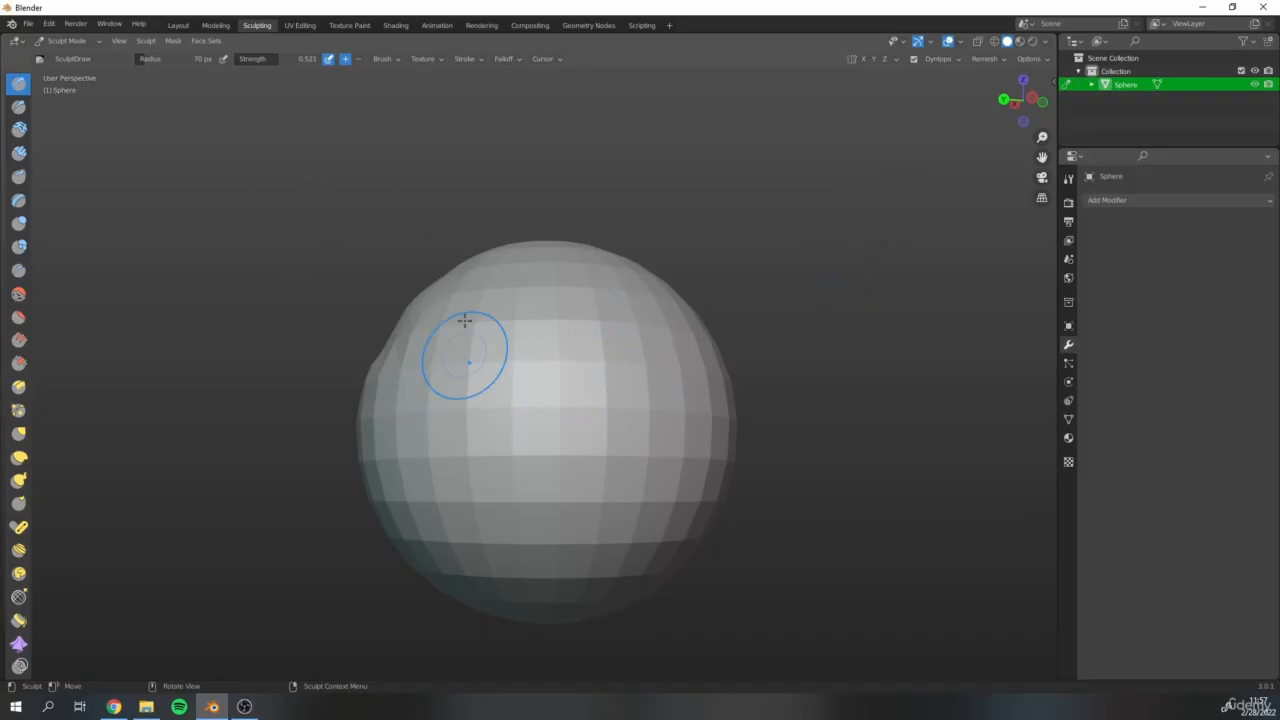
{"action": "mouse_move", "coordinate": [466, 366]}
{"action": "left_mouse_down"}
{"action": "mouse_move", "coordinate": [482, 555]}
{"action": "mouse_move", "coordinate": [463, 380]}
{"action": "mouse_move", "coordinate": [470, 490]}
{"action": "mouse_move", "coordinate": [490, 508]}
{"action": "left_mouse_up"}
Add a shorter, narrower vertical Draw stroke on the flat faces beside the wide vertical ridge
{"action": "scroll", "coordinate": [484, 434], "scroll_direction": "up", "scroll_amount": 5}
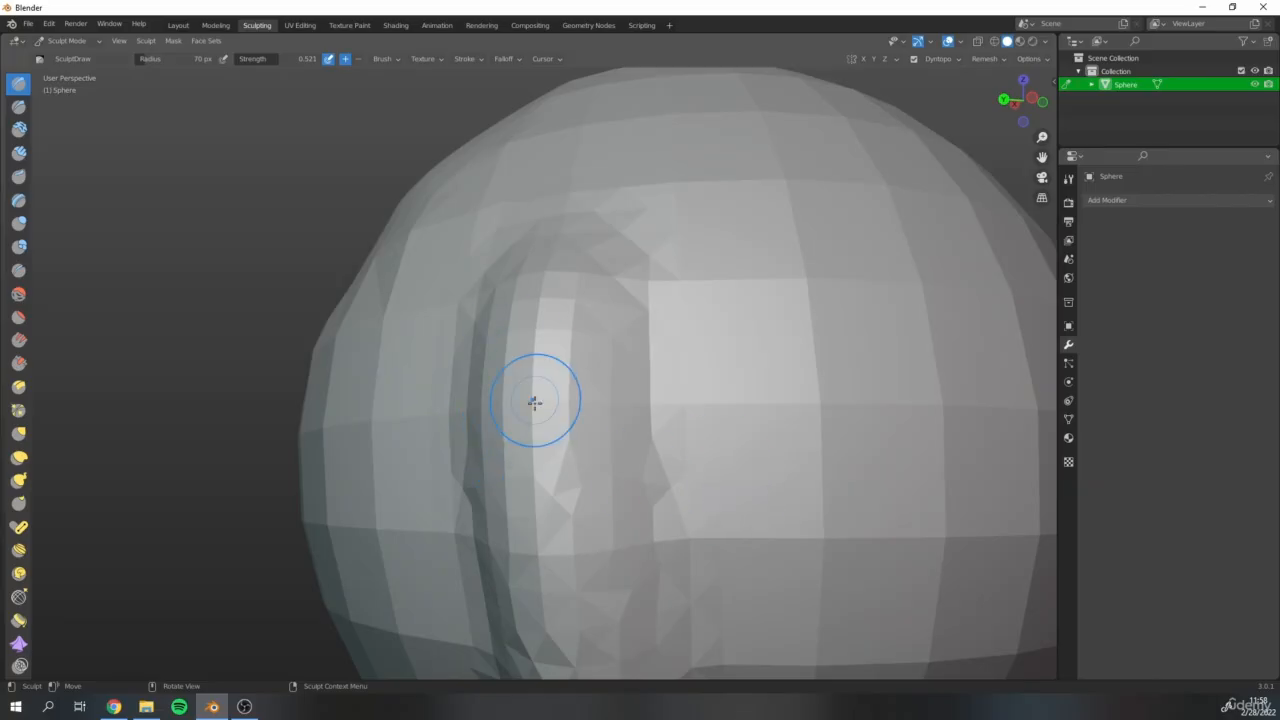
{"action": "scroll", "coordinate": [534, 443], "scroll_direction": "down", "scroll_amount": 1}
{"action": "middle_click_drag", "start_coordinate": [628, 457], "coordinate": [409, 291]}
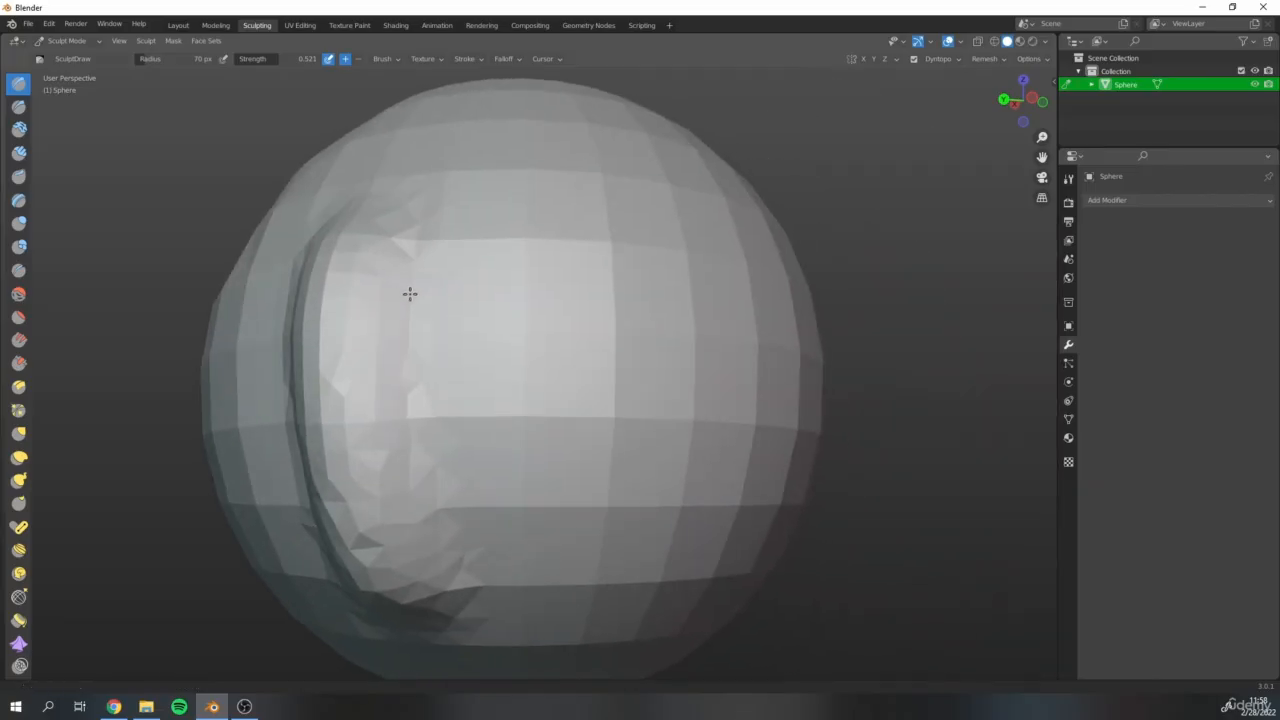
{"action": "scroll", "coordinate": [494, 391], "scroll_direction": "up", "scroll_amount": 5}
{"action": "middle_click_drag", "start_coordinate": [601, 370], "coordinate": [537, 440]}
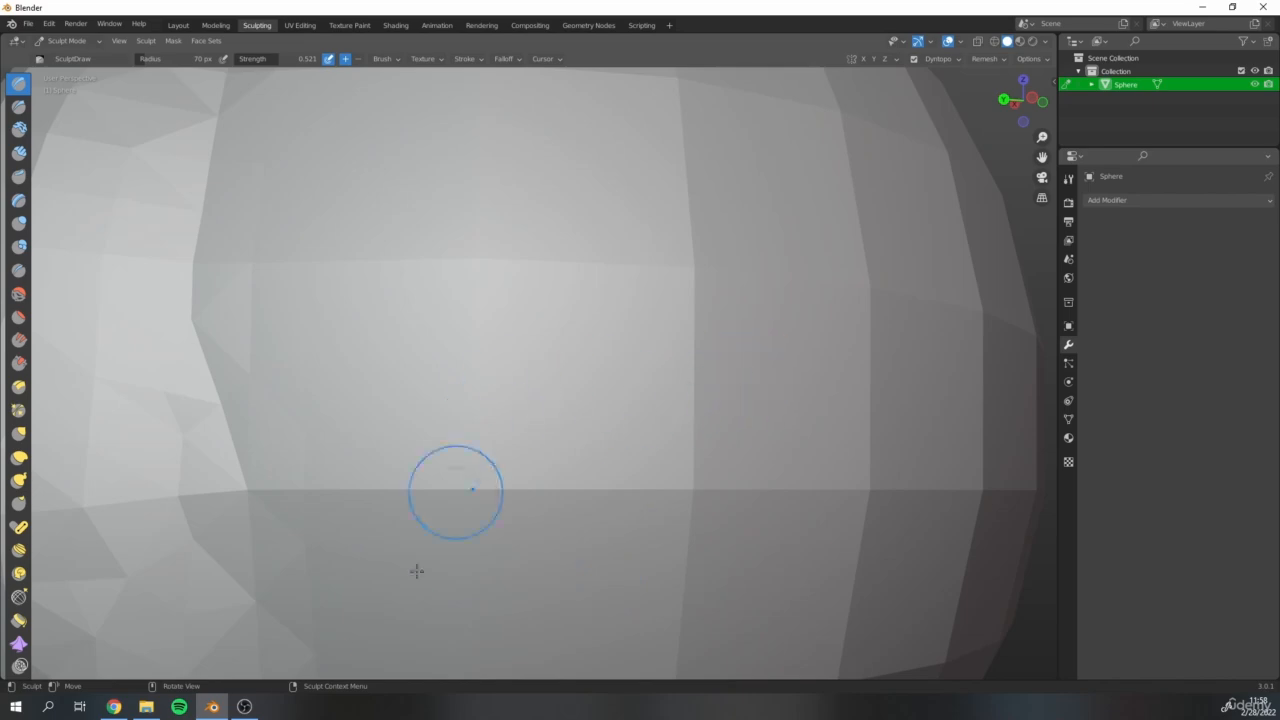
{"action": "mouse_move", "coordinate": [549, 223]}
{"action": "left_mouse_down"}
{"action": "mouse_move", "coordinate": [554, 645]}
{"action": "mouse_move", "coordinate": [549, 214]}
{"action": "mouse_move", "coordinate": [555, 630]}
{"action": "mouse_move", "coordinate": [523, 457]}
{"action": "mouse_move", "coordinate": [531, 194]}
{"action": "left_mouse_up"}
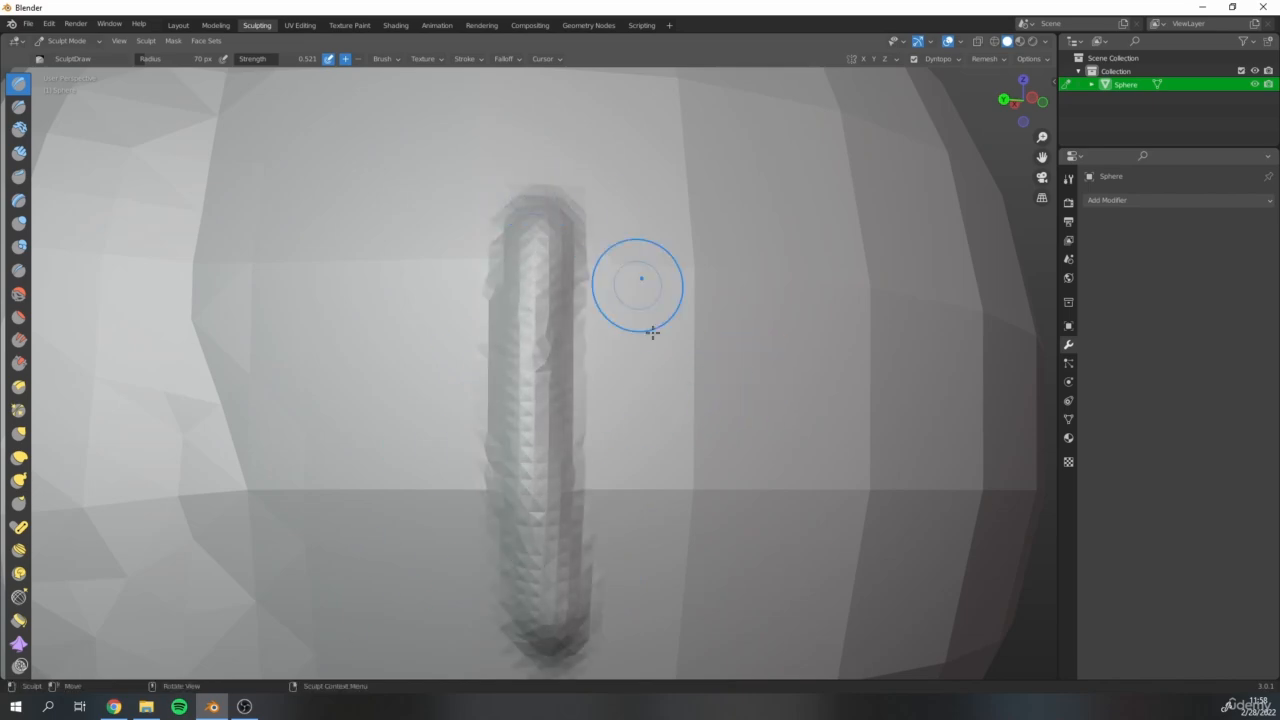
Compare the mesh detail of the wide and narrow vertical ridges and check the Dyntopo detail size
{"action": "scroll", "coordinate": [468, 370], "scroll_direction": "down", "scroll_amount": 5}
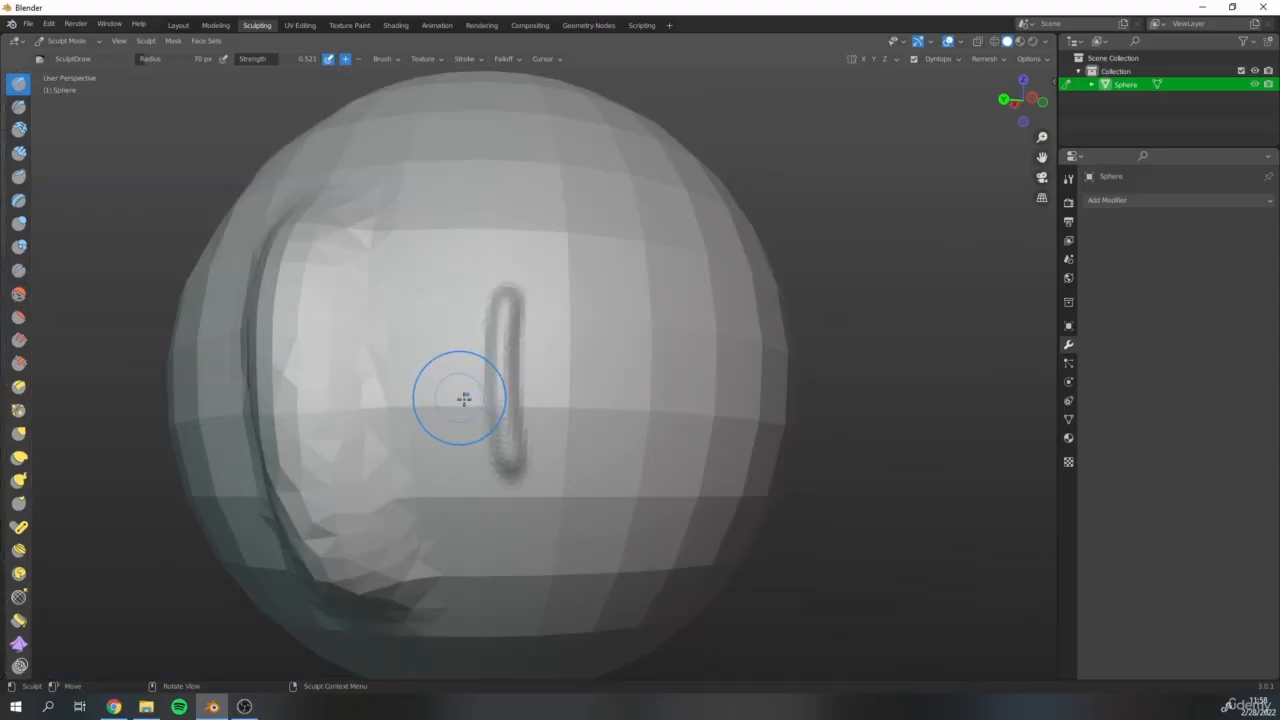
{"action": "middle_click_drag", "start_coordinate": [466, 400], "coordinate": [500, 400]}
{"action": "scroll", "coordinate": [385, 395], "scroll_direction": "up", "scroll_amount": 4}
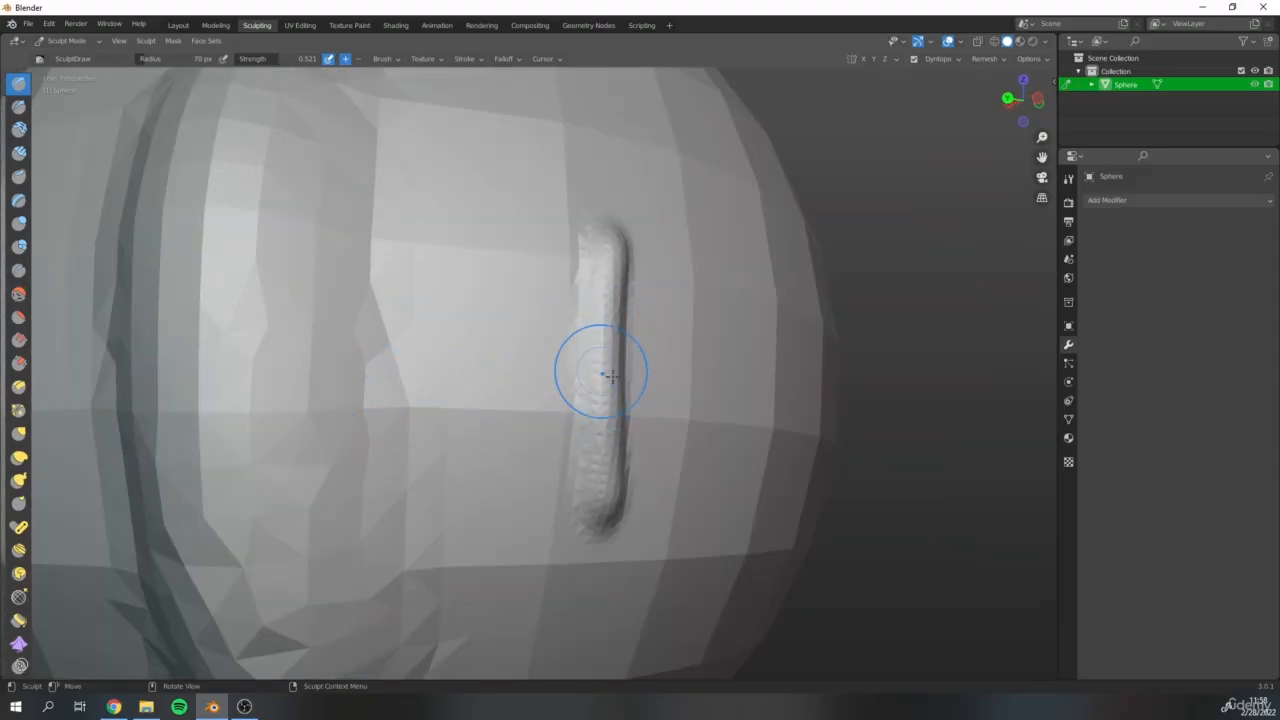
{"action": "middle_click_drag", "start_coordinate": [323, 375], "coordinate": [400, 386]}
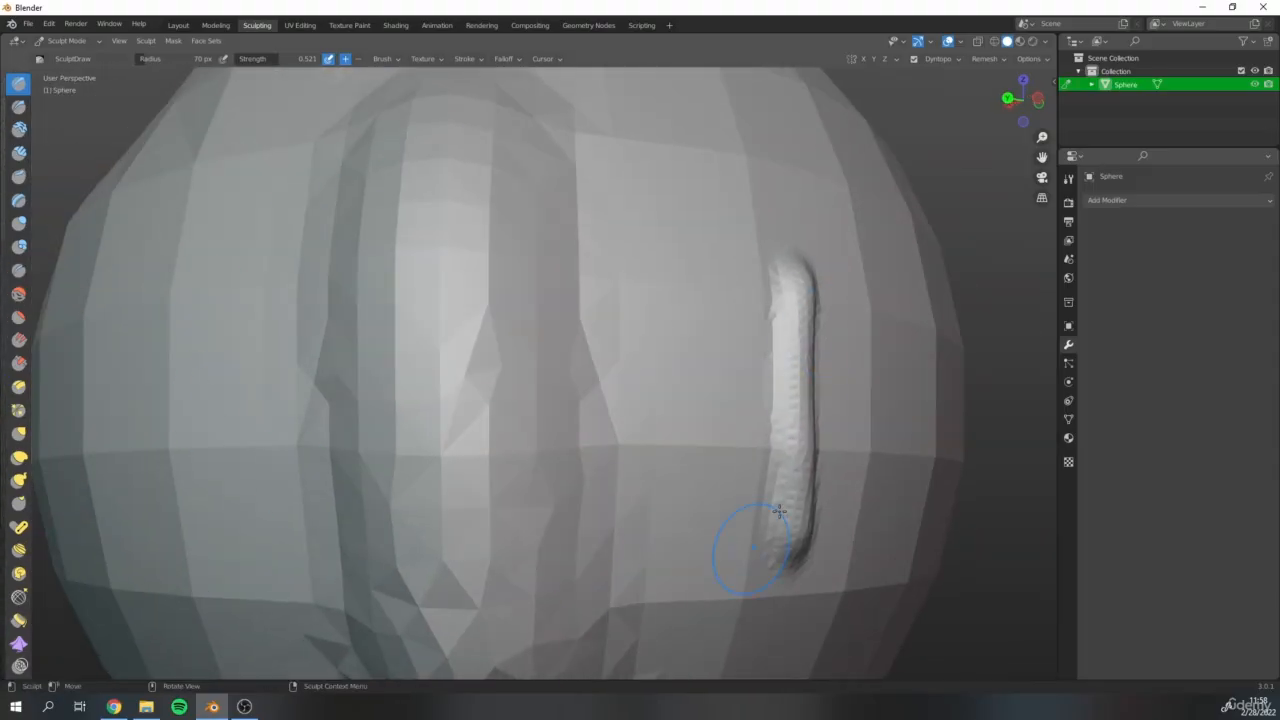
{"action": "middle_click_drag", "start_coordinate": [602, 288], "coordinate": [555, 272]}
{"action": "left_click", "coordinate": [958, 58]}
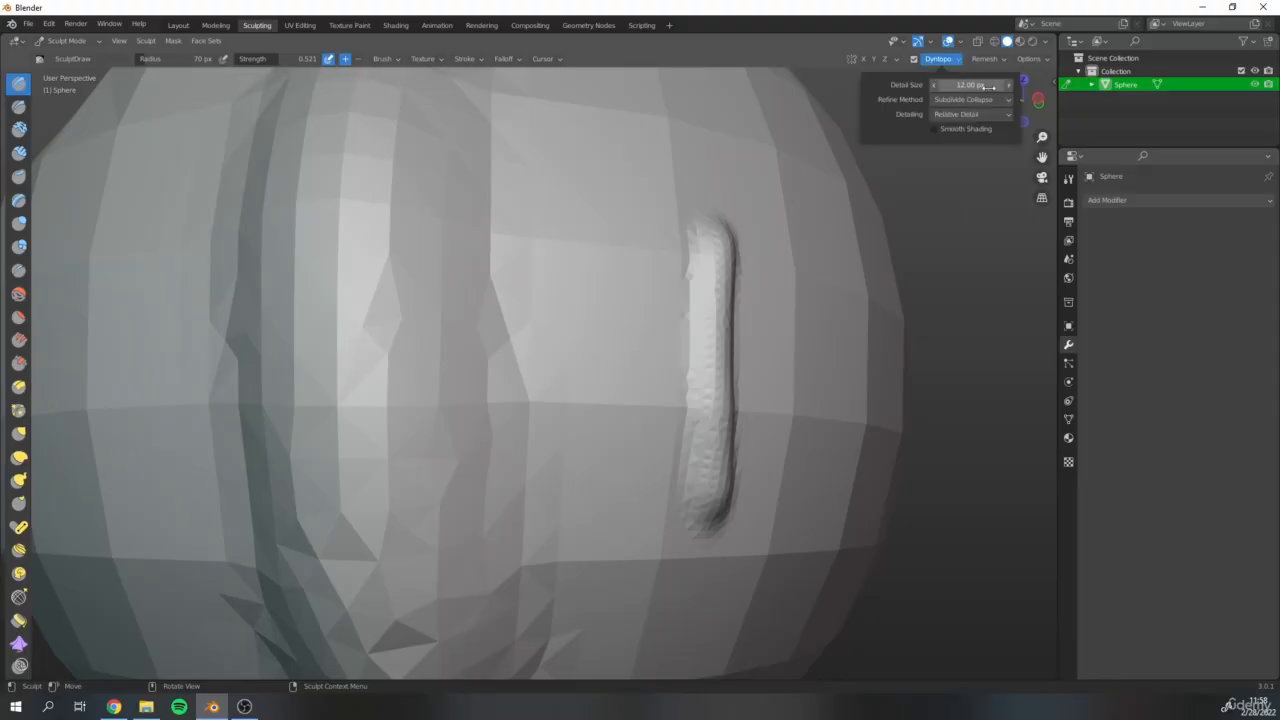
Examine both vertical ridges from near and far to see how view distance relates to their mesh density
{"action": "scroll", "coordinate": [514, 323], "scroll_direction": "down", "scroll_amount": 8}
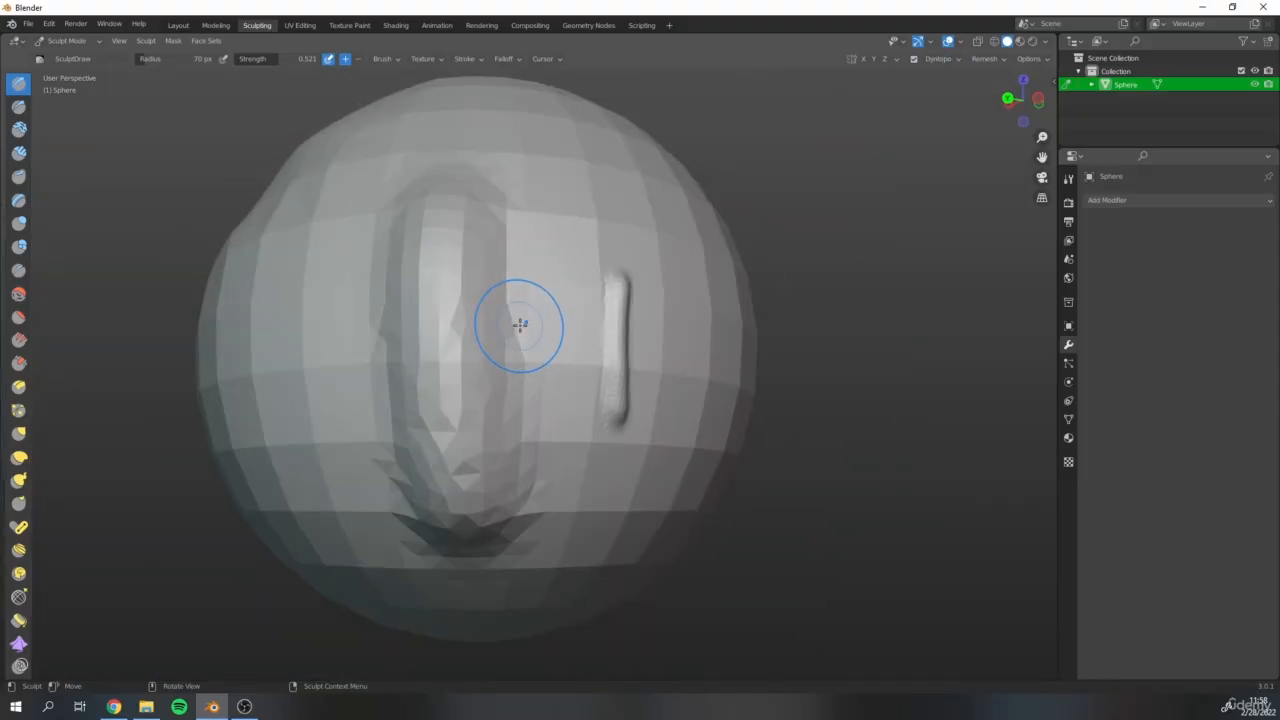
{"action": "middle_click_drag", "start_coordinate": [514, 323], "coordinate": [611, 340]}
{"action": "scroll", "coordinate": [605, 330], "scroll_direction": "up", "scroll_amount": 5}
{"action": "scroll", "coordinate": [597, 315], "scroll_direction": "down", "scroll_amount": 10}
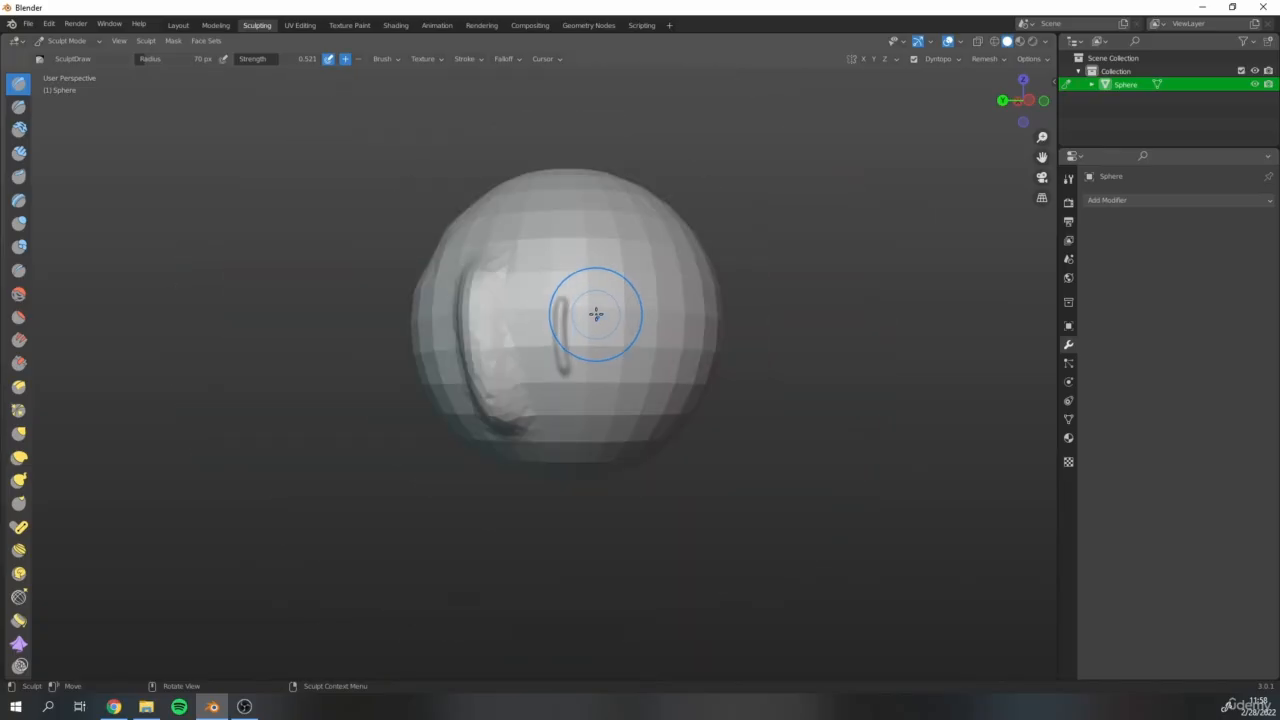
{"action": "scroll", "coordinate": [599, 315], "scroll_direction": "up", "scroll_amount": 6}
{"action": "scroll", "coordinate": [601, 316], "scroll_direction": "up", "scroll_amount": 5}
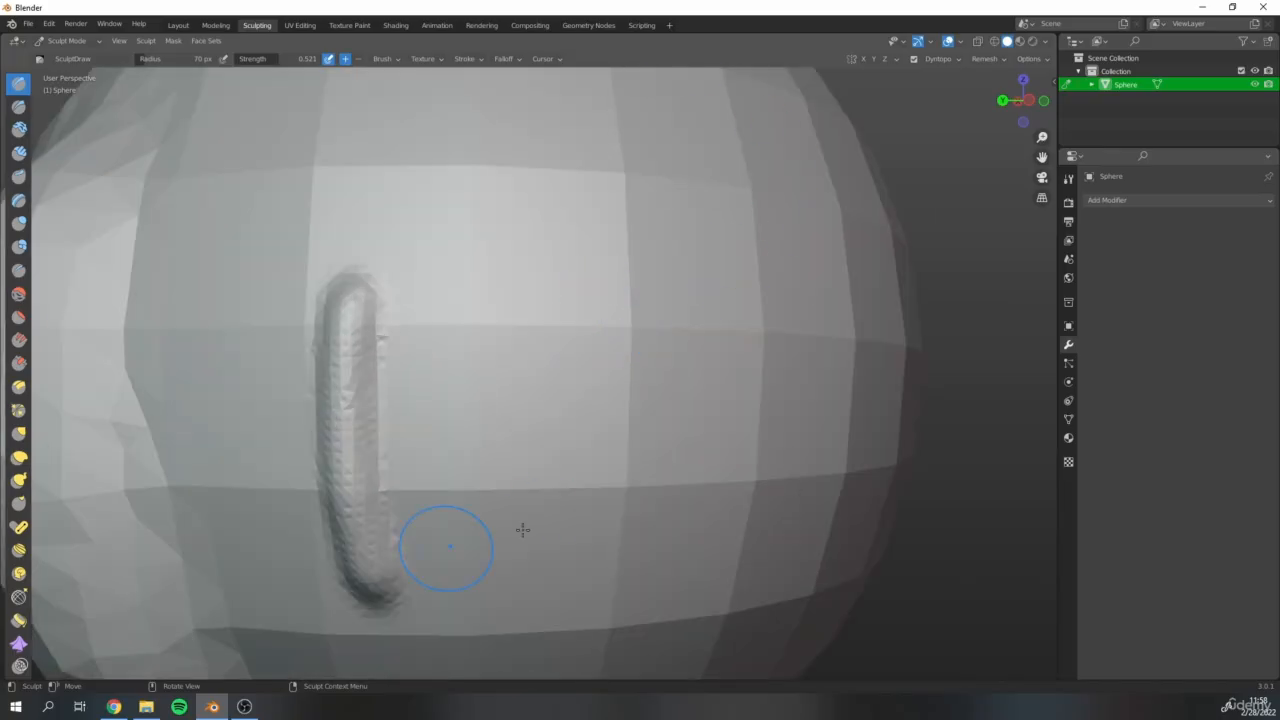
{"action": "scroll", "coordinate": [557, 420], "scroll_direction": "down", "scroll_amount": 4}
{"action": "middle_click_drag", "start_coordinate": [436, 342], "coordinate": [569, 360], "text": "shift"}
{"action": "middle_click_drag", "start_coordinate": [542, 318], "coordinate": [575, 300], "text": "shift"}
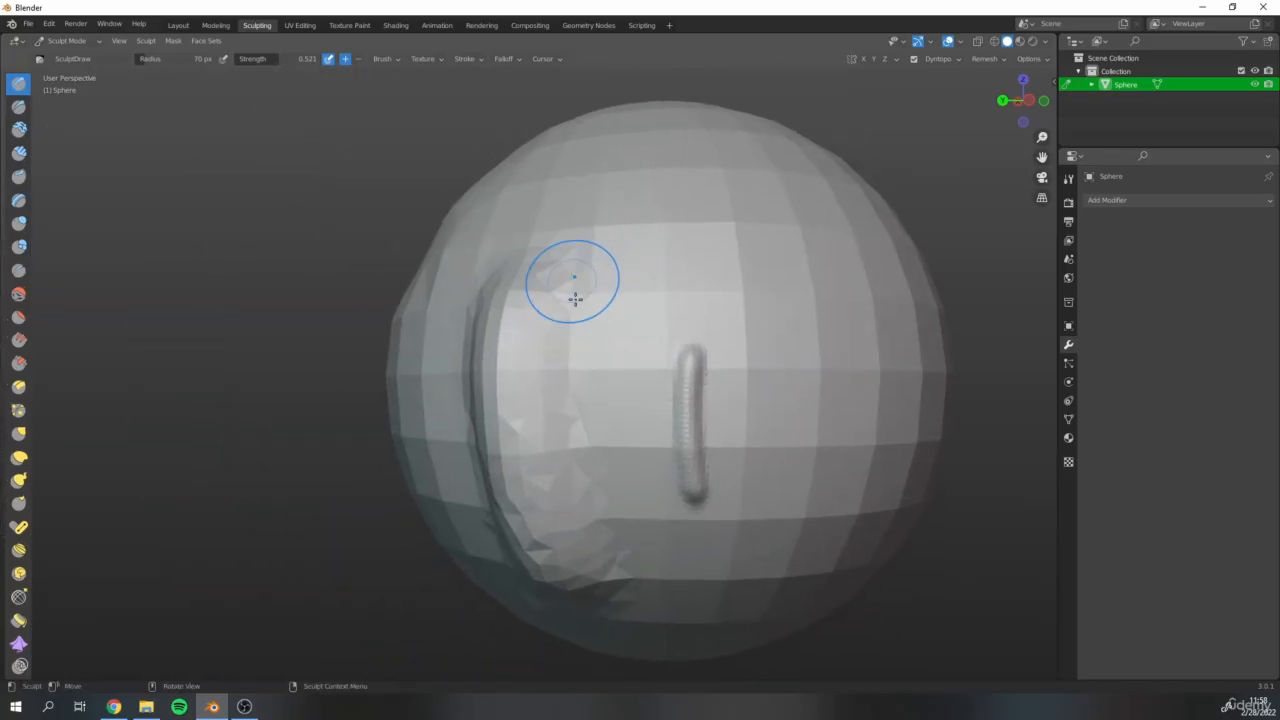
{"action": "scroll", "coordinate": [775, 306], "scroll_direction": "down", "scroll_amount": 1}
{"action": "middle_click_drag", "start_coordinate": [730, 316], "coordinate": [570, 372]}
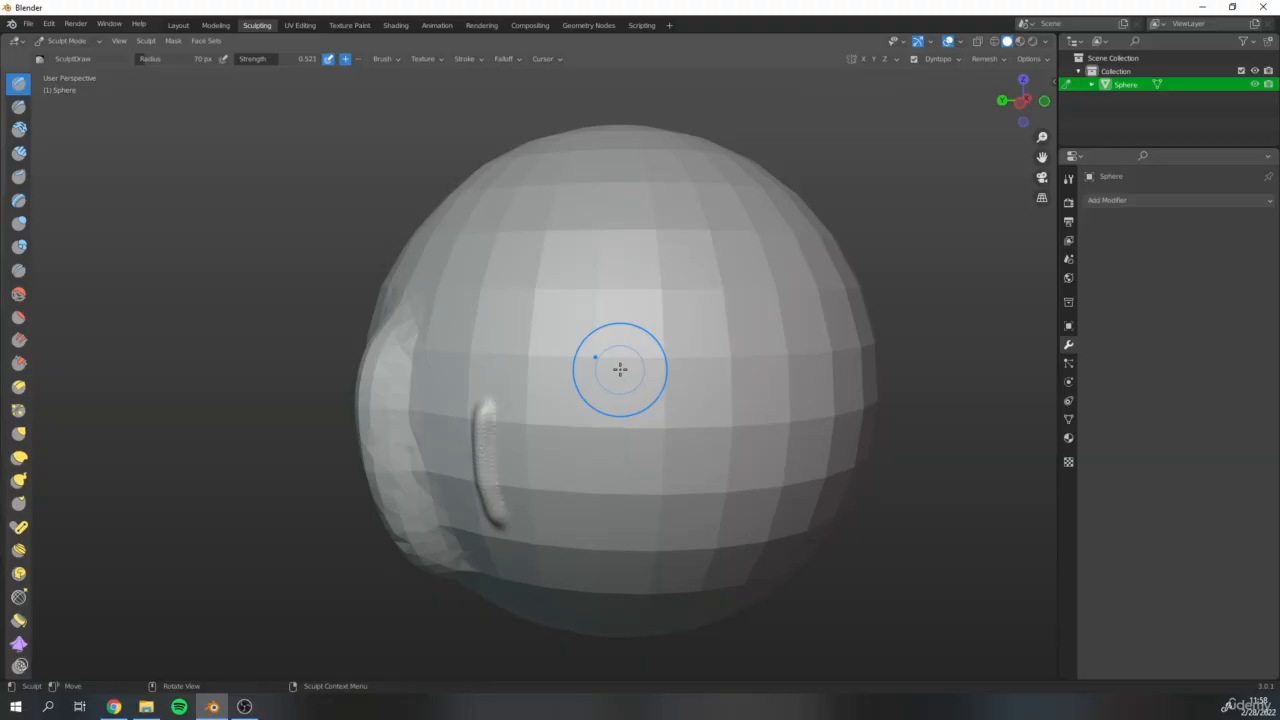
{"action": "middle_click_drag", "start_coordinate": [708, 334], "coordinate": [652, 346], "text": "shift"}
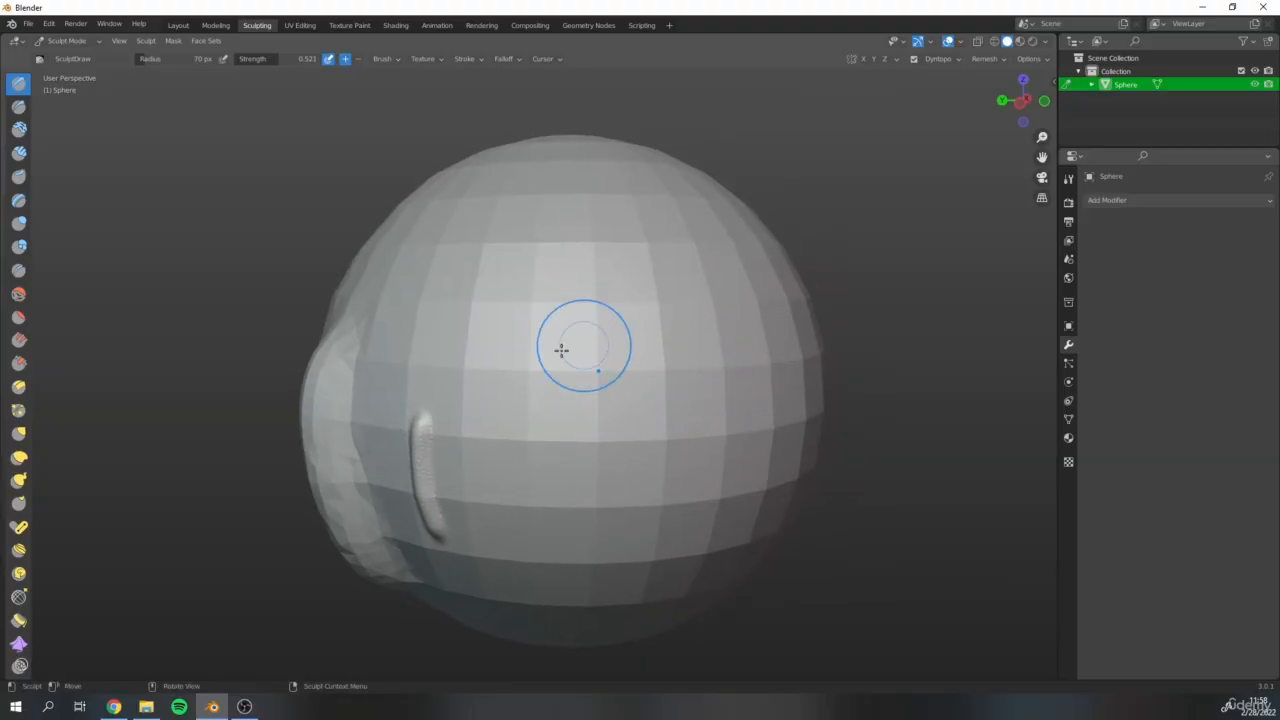
{"action": "middle_click_drag", "start_coordinate": [445, 434], "coordinate": [271, 371]}
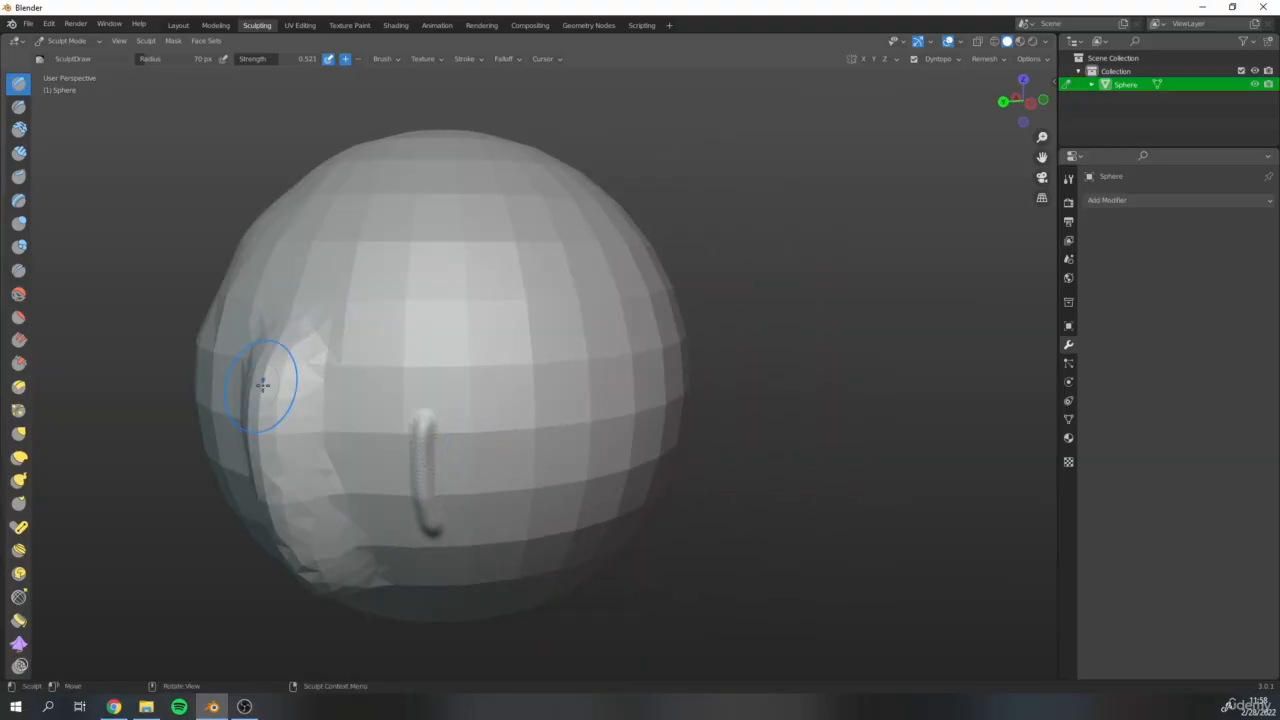
{"action": "middle_click_drag", "start_coordinate": [384, 386], "coordinate": [503, 354], "text": "shift"}
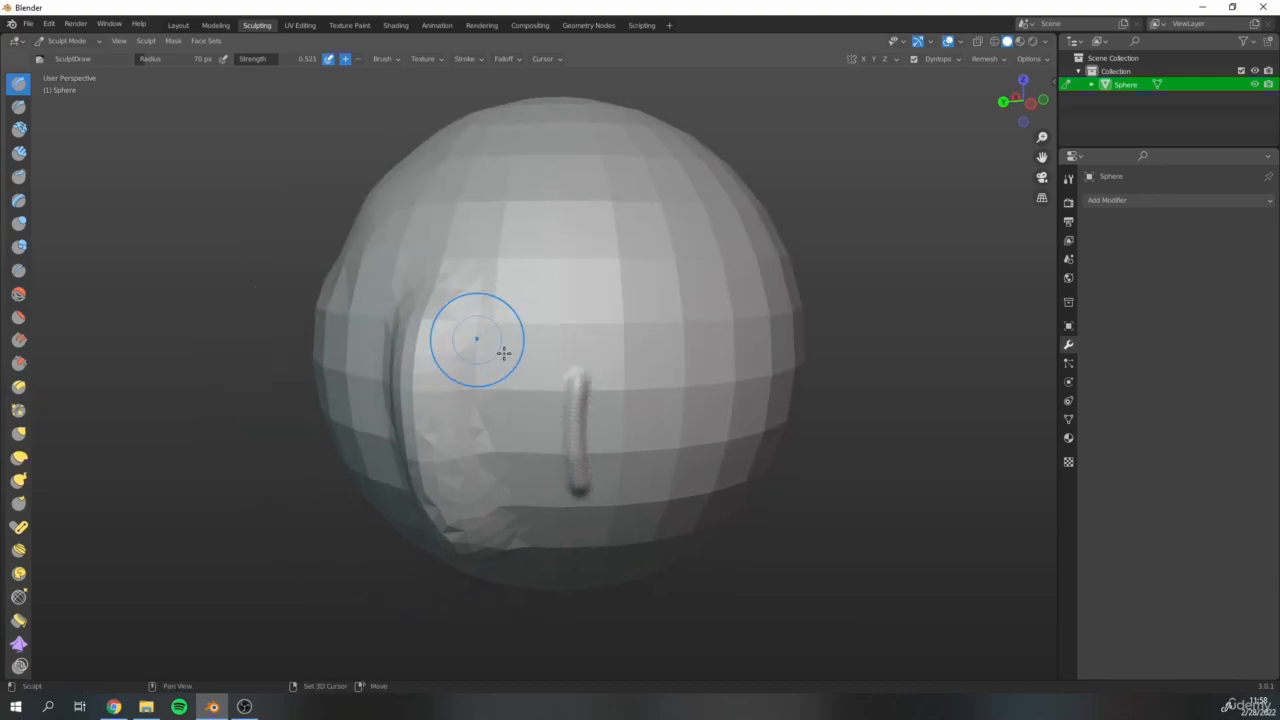
{"action": "scroll", "coordinate": [503, 356], "scroll_direction": "up", "scroll_amount": 4}
{"action": "middle_click_drag", "start_coordinate": [500, 405], "coordinate": [327, 319], "text": "shift"}
{"action": "scroll", "coordinate": [327, 319], "scroll_direction": "up", "scroll_amount": 4}
{"action": "scroll", "coordinate": [386, 380], "scroll_direction": "down", "scroll_amount": 7}
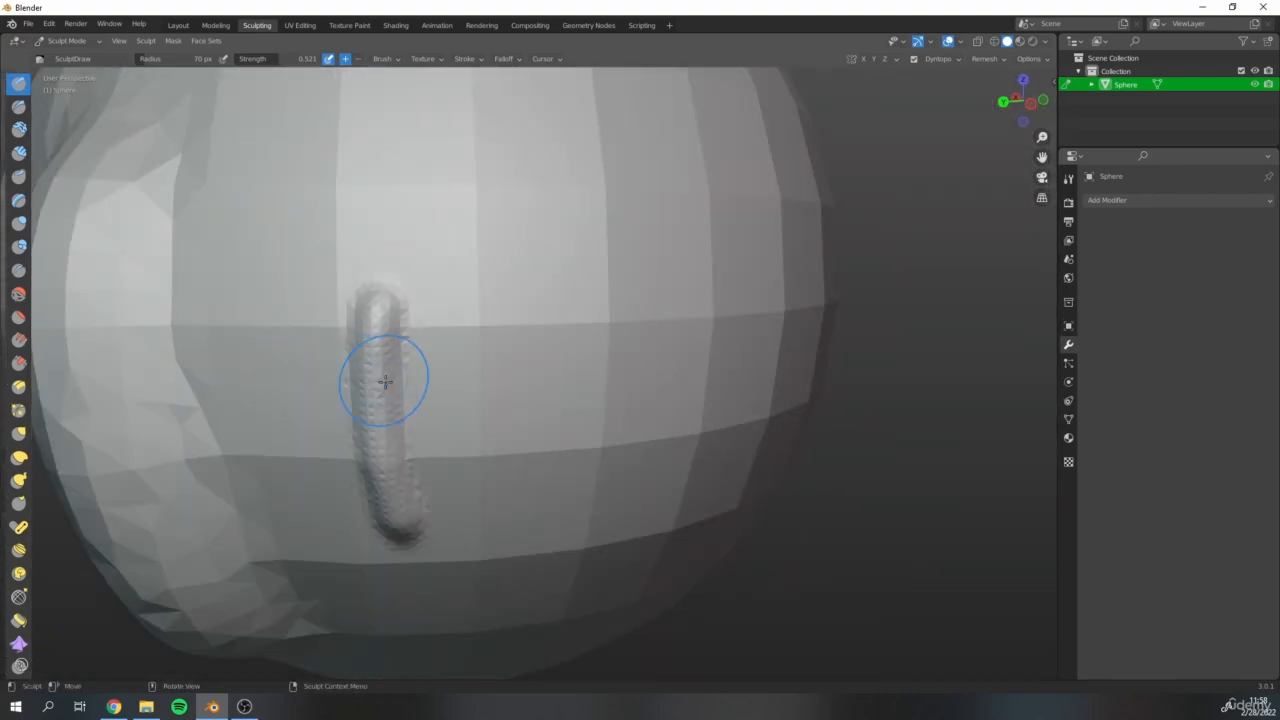
{"action": "middle_click_drag", "start_coordinate": [386, 380], "coordinate": [522, 371], "text": "shift"}
{"action": "middle_click_drag", "start_coordinate": [310, 403], "coordinate": [382, 372]}
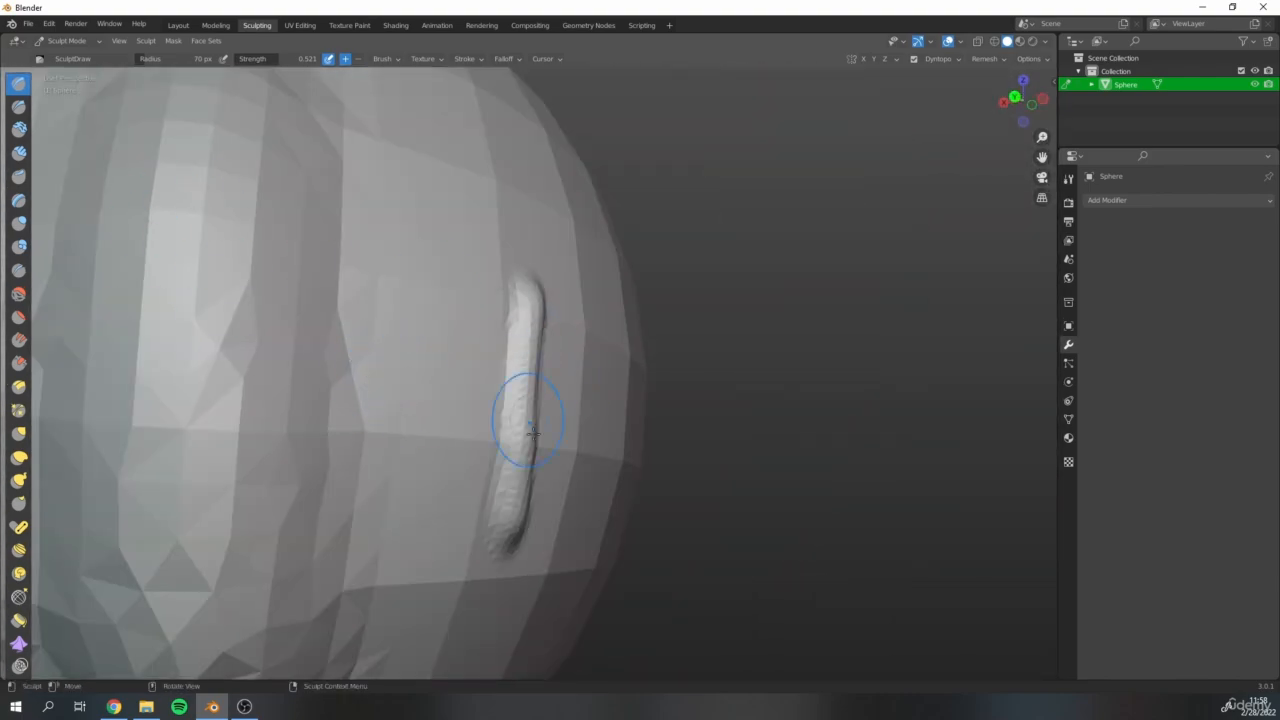
Examine the narrow vertical ridge from near and far, comparing its facets with those of the wide ridge beside it
{"action": "middle_click_drag", "start_coordinate": [531, 430], "coordinate": [503, 406]}
{"action": "scroll", "coordinate": [470, 420], "scroll_direction": "up", "scroll_amount": 6}
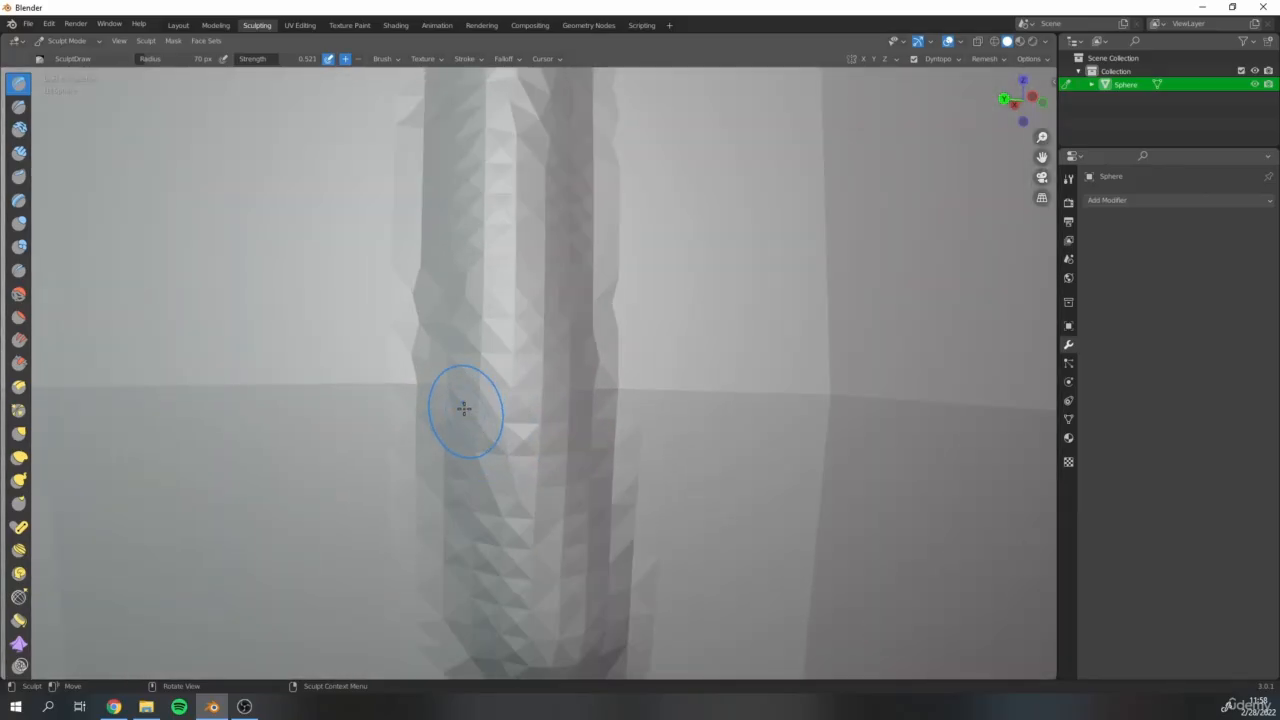
{"action": "scroll", "coordinate": [464, 406], "scroll_direction": "down", "scroll_amount": 8}
{"action": "scroll", "coordinate": [460, 396], "scroll_direction": "up", "scroll_amount": 9}
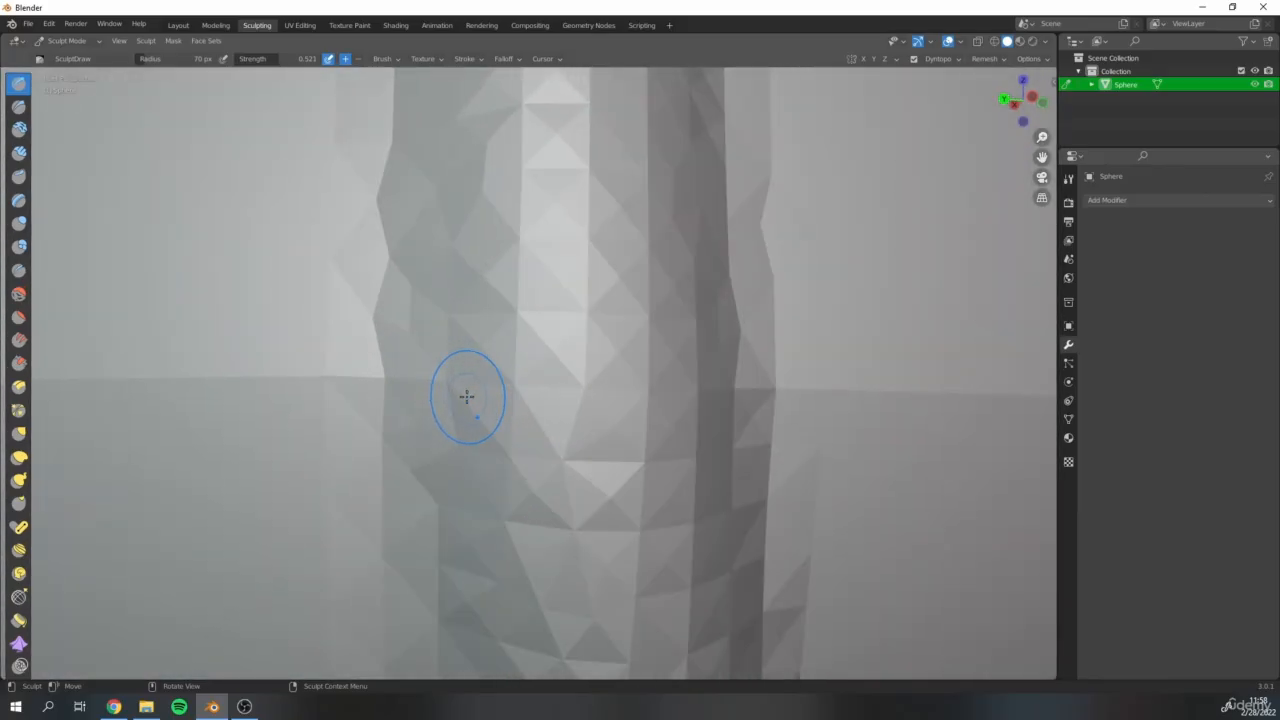
{"action": "scroll", "coordinate": [467, 397], "scroll_direction": "down", "scroll_amount": 12}
{"action": "scroll", "coordinate": [468, 396], "scroll_direction": "up", "scroll_amount": 8}
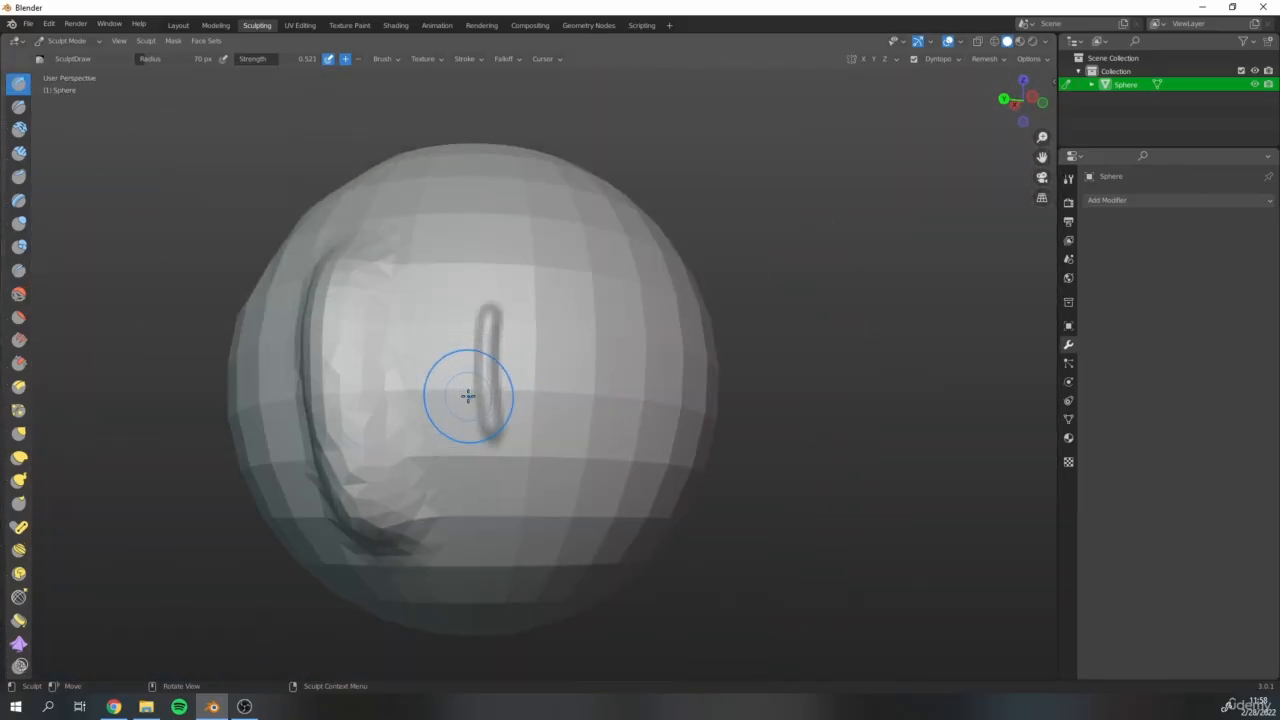
{"action": "scroll", "coordinate": [466, 392], "scroll_direction": "up", "scroll_amount": 8}
{"action": "scroll", "coordinate": [517, 389], "scroll_direction": "down", "scroll_amount": 3}
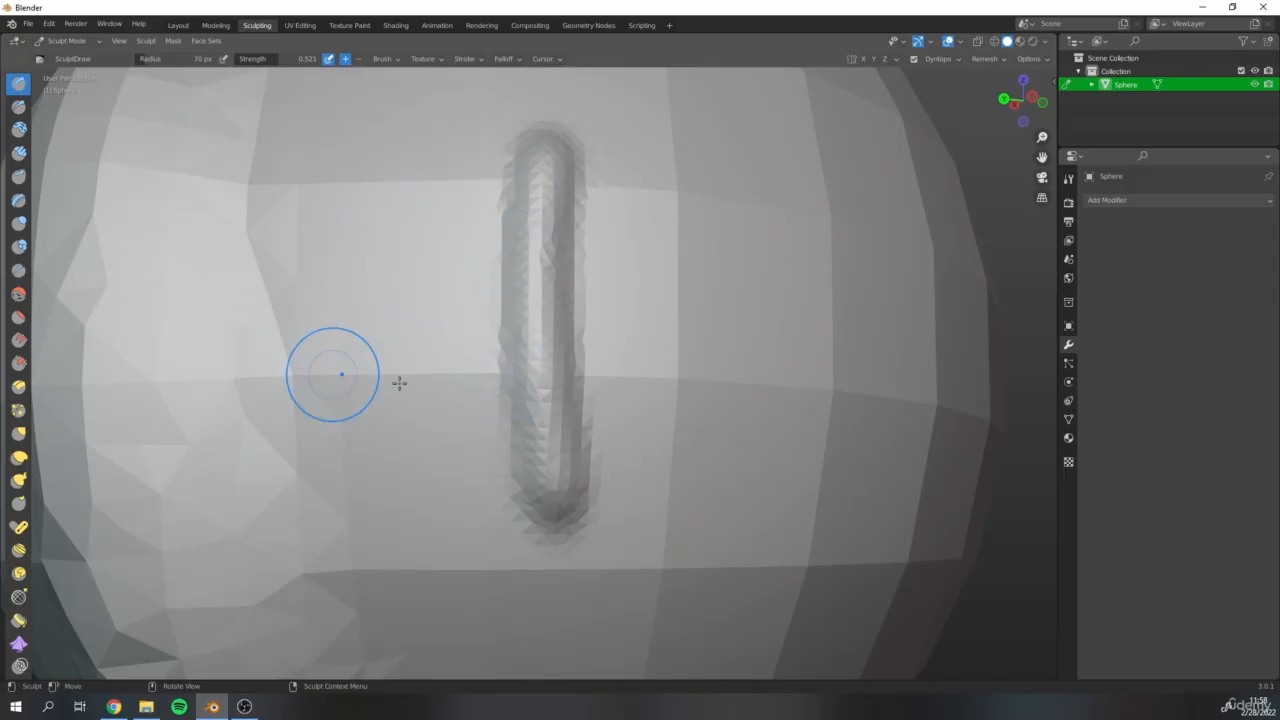
{"action": "mouse_move", "coordinate": [399, 383]}
{"action": "middle_mouse_down"}
{"action": "mouse_move", "coordinate": [383, 420]}
{"action": "mouse_move", "coordinate": [463, 509]}
{"action": "middle_mouse_up"}
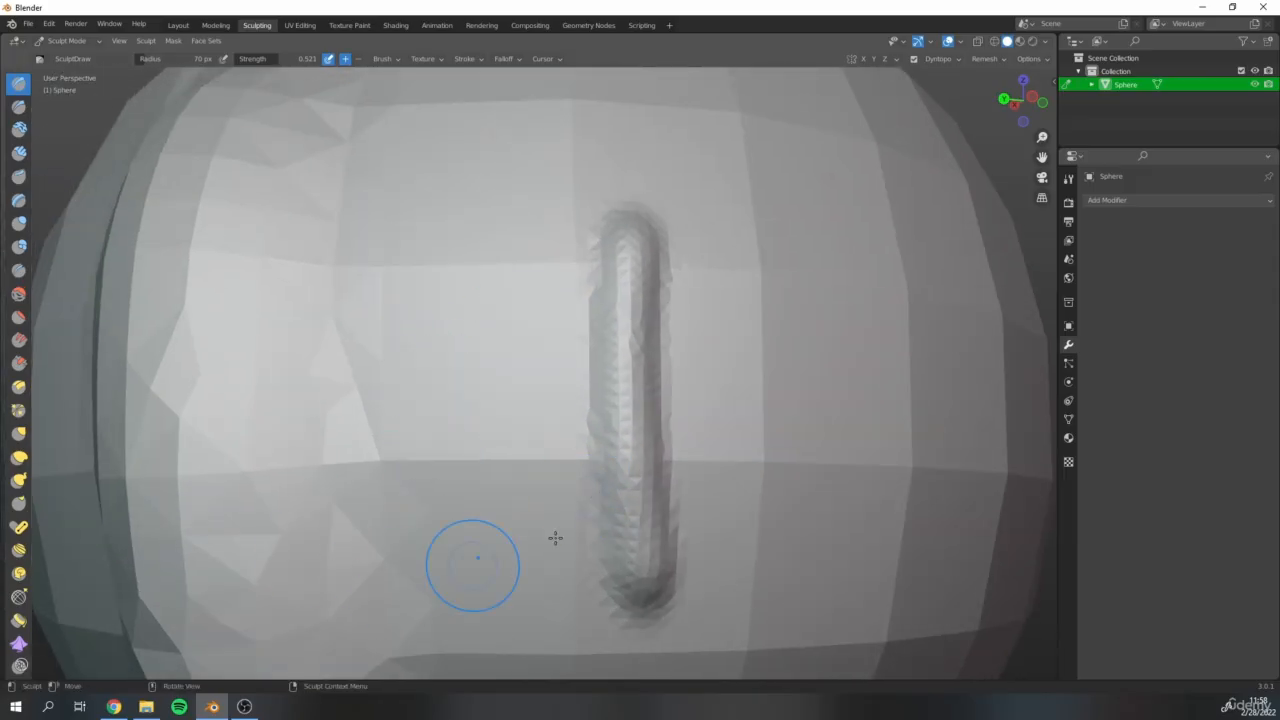
{"action": "scroll", "coordinate": [520, 465], "scroll_direction": "down", "scroll_amount": 3}
{"action": "middle_click_drag", "start_coordinate": [676, 381], "coordinate": [492, 483]}
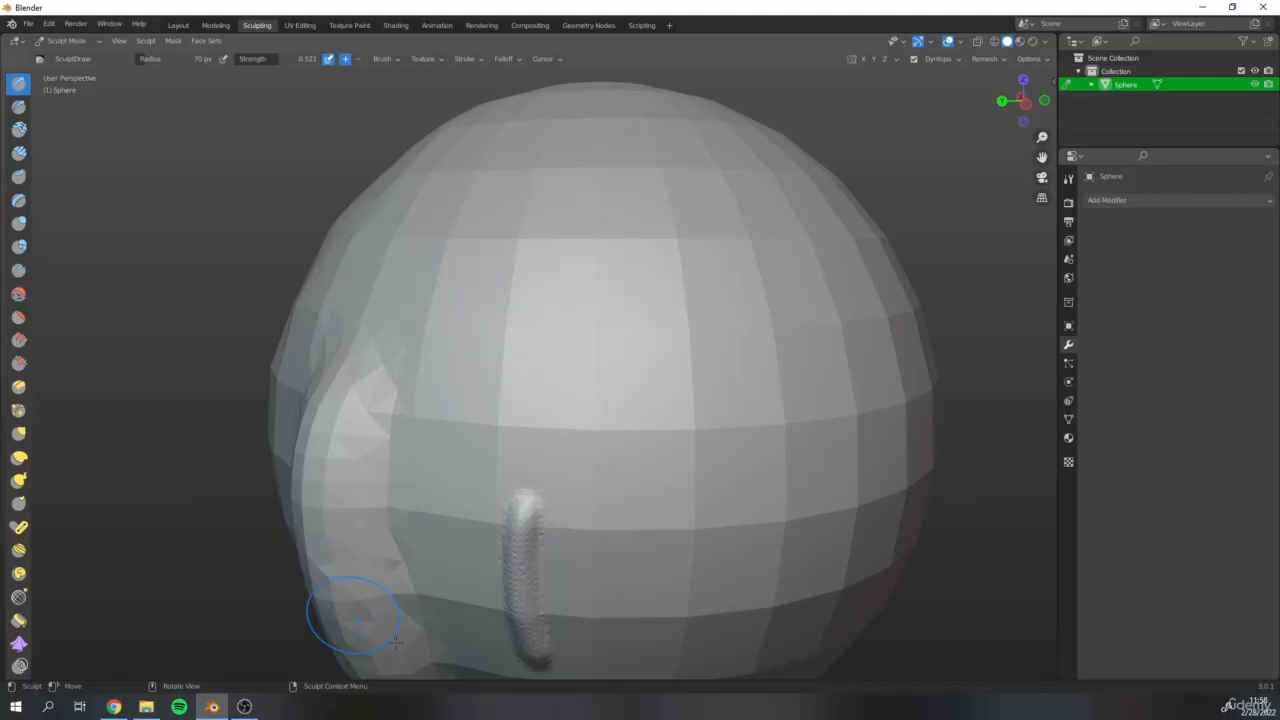
Switch the Dyntopo detailing to Constant Detail and check the options this mode offers
{"action": "left_click", "coordinate": [959, 59]}
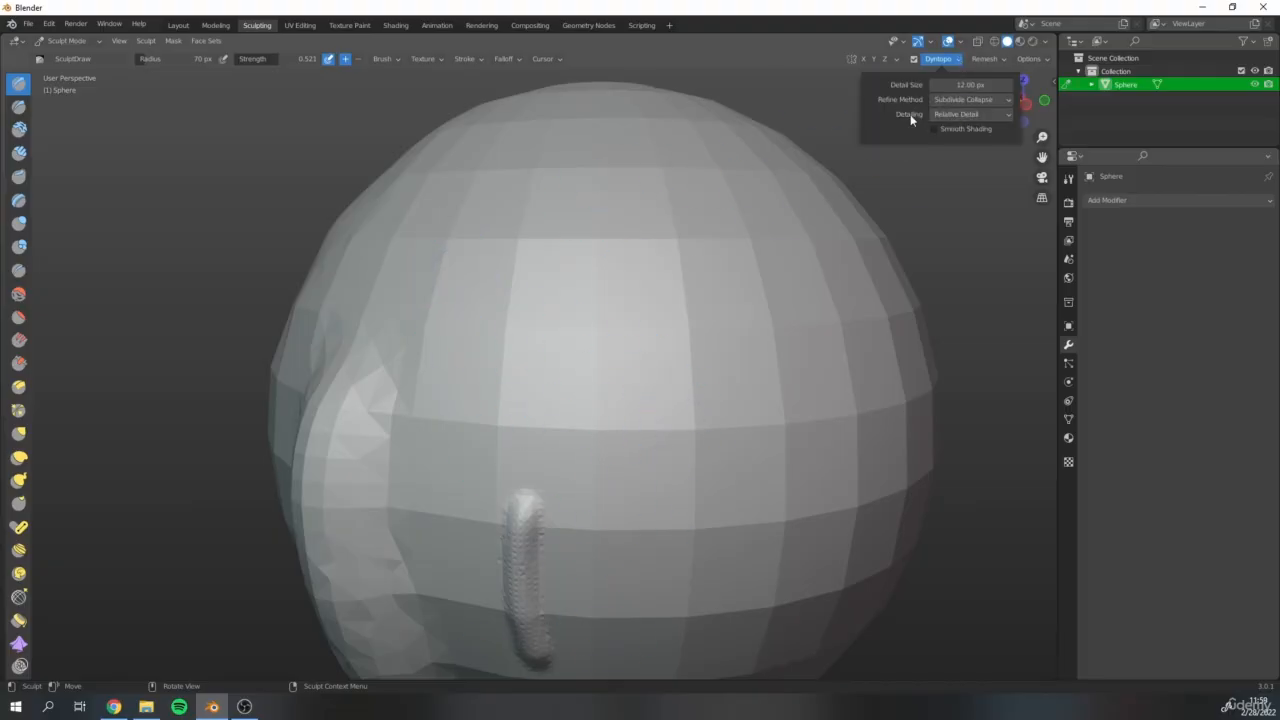
{"action": "left_click", "coordinate": [952, 115]}
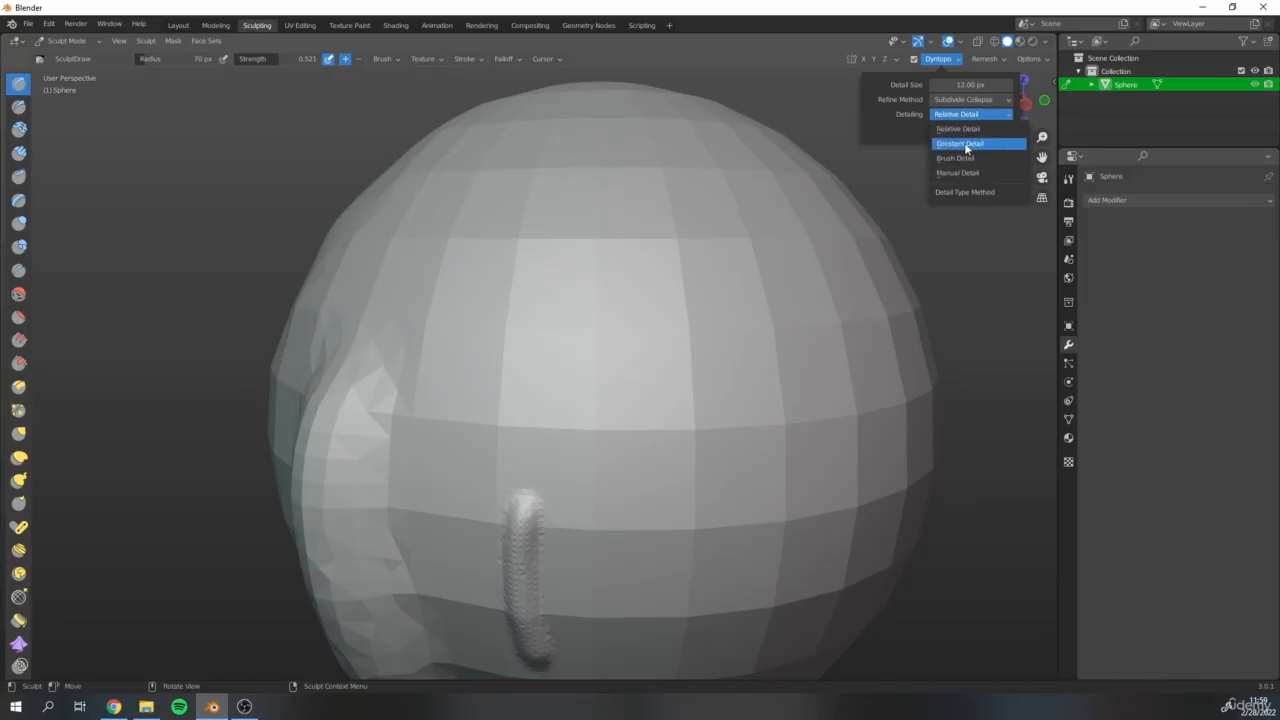
{"action": "left_click", "coordinate": [962, 144]}
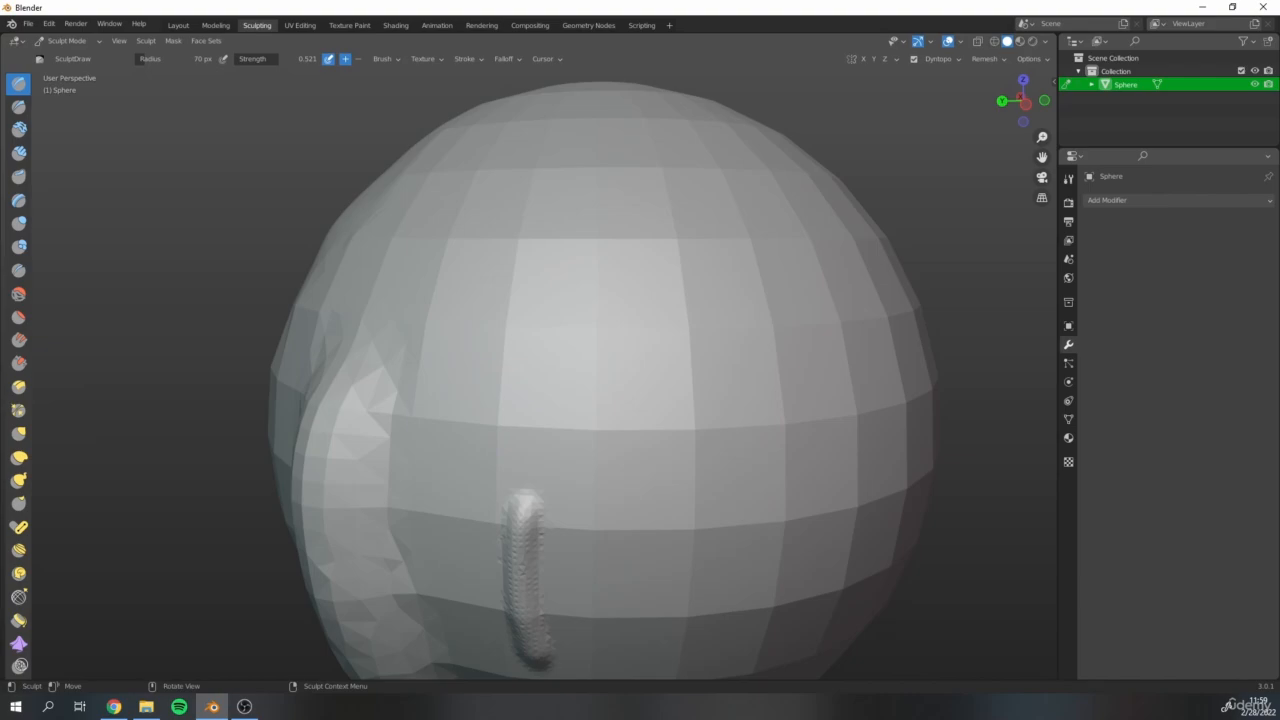
{"action": "left_click", "coordinate": [938, 59]}
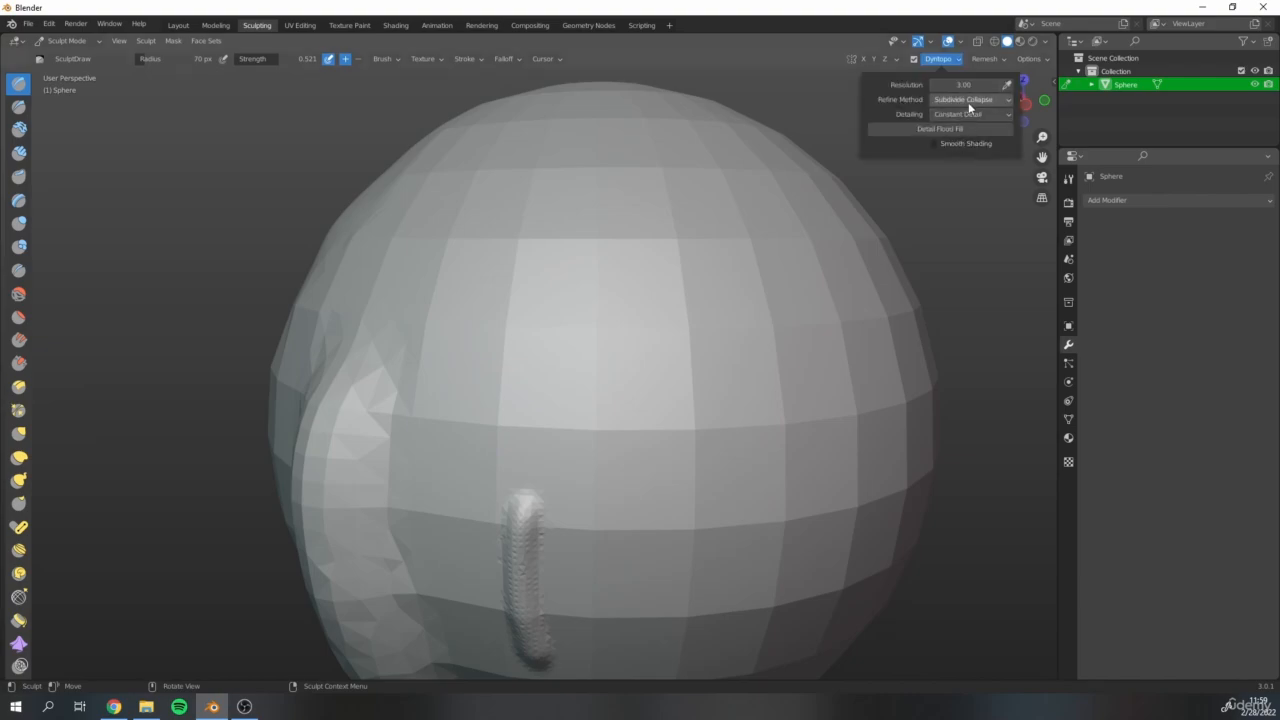
{"action": "scroll", "coordinate": [571, 363], "scroll_direction": "up", "scroll_amount": 2}
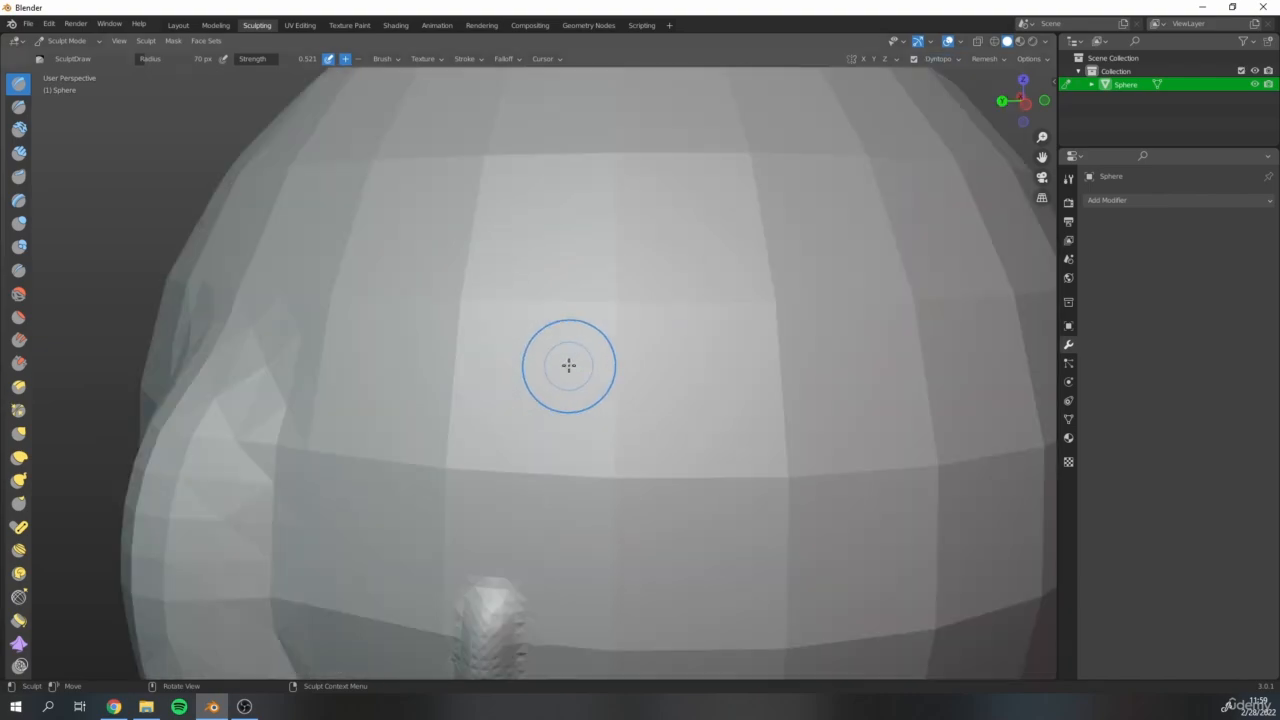
{"action": "scroll", "coordinate": [571, 363], "scroll_direction": "down", "scroll_amount": 8}
{"action": "scroll", "coordinate": [571, 363], "scroll_direction": "up", "scroll_amount": 3}
{"action": "scroll", "coordinate": [571, 363], "scroll_direction": "up", "scroll_amount": 6}
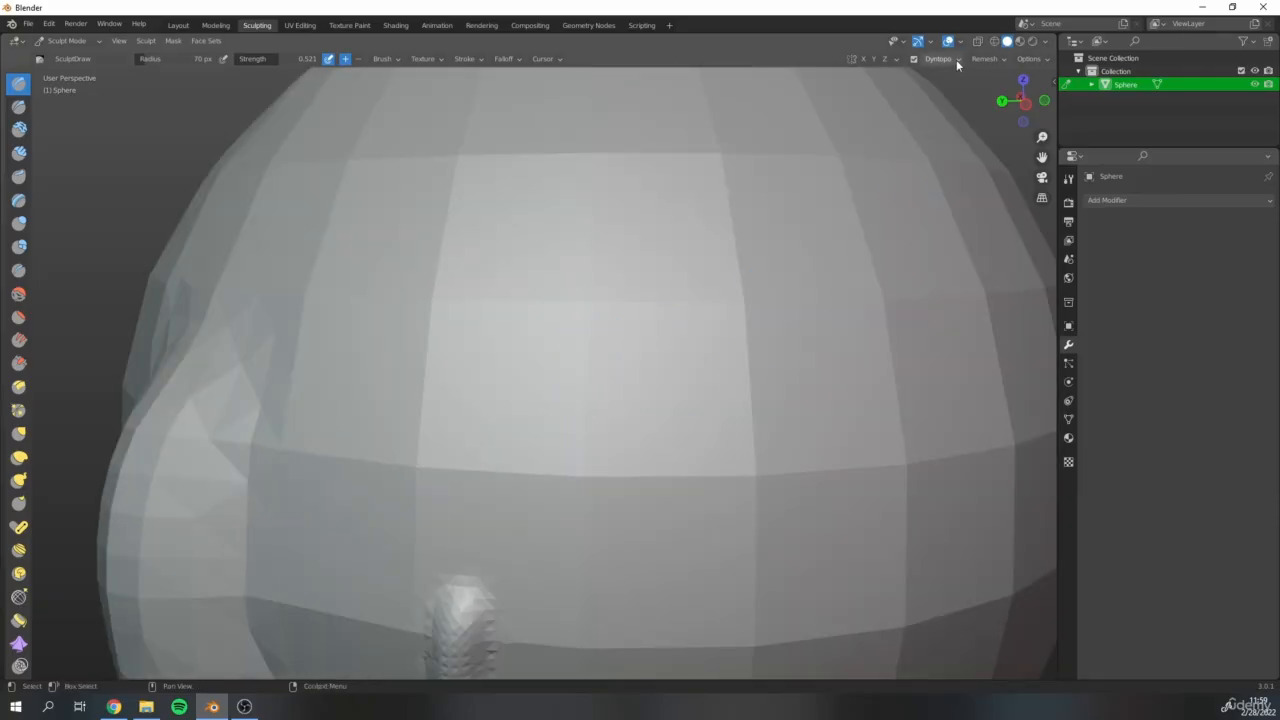
Set the Dyntopo resolution to 10 and sculpt a coarse Draw bump on the flat faces above the narrow ridge
{"action": "left_click", "coordinate": [955, 60]}
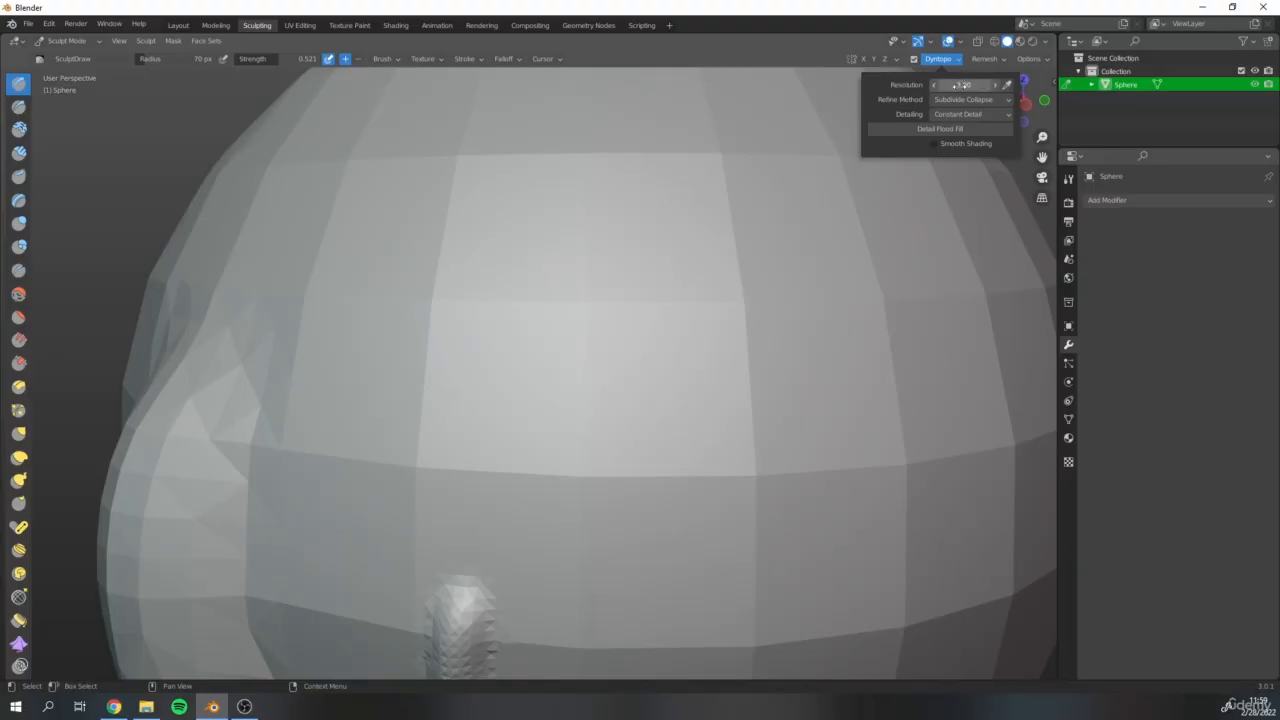
{"action": "left_click", "coordinate": [972, 84]}
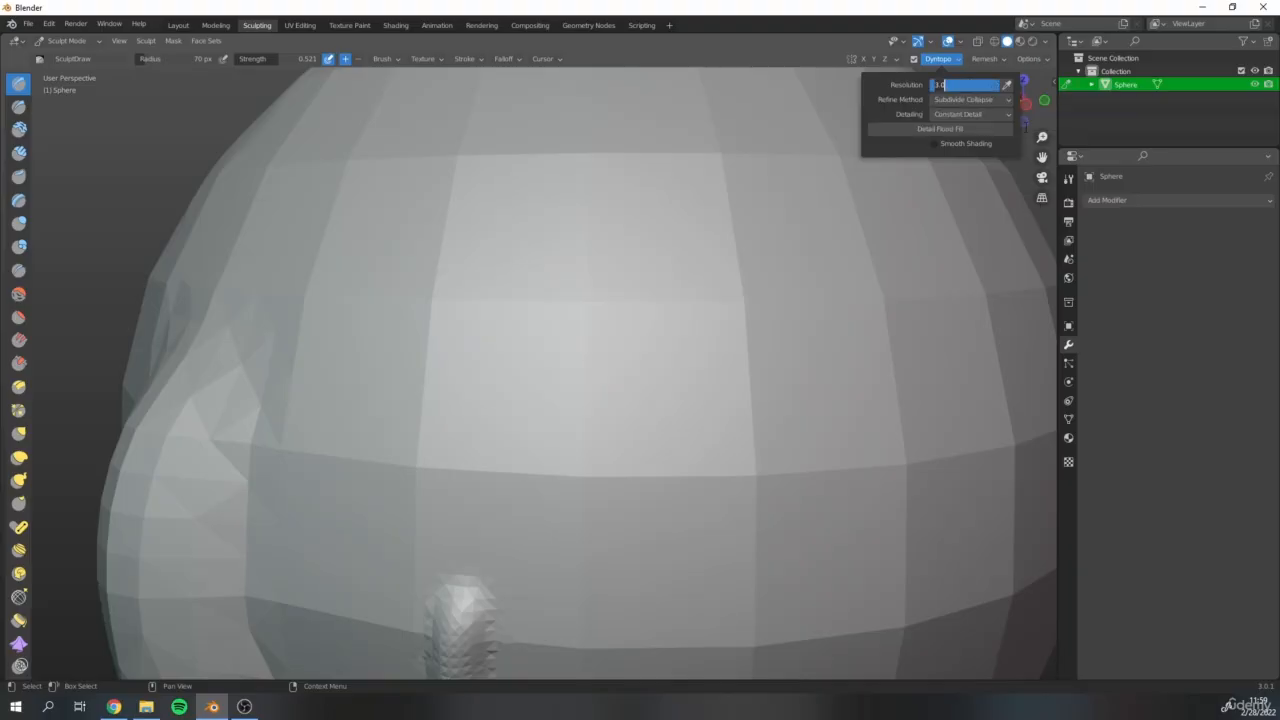
{"action": "type", "text": "1"}
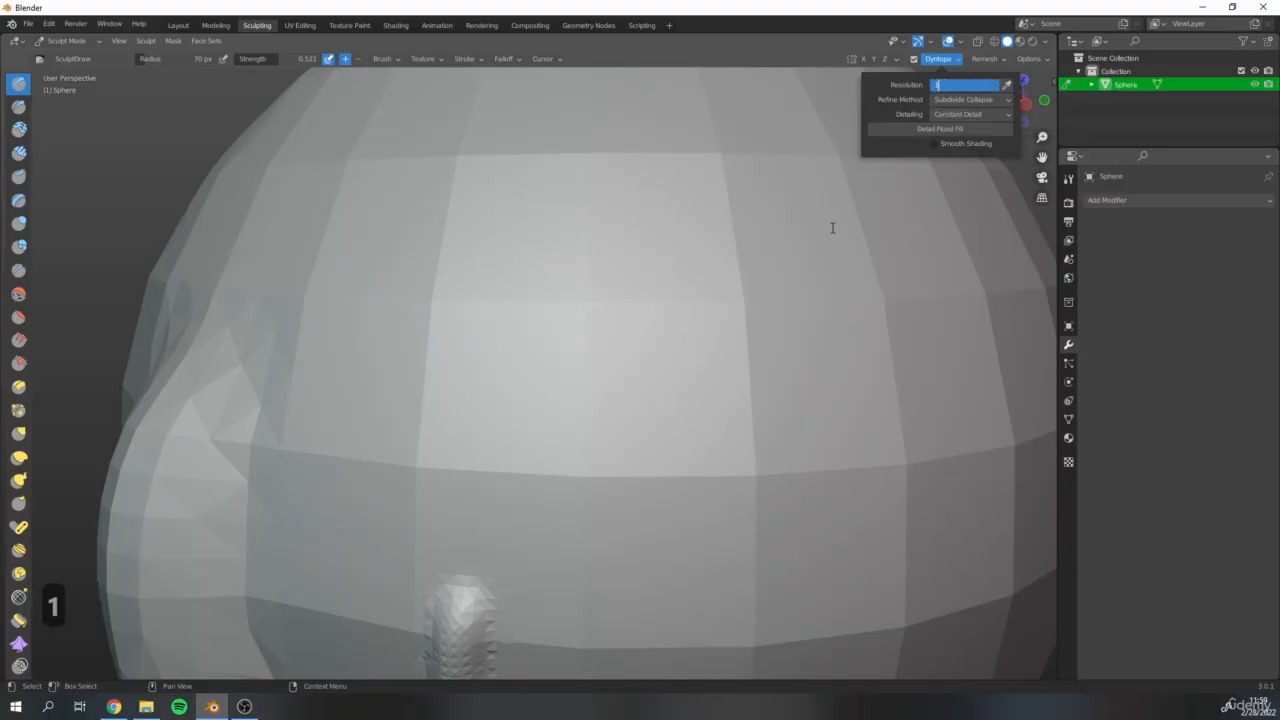
{"action": "type", "text": "0"}
{"action": "key", "text": "Return"}
{"action": "scroll", "coordinate": [729, 314], "scroll_direction": "down", "scroll_amount": 3}
{"action": "mouse_move", "coordinate": [666, 323]}
{"action": "left_mouse_down"}
{"action": "mouse_move", "coordinate": [543, 386]}
{"action": "mouse_move", "coordinate": [644, 267]}
{"action": "mouse_move", "coordinate": [677, 377]}
{"action": "mouse_move", "coordinate": [654, 354]}
{"action": "mouse_move", "coordinate": [594, 343]}
{"action": "mouse_move", "coordinate": [610, 350]}
{"action": "left_mouse_up"}
{"action": "middle_click_drag", "start_coordinate": [791, 380], "coordinate": [829, 363]}
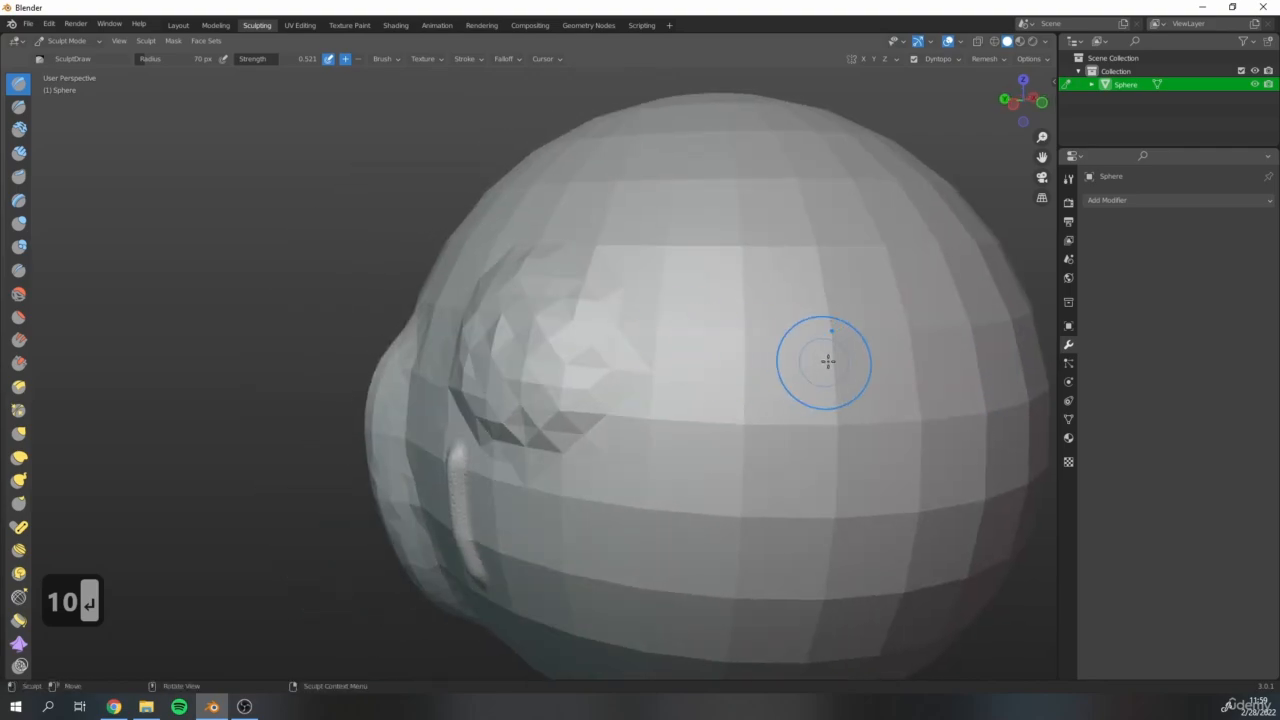
Set the Dyntopo resolution to 30 and sculpt a finer Draw bump on the flat faces beside the coarse one
{"action": "left_click", "coordinate": [940, 58]}
{"action": "double_click", "coordinate": [965, 85]}
{"action": "type", "text": "30"}
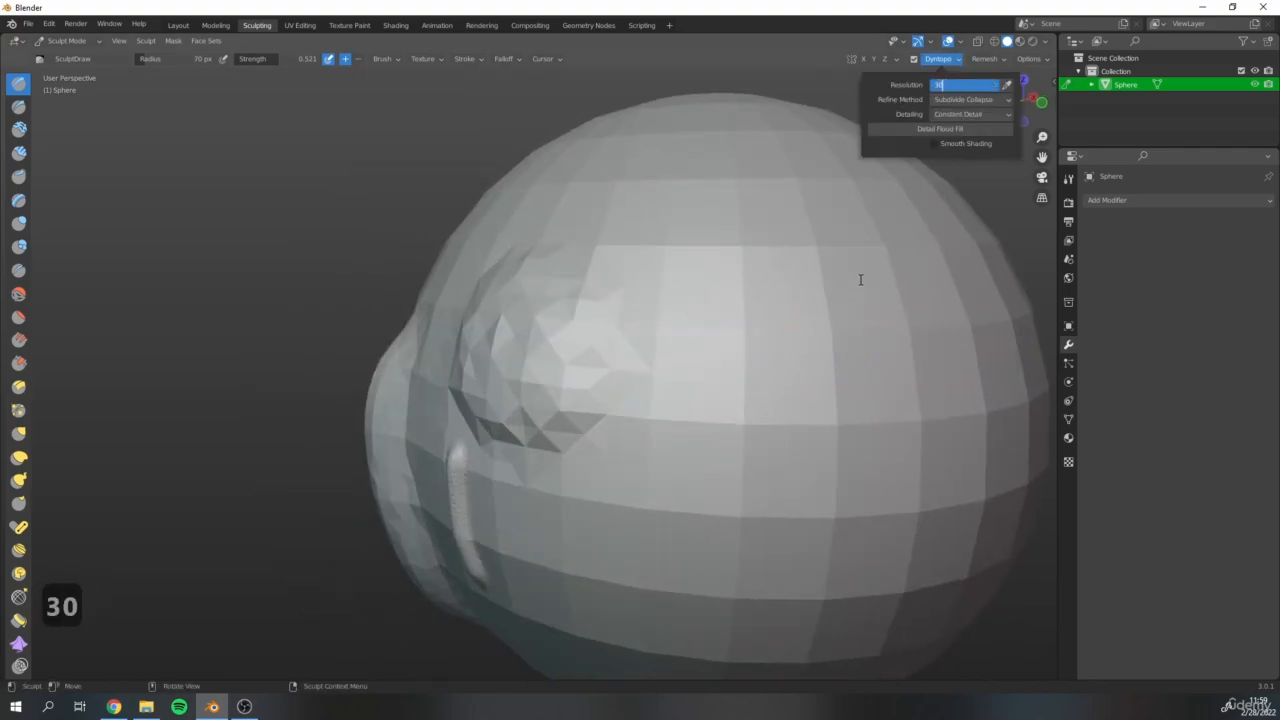
{"action": "key", "text": "Return"}
{"action": "mouse_move", "coordinate": [737, 334]}
{"action": "left_mouse_down"}
{"action": "mouse_move", "coordinate": [745, 445]}
{"action": "mouse_move", "coordinate": [728, 420]}
{"action": "mouse_move", "coordinate": [754, 373]}
{"action": "mouse_move", "coordinate": [762, 380]}
{"action": "left_mouse_up"}
{"action": "scroll", "coordinate": [694, 360], "scroll_direction": "down", "scroll_amount": 3}
{"action": "mouse_move", "coordinate": [590, 361]}
{"action": "middle_mouse_down"}
{"action": "mouse_move", "coordinate": [646, 366]}
{"action": "mouse_move", "coordinate": [570, 368]}
{"action": "mouse_move", "coordinate": [608, 303]}
{"action": "mouse_move", "coordinate": [546, 263]}
{"action": "mouse_move", "coordinate": [552, 280]}
{"action": "mouse_move", "coordinate": [651, 289]}
{"action": "middle_mouse_up"}
{"action": "scroll", "coordinate": [594, 341], "scroll_direction": "up", "scroll_amount": 2}
Sample the detail size from the narrow ridge and add a vertical Draw stroke between it and the wide ridge
{"action": "left_click", "coordinate": [984, 58]}
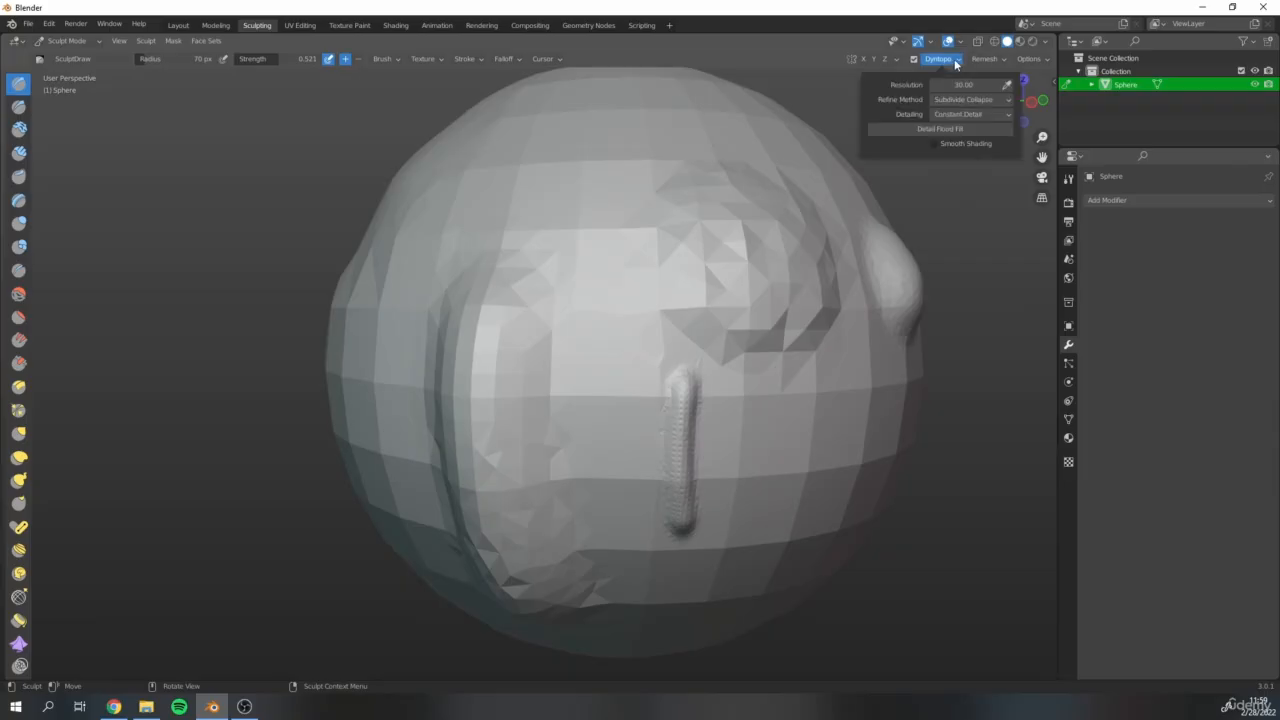
{"action": "left_click", "coordinate": [954, 58]}
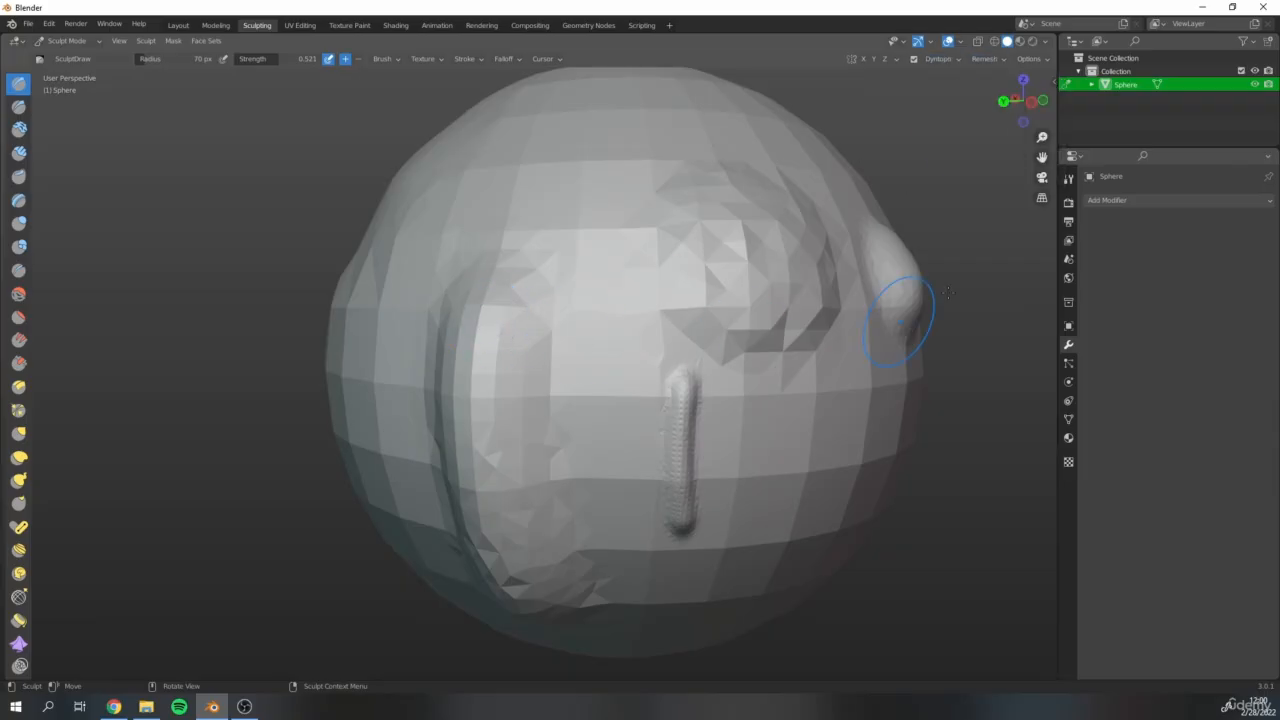
{"action": "left_click", "coordinate": [954, 60]}
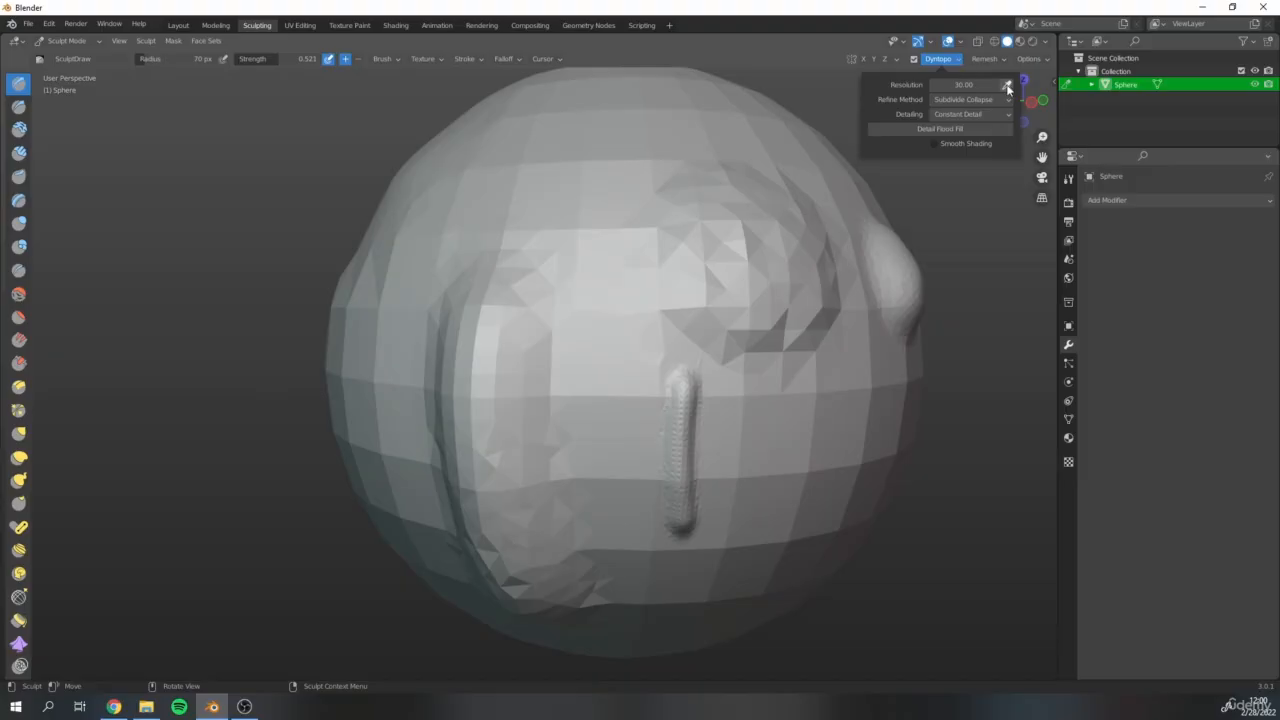
{"action": "left_click", "coordinate": [1007, 86]}
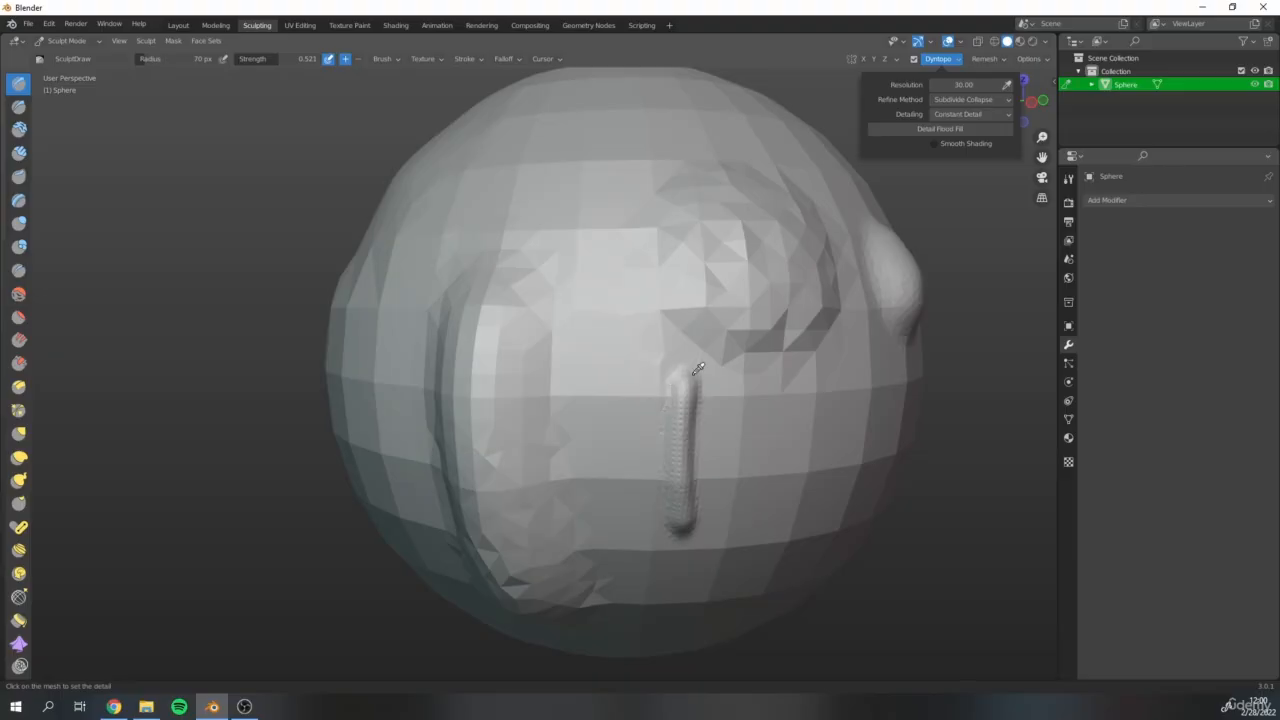
{"action": "left_click", "coordinate": [685, 431]}
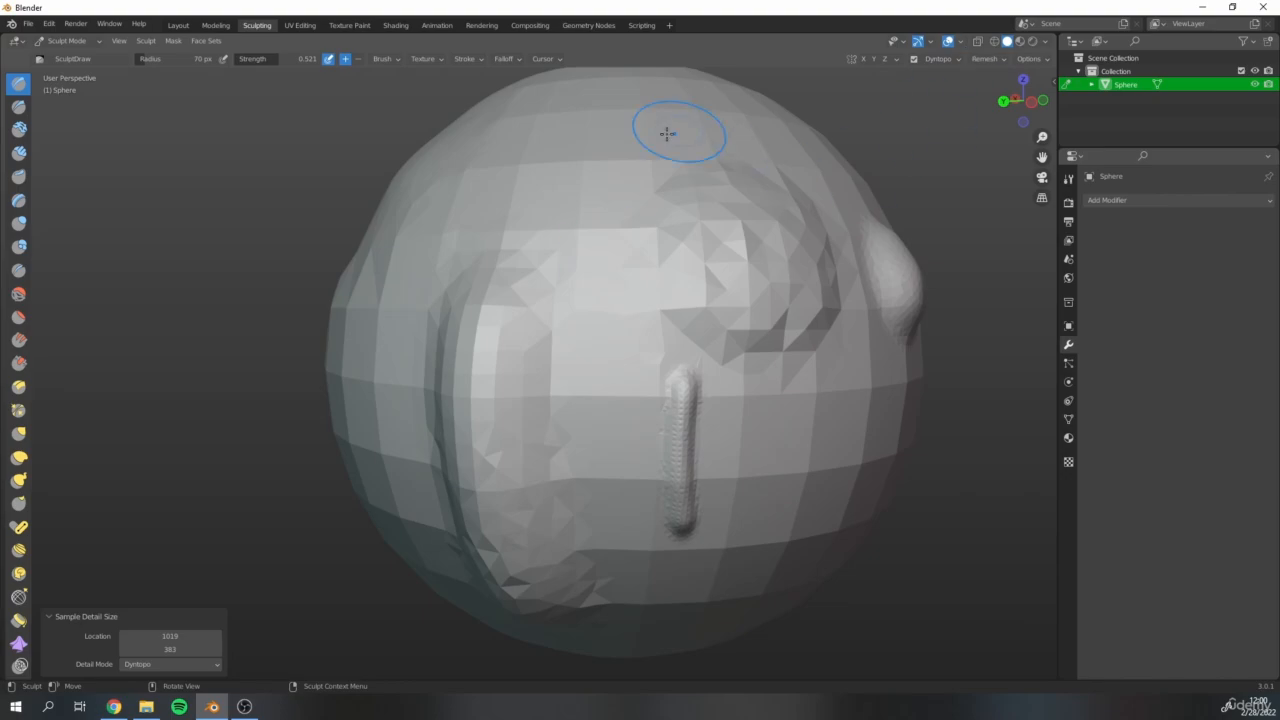
{"action": "mouse_move", "coordinate": [585, 205]}
{"action": "left_mouse_down"}
{"action": "mouse_move", "coordinate": [594, 306]}
{"action": "mouse_move", "coordinate": [570, 432]}
{"action": "mouse_move", "coordinate": [578, 465]}
{"action": "left_mouse_up"}
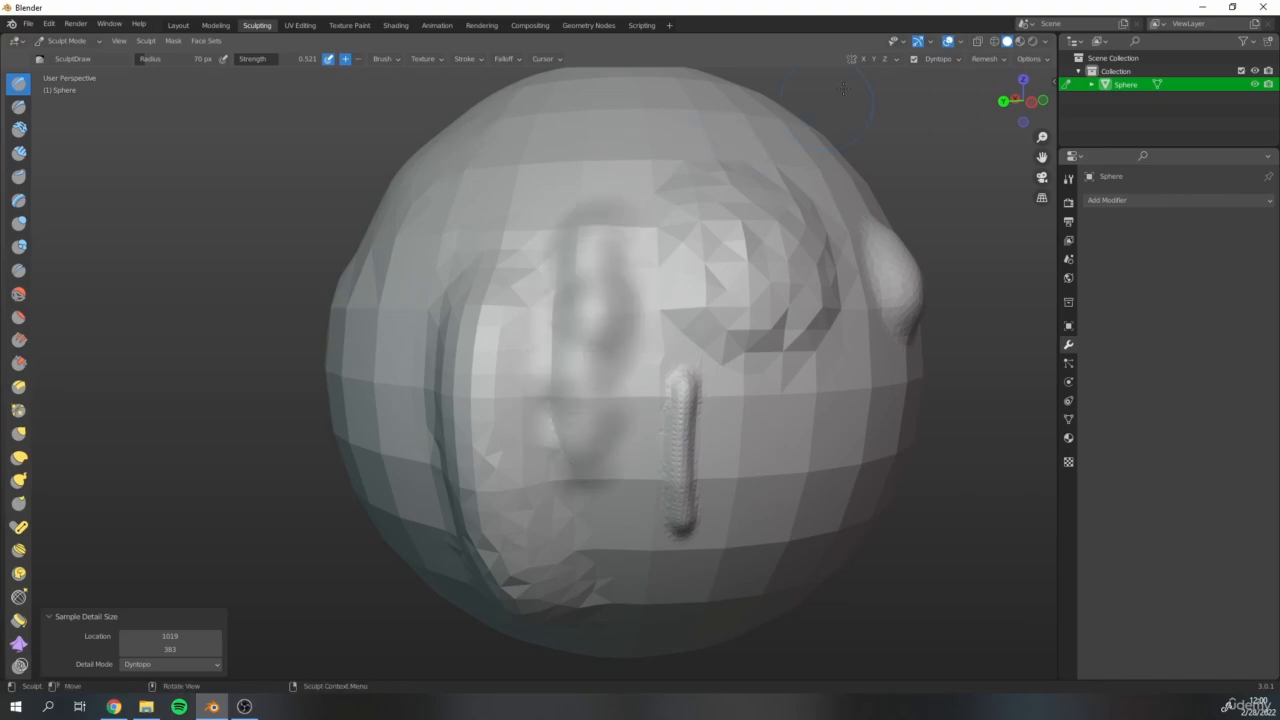
Check the sampled Dyntopo resolution, the Detail Flood Fill option and the sculpted marks around the sphere
{"action": "left_click", "coordinate": [958, 60]}
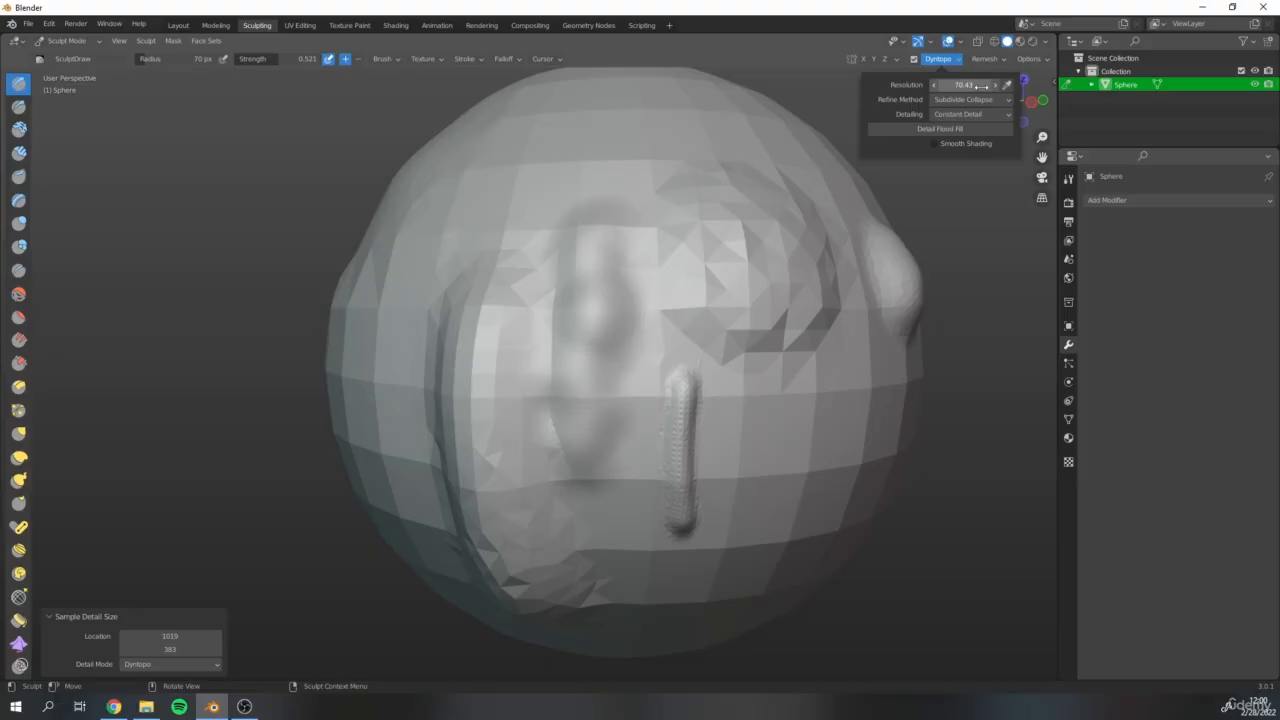
{"action": "scroll", "coordinate": [617, 283], "scroll_direction": "up", "scroll_amount": 2}
{"action": "scroll", "coordinate": [760, 370], "scroll_direction": "down", "scroll_amount": 5}
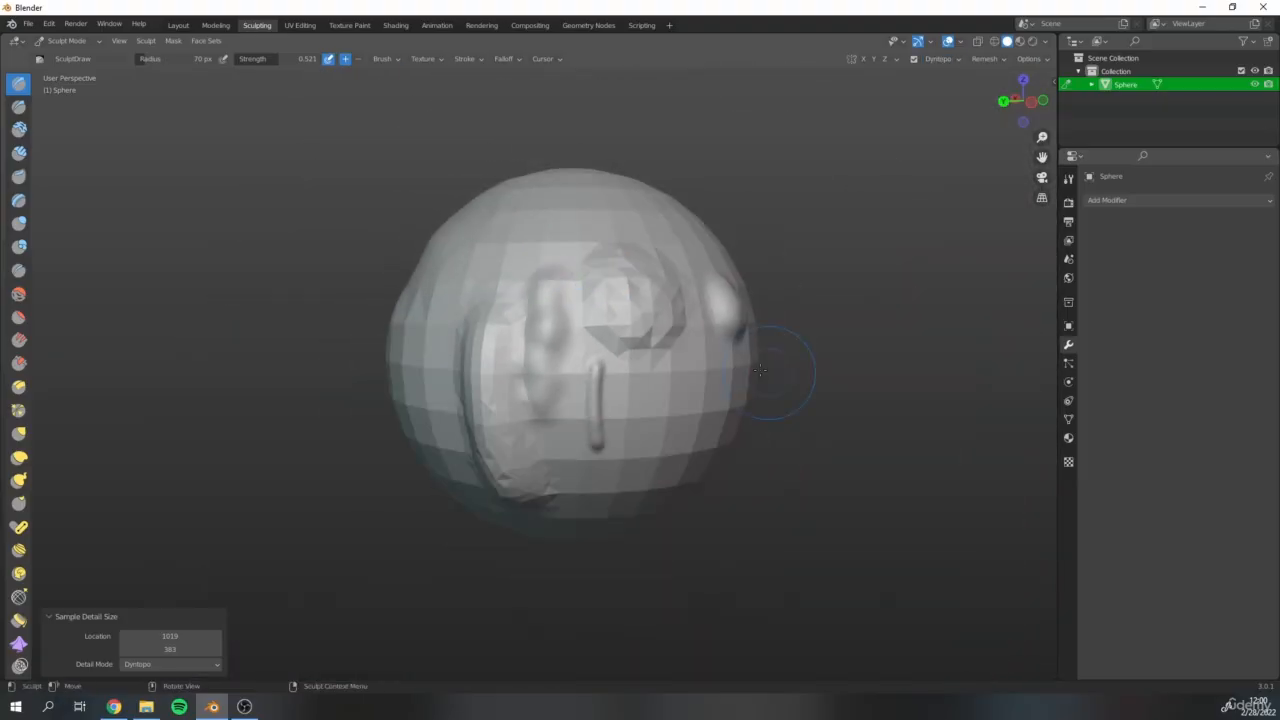
{"action": "middle_click_drag", "start_coordinate": [760, 370], "coordinate": [566, 312]}
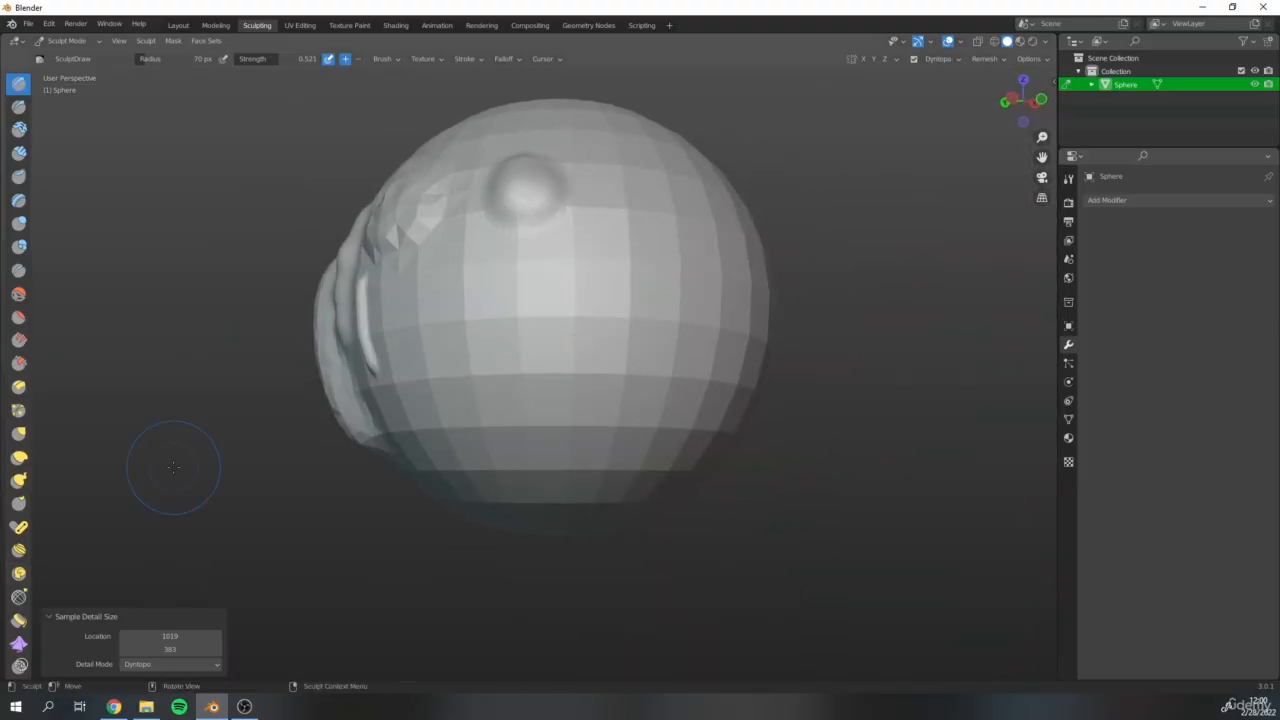
{"action": "left_click", "coordinate": [957, 60]}
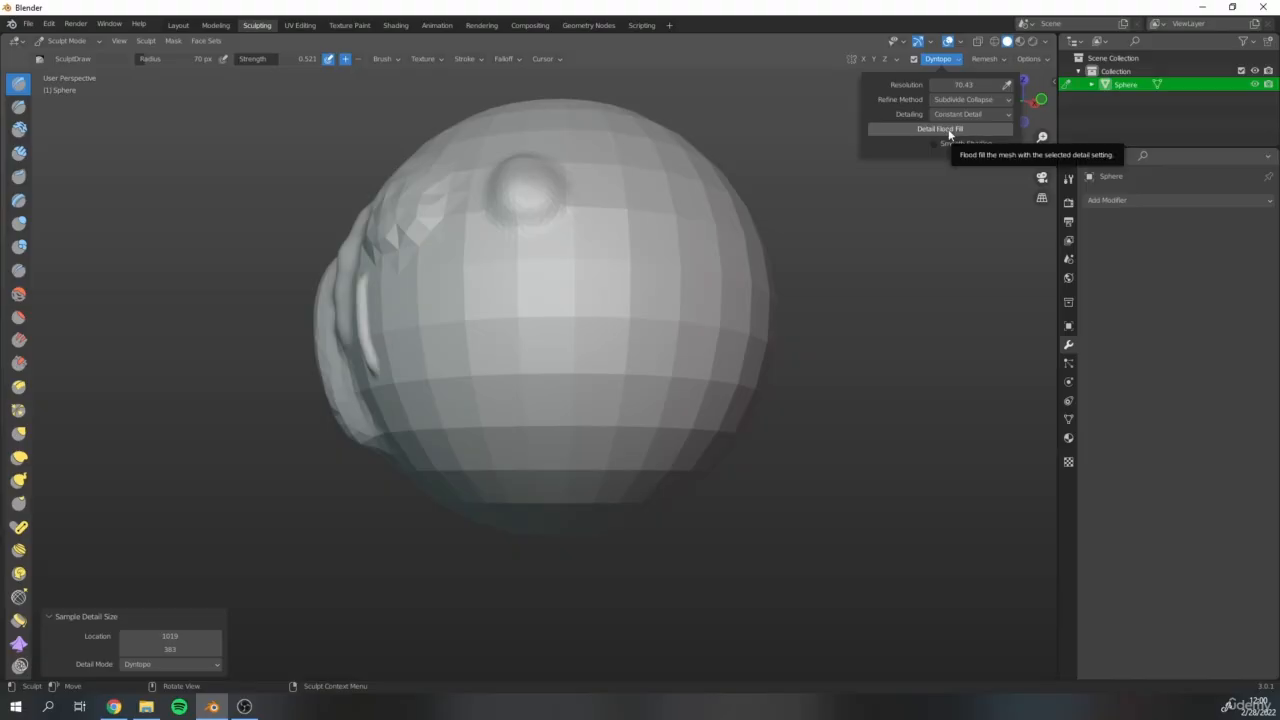
{"action": "mouse_move", "coordinate": [952, 58]}
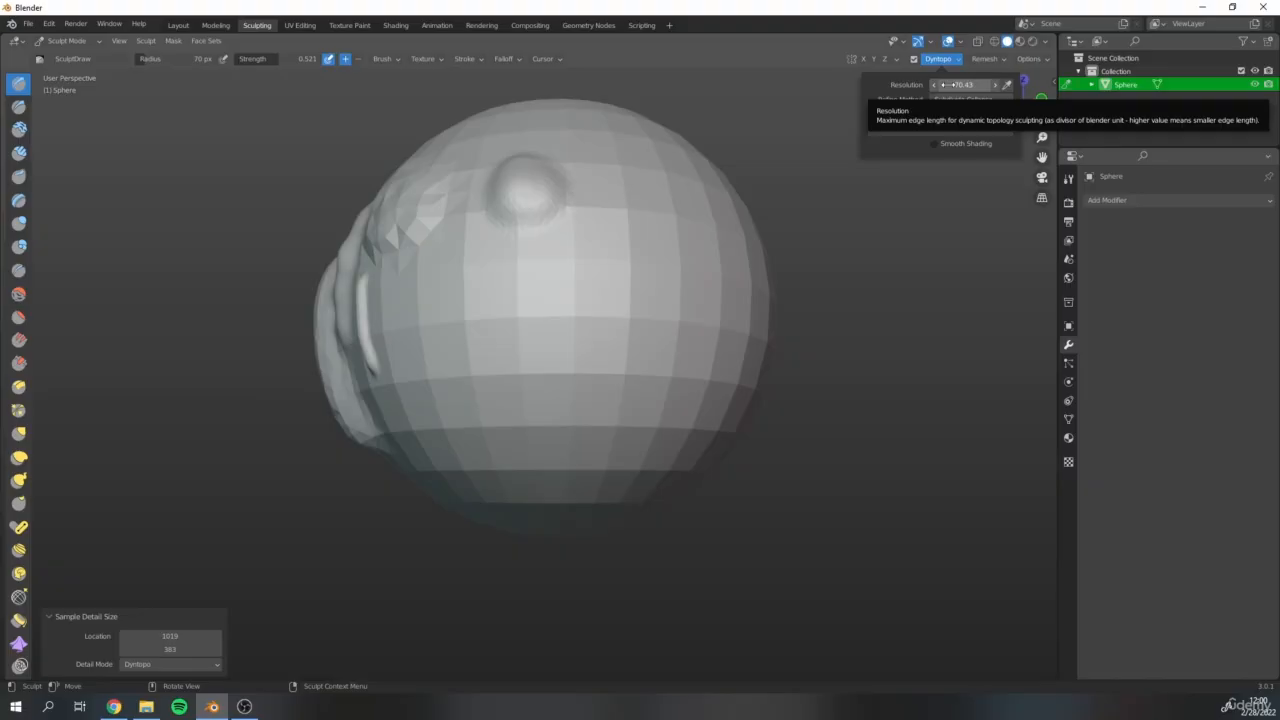
{"action": "middle_click_drag", "start_coordinate": [314, 157], "coordinate": [508, 268], "text": "shift"}
{"action": "middle_click_drag", "start_coordinate": [508, 268], "coordinate": [592, 230], "text": "shift"}
Set the Dyntopo resolution to 25 and add a Draw stroke on the flat faces below the coarse bump
{"action": "left_click", "coordinate": [952, 61]}
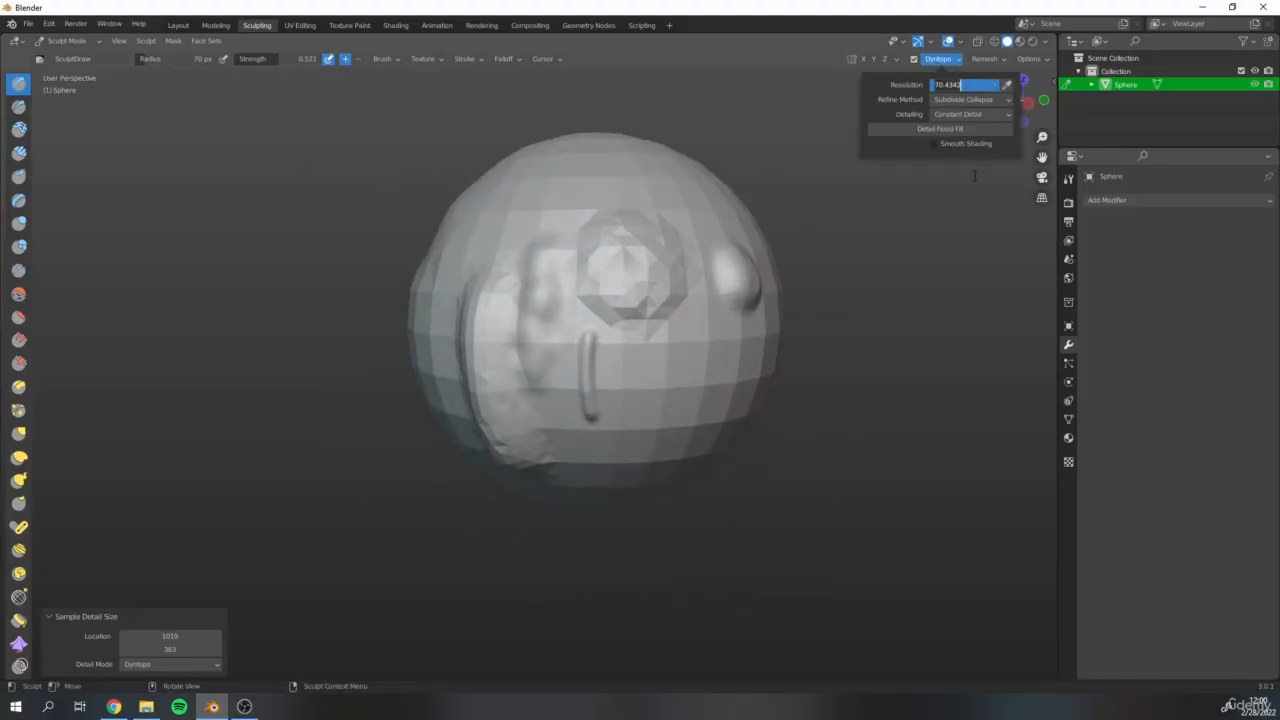
{"action": "type", "text": "25"}
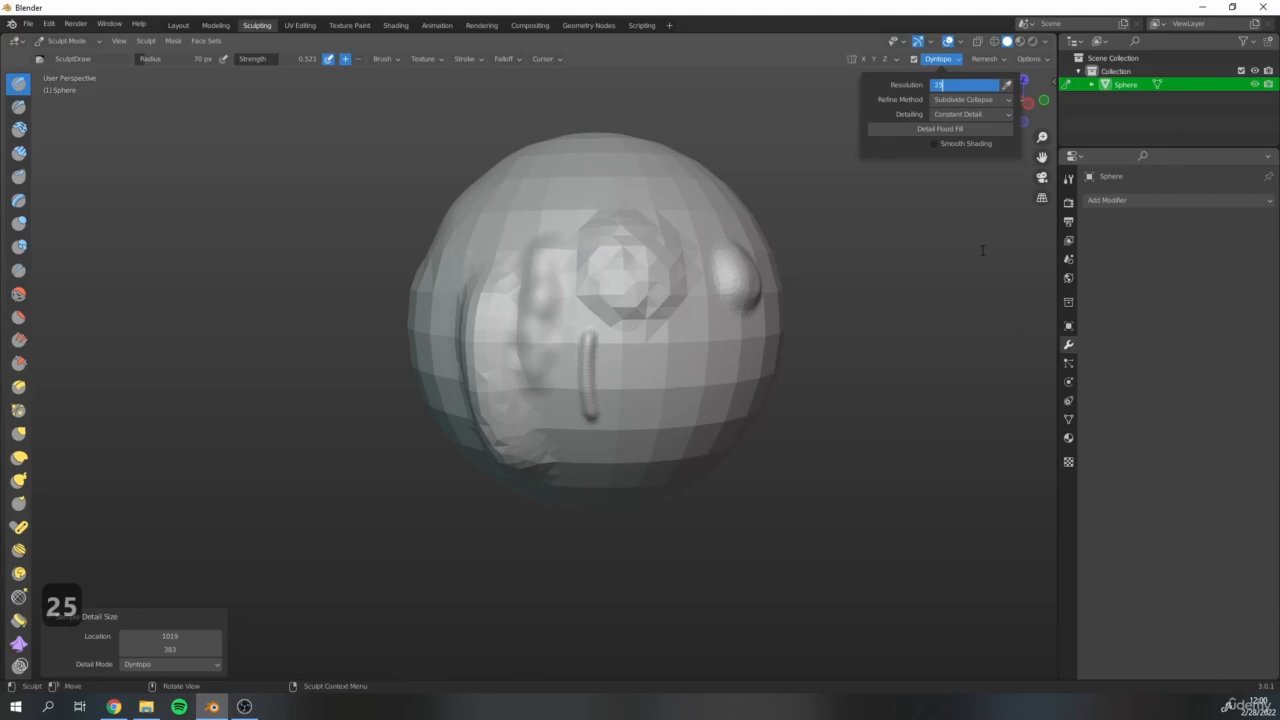
{"action": "key", "text": "Return"}
{"action": "scroll", "coordinate": [691, 386], "scroll_direction": "up", "scroll_amount": 5}
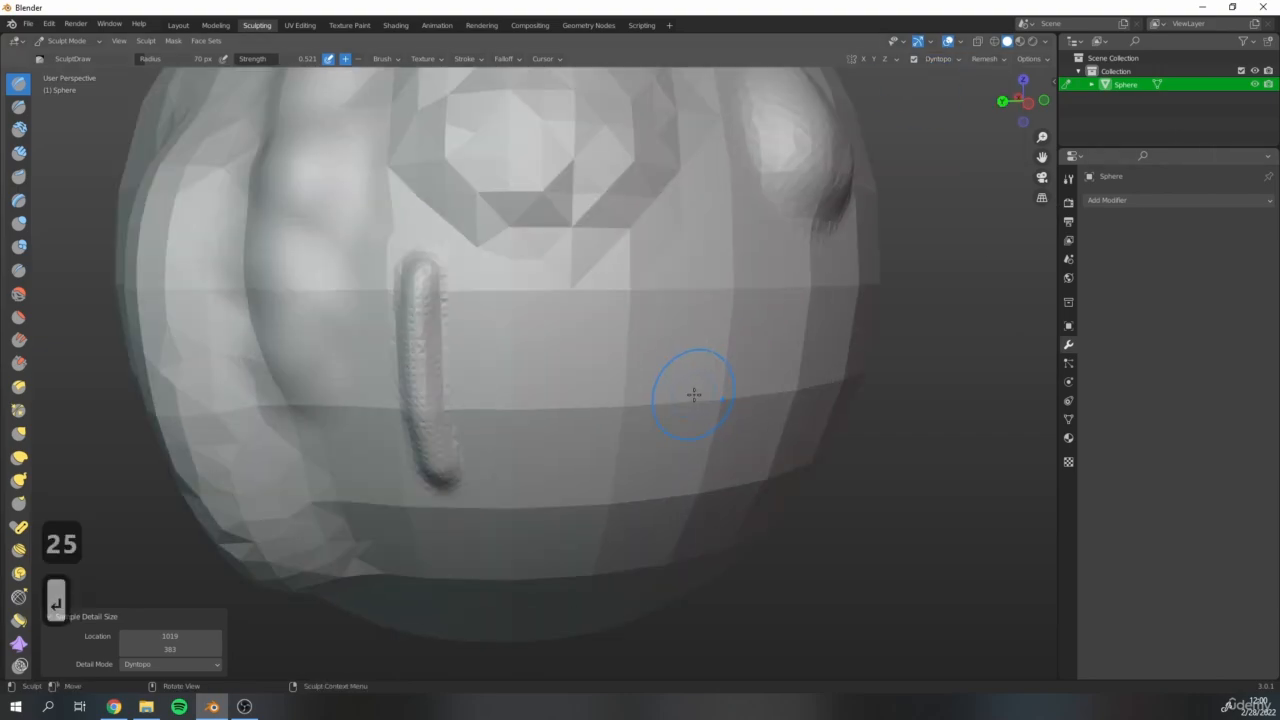
{"action": "mouse_move", "coordinate": [624, 391]}
{"action": "left_mouse_down"}
{"action": "mouse_move", "coordinate": [561, 461]}
{"action": "mouse_move", "coordinate": [471, 457]}
{"action": "left_mouse_up"}
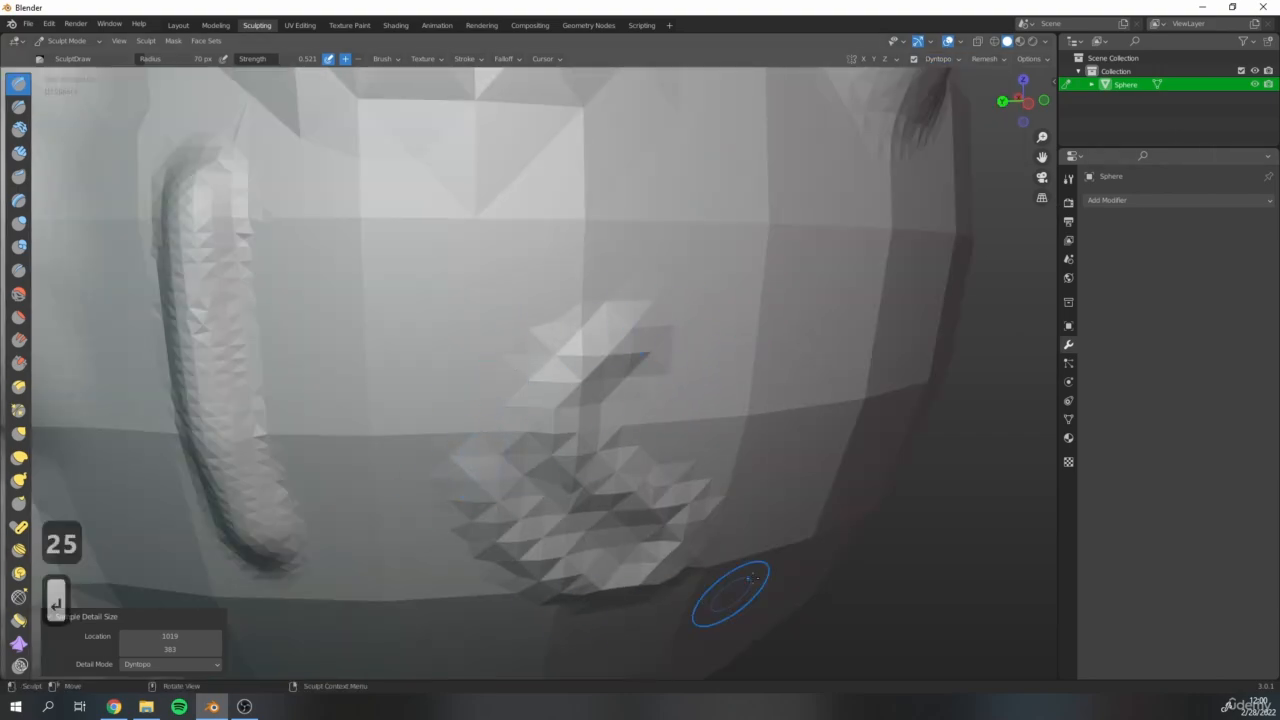
Examine the constant-detail marks and bumps around the sphere from several angles and distances
{"action": "scroll", "coordinate": [688, 423], "scroll_direction": "down", "scroll_amount": 5}
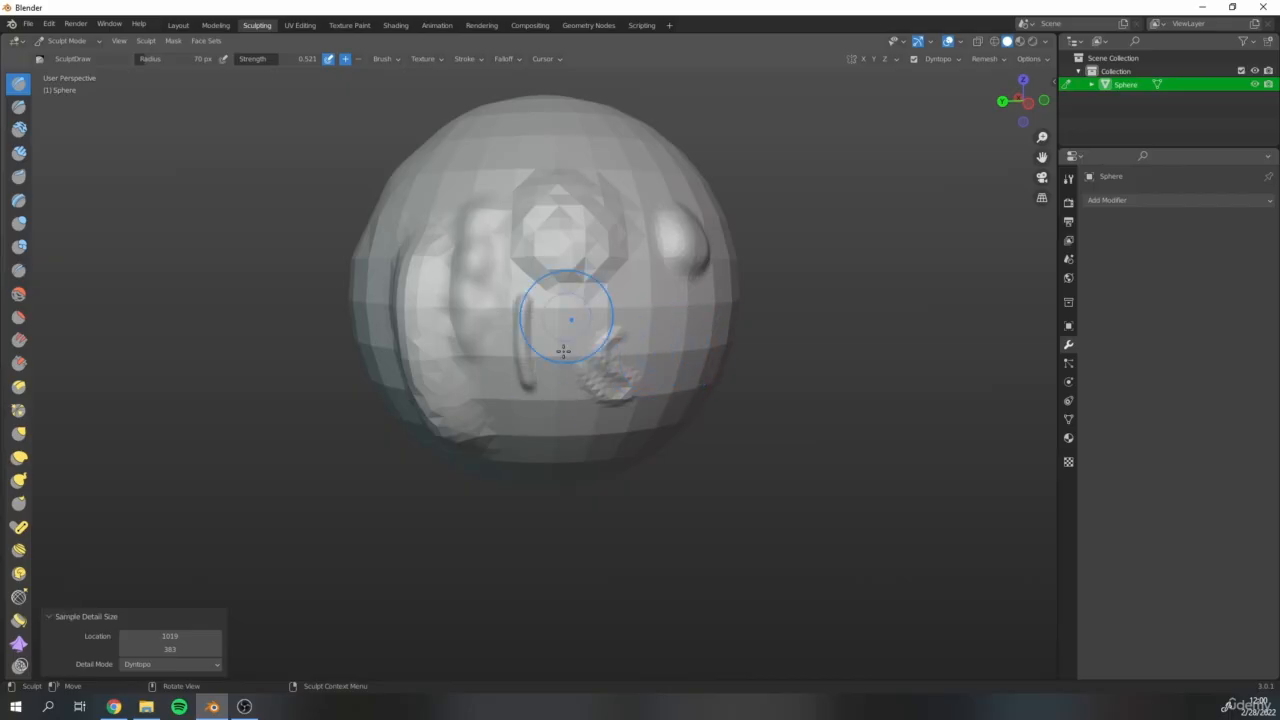
{"action": "scroll", "coordinate": [600, 340], "scroll_direction": "up", "scroll_amount": 5}
{"action": "middle_click_drag", "start_coordinate": [623, 322], "coordinate": [796, 323]}
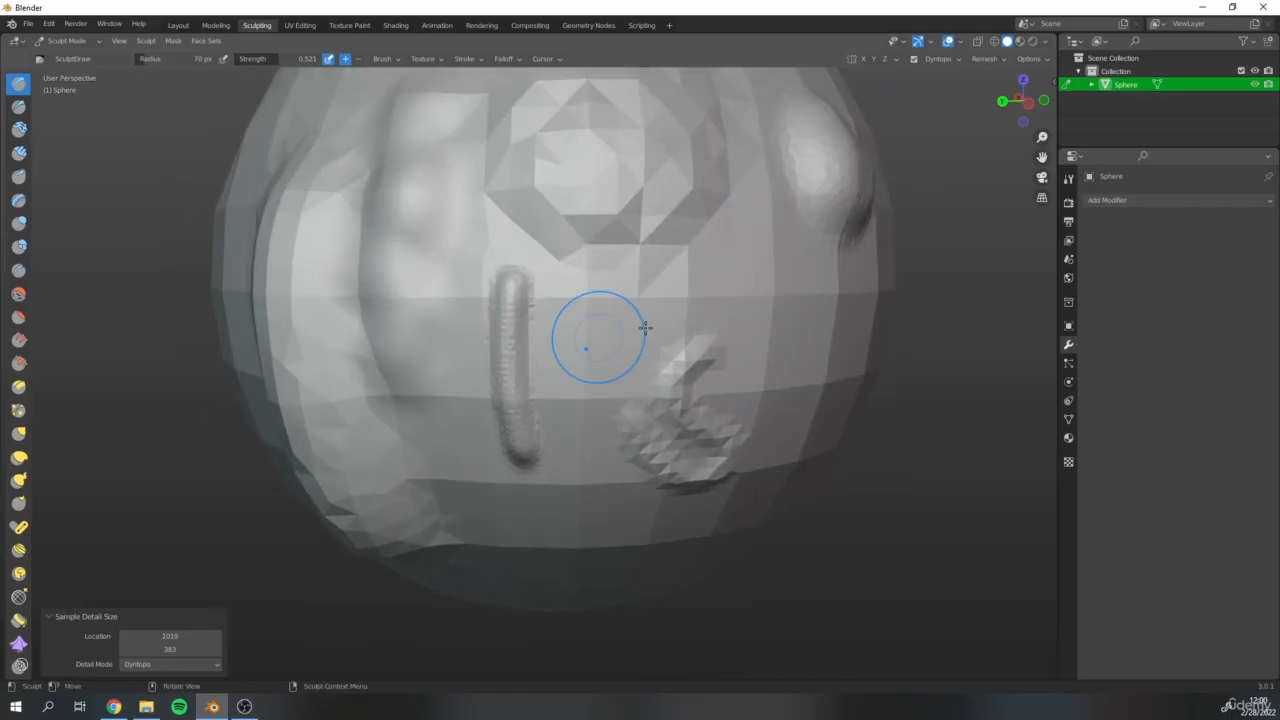
{"action": "scroll", "coordinate": [586, 337], "scroll_direction": "down", "scroll_amount": 5}
{"action": "middle_click_drag", "start_coordinate": [600, 330], "coordinate": [743, 344]}
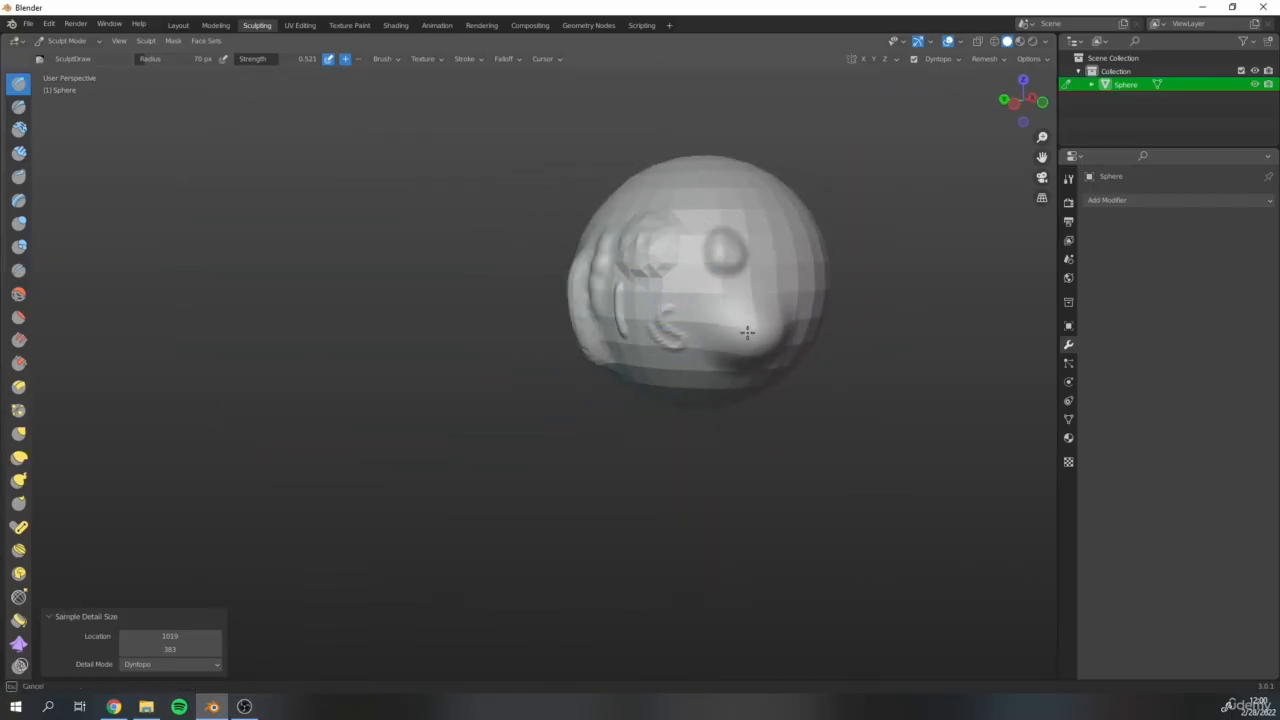
{"action": "scroll", "coordinate": [738, 336], "scroll_direction": "up", "scroll_amount": 5}
{"action": "mouse_move", "coordinate": [585, 212]}
{"action": "middle_mouse_down", "text": "shift"}
{"action": "mouse_move", "coordinate": [490, 375]}
{"action": "mouse_move", "coordinate": [557, 330]}
{"action": "middle_mouse_up", "text": "shift"}
{"action": "scroll", "coordinate": [490, 360], "scroll_direction": "down", "scroll_amount": 3}
{"action": "scroll", "coordinate": [600, 350], "scroll_direction": "up", "scroll_amount": 4}
{"action": "key", "text": "Caps_Lock"}
{"action": "mouse_move", "coordinate": [605, 386]}
{"action": "left_mouse_down"}
{"action": "mouse_move", "coordinate": [657, 405]}
{"action": "mouse_move", "coordinate": [586, 394]}
{"action": "left_mouse_up"}
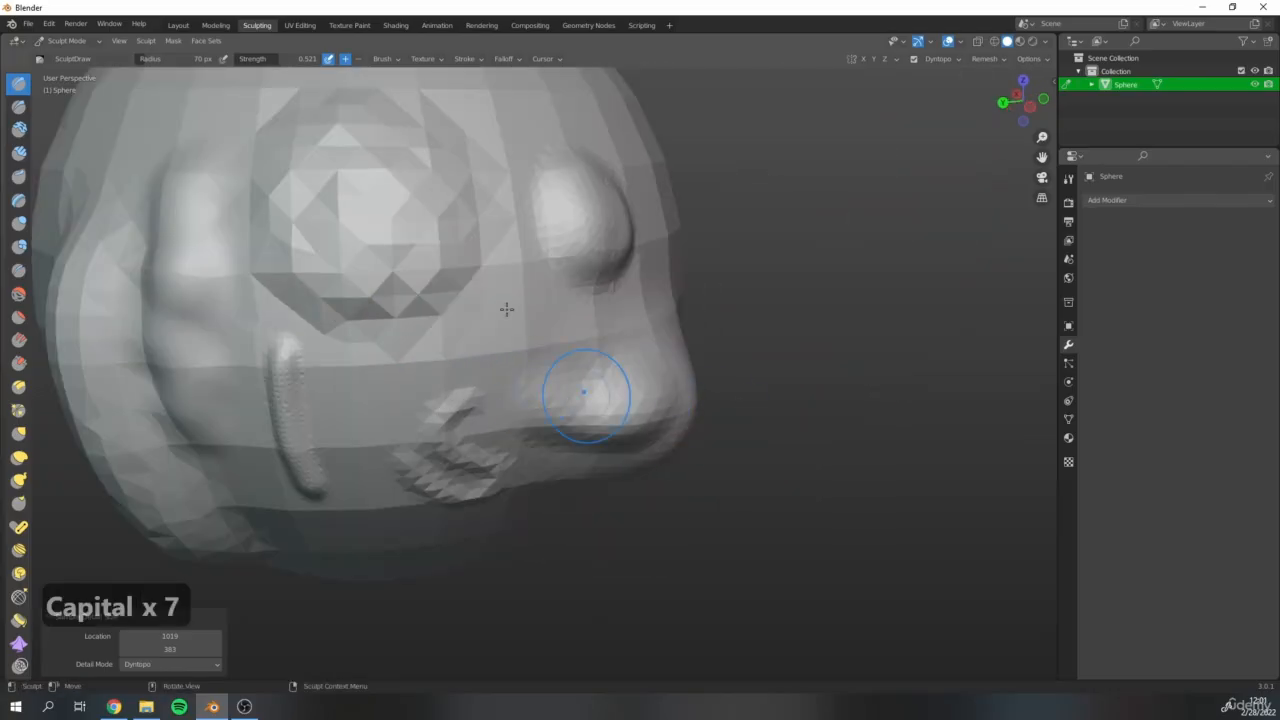
{"action": "scroll", "coordinate": [506, 308], "scroll_direction": "down", "scroll_amount": 4}
{"action": "mouse_move", "coordinate": [440, 300]}
{"action": "middle_mouse_down"}
{"action": "mouse_move", "coordinate": [528, 374]}
{"action": "mouse_move", "coordinate": [386, 259]}
{"action": "mouse_move", "coordinate": [865, 331]}
{"action": "middle_mouse_up"}
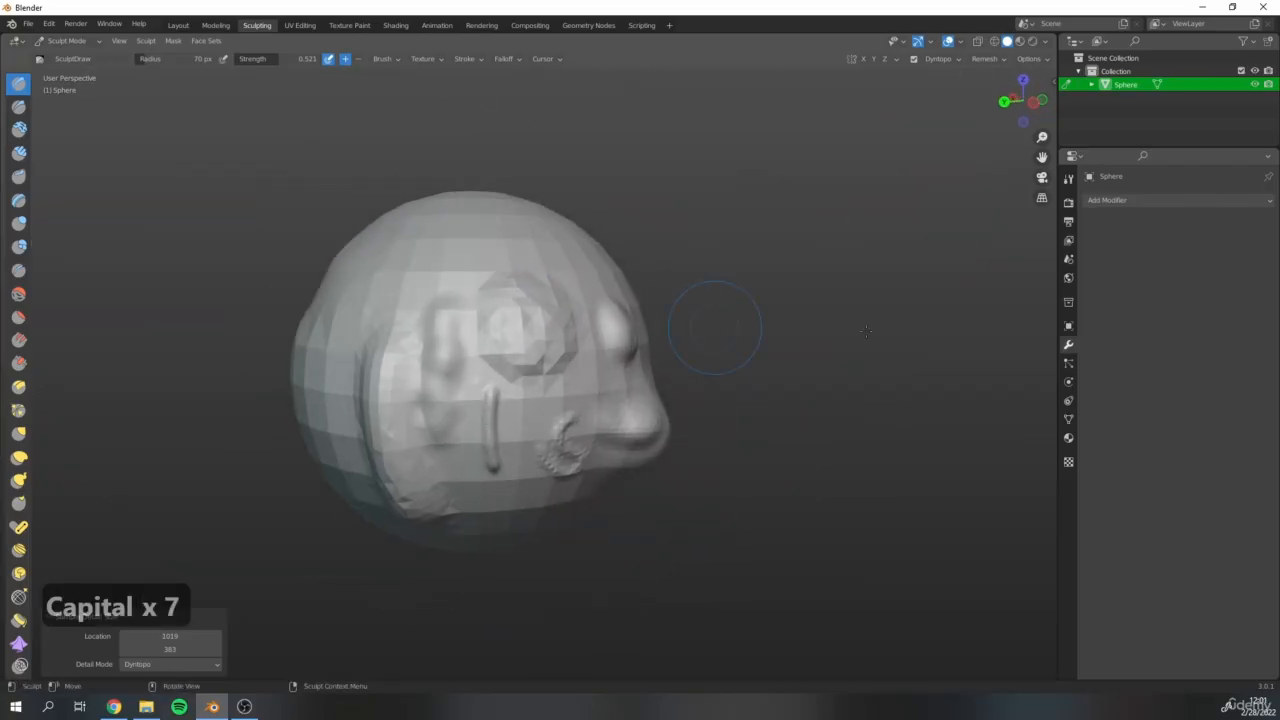
{"action": "middle_click_drag", "start_coordinate": [367, 376], "coordinate": [737, 241]}
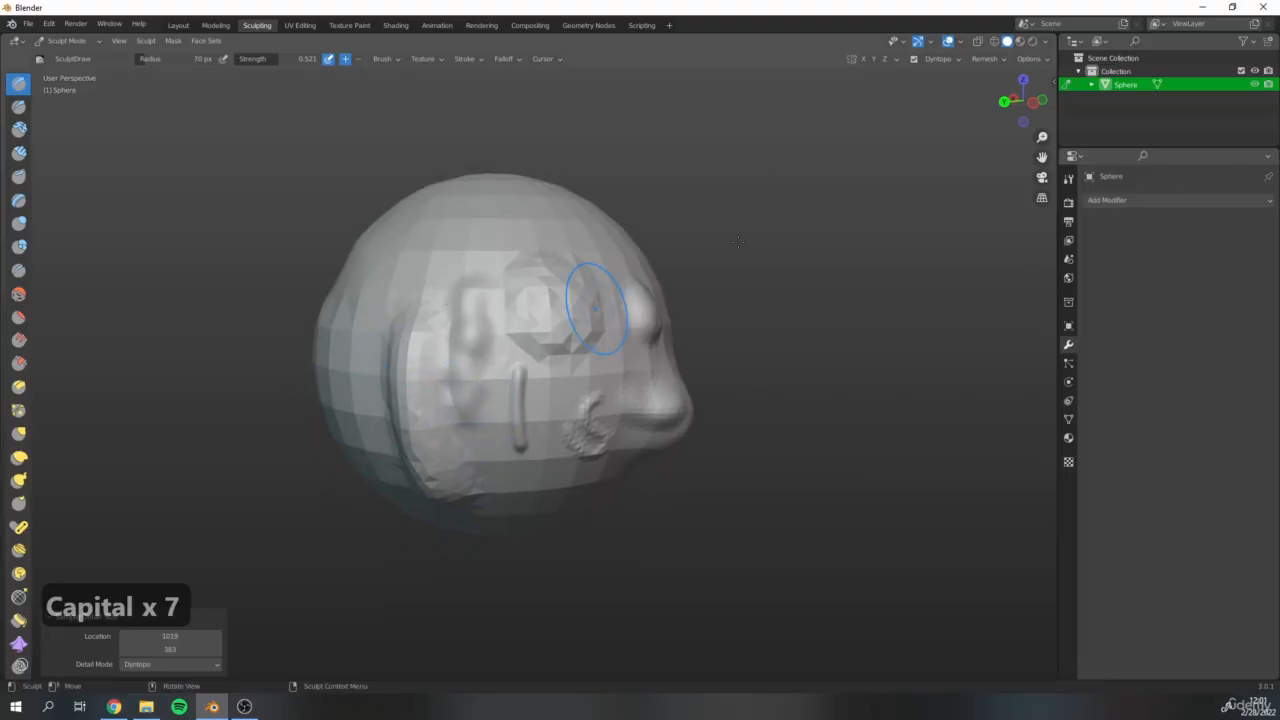
Flood-fill the whole sphere with Dyntopo detail and add a faint downward Draw stroke on its unsculpted side
{"action": "left_click", "coordinate": [957, 59]}
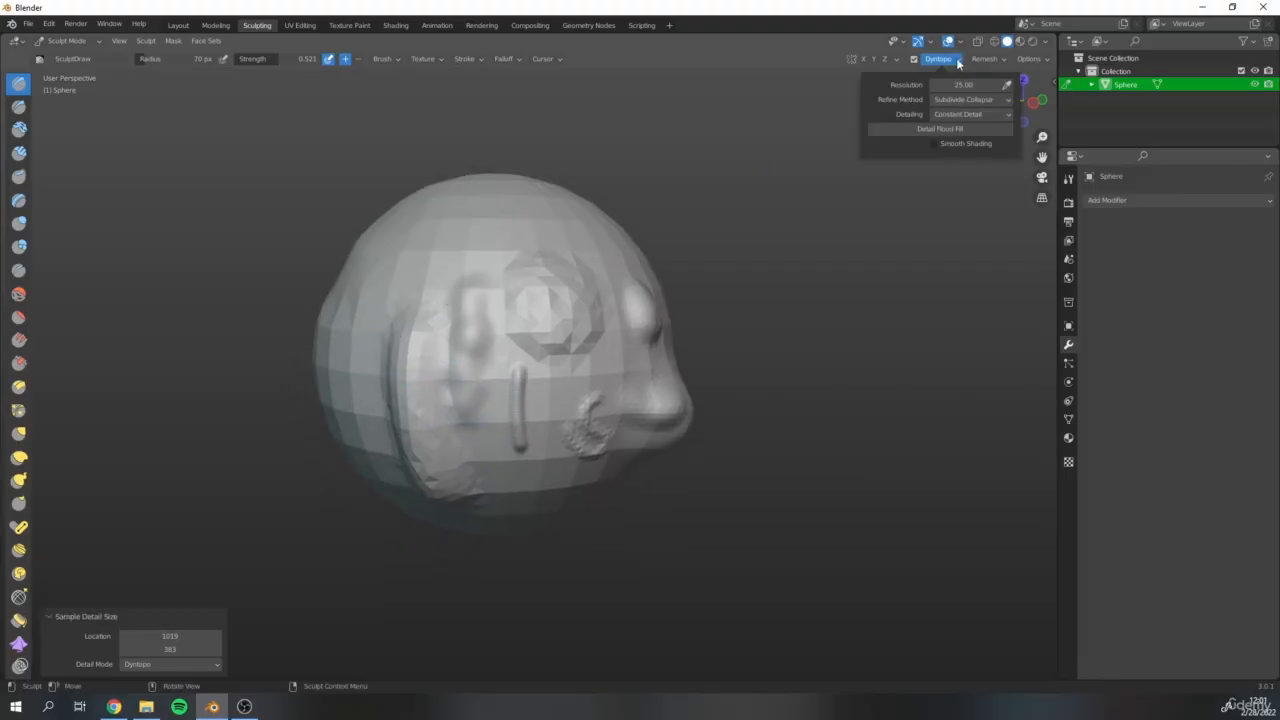
{"action": "left_click", "coordinate": [975, 131]}
{"action": "middle_click_drag", "start_coordinate": [600, 280], "coordinate": [647, 289]}
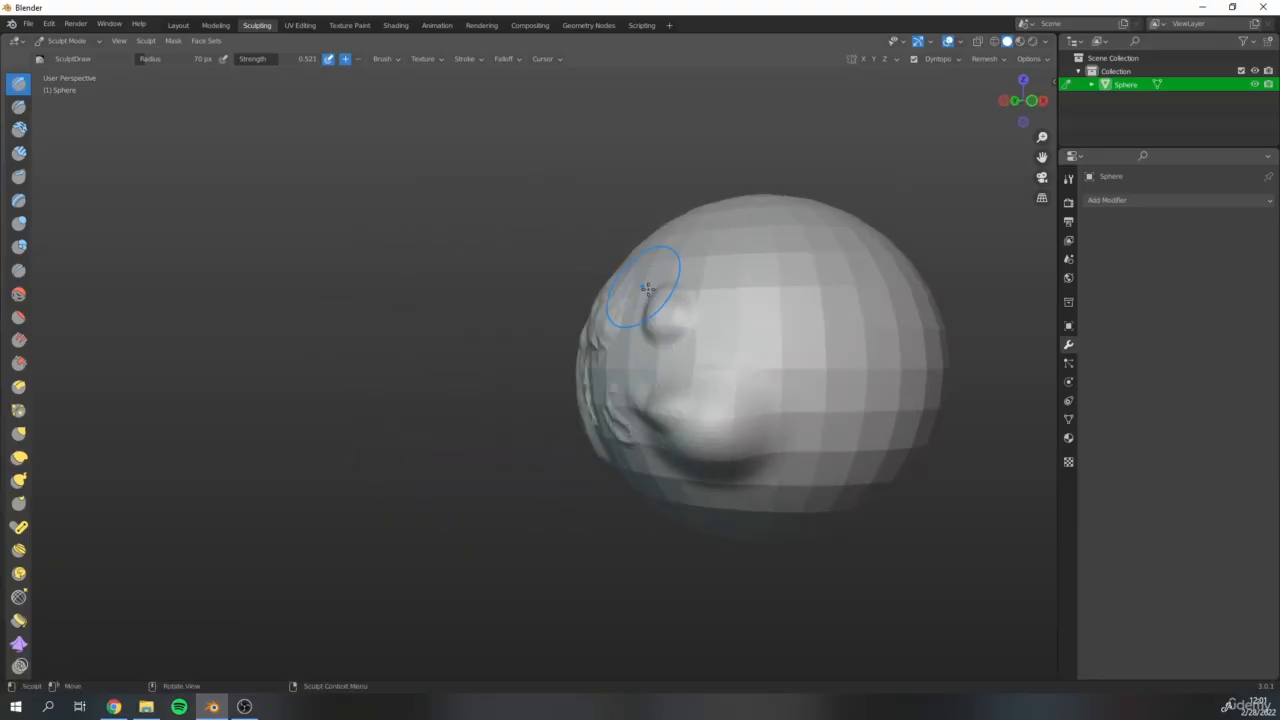
{"action": "mouse_move", "coordinate": [850, 327]}
{"action": "middle_mouse_down"}
{"action": "mouse_move", "coordinate": [728, 291]}
{"action": "mouse_move", "coordinate": [605, 365]}
{"action": "middle_mouse_up"}
{"action": "scroll", "coordinate": [603, 380], "scroll_direction": "up", "scroll_amount": 3}
{"action": "scroll", "coordinate": [617, 338], "scroll_direction": "up", "scroll_amount": 2}
{"action": "mouse_move", "coordinate": [580, 347]}
{"action": "left_mouse_down"}
{"action": "mouse_move", "coordinate": [548, 350]}
{"action": "mouse_move", "coordinate": [557, 471]}
{"action": "left_mouse_up"}
Inspect the flood-filled topology around the sphere in Edit Mode, and return to Sculpt Mode
{"action": "left_click", "coordinate": [50, 41]}
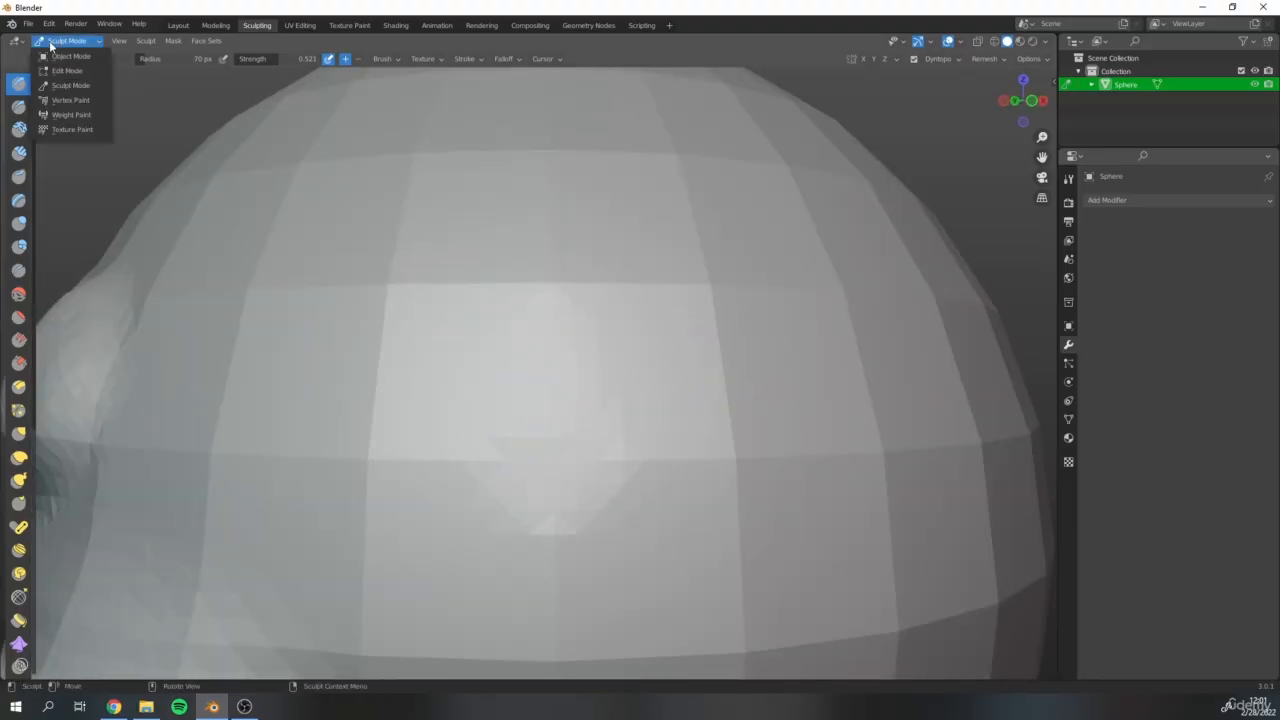
{"action": "left_click", "coordinate": [57, 71]}
{"action": "scroll", "coordinate": [655, 400], "scroll_direction": "down", "scroll_amount": 1}
{"action": "middle_click_drag", "start_coordinate": [655, 405], "coordinate": [598, 460]}
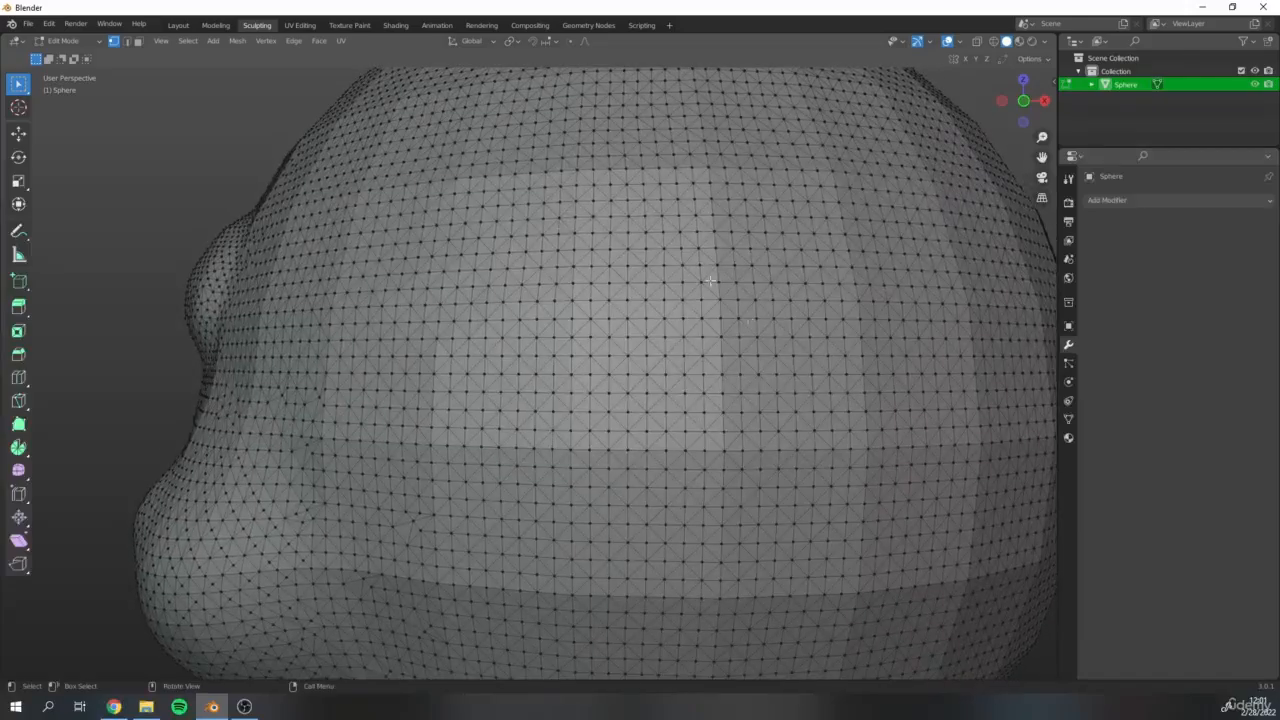
{"action": "scroll", "coordinate": [678, 342], "scroll_direction": "down", "scroll_amount": 3}
{"action": "middle_click_drag", "start_coordinate": [365, 470], "coordinate": [502, 322]}
{"action": "mouse_move", "coordinate": [204, 390]}
{"action": "middle_mouse_down"}
{"action": "mouse_move", "coordinate": [409, 407]}
{"action": "mouse_move", "coordinate": [469, 382]}
{"action": "middle_mouse_up"}
{"action": "left_click", "coordinate": [62, 41]}
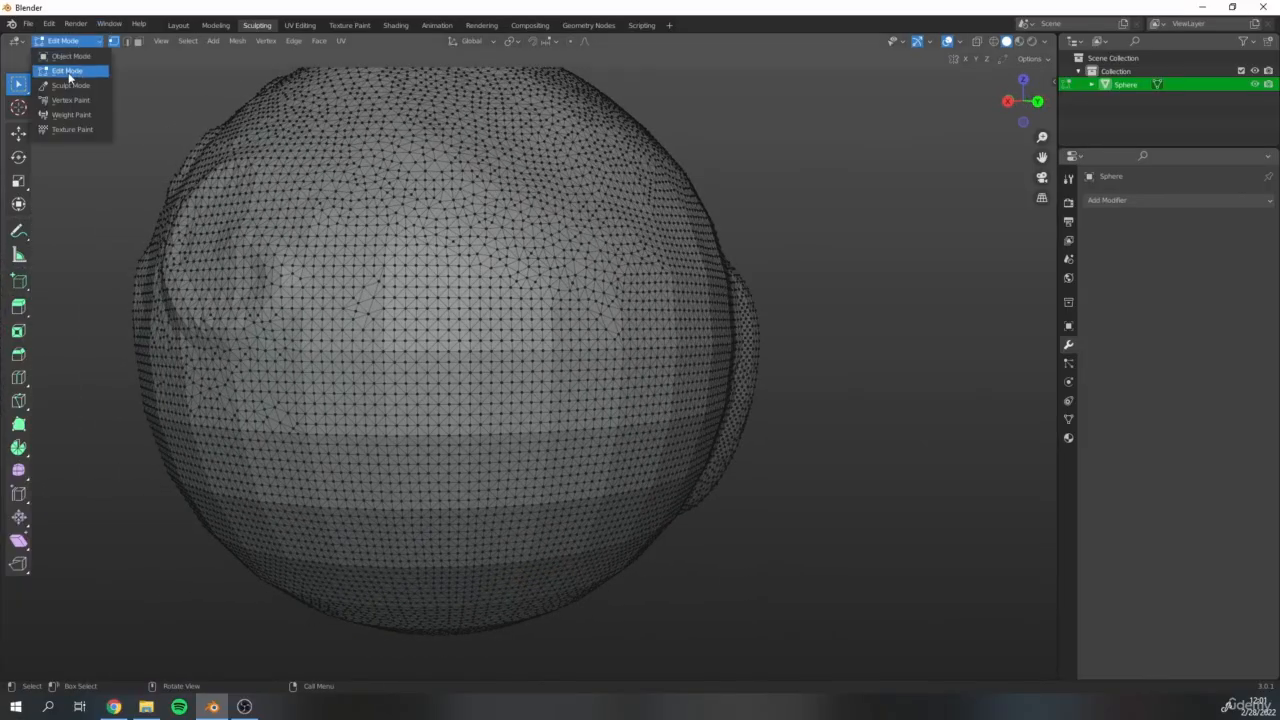
{"action": "left_click", "coordinate": [67, 86]}
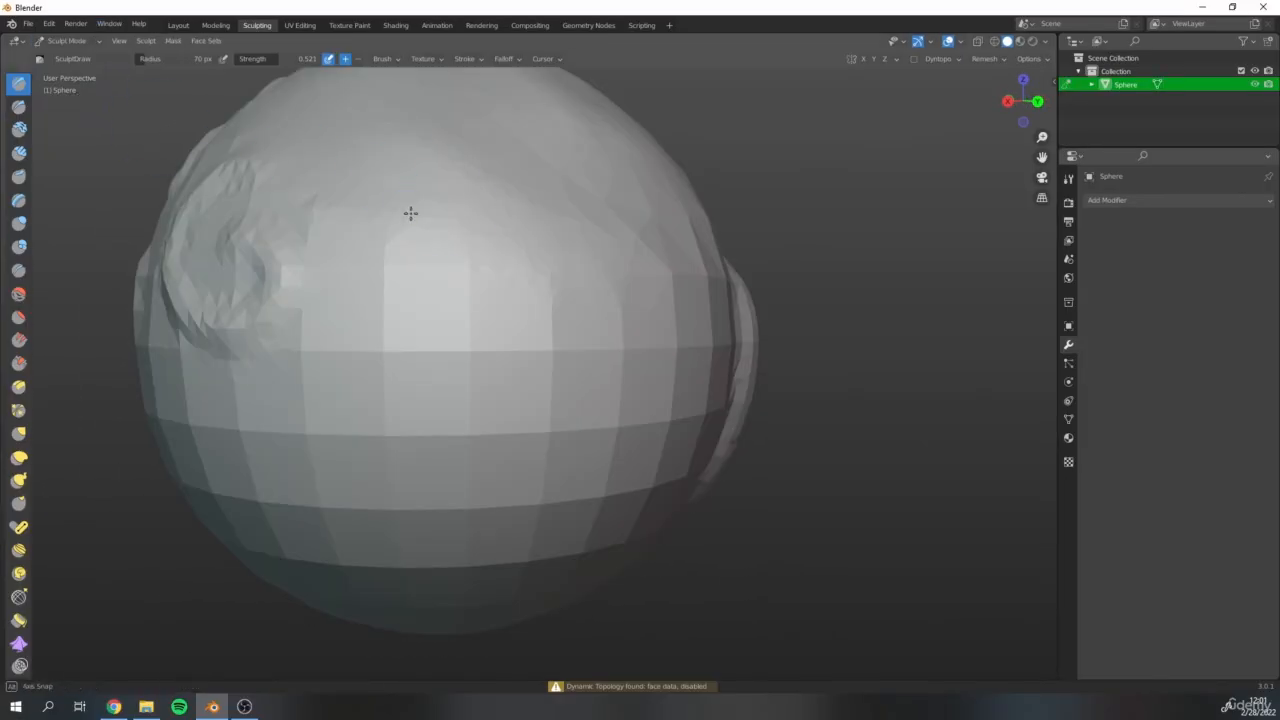
Re-enable Dyntopo on the sphere, accepting the vertex data warning
{"action": "left_click", "coordinate": [913, 61]}
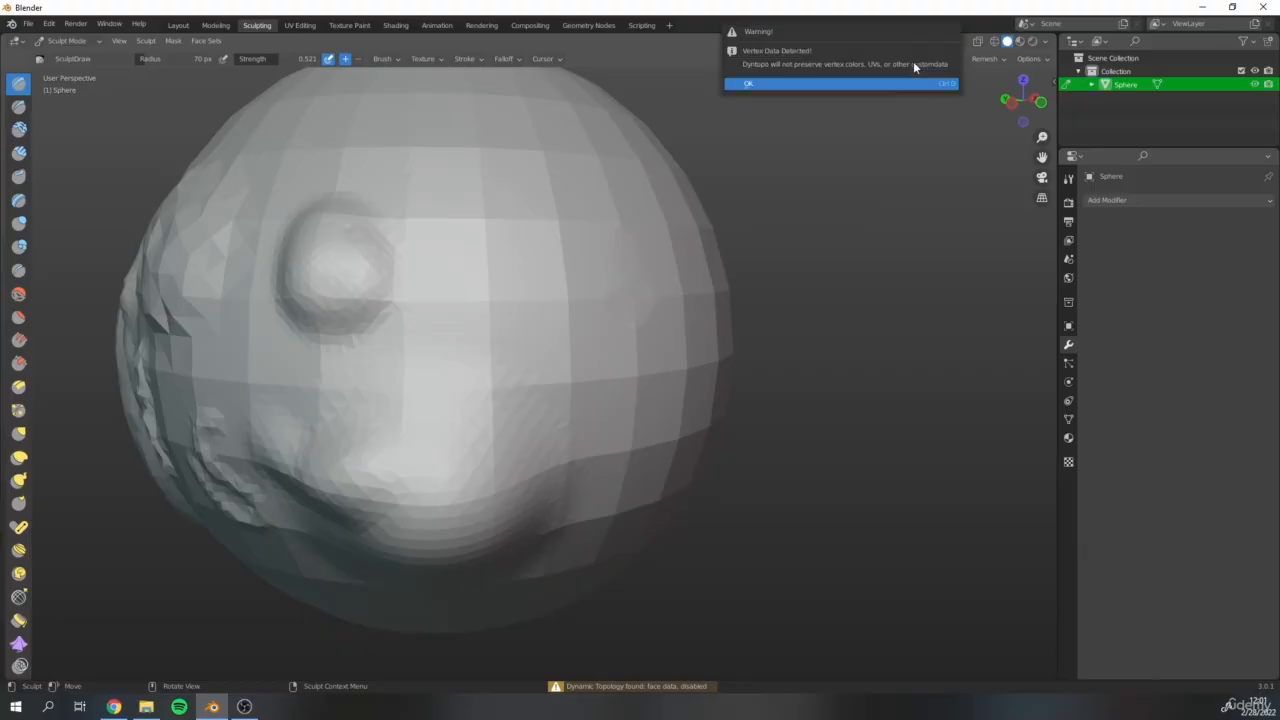
{"action": "left_click", "coordinate": [878, 85]}
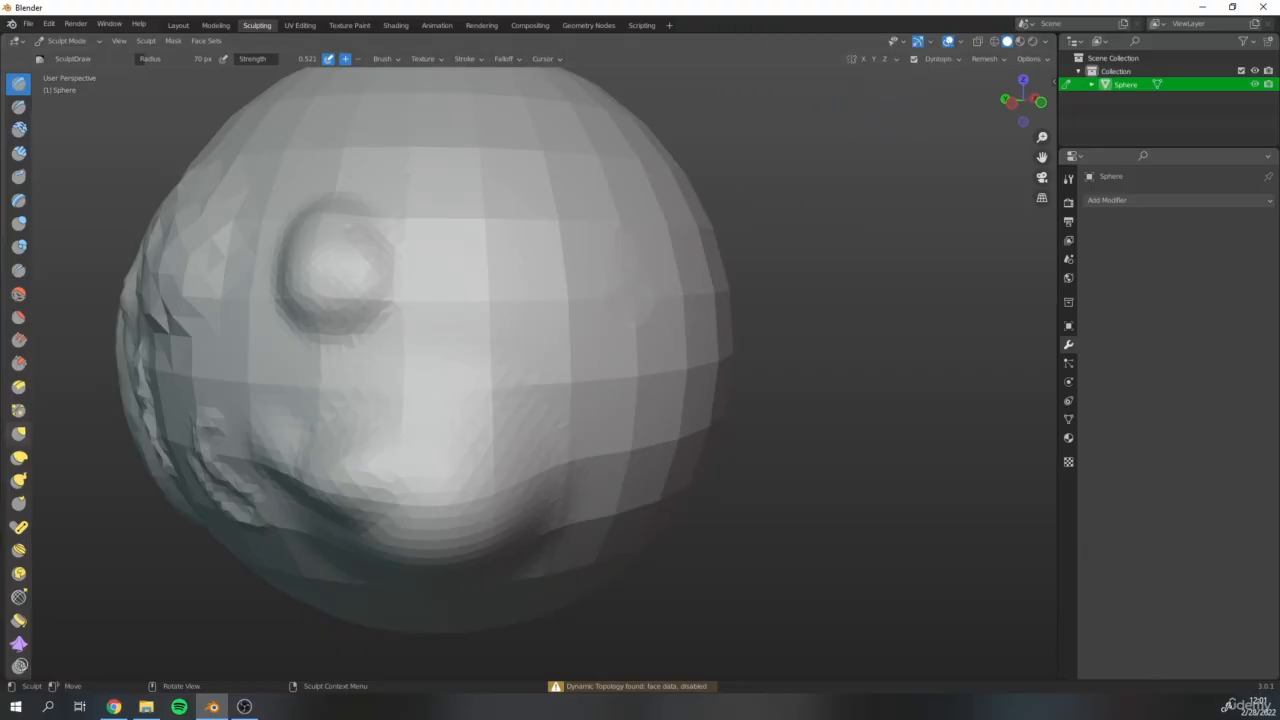
{"action": "middle_click_drag", "start_coordinate": [377, 251], "coordinate": [426, 348]}
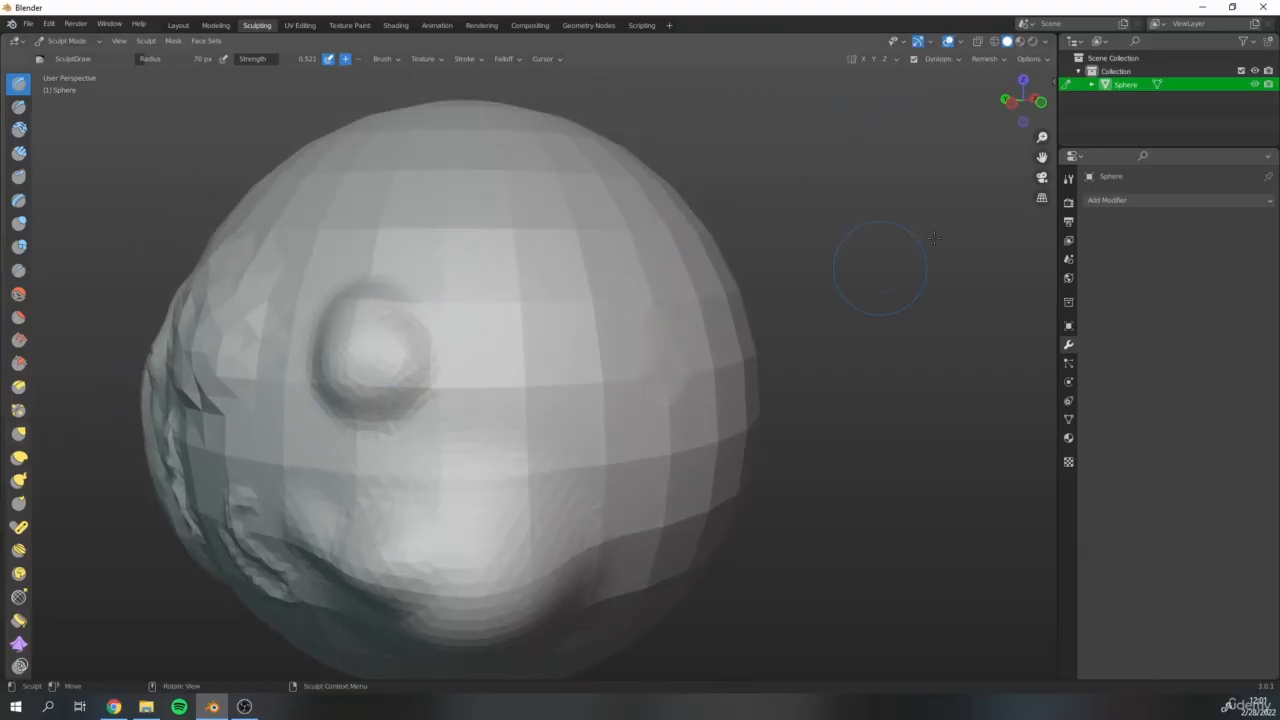
{"action": "middle_click_drag", "start_coordinate": [454, 255], "coordinate": [577, 231]}
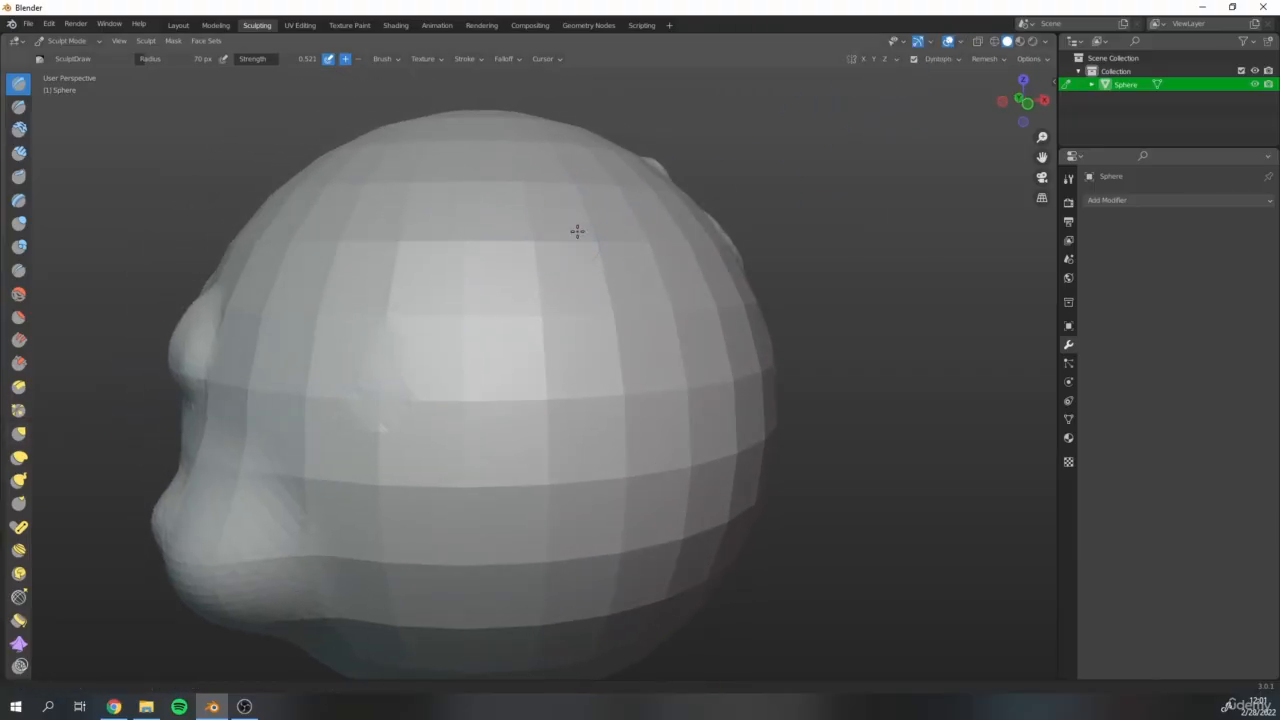
Change the Dyntopo detailing method from Constant Detail to Brush Detail
{"action": "left_click", "coordinate": [958, 59]}
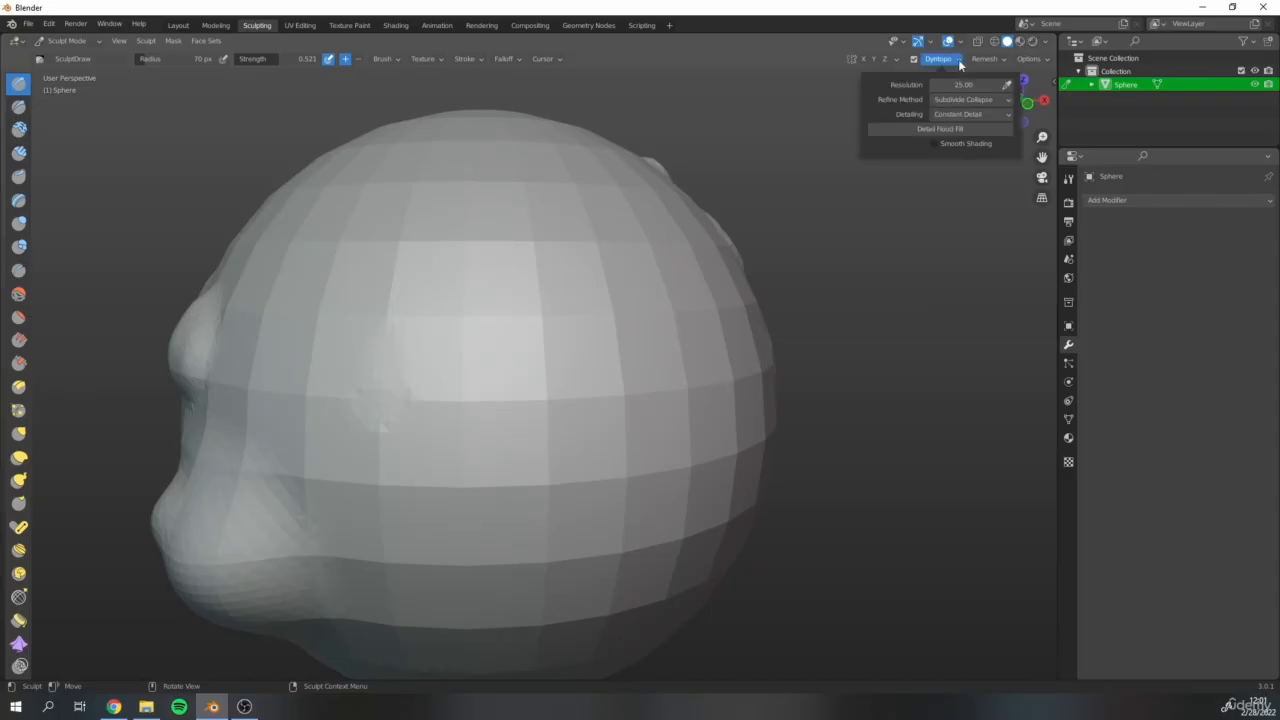
{"action": "left_click", "coordinate": [955, 114]}
{"action": "left_click", "coordinate": [954, 160]}
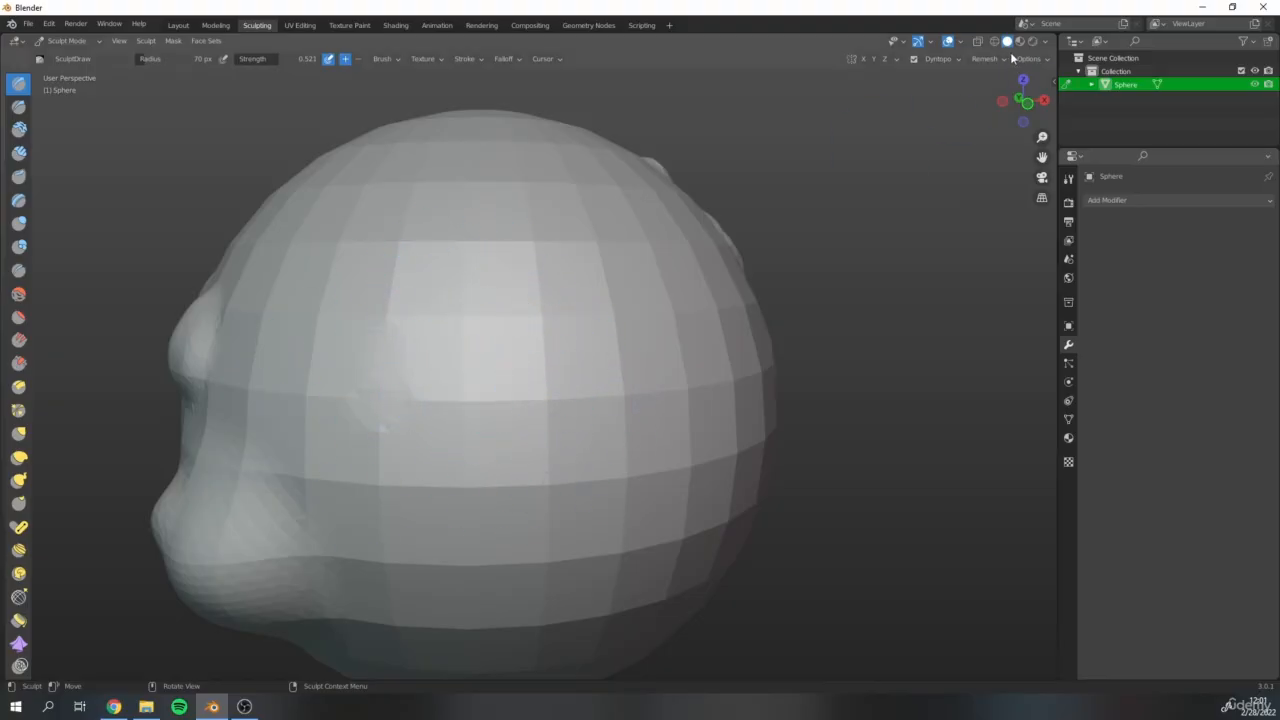
{"action": "left_click", "coordinate": [960, 62]}
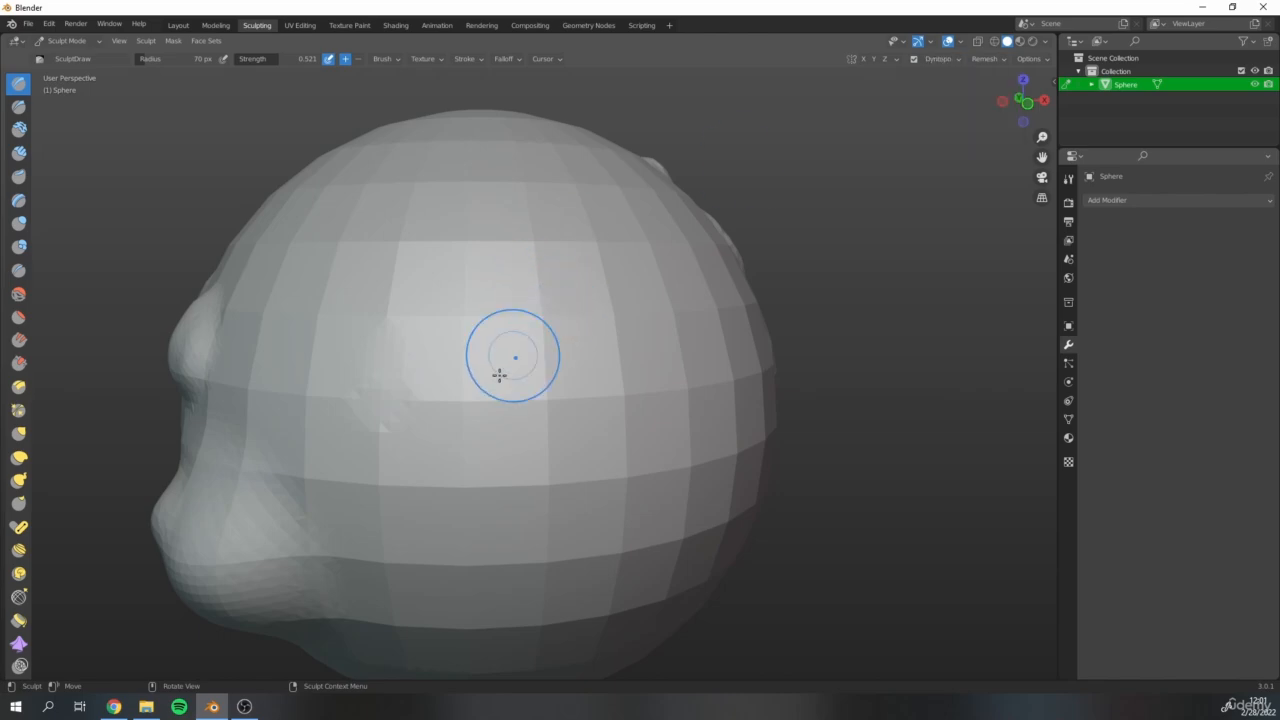
{"action": "scroll", "coordinate": [510, 370], "scroll_direction": "up", "scroll_amount": 1}
{"action": "scroll", "coordinate": [527, 390], "scroll_direction": "down", "scroll_amount": 2}
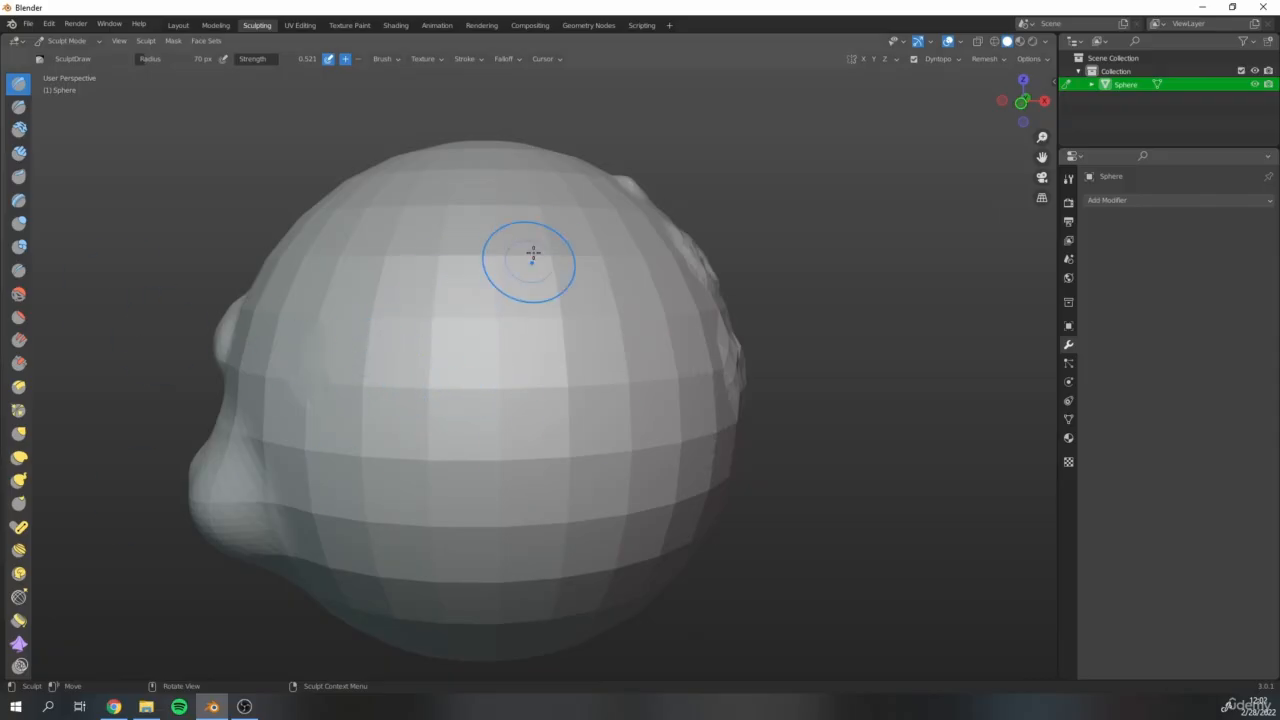
Reduce the Draw brush radius to 40 px and sculpt a narrow vertical ridge on the sphere's unsculpted side
{"action": "key", "text": "bracketleft"}
{"action": "key", "text": "bracketleft"}
{"action": "key", "text": "bracketleft"}
{"action": "key", "text": "bracketleft"}
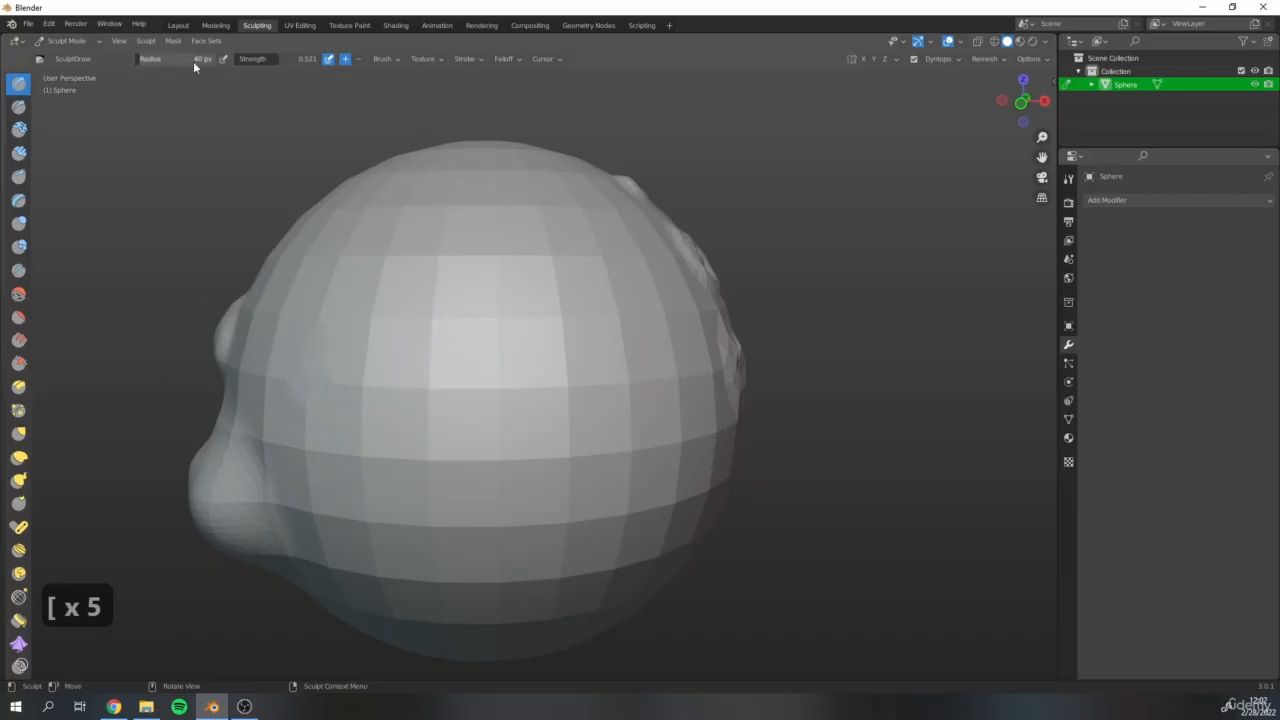
{"action": "left_click", "coordinate": [957, 60]}
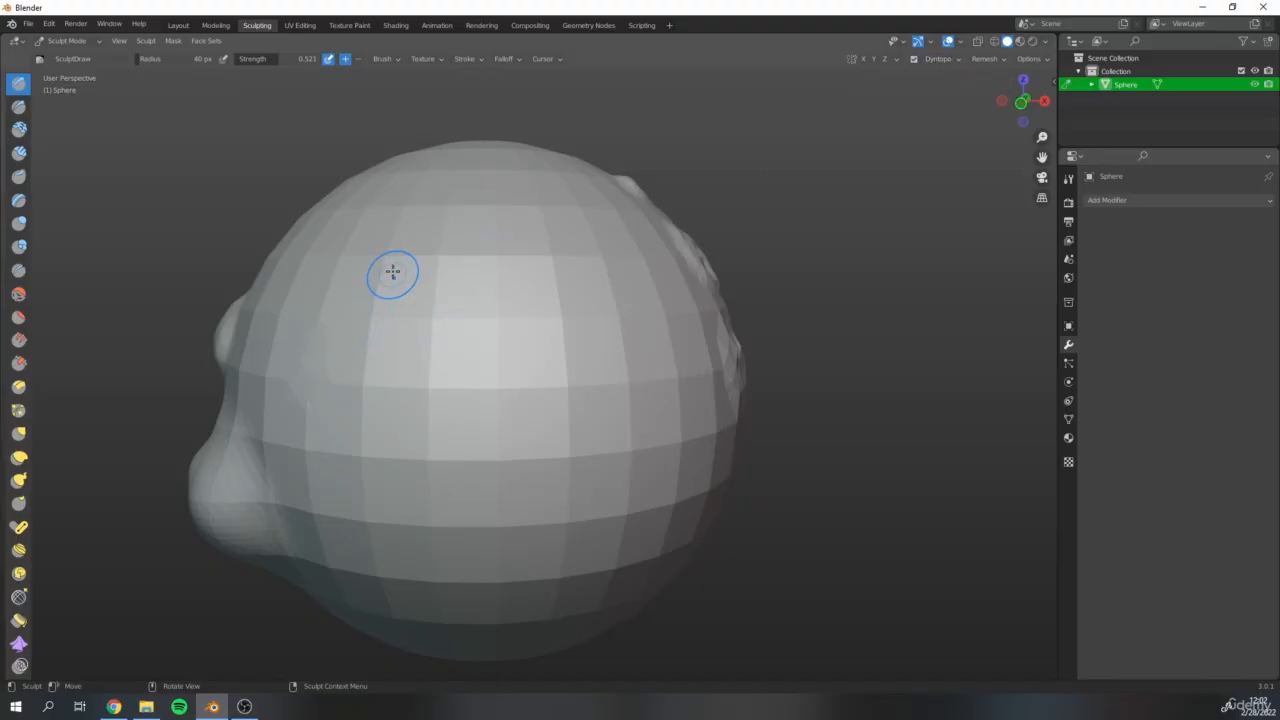
{"action": "mouse_move", "coordinate": [394, 272]}
{"action": "left_mouse_down"}
{"action": "mouse_move", "coordinate": [357, 490]}
{"action": "mouse_move", "coordinate": [372, 316]}
{"action": "mouse_move", "coordinate": [354, 429]}
{"action": "mouse_move", "coordinate": [366, 349]}
{"action": "mouse_move", "coordinate": [394, 480]}
{"action": "left_mouse_up"}
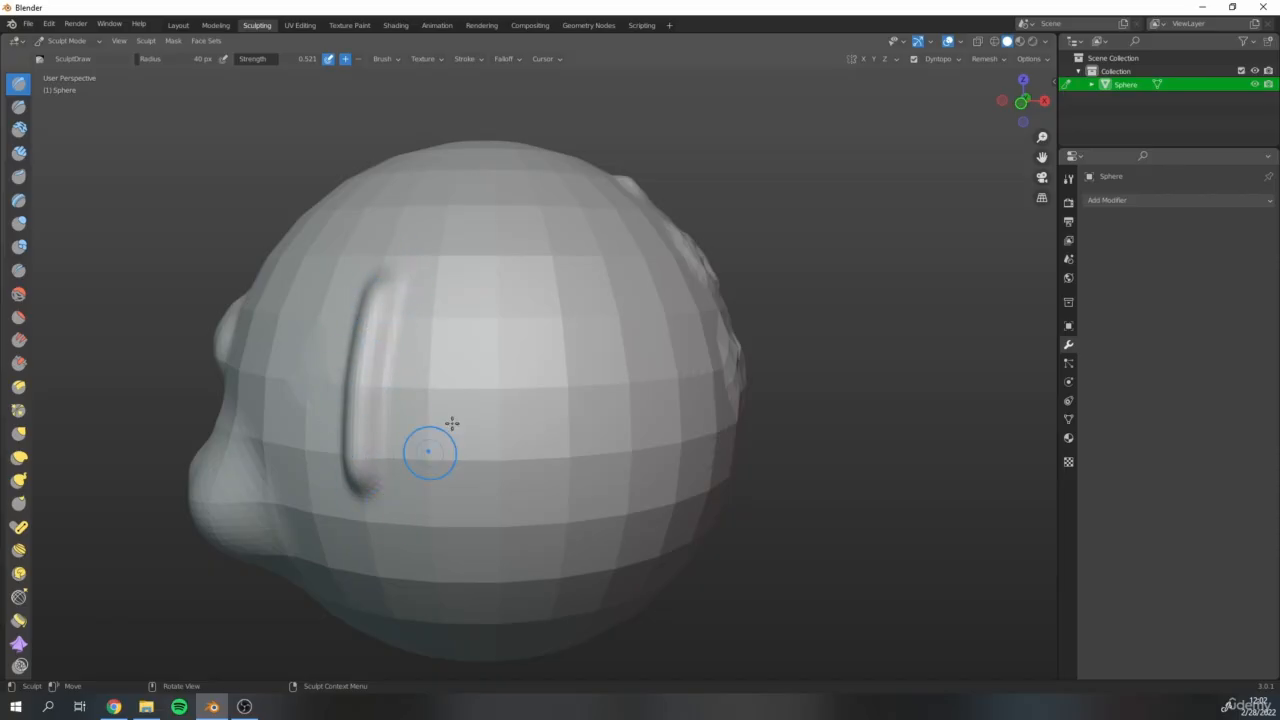
Enlarge the Draw brush radius to 116 px and sculpt a wide vertical ridge beside the narrow one
{"action": "key", "text": "bracketright"}
{"action": "key", "text": "bracketright"}
{"action": "key", "text": "bracketright"}
{"action": "key", "text": "bracketright"}
{"action": "key", "text": "bracketright"}
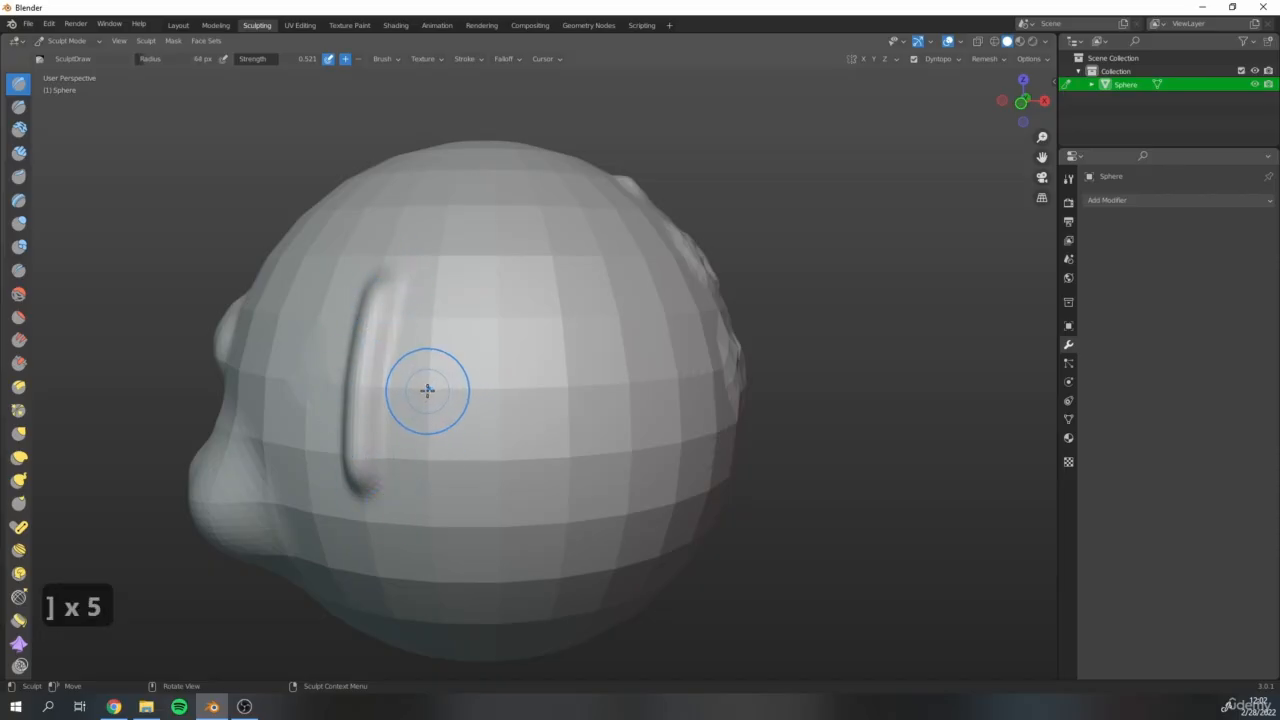
{"action": "key", "text": "bracketright"}
{"action": "key", "text": "bracketright"}
{"action": "key", "text": "bracketright"}
{"action": "key", "text": "bracketright"}
{"action": "key", "text": "bracketright"}
{"action": "key", "text": "bracketright"}
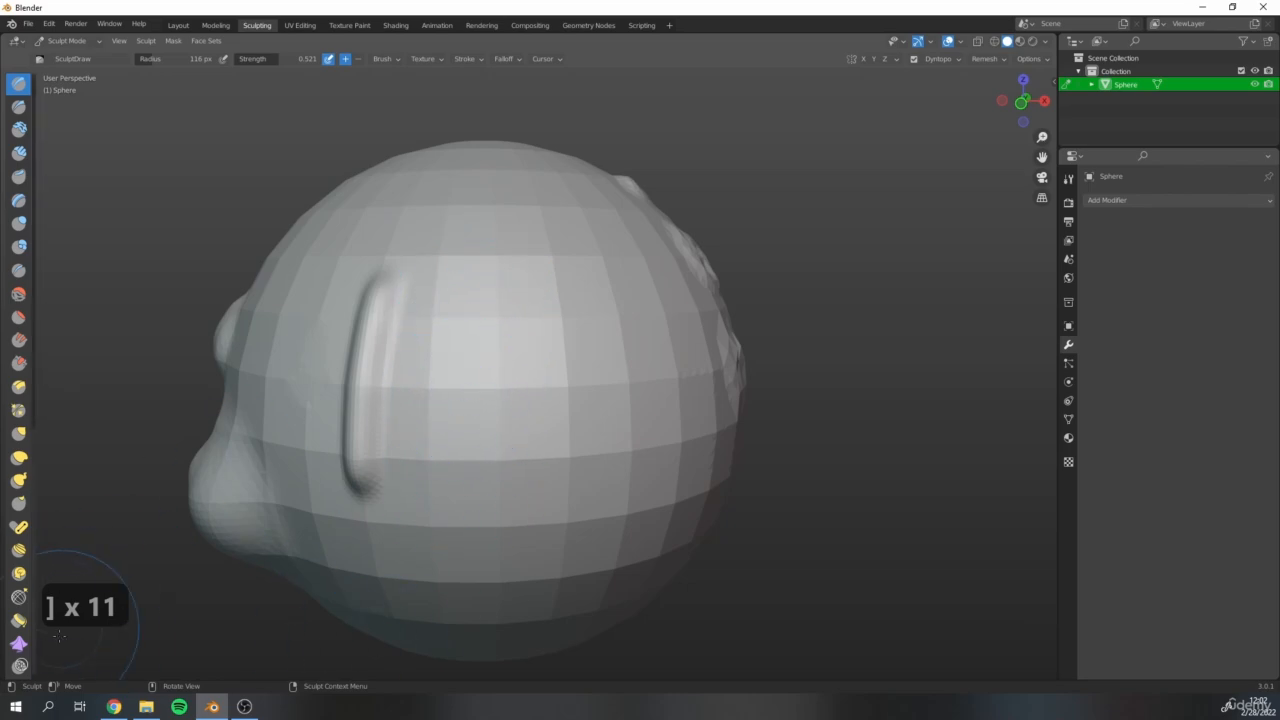
{"action": "left_click", "coordinate": [955, 60]}
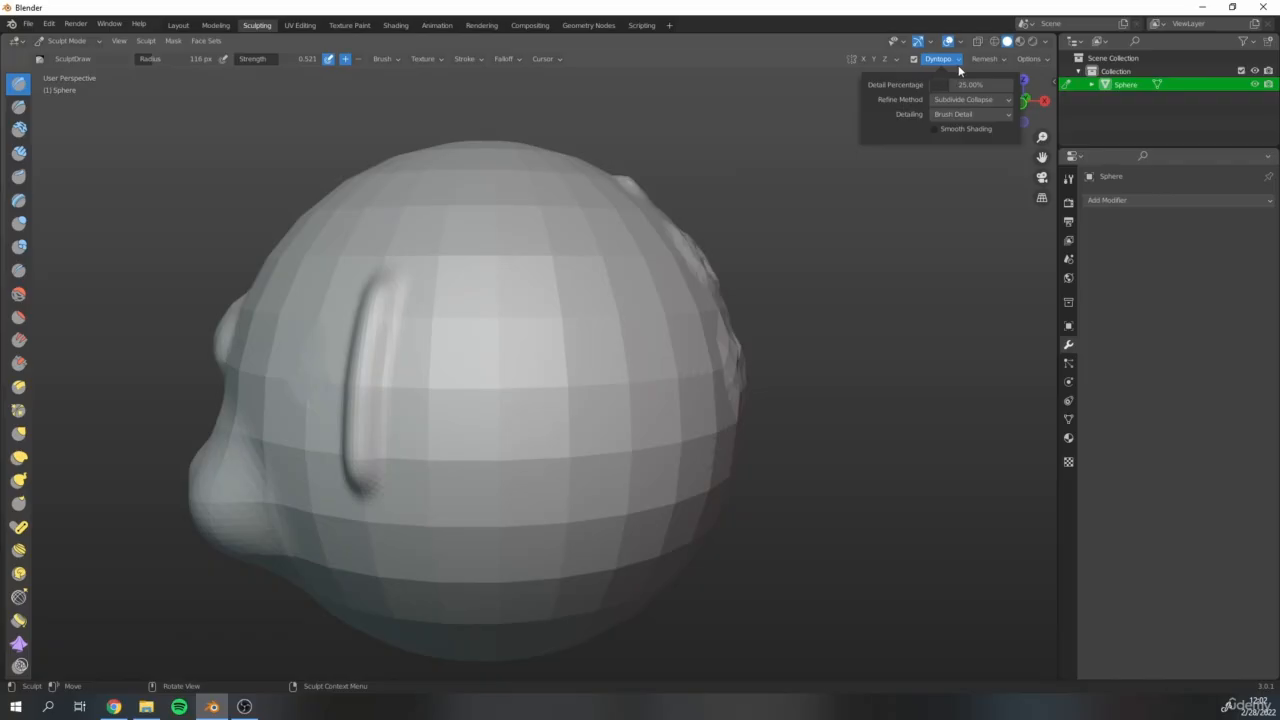
{"action": "left_click", "coordinate": [956, 61]}
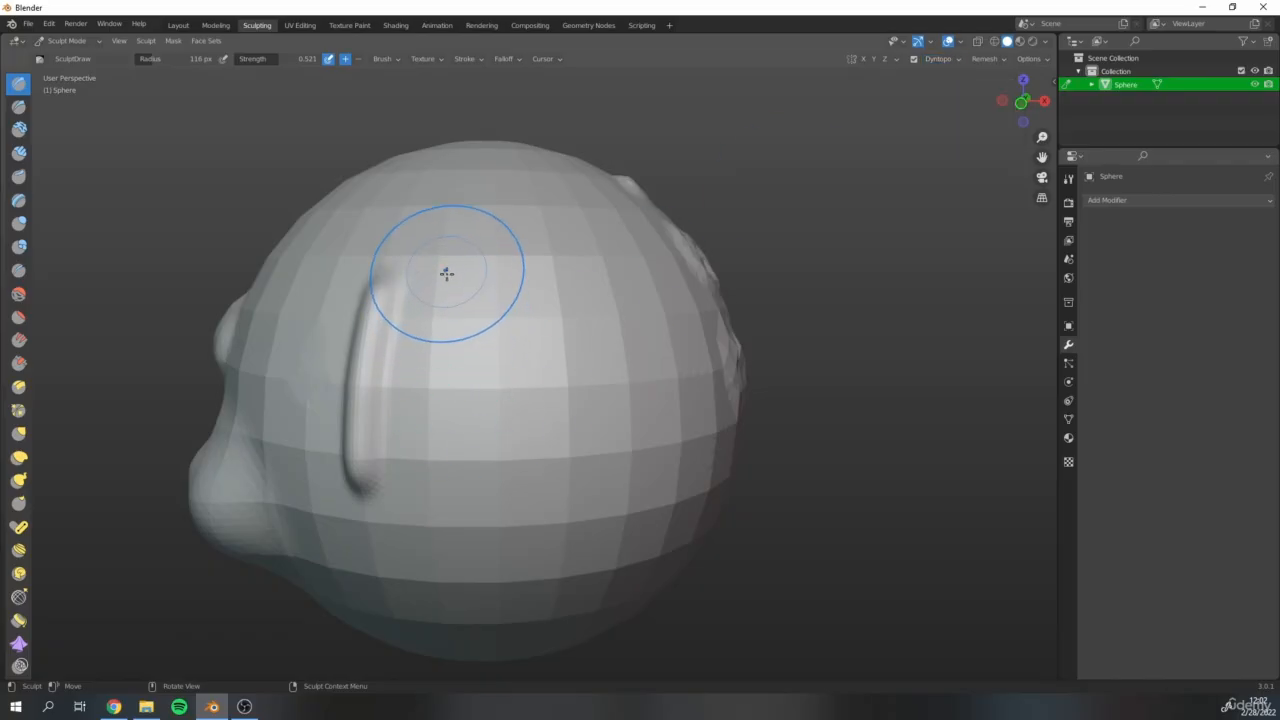
{"action": "mouse_move", "coordinate": [446, 273]}
{"action": "left_mouse_down"}
{"action": "mouse_move", "coordinate": [443, 449]}
{"action": "mouse_move", "coordinate": [457, 294]}
{"action": "mouse_move", "coordinate": [449, 507]}
{"action": "mouse_move", "coordinate": [466, 286]}
{"action": "mouse_move", "coordinate": [449, 520]}
{"action": "mouse_move", "coordinate": [451, 306]}
{"action": "mouse_move", "coordinate": [447, 545]}
{"action": "mouse_move", "coordinate": [485, 312]}
{"action": "left_mouse_up"}
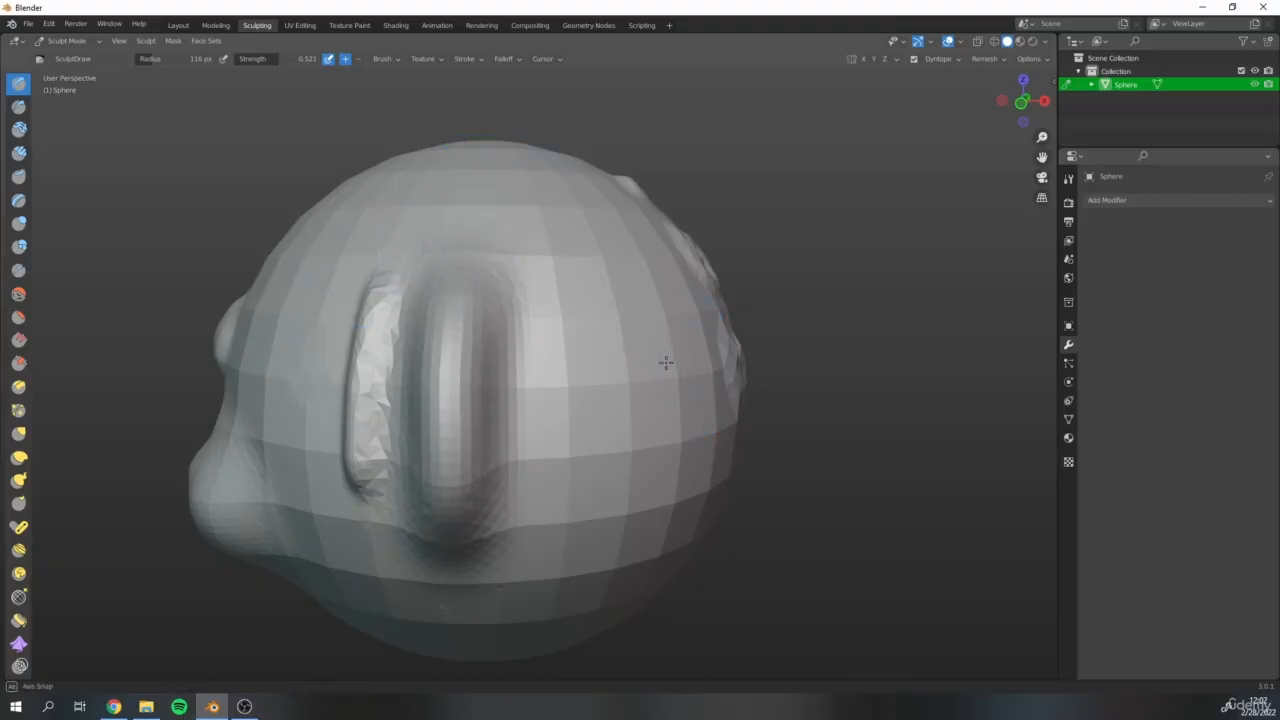
Coarsen the Dyntopo brush detail and sculpt a vertical Draw stroke beside the wide ridge with the same radius
{"action": "mouse_move", "coordinate": [671, 357]}
{"action": "middle_mouse_down"}
{"action": "mouse_move", "coordinate": [651, 377]}
{"action": "mouse_move", "coordinate": [535, 301]}
{"action": "mouse_move", "coordinate": [489, 309]}
{"action": "mouse_move", "coordinate": [474, 289]}
{"action": "mouse_move", "coordinate": [520, 329]}
{"action": "middle_mouse_up"}
{"action": "middle_click_drag", "start_coordinate": [455, 375], "coordinate": [470, 393], "text": "shift"}
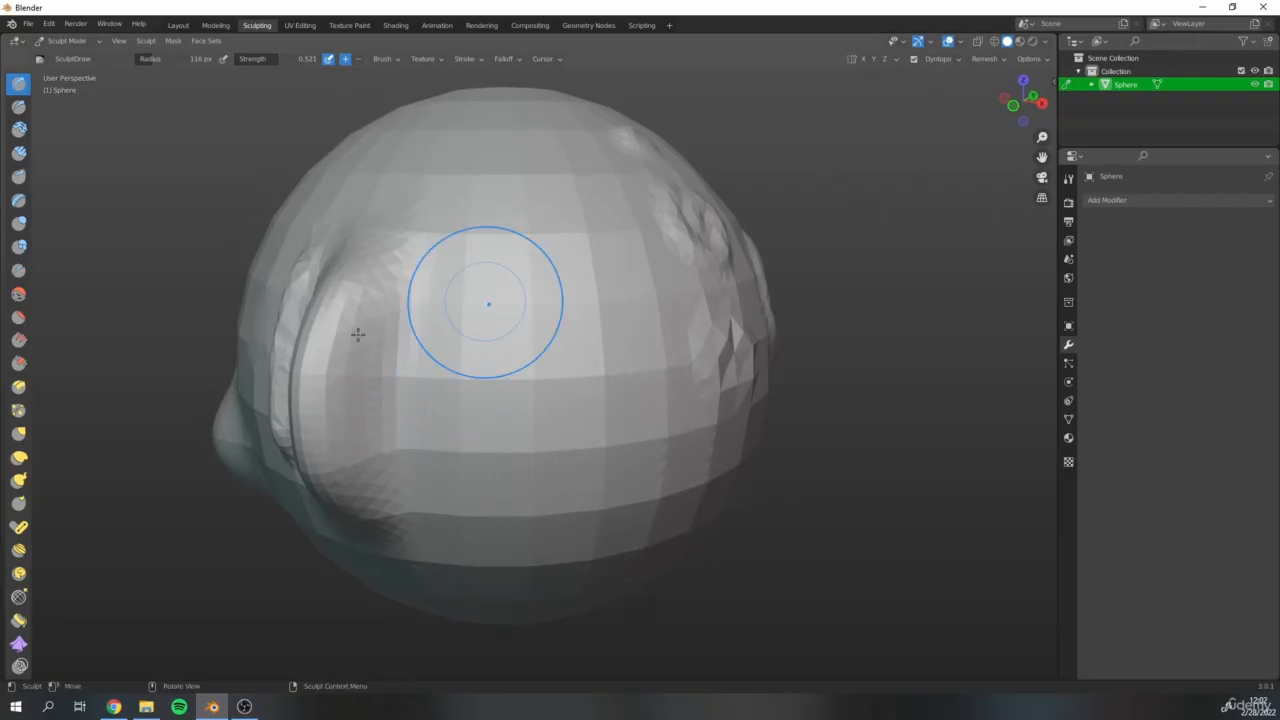
{"action": "left_click", "coordinate": [956, 60]}
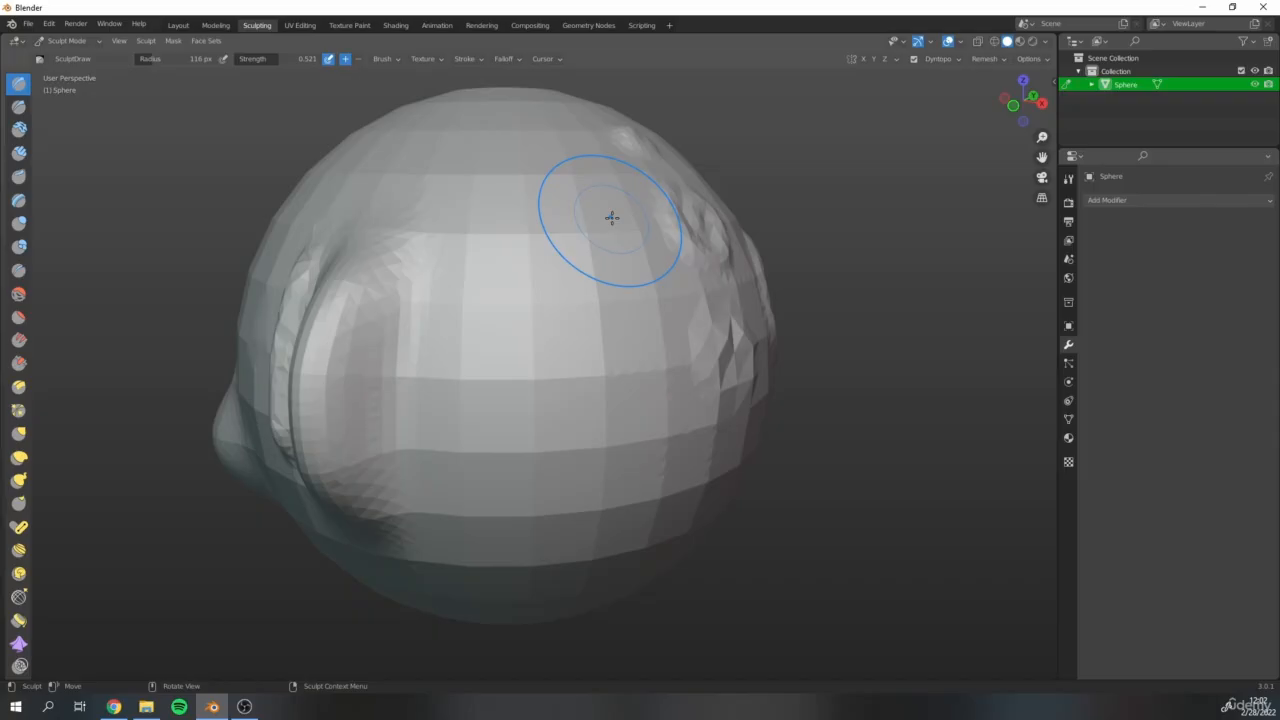
{"action": "mouse_move", "coordinate": [430, 320]}
{"action": "left_mouse_down"}
{"action": "mouse_move", "coordinate": [420, 440]}
{"action": "mouse_move", "coordinate": [471, 294]}
{"action": "mouse_move", "coordinate": [463, 549]}
{"action": "mouse_move", "coordinate": [471, 271]}
{"action": "mouse_move", "coordinate": [465, 515]}
{"action": "mouse_move", "coordinate": [470, 300]}
{"action": "mouse_move", "coordinate": [485, 518]}
{"action": "left_mouse_up"}
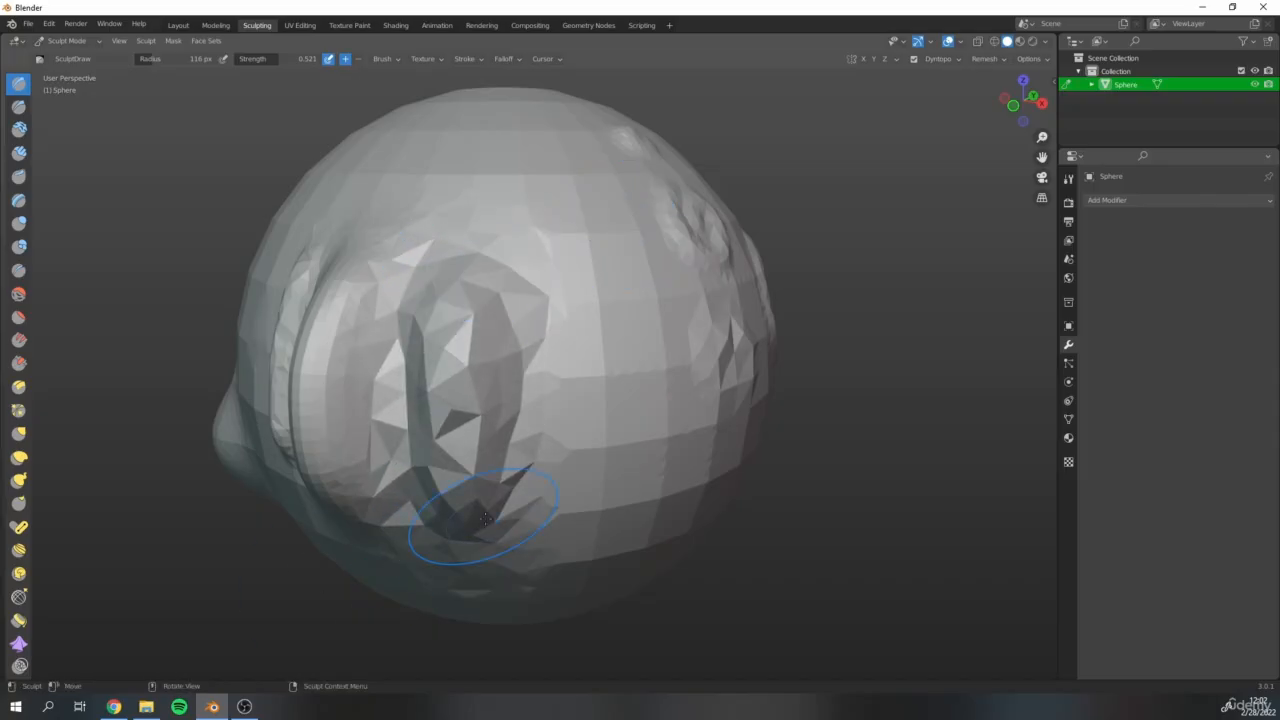
{"action": "middle_click_drag", "start_coordinate": [640, 286], "coordinate": [574, 290]}
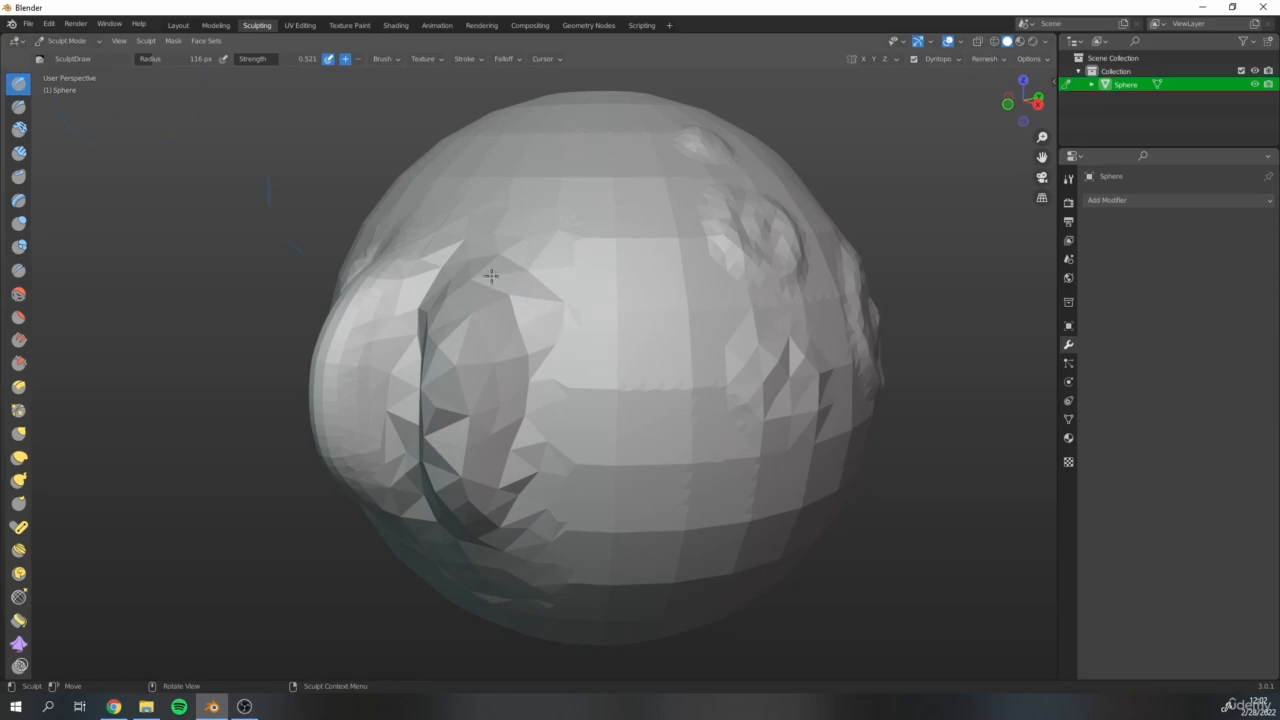
Reduce the Draw brush radius to 33 px and sculpt a thin vertical ridge beside the coarse faceted stroke
{"action": "key", "text": "bracketleft"}
{"action": "key", "text": "bracketleft"}
{"action": "key", "text": "bracketleft"}
{"action": "key", "text": "bracketleft"}
{"action": "key", "text": "bracketleft"}
{"action": "key", "text": "bracketleft"}
{"action": "key", "text": "bracketleft"}
{"action": "key", "text": "bracketleft"}
{"action": "key", "text": "bracketleft"}
{"action": "key", "text": "bracketleft"}
{"action": "key", "text": "bracketleft"}
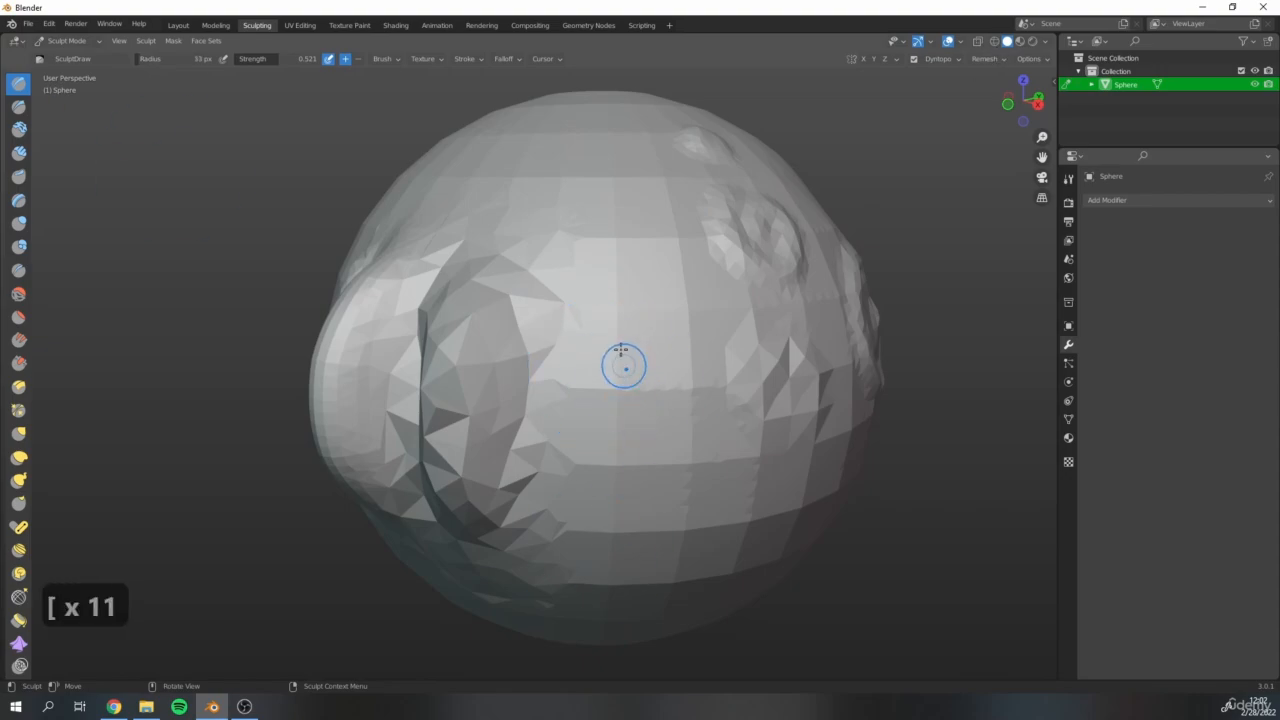
{"action": "mouse_move", "coordinate": [620, 350]}
{"action": "left_mouse_down"}
{"action": "mouse_move", "coordinate": [614, 486]}
{"action": "mouse_move", "coordinate": [617, 309]}
{"action": "mouse_move", "coordinate": [597, 350]}
{"action": "mouse_move", "coordinate": [595, 530]}
{"action": "mouse_move", "coordinate": [625, 350]}
{"action": "mouse_move", "coordinate": [628, 505]}
{"action": "mouse_move", "coordinate": [630, 470]}
{"action": "left_mouse_up"}
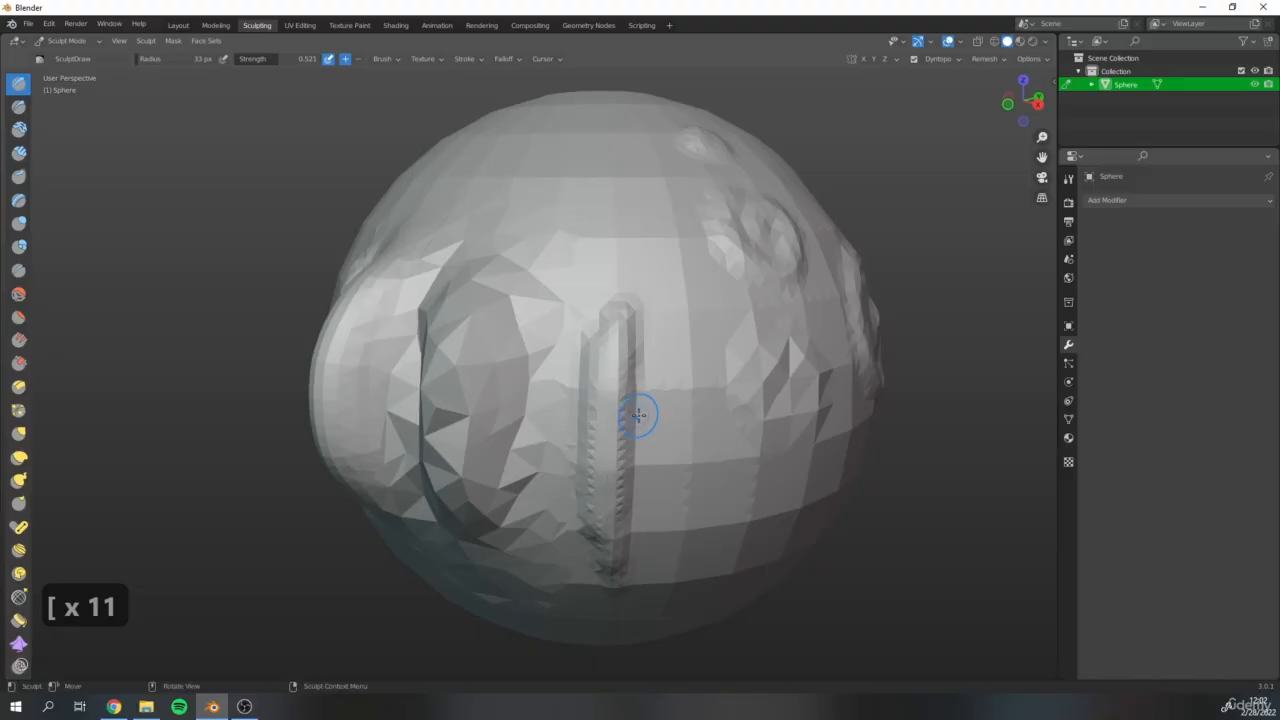
Switch to Edit Mode and examine the mesh density along the thin, wide and coarse faceted ridges
{"action": "left_click", "coordinate": [66, 40]}
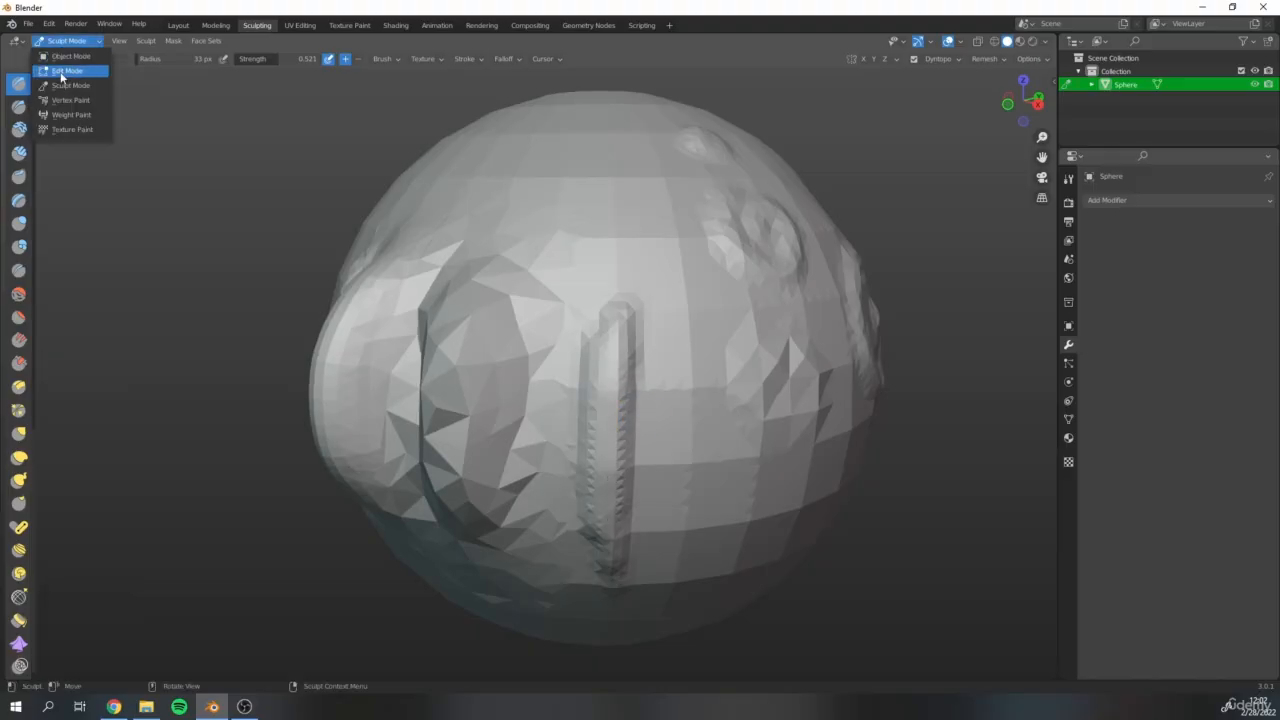
{"action": "left_click", "coordinate": [66, 71]}
{"action": "middle_click_drag", "start_coordinate": [490, 415], "coordinate": [527, 419]}
{"action": "middle_click_drag", "start_coordinate": [251, 377], "coordinate": [239, 384]}
{"action": "mouse_move", "coordinate": [485, 402]}
{"action": "middle_mouse_down"}
{"action": "mouse_move", "coordinate": [435, 402]}
{"action": "mouse_move", "coordinate": [464, 400]}
{"action": "middle_mouse_up"}
{"action": "scroll", "coordinate": [464, 400], "scroll_direction": "up", "scroll_amount": 4}
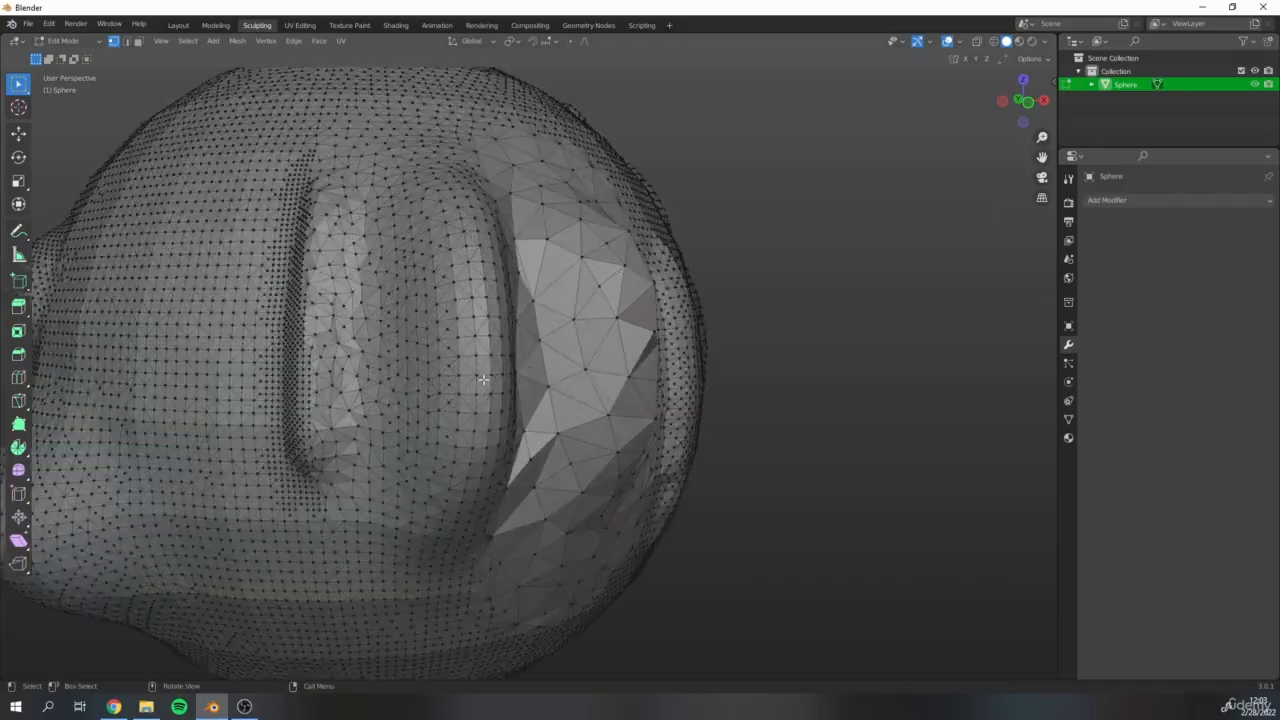
{"action": "middle_click_drag", "start_coordinate": [440, 358], "coordinate": [474, 356]}
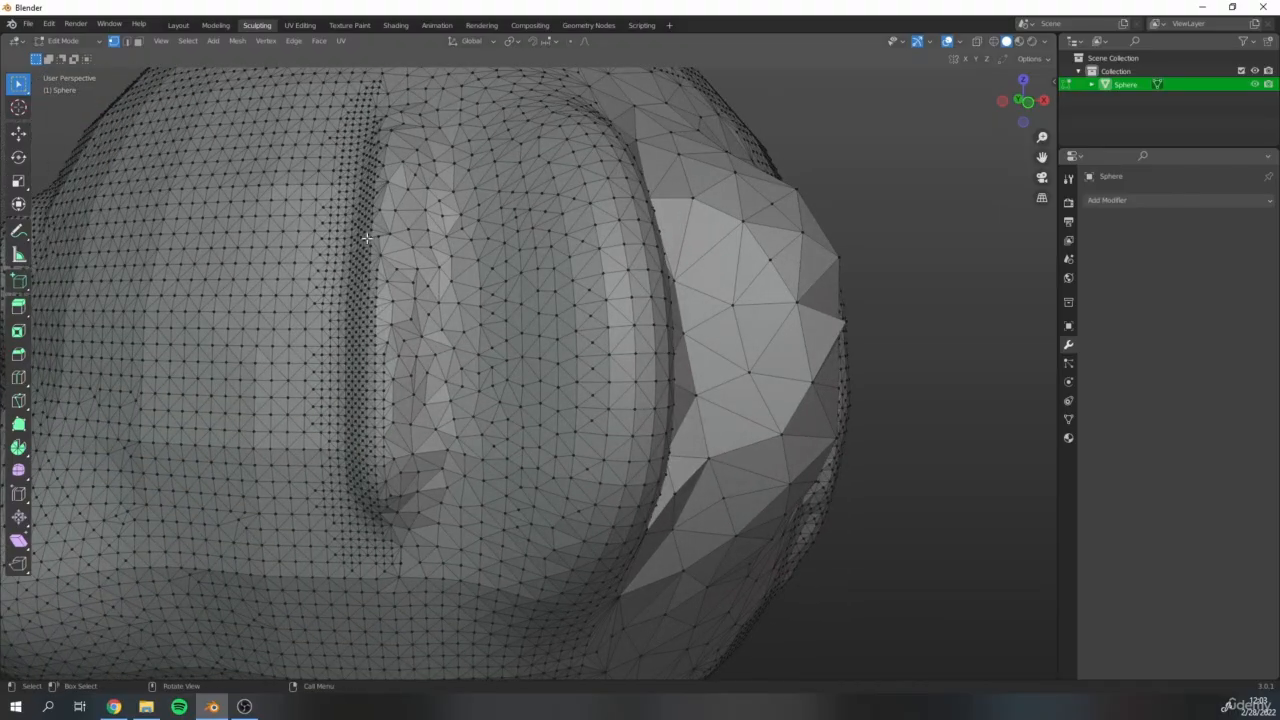
{"action": "middle_click_drag", "start_coordinate": [359, 250], "coordinate": [369, 204]}
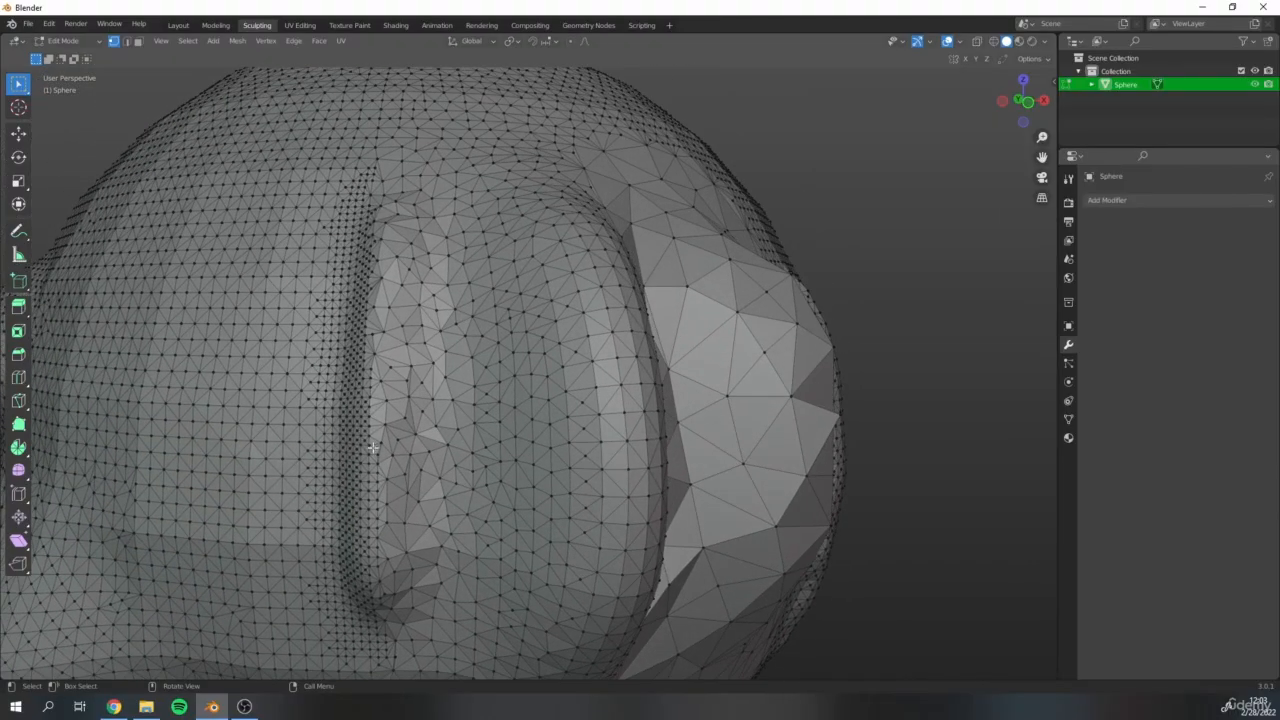
{"action": "scroll", "coordinate": [372, 448], "scroll_direction": "down", "scroll_amount": 3}
{"action": "middle_click_drag", "start_coordinate": [718, 408], "coordinate": [638, 420]}
{"action": "middle_click_drag", "start_coordinate": [638, 420], "coordinate": [383, 363], "text": "shift"}
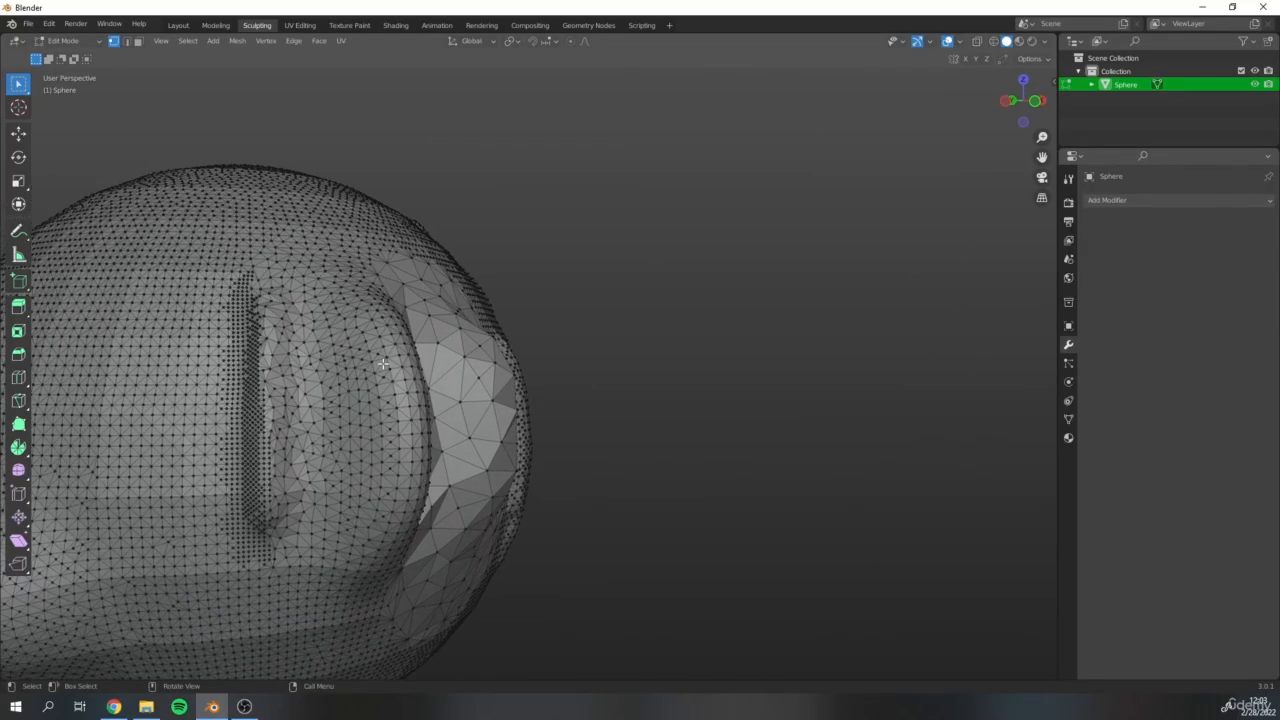
Return to Sculpt Mode, turn Dyntopo back on and set its detailing to Manual Detail
{"action": "left_click", "coordinate": [76, 42]}
{"action": "left_click", "coordinate": [66, 87]}
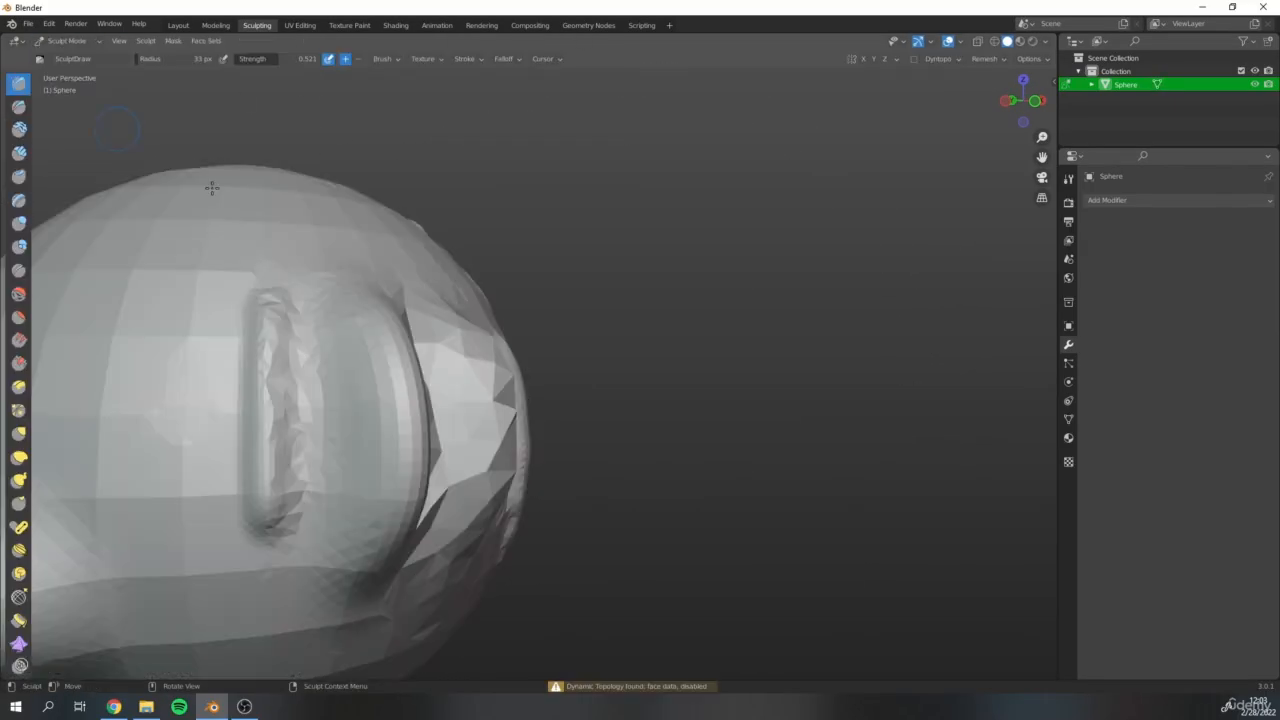
{"action": "middle_click_drag", "start_coordinate": [328, 322], "coordinate": [663, 217], "text": "shift"}
{"action": "left_click", "coordinate": [913, 58]}
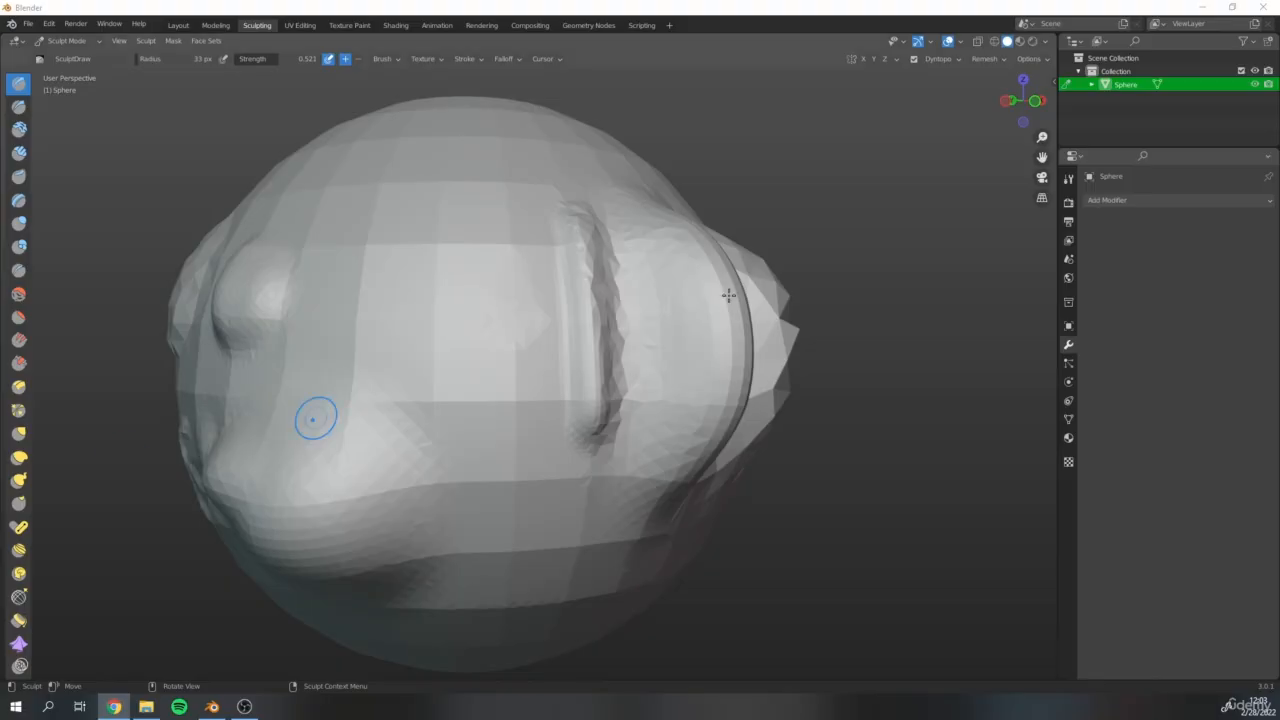
{"action": "left_click", "coordinate": [955, 59]}
{"action": "left_click", "coordinate": [969, 116]}
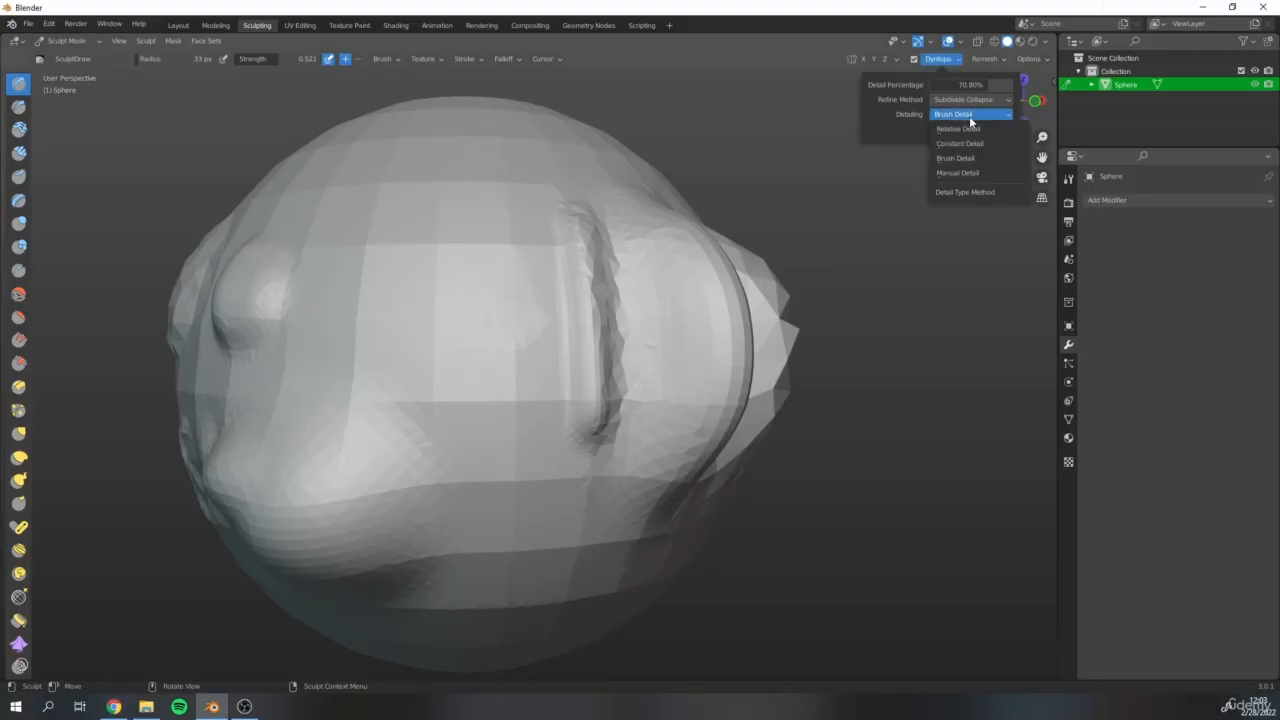
{"action": "left_click", "coordinate": [983, 174]}
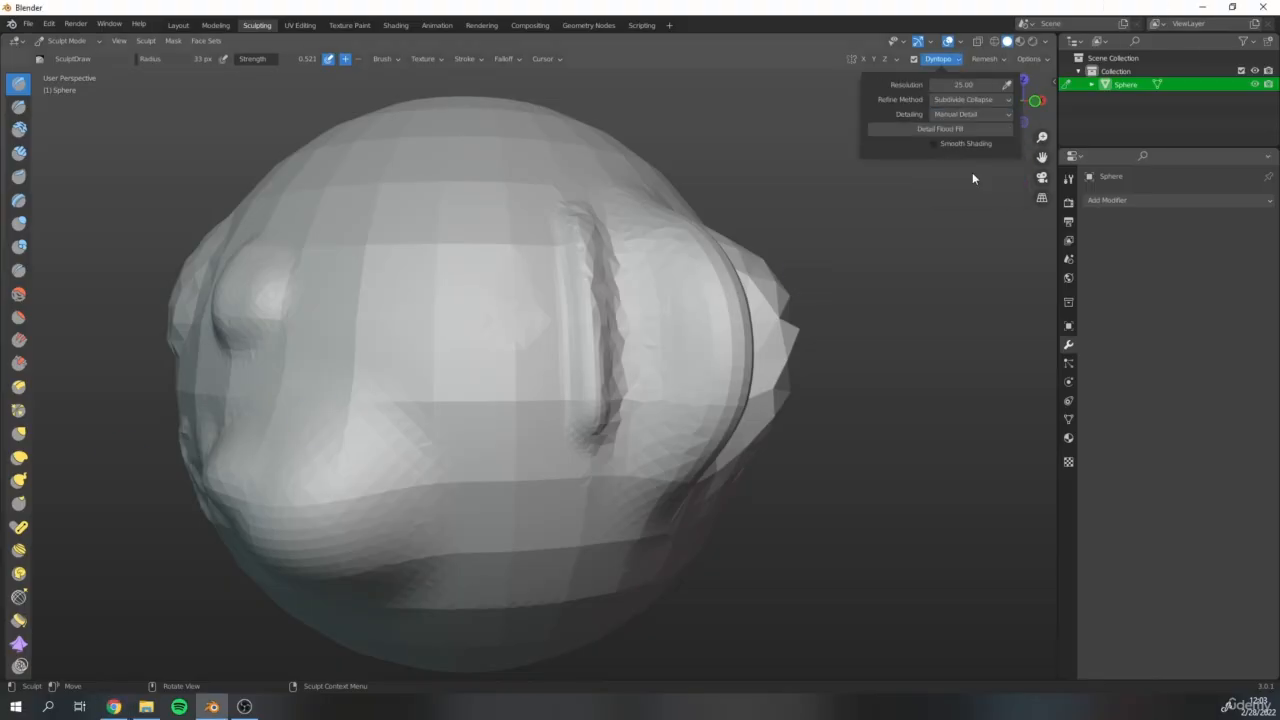
Sculpt a winding Draw stroke across the sphere's upper surface, above the coarse faceted ridge
{"action": "mouse_move", "coordinate": [413, 238]}
{"action": "middle_mouse_down"}
{"action": "mouse_move", "coordinate": [491, 226]}
{"action": "mouse_move", "coordinate": [531, 269]}
{"action": "mouse_move", "coordinate": [443, 283]}
{"action": "mouse_move", "coordinate": [566, 289]}
{"action": "middle_mouse_up"}
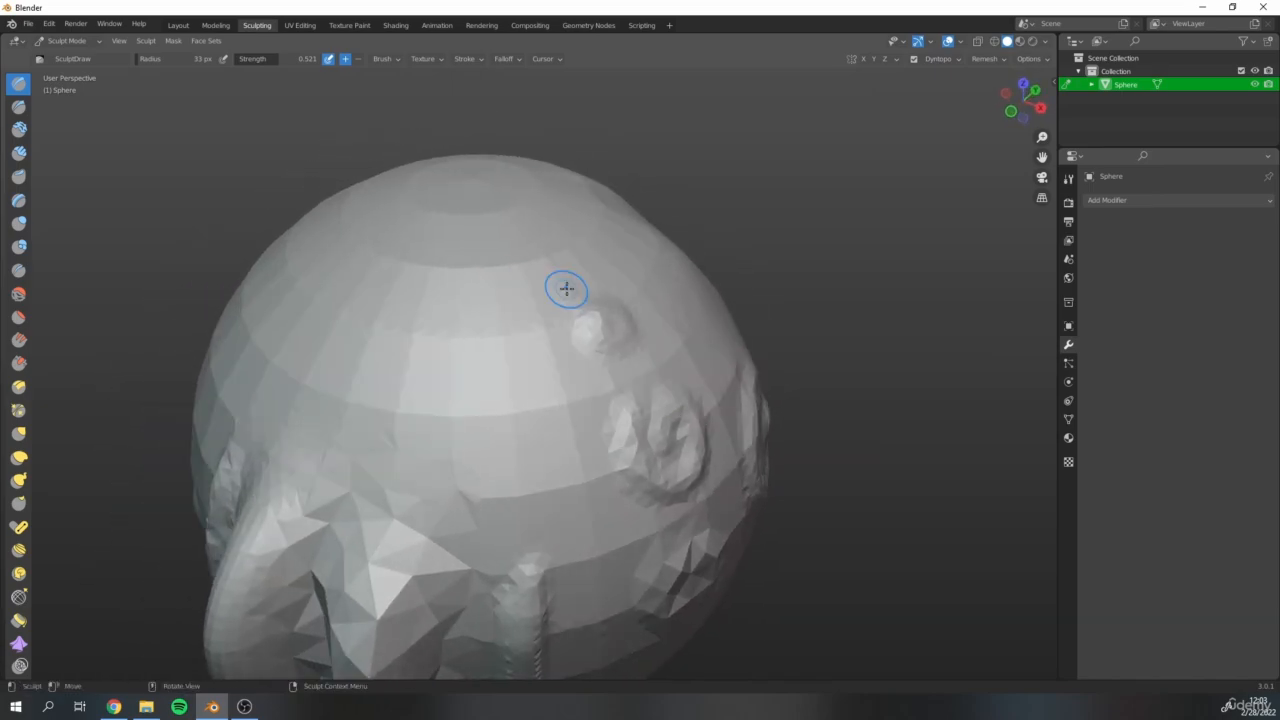
{"action": "mouse_move", "coordinate": [424, 307]}
{"action": "left_mouse_down"}
{"action": "mouse_move", "coordinate": [426, 391]}
{"action": "mouse_move", "coordinate": [485, 495]}
{"action": "mouse_move", "coordinate": [590, 315]}
{"action": "mouse_move", "coordinate": [372, 503]}
{"action": "mouse_move", "coordinate": [440, 590]}
{"action": "mouse_move", "coordinate": [360, 400]}
{"action": "mouse_move", "coordinate": [340, 490]}
{"action": "mouse_move", "coordinate": [366, 624]}
{"action": "left_mouse_up"}
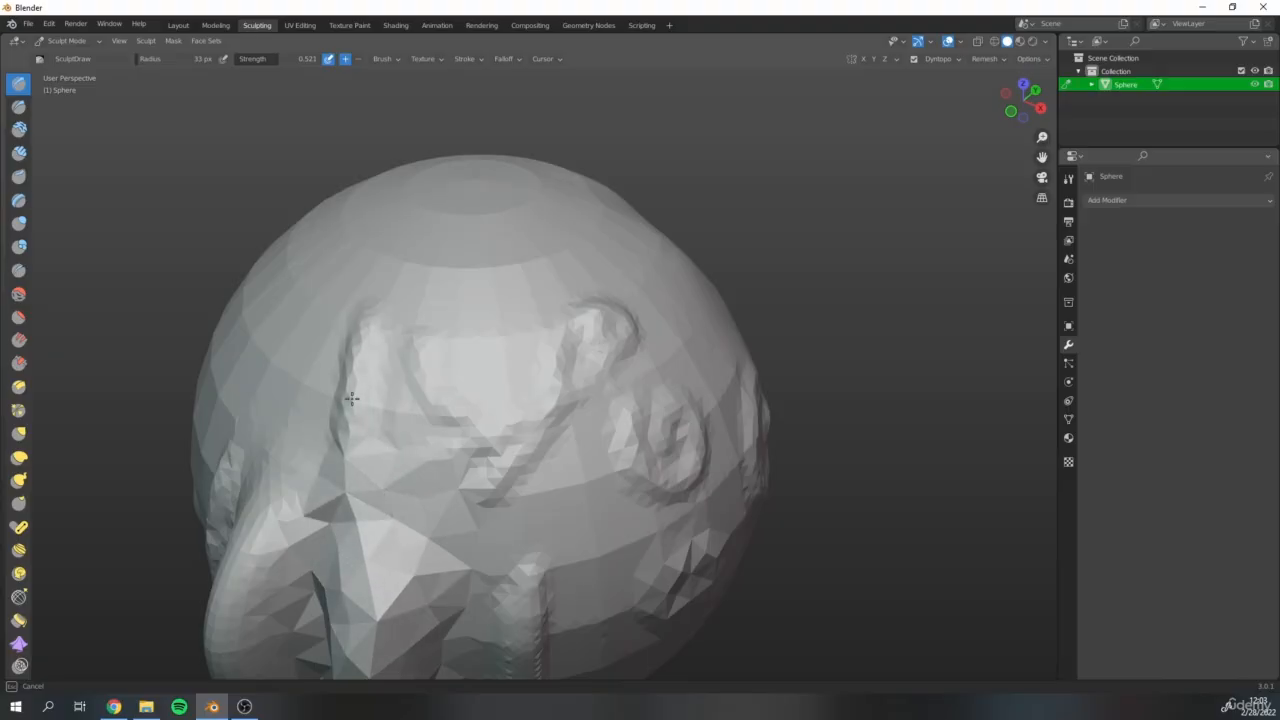
{"action": "left_click_drag", "start_coordinate": [352, 398], "coordinate": [354, 404]}
{"action": "scroll", "coordinate": [293, 475], "scroll_direction": "down", "scroll_amount": 3}
{"action": "middle_click_drag", "start_coordinate": [376, 388], "coordinate": [432, 352]}
{"action": "scroll", "coordinate": [400, 360], "scroll_direction": "up", "scroll_amount": 4}
{"action": "middle_click_drag", "start_coordinate": [326, 414], "coordinate": [510, 360], "text": "shift"}
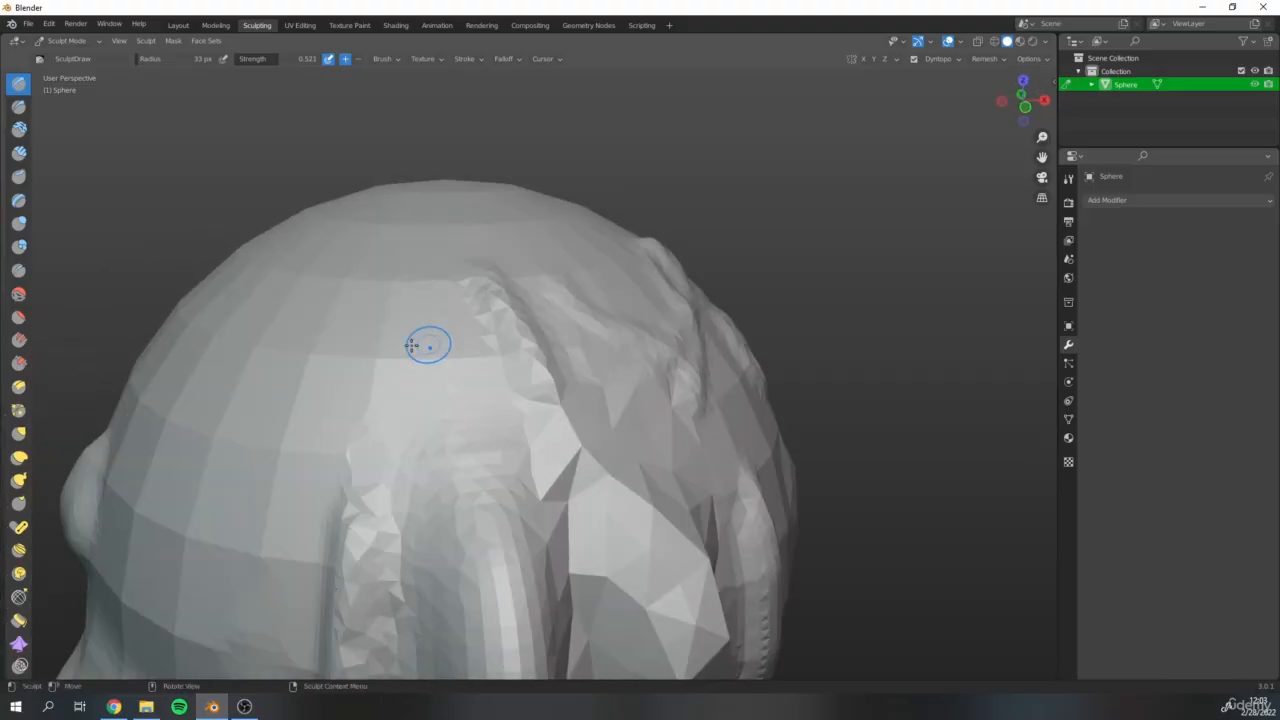
Sculpt short Draw strokes across the upper ends of the wide ridge and the coarse faceted ridge
{"action": "scroll", "coordinate": [412, 345], "scroll_direction": "down", "scroll_amount": 2}
{"action": "middle_click_drag", "start_coordinate": [412, 340], "coordinate": [366, 298]}
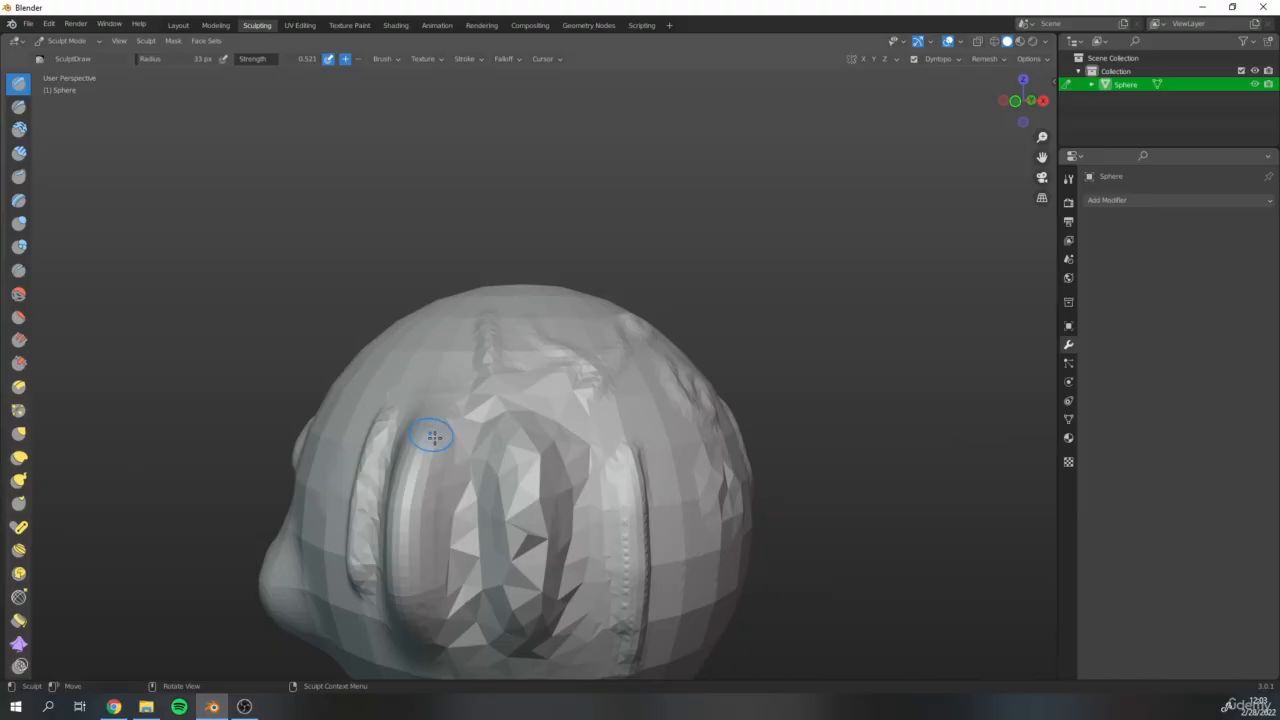
{"action": "left_click_drag", "start_coordinate": [433, 437], "coordinate": [401, 428]}
{"action": "left_click_drag", "start_coordinate": [456, 485], "coordinate": [462, 482]}
{"action": "mouse_move", "coordinate": [514, 464]}
{"action": "left_mouse_down"}
{"action": "mouse_move", "coordinate": [487, 480]}
{"action": "mouse_move", "coordinate": [514, 471]}
{"action": "mouse_move", "coordinate": [524, 484]}
{"action": "left_mouse_up"}
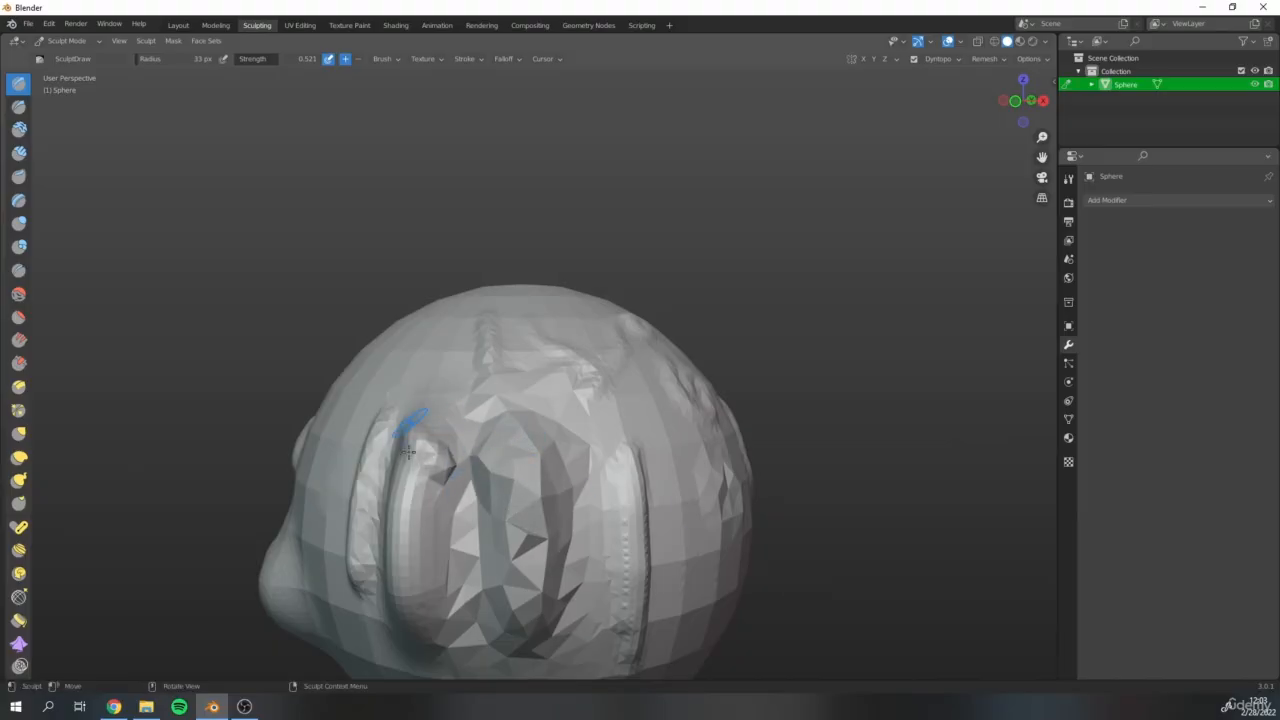
{"action": "left_click_drag", "start_coordinate": [630, 326], "coordinate": [598, 378]}
Sculpt zigzag Draw strokes from the round bump across the flat faces beside it
{"action": "scroll", "coordinate": [418, 373], "scroll_direction": "down", "scroll_amount": 2}
{"action": "middle_click_drag", "start_coordinate": [385, 410], "coordinate": [538, 432]}
{"action": "scroll", "coordinate": [576, 423], "scroll_direction": "up", "scroll_amount": 4}
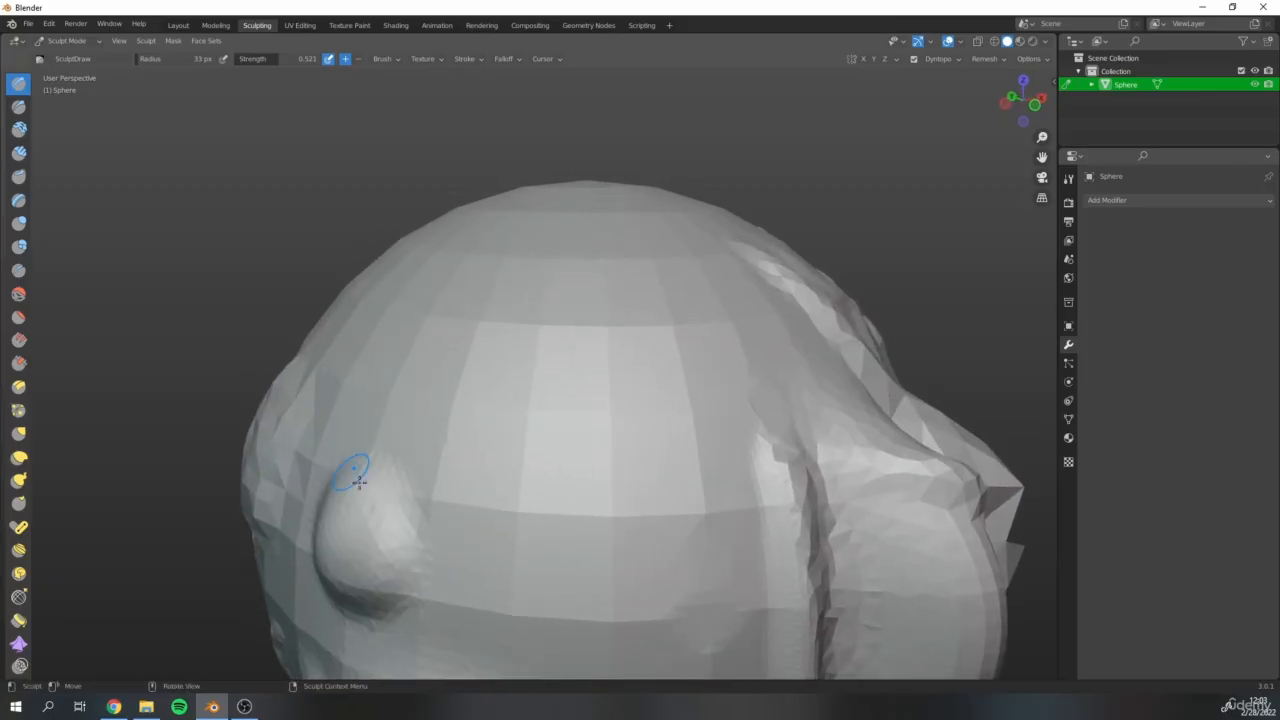
{"action": "middle_click_drag", "start_coordinate": [335, 372], "coordinate": [361, 276], "text": "shift"}
{"action": "middle_click_drag", "start_coordinate": [694, 369], "coordinate": [673, 343], "text": "shift"}
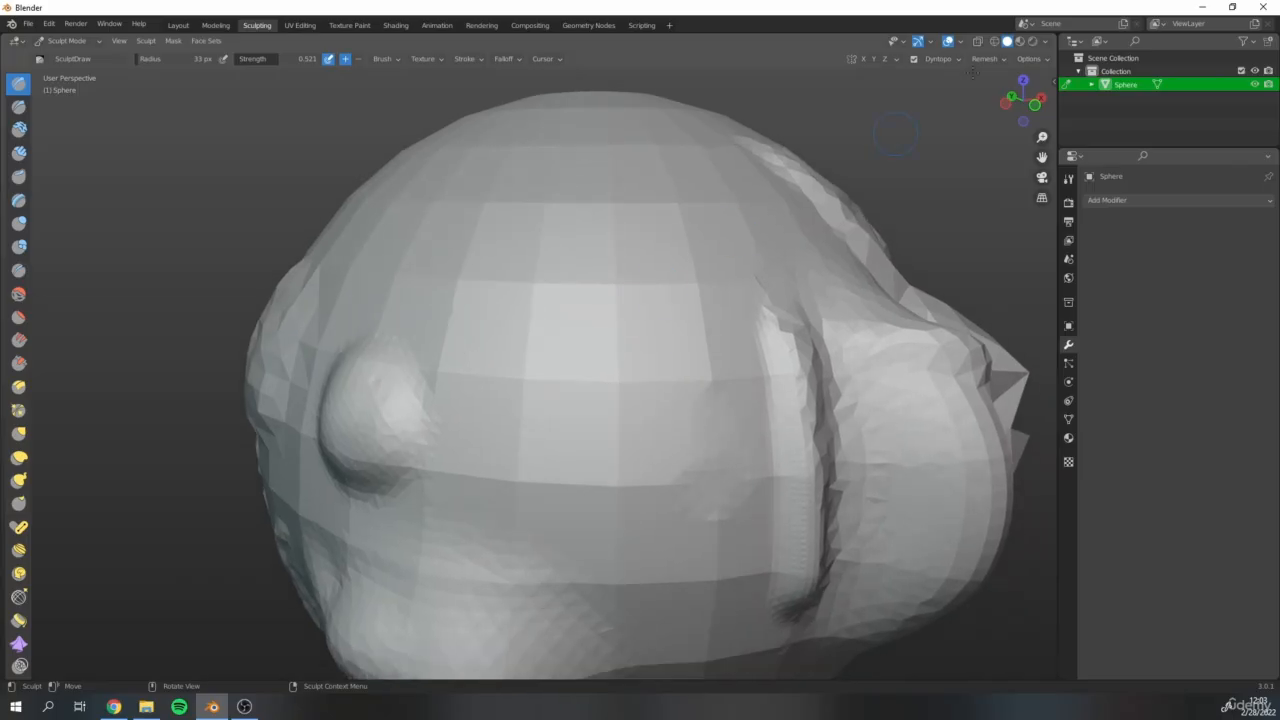
{"action": "left_click", "coordinate": [958, 60]}
{"action": "scroll", "coordinate": [613, 339], "scroll_direction": "down", "scroll_amount": 2}
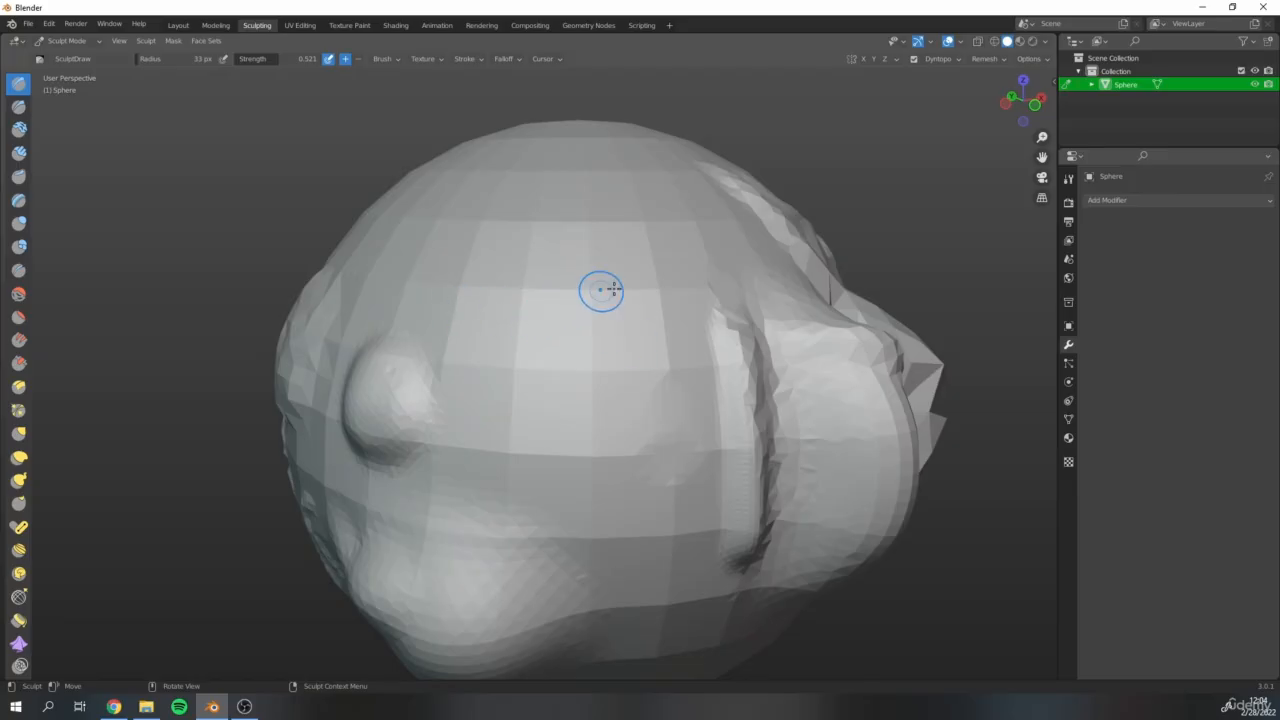
{"action": "mouse_move", "coordinate": [310, 391]}
{"action": "left_mouse_down"}
{"action": "mouse_move", "coordinate": [426, 366]}
{"action": "mouse_move", "coordinate": [551, 363]}
{"action": "mouse_move", "coordinate": [485, 425]}
{"action": "mouse_move", "coordinate": [395, 428]}
{"action": "mouse_move", "coordinate": [580, 462]}
{"action": "mouse_move", "coordinate": [530, 385]}
{"action": "mouse_move", "coordinate": [423, 349]}
{"action": "mouse_move", "coordinate": [401, 357]}
{"action": "left_mouse_up"}
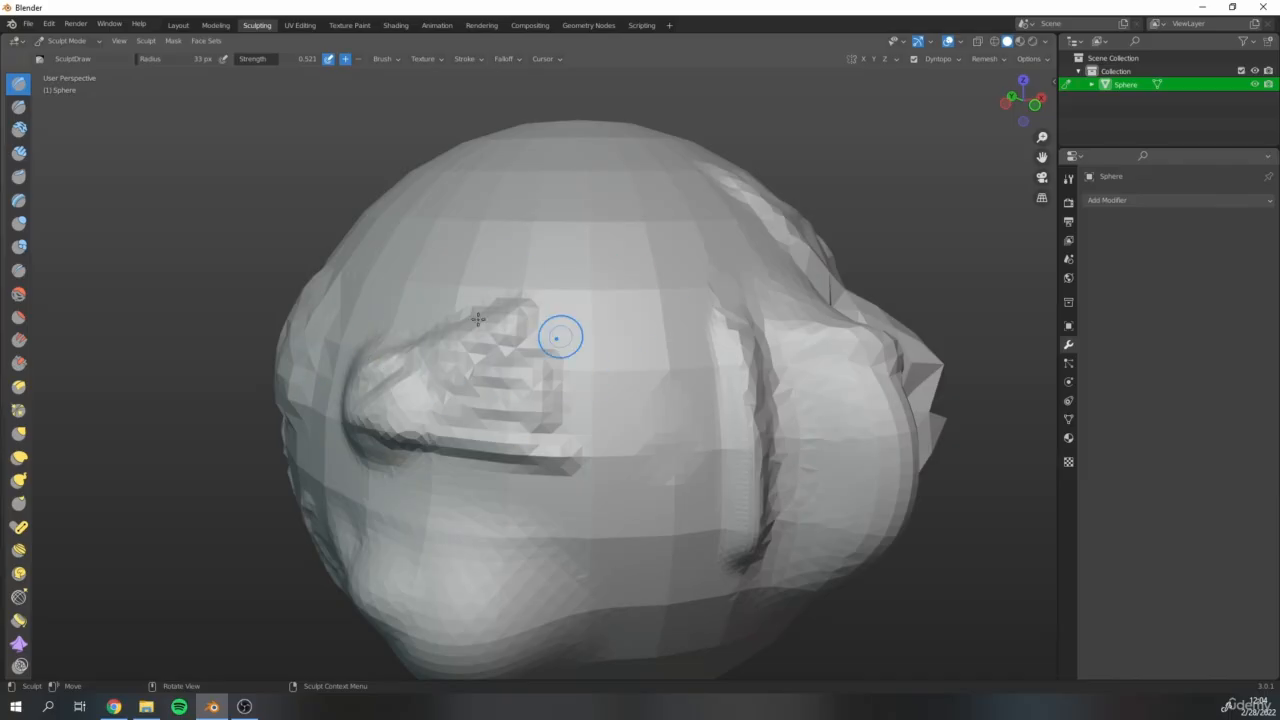
Set the Dyntopo resolution to 10 and apply Detail Flood Fill to the whole sphere
{"action": "left_click", "coordinate": [955, 60]}
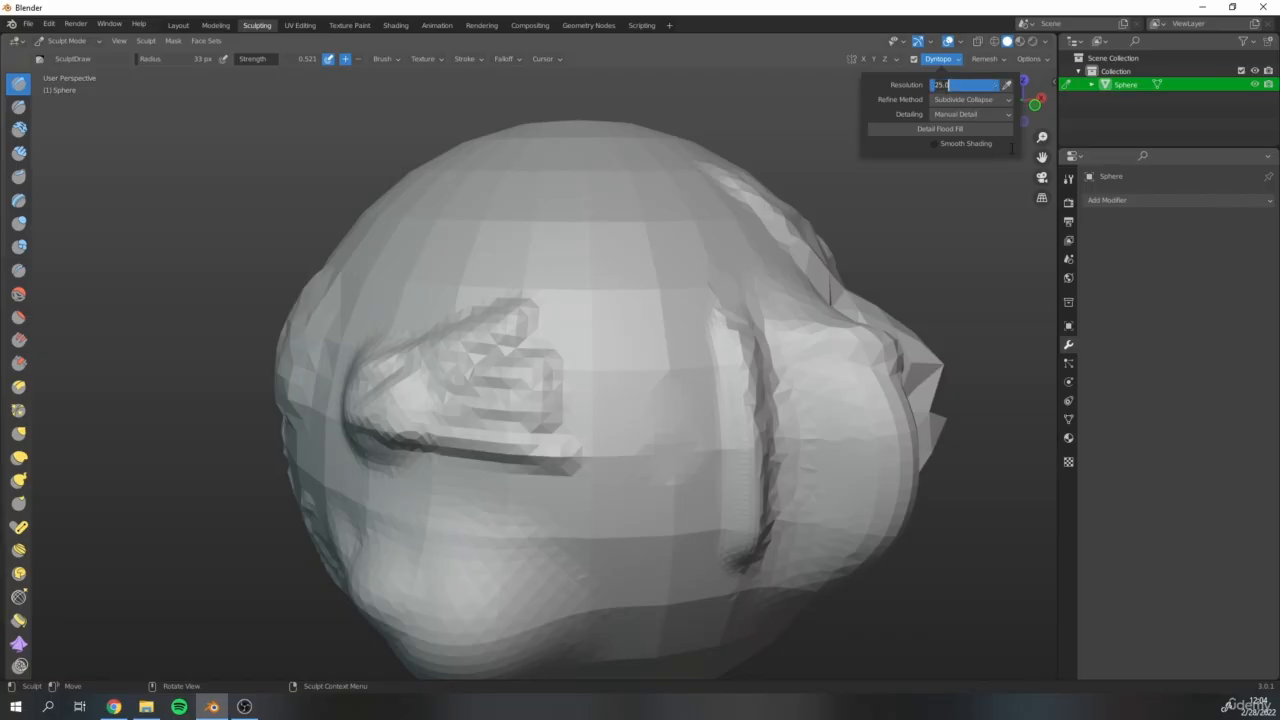
{"action": "type", "text": "1"}
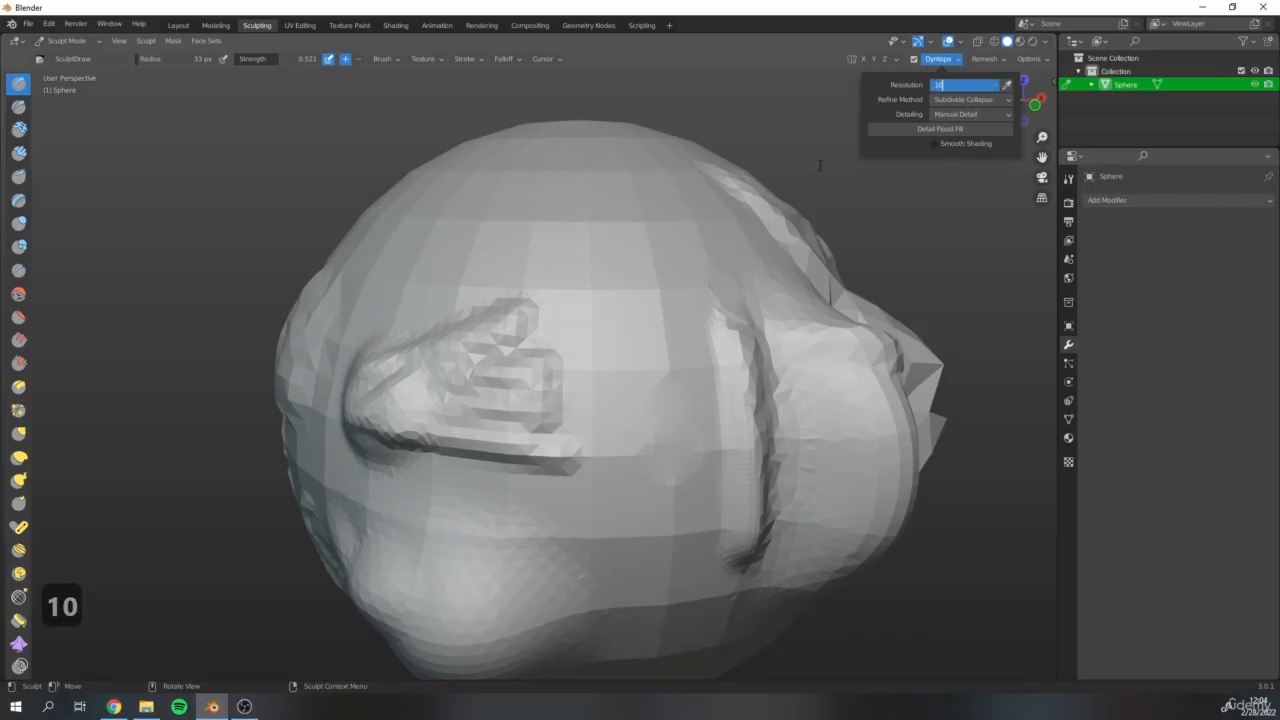
{"action": "type", "text": "0"}
{"action": "key", "text": "Return"}
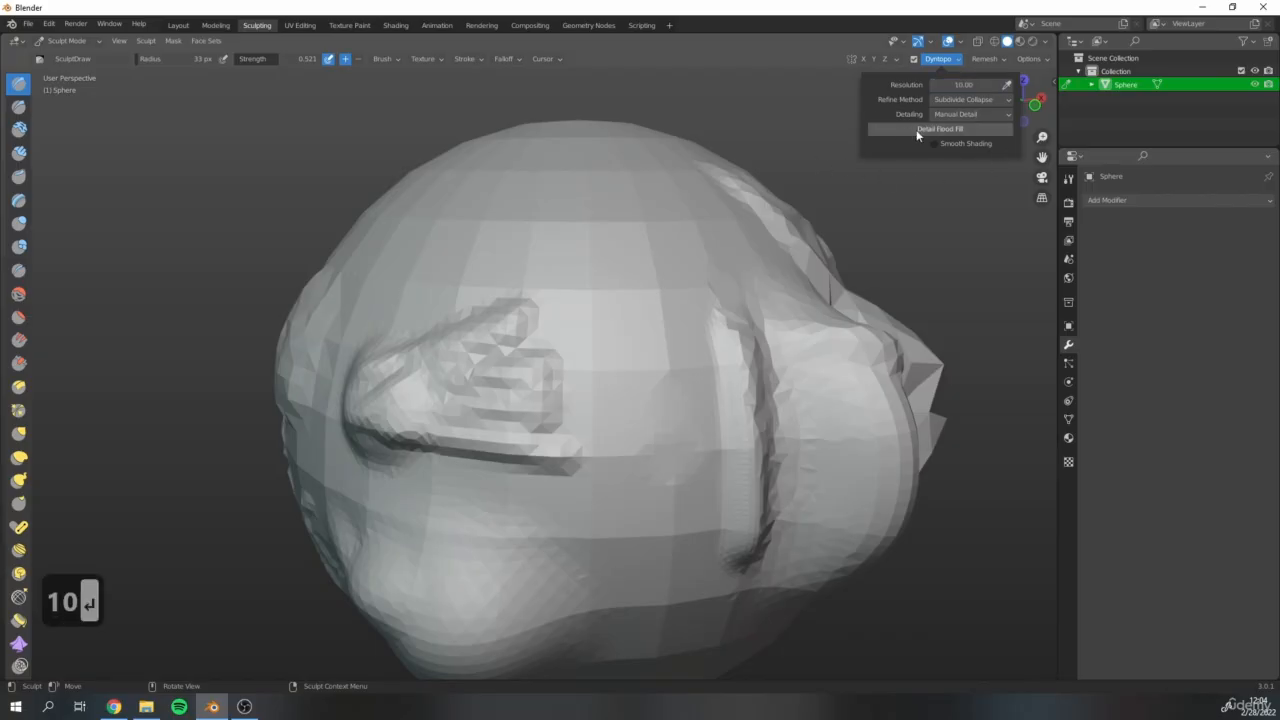
{"action": "left_click", "coordinate": [925, 131]}
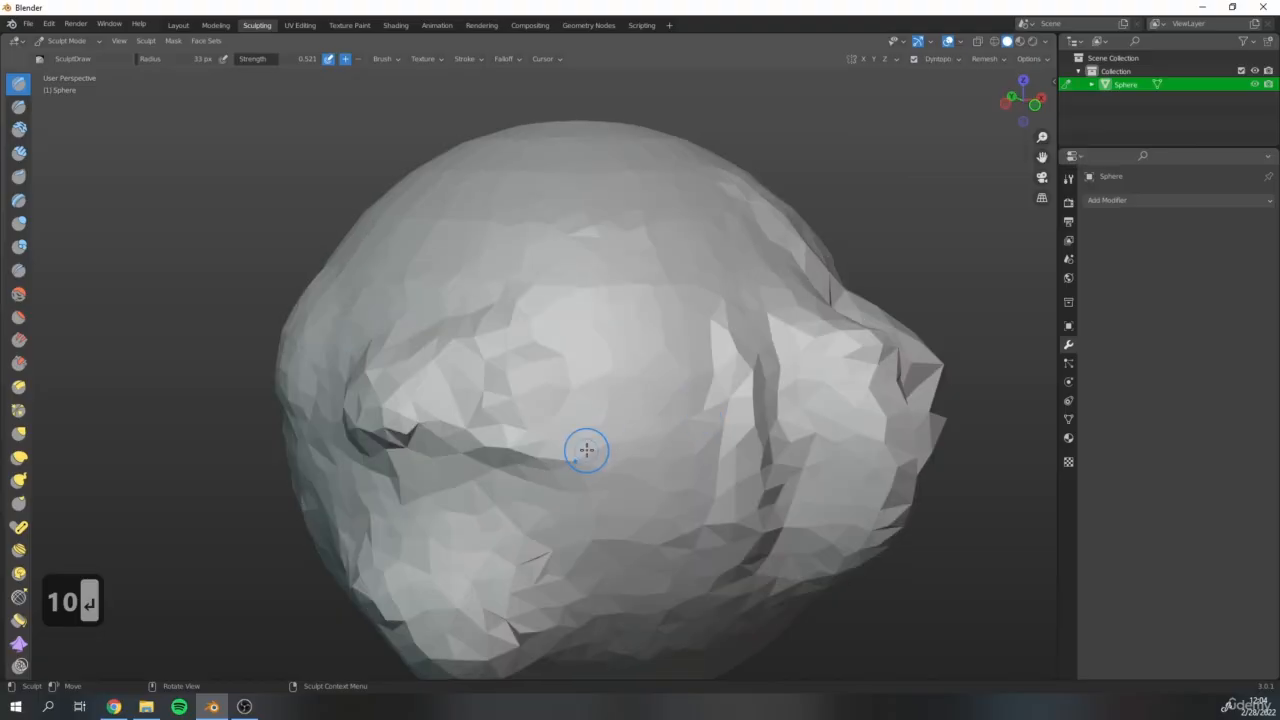
Examine the flood-filled sphere's surface from several sides
{"action": "mouse_move", "coordinate": [760, 255]}
{"action": "middle_mouse_down"}
{"action": "mouse_move", "coordinate": [649, 263]}
{"action": "mouse_move", "coordinate": [768, 314]}
{"action": "middle_mouse_up"}
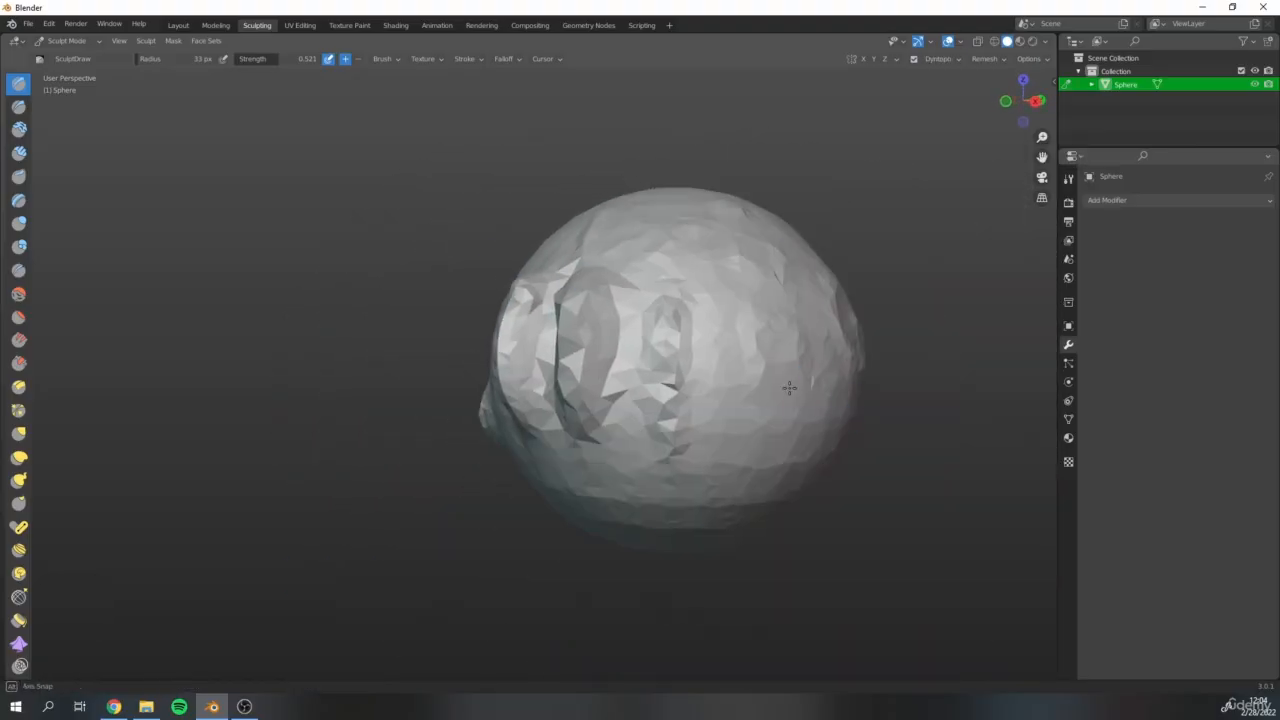
{"action": "middle_click_drag", "start_coordinate": [574, 481], "coordinate": [736, 401]}
{"action": "mouse_move", "coordinate": [514, 440]}
{"action": "middle_mouse_down"}
{"action": "mouse_move", "coordinate": [575, 390]}
{"action": "mouse_move", "coordinate": [586, 420]}
{"action": "mouse_move", "coordinate": [529, 380]}
{"action": "middle_mouse_up"}
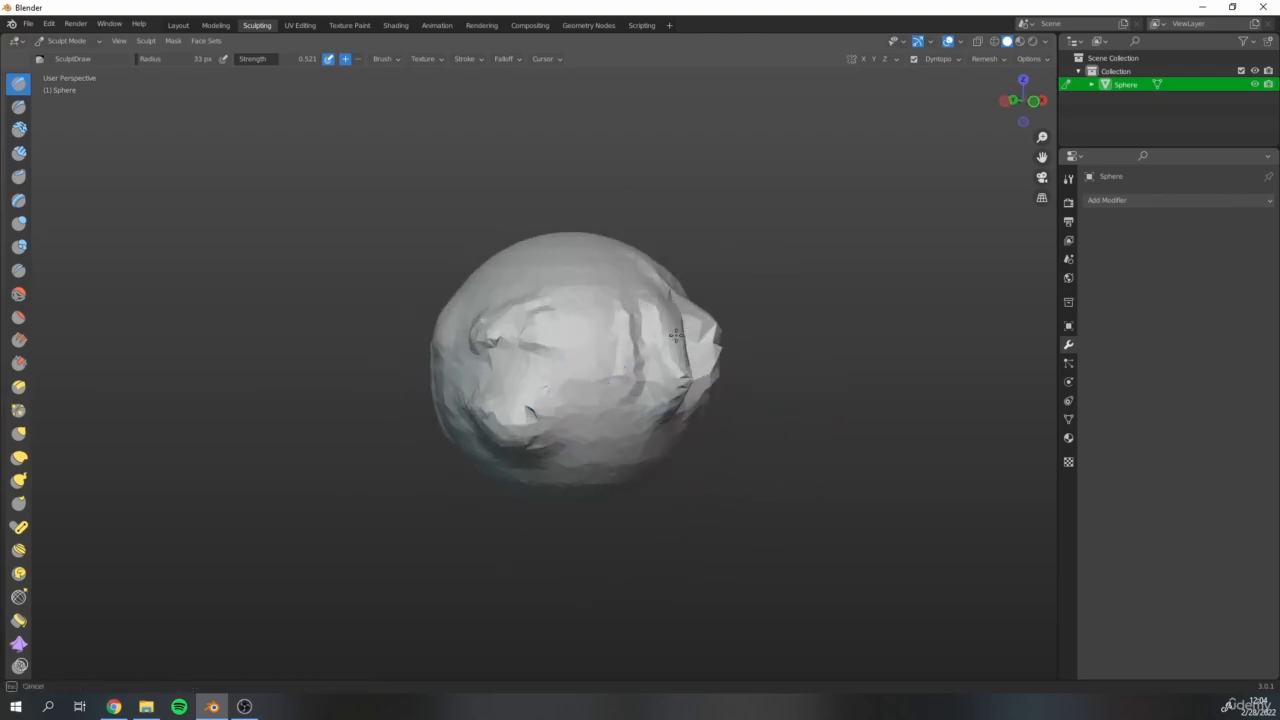
{"action": "middle_click_drag", "start_coordinate": [651, 351], "coordinate": [626, 397]}
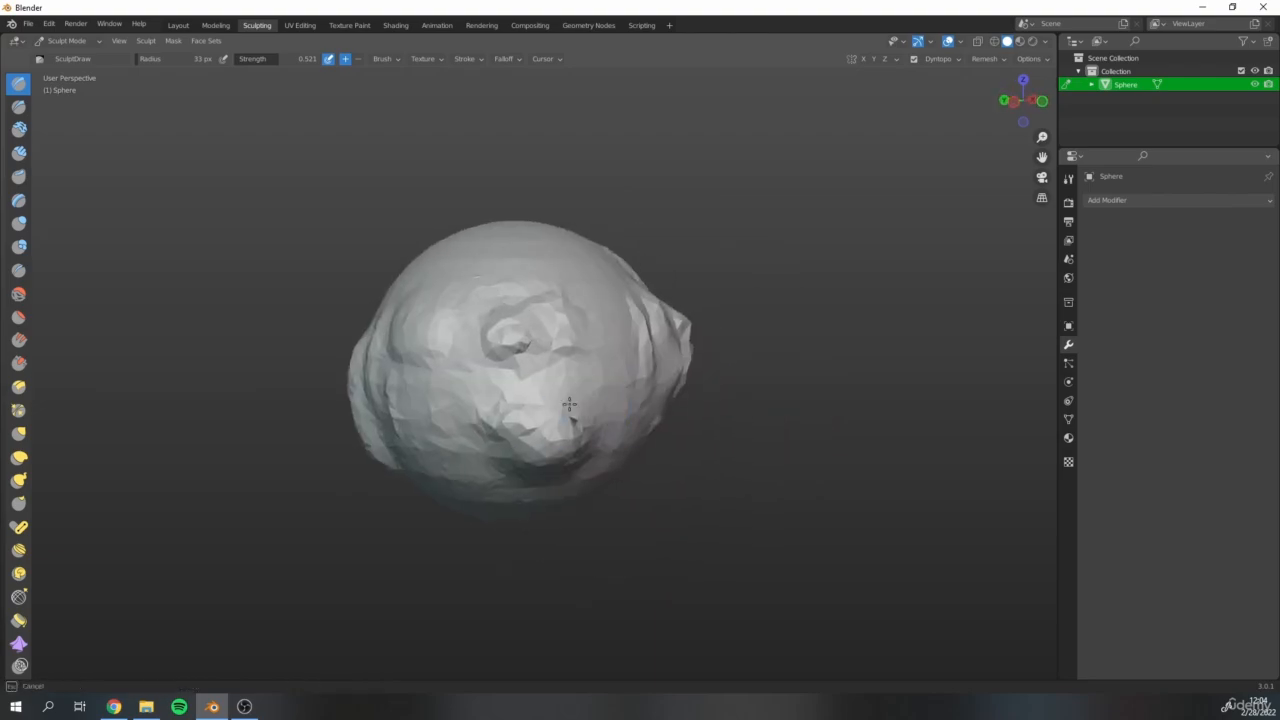
{"action": "scroll", "coordinate": [519, 374], "scroll_direction": "down", "scroll_amount": 2}
{"action": "scroll", "coordinate": [519, 374], "scroll_direction": "down", "scroll_amount": 1}
{"action": "middle_click_drag", "start_coordinate": [415, 362], "coordinate": [507, 376], "text": "shift"}
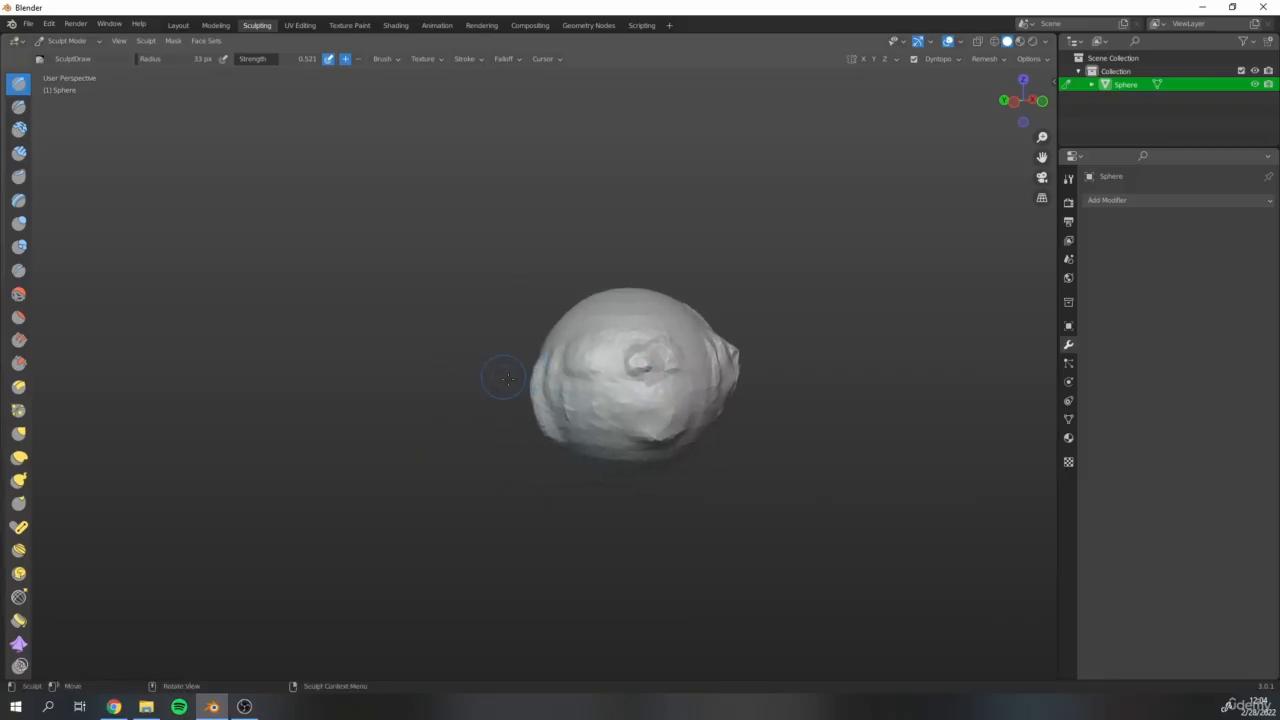
Sculpt a long vertical Draw stroke down the side of the flood-filled sphere
{"action": "scroll", "coordinate": [528, 425], "scroll_direction": "up", "scroll_amount": 4}
{"action": "mouse_move", "coordinate": [530, 432]}
{"action": "middle_mouse_down"}
{"action": "mouse_move", "coordinate": [665, 425]}
{"action": "mouse_move", "coordinate": [613, 372]}
{"action": "middle_mouse_up"}
{"action": "left_click_drag", "start_coordinate": [500, 290], "coordinate": [503, 503]}
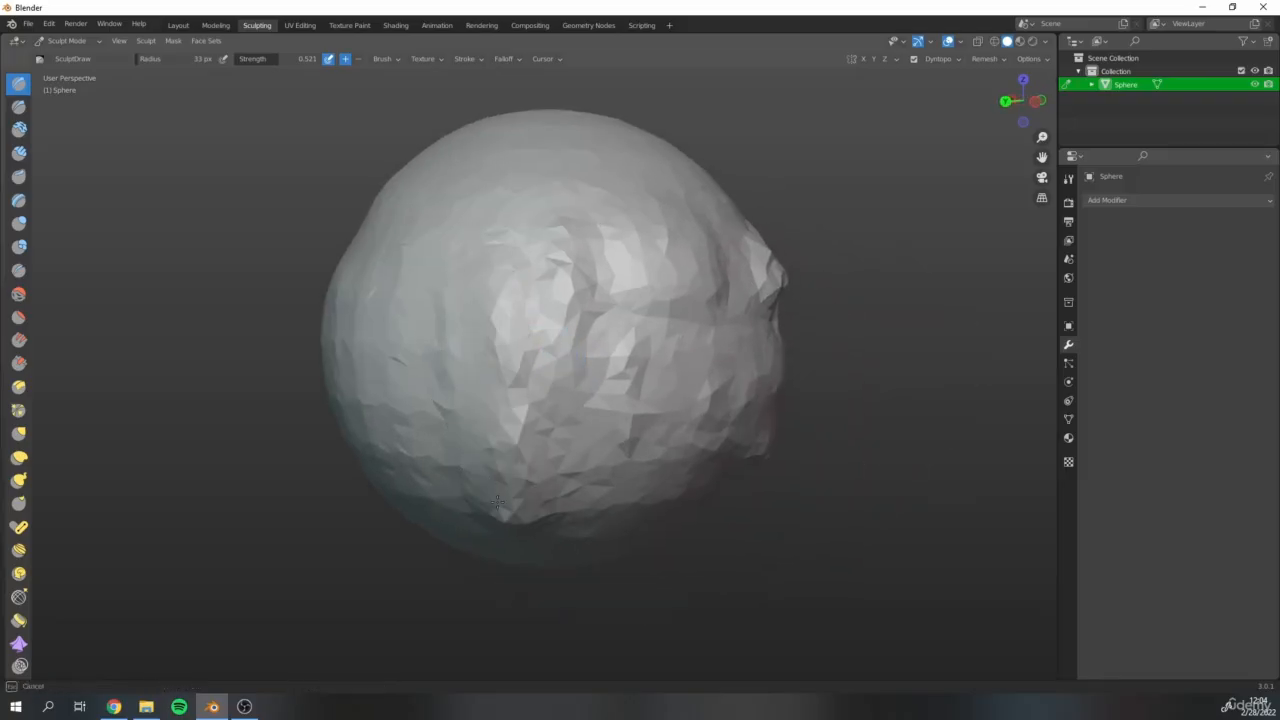
{"action": "scroll", "coordinate": [520, 480], "scroll_direction": "down", "scroll_amount": 4}
{"action": "middle_click_drag", "start_coordinate": [786, 284], "coordinate": [618, 360]}
{"action": "scroll", "coordinate": [480, 366], "scroll_direction": "up", "scroll_amount": 3}
{"action": "scroll", "coordinate": [480, 366], "scroll_direction": "down", "scroll_amount": 3}
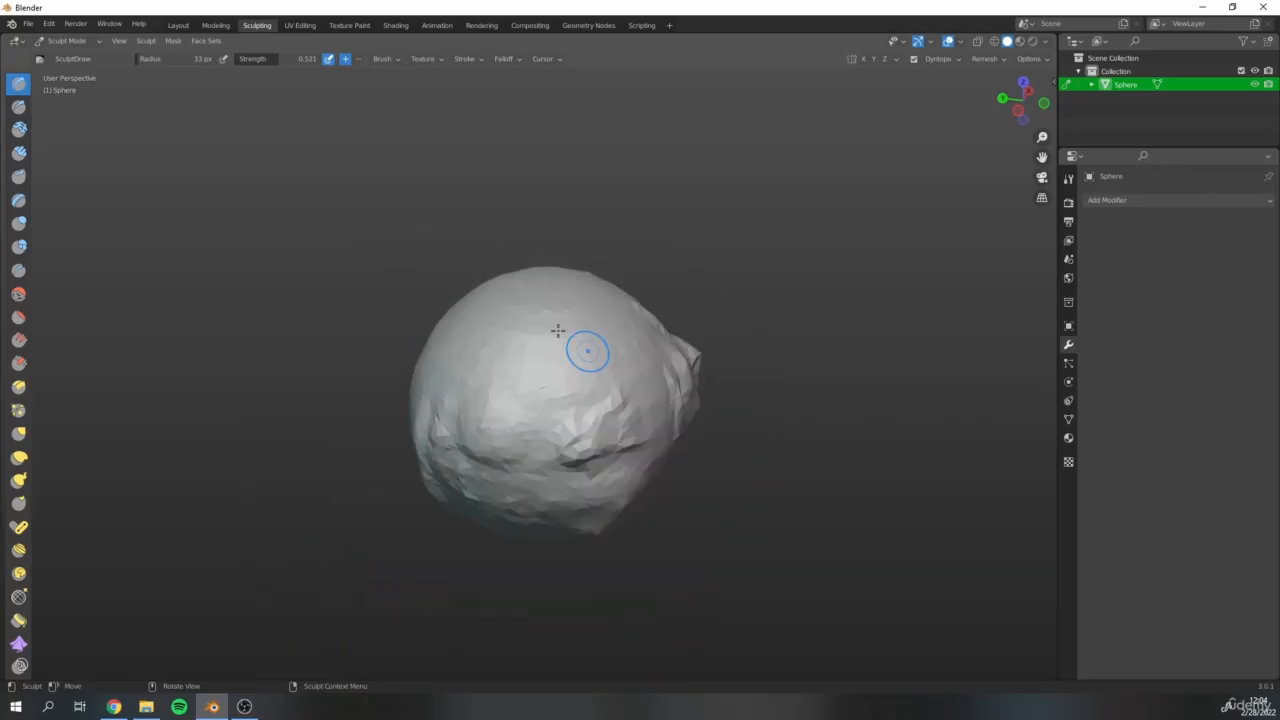
{"action": "mouse_move", "coordinate": [531, 557]}
{"action": "middle_mouse_down"}
{"action": "mouse_move", "coordinate": [543, 371]}
{"action": "mouse_move", "coordinate": [566, 331]}
{"action": "mouse_move", "coordinate": [600, 415]}
{"action": "middle_mouse_up"}
{"action": "scroll", "coordinate": [583, 397], "scroll_direction": "up", "scroll_amount": 3}
Inspect the flood-filled mesh's triangle distribution in Edit Mode, and return to Sculpt Mode
{"action": "key", "text": "Tab"}
{"action": "scroll", "coordinate": [453, 461], "scroll_direction": "down", "scroll_amount": 3}
{"action": "middle_click_drag", "start_coordinate": [656, 582], "coordinate": [605, 352], "text": "shift"}
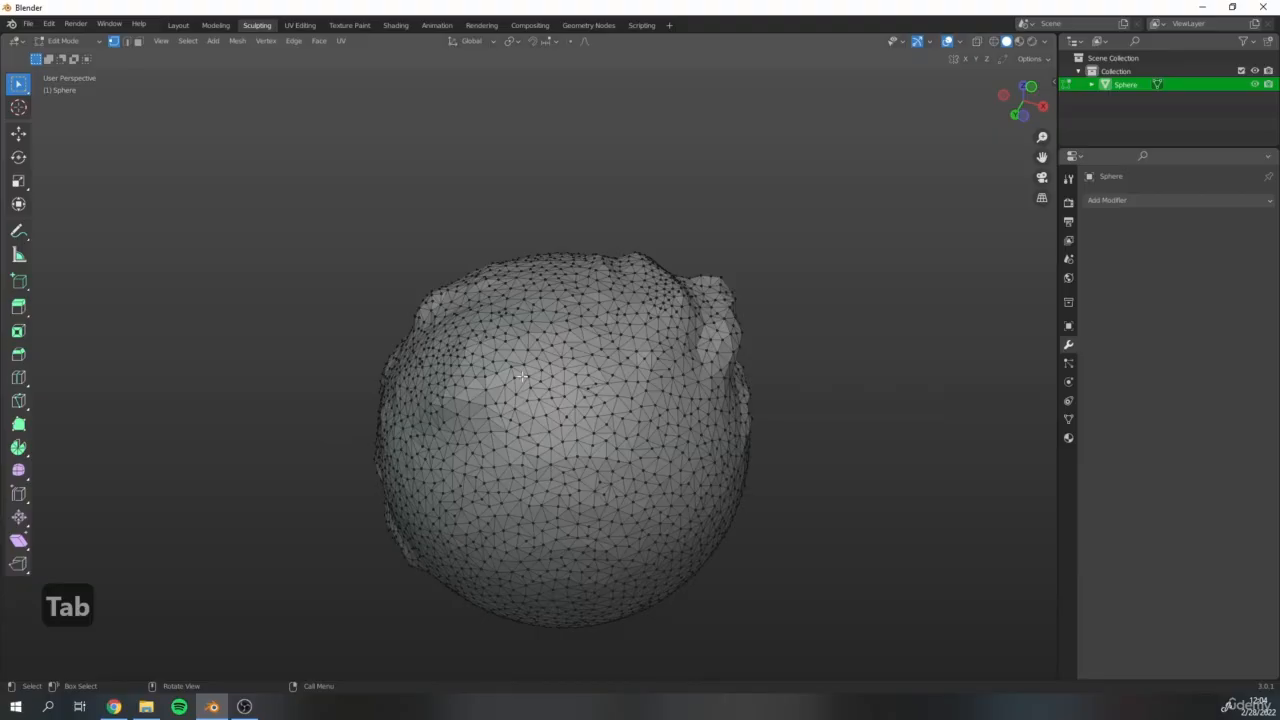
{"action": "middle_click_drag", "start_coordinate": [590, 575], "coordinate": [565, 460]}
{"action": "scroll", "coordinate": [565, 460], "scroll_direction": "up", "scroll_amount": 3}
{"action": "scroll", "coordinate": [520, 370], "scroll_direction": "down", "scroll_amount": 2}
{"action": "middle_click_drag", "start_coordinate": [490, 330], "coordinate": [640, 514]}
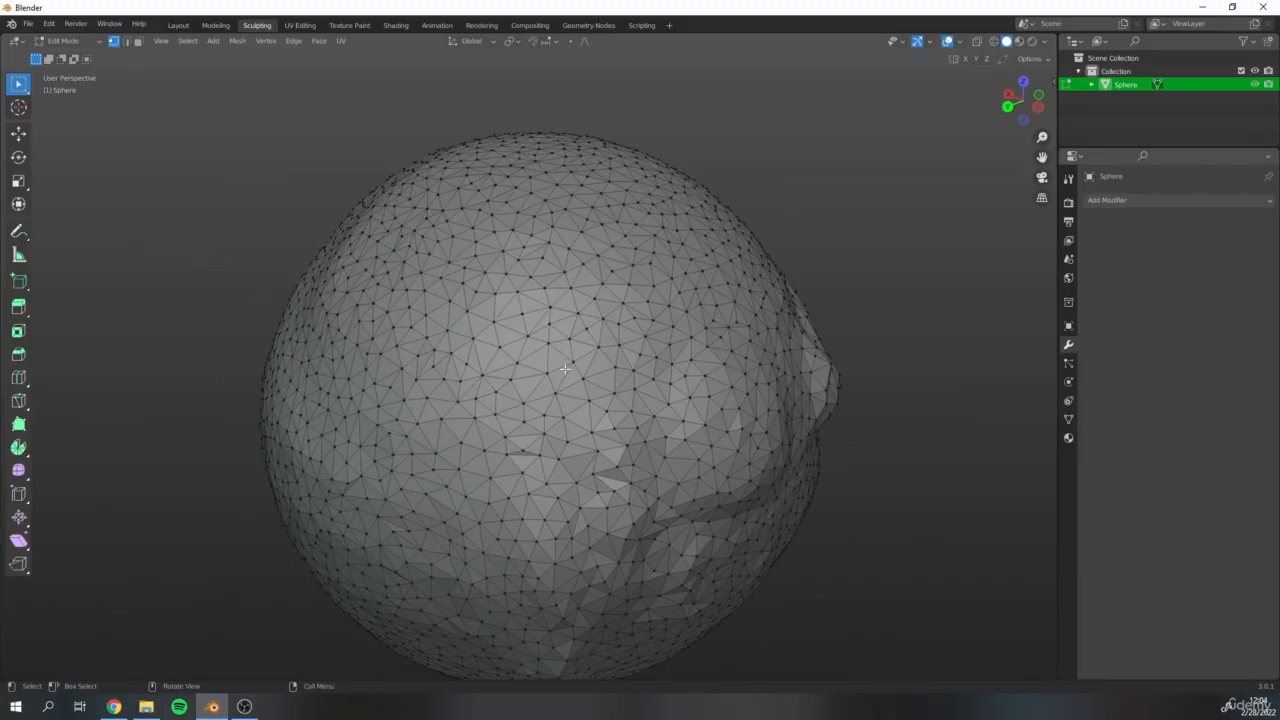
{"action": "scroll", "coordinate": [565, 369], "scroll_direction": "down", "scroll_amount": 3}
{"action": "key", "text": "Tab"}
Compare the sphere's smoother side in Sculpt Mode and Edit Mode, ending with the sculpted side in Sculpt Mode
{"action": "mouse_move", "coordinate": [430, 408]}
{"action": "middle_mouse_down"}
{"action": "mouse_move", "coordinate": [563, 349]}
{"action": "mouse_move", "coordinate": [560, 396]}
{"action": "mouse_move", "coordinate": [659, 422]}
{"action": "middle_mouse_up"}
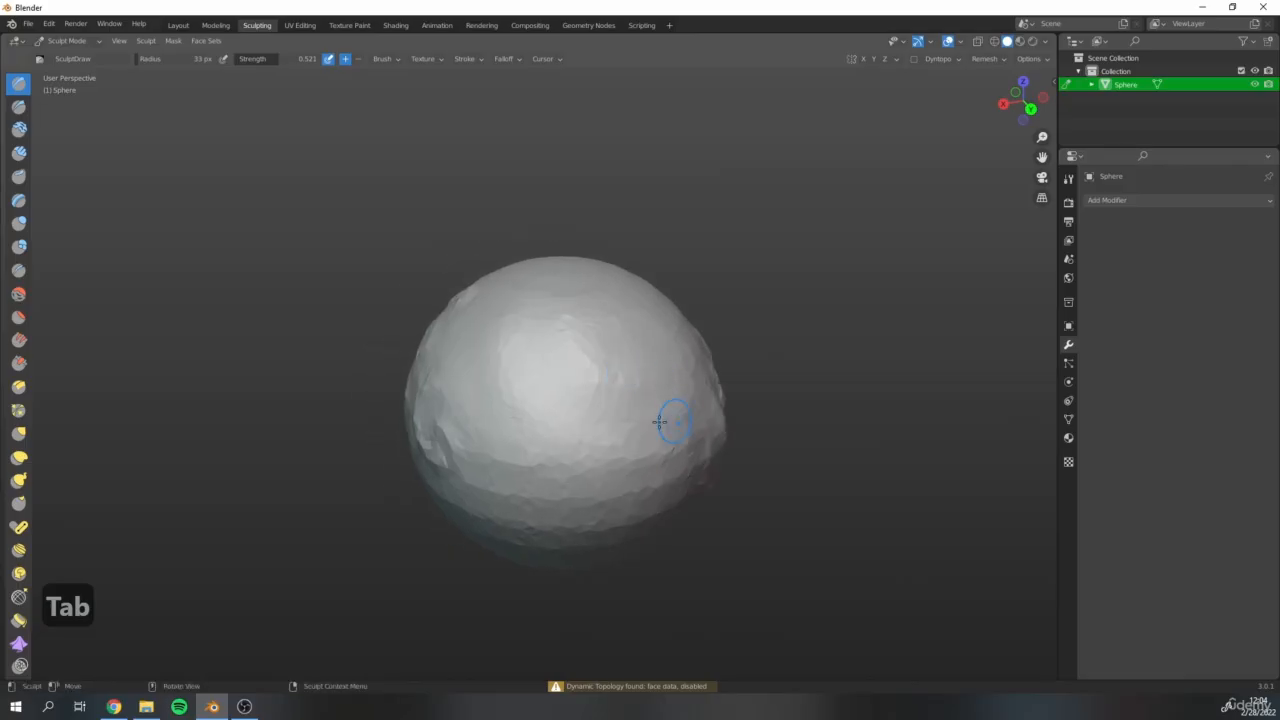
{"action": "scroll", "coordinate": [686, 443], "scroll_direction": "up", "scroll_amount": 5}
{"action": "scroll", "coordinate": [650, 408], "scroll_direction": "down", "scroll_amount": 3}
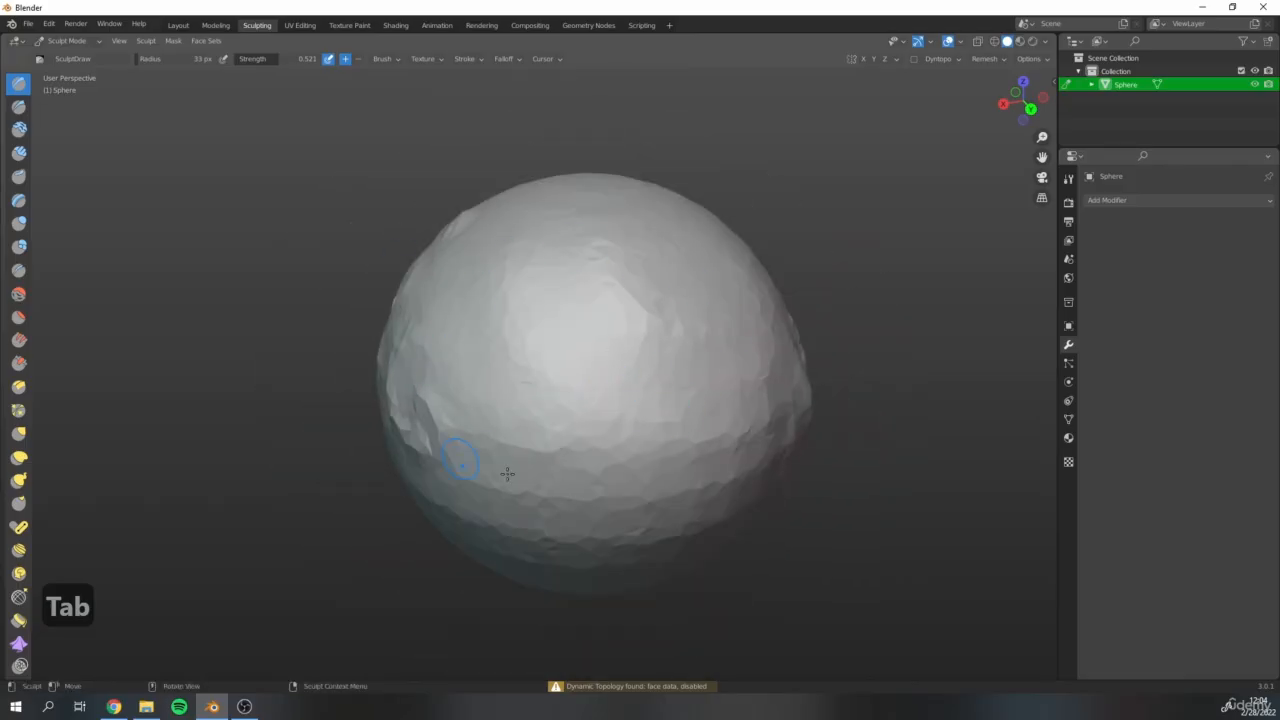
{"action": "middle_click_drag", "start_coordinate": [566, 377], "coordinate": [548, 389], "text": "shift"}
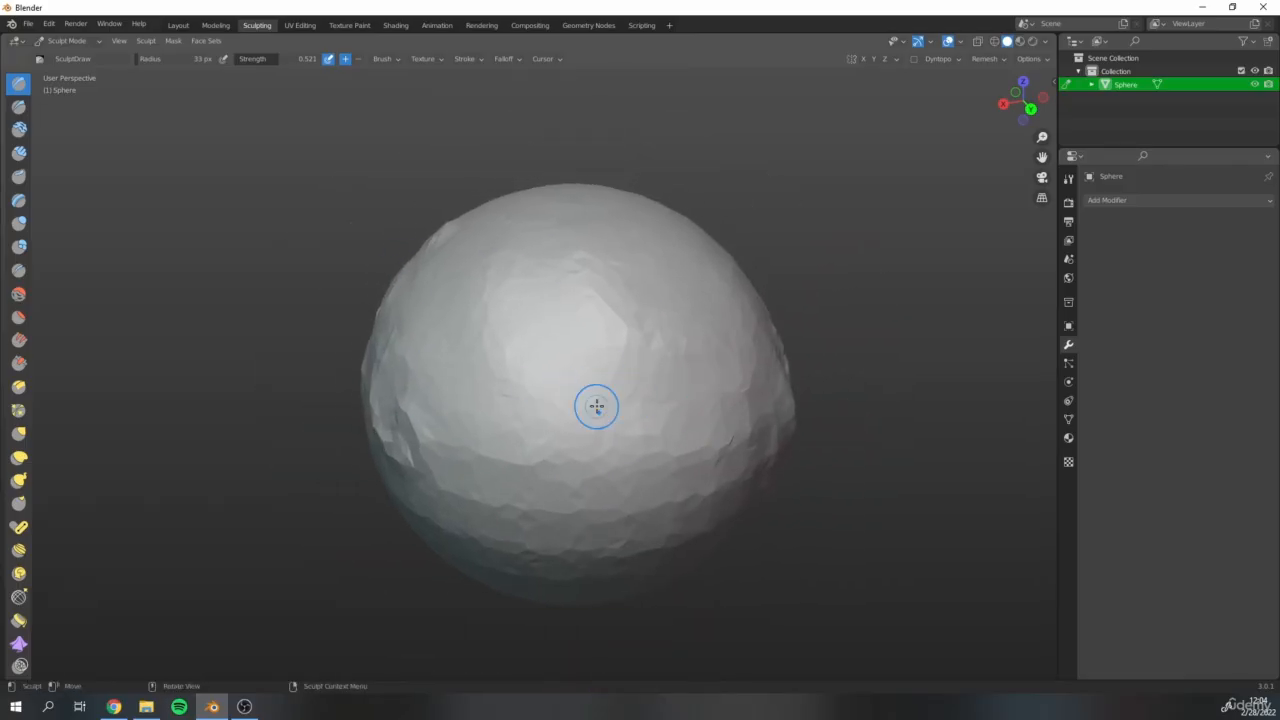
{"action": "key", "text": "Caps_Lock"}
{"action": "key", "text": "Tab"}
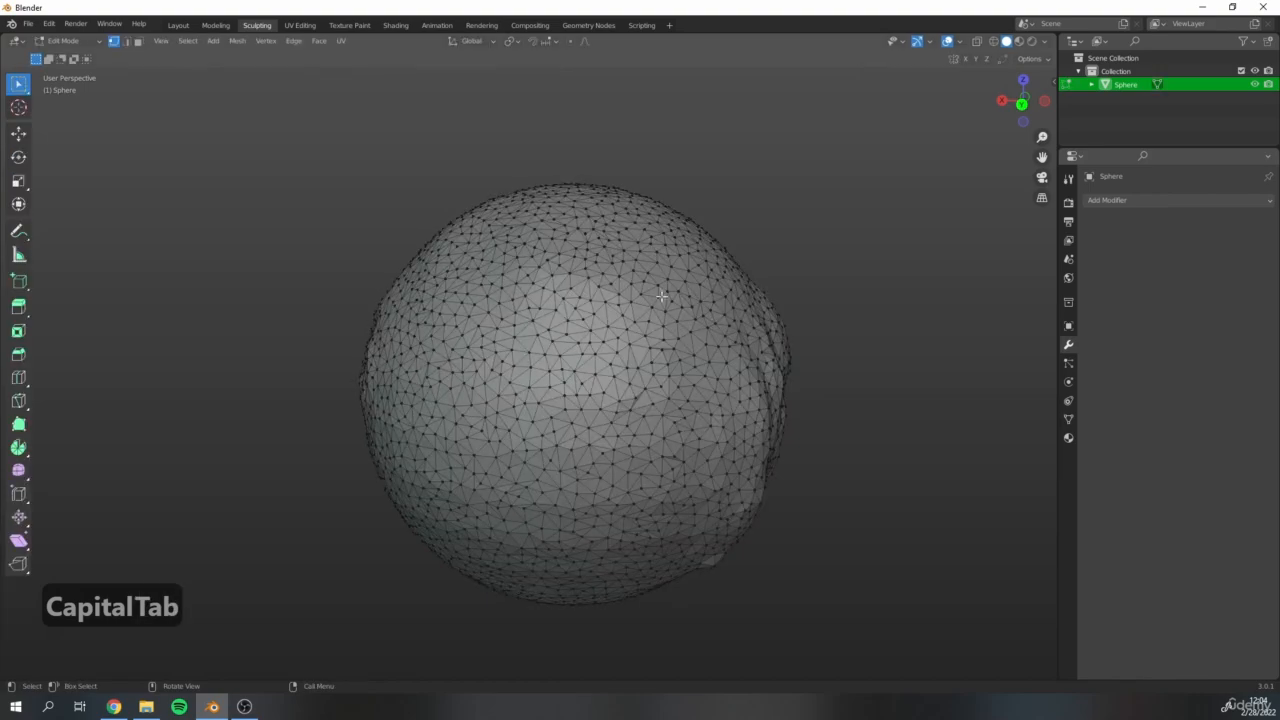
{"action": "scroll", "coordinate": [396, 414], "scroll_direction": "down", "scroll_amount": 3}
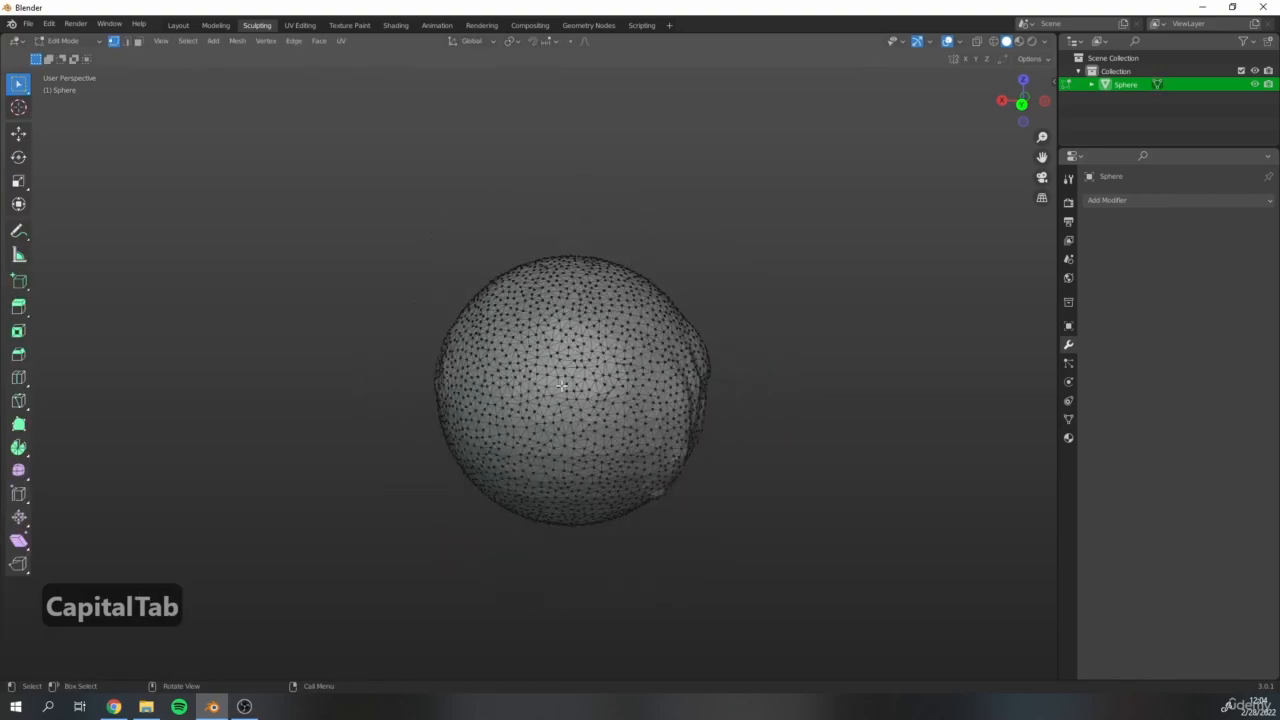
{"action": "middle_click_drag", "start_coordinate": [396, 414], "coordinate": [599, 403]}
{"action": "middle_click_drag", "start_coordinate": [364, 347], "coordinate": [571, 429]}
{"action": "key", "text": "Tab"}
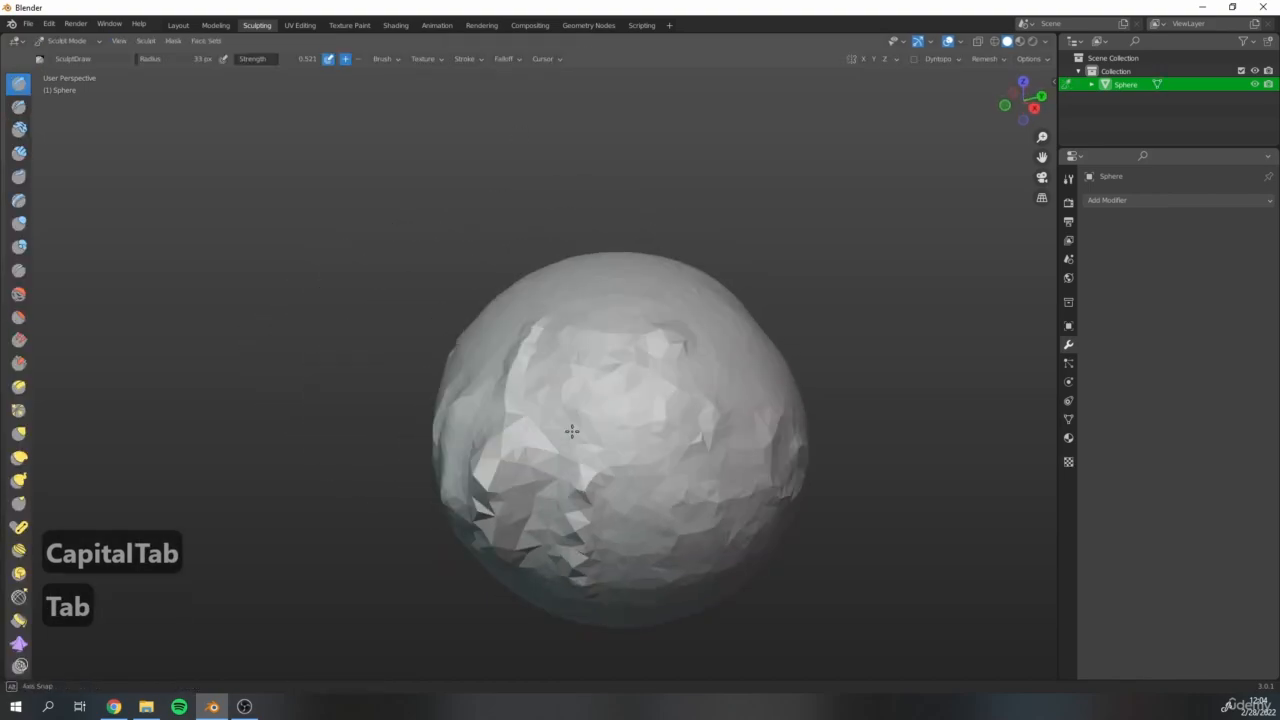
{"action": "middle_click_drag", "start_coordinate": [749, 446], "coordinate": [820, 474]}
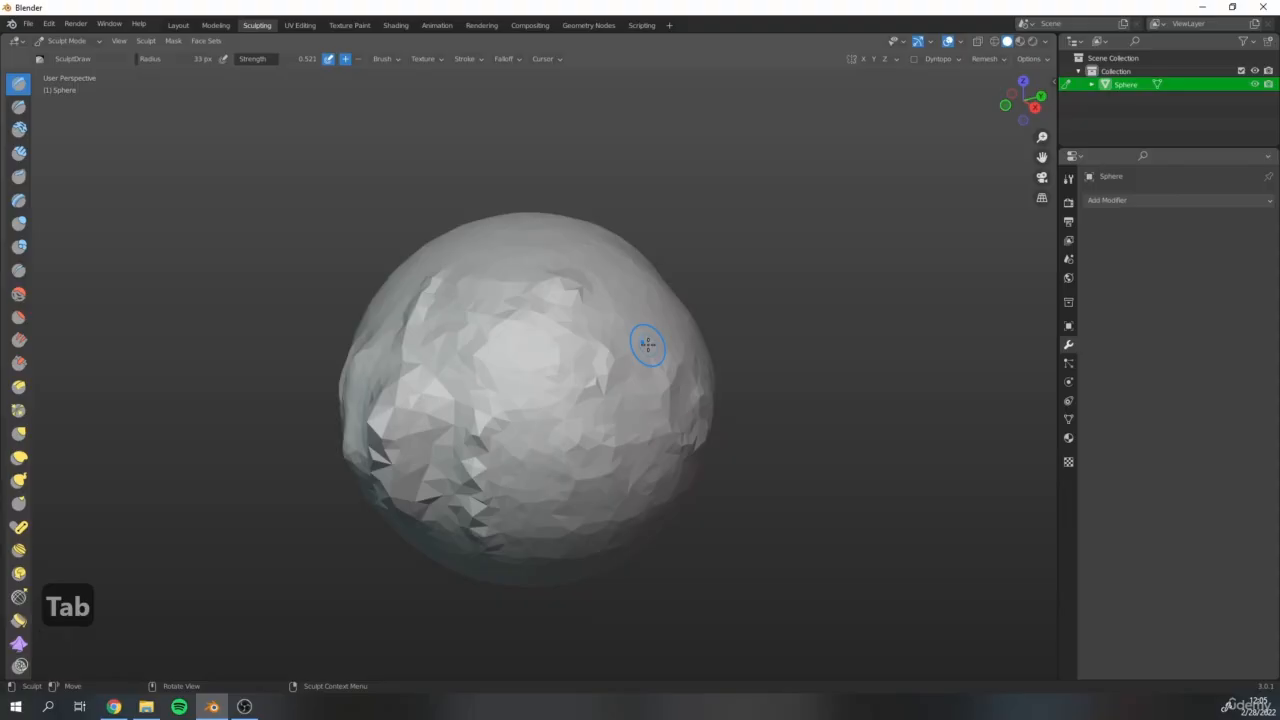
{"action": "middle_click_drag", "start_coordinate": [647, 344], "coordinate": [571, 391]}
{"action": "scroll", "coordinate": [557, 360], "scroll_direction": "up", "scroll_amount": 3}
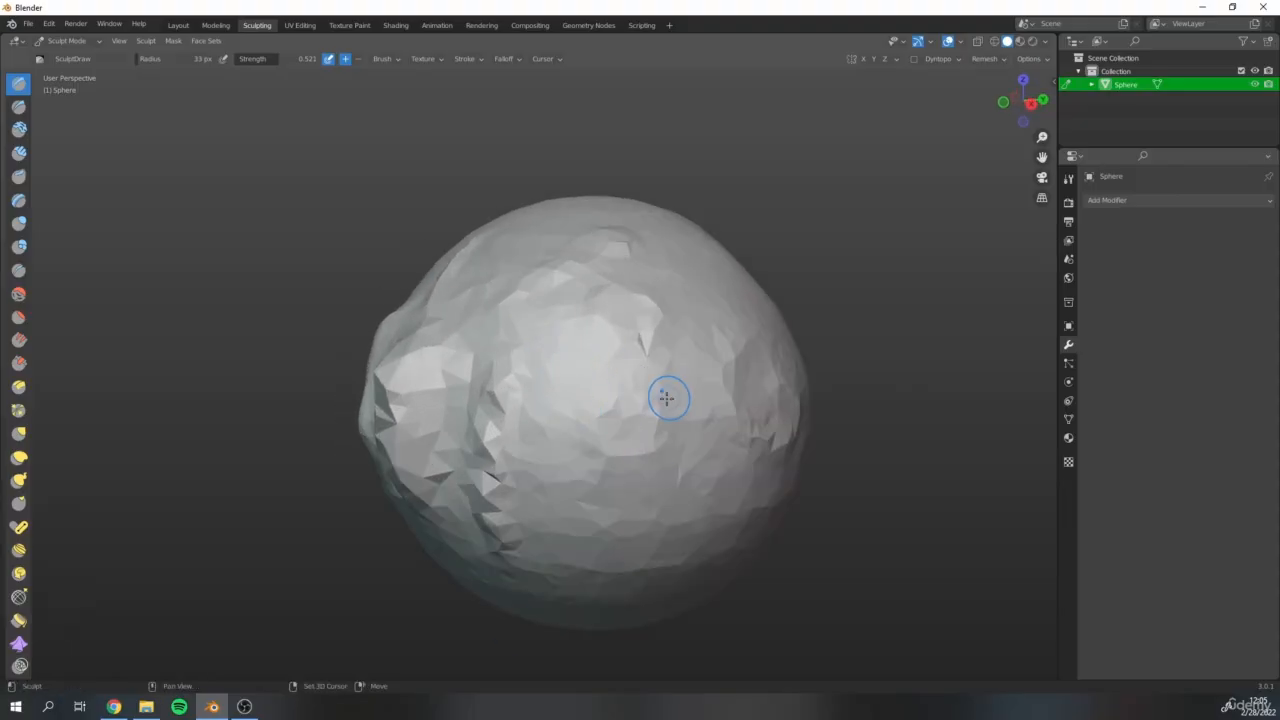